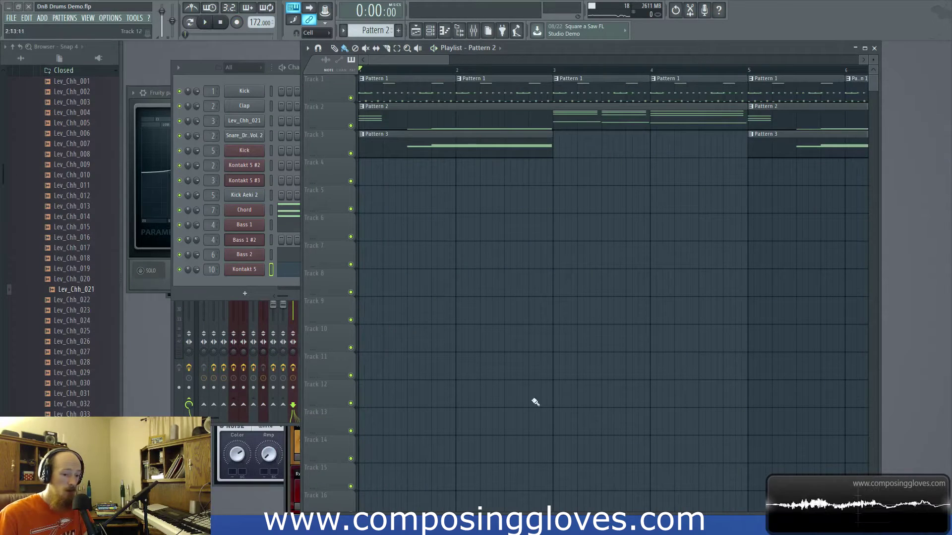
Step: Solo playlist track 1 and mute the Kontakt drum channels Kick, Kontakt 5 #2 and Kontakt 5 #3
click(201, 290)
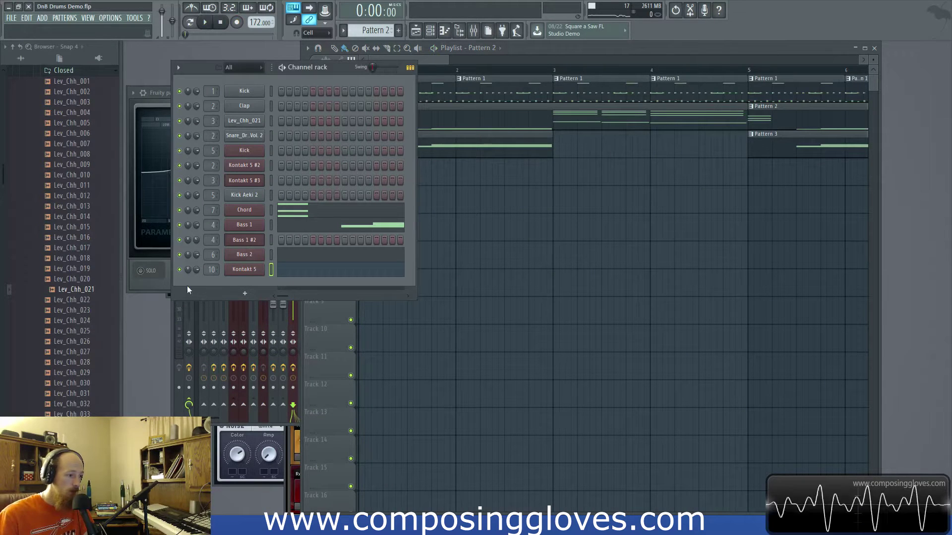
click(443, 61)
click(299, 90)
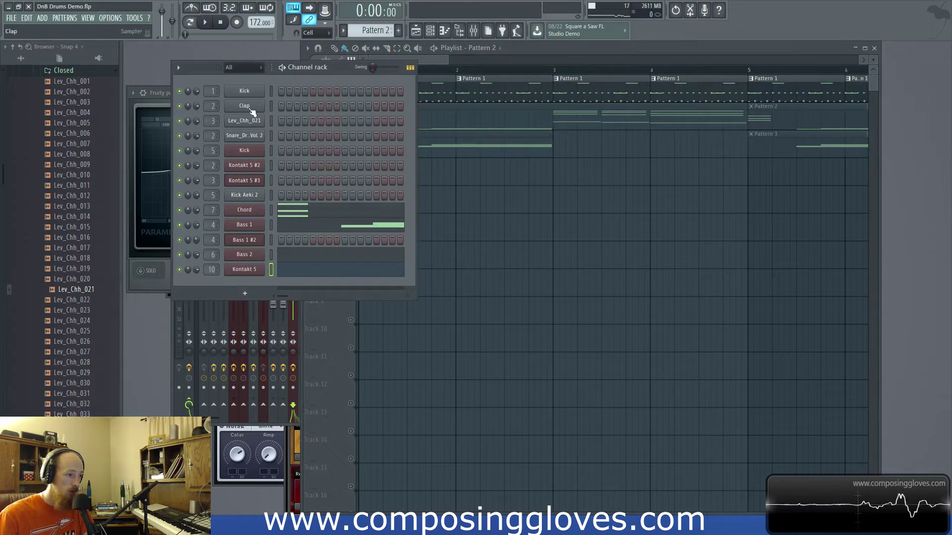
click(180, 150)
click(179, 165)
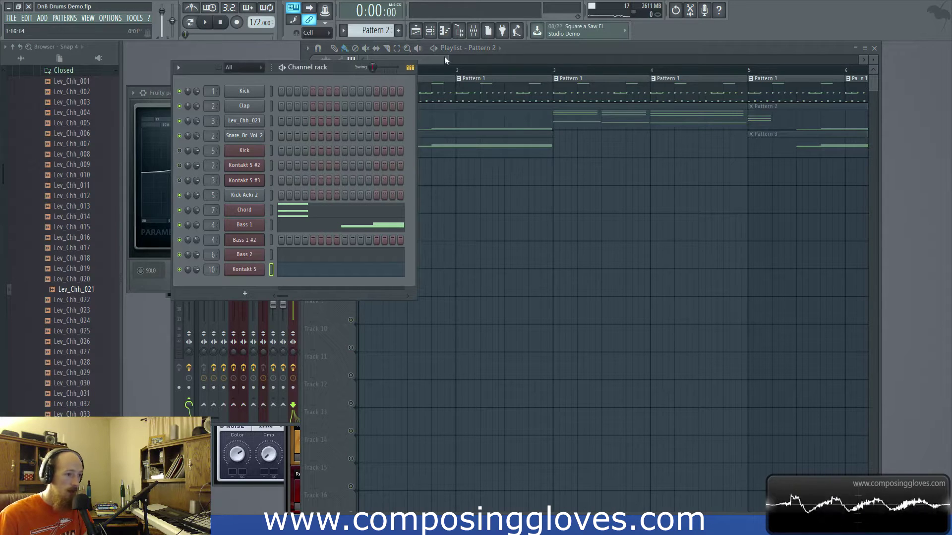
Step: Play the start of the arrangement with only the sampled drums active
click(438, 60)
key(space)
key(space)
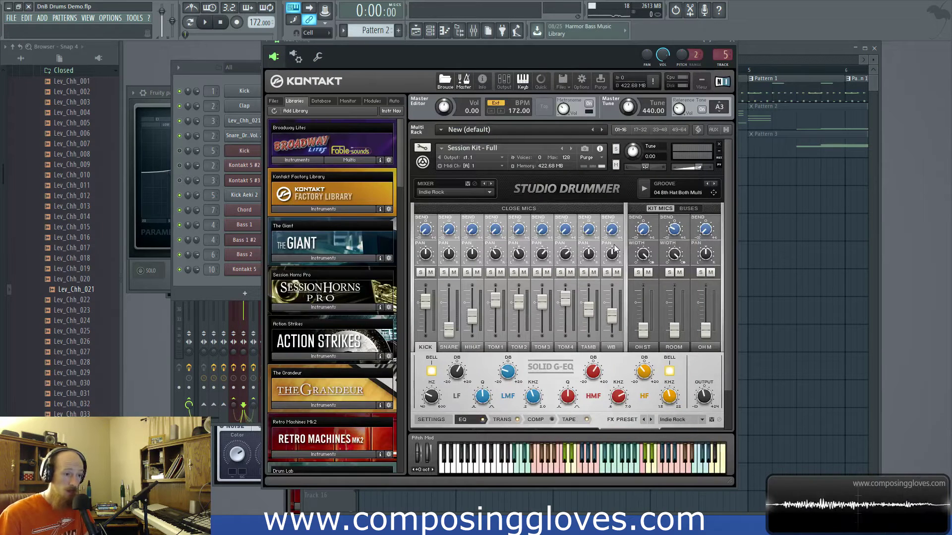
Step: Examine the Studio Drummer mixer and Kit page in the Kick channel's Kontakt instrument, and close it
scroll(472, 282, down, 2)
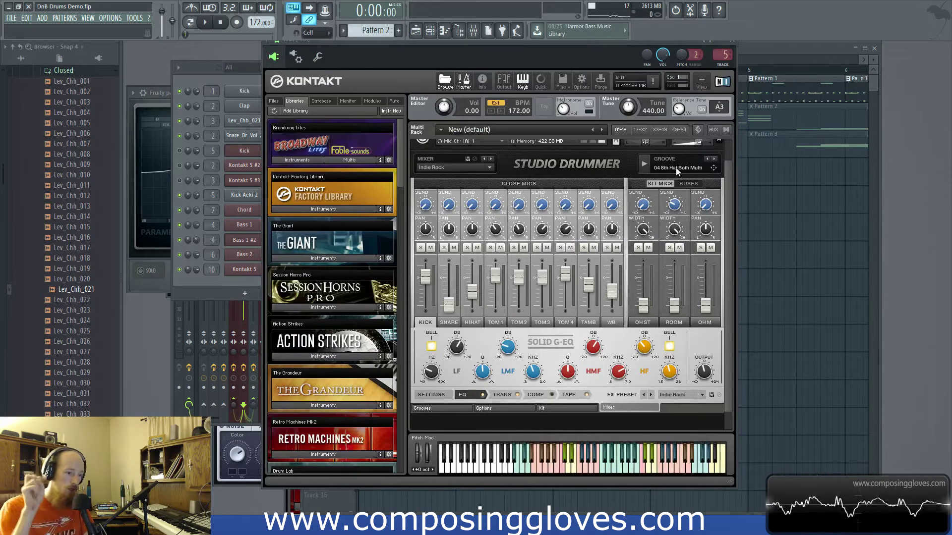
scroll(476, 253, up, 2)
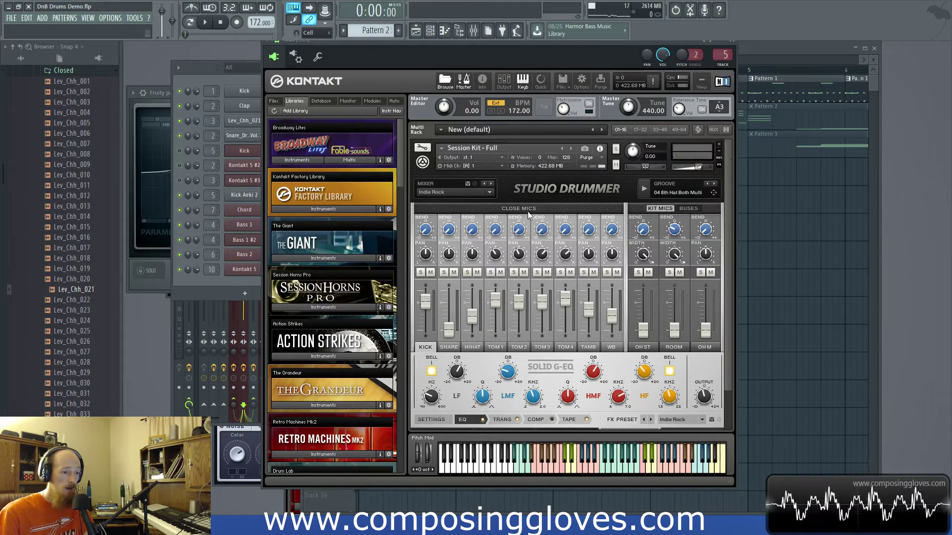
scroll(541, 347, down, 2)
click(565, 409)
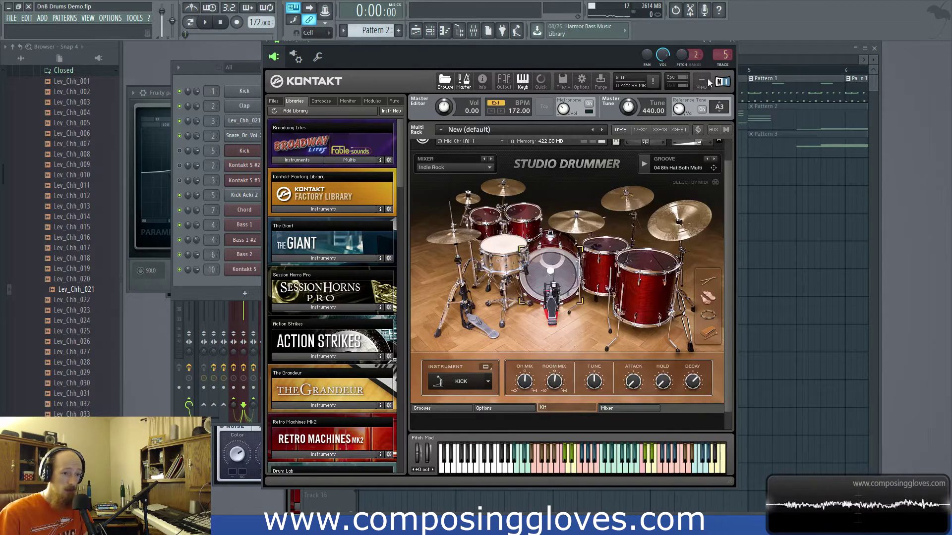
click(731, 38)
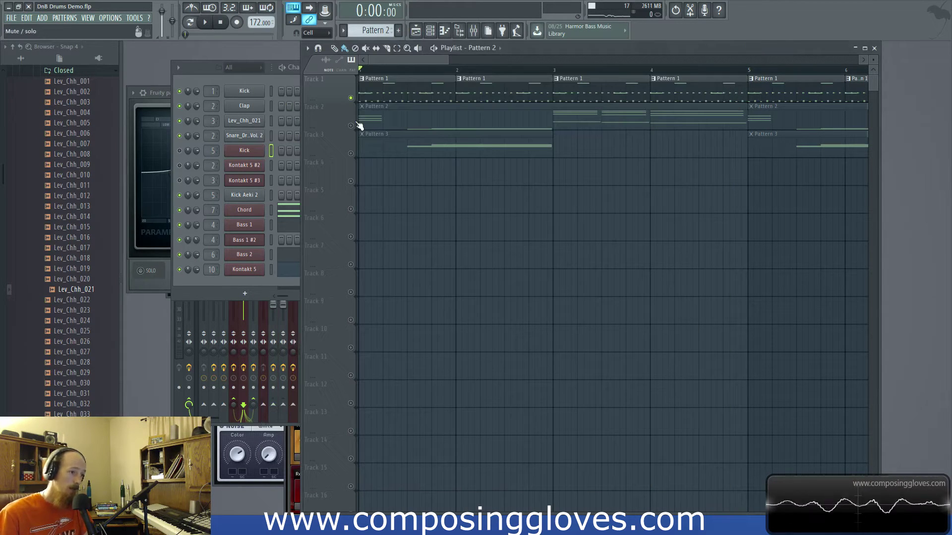
Step: Play the beat with the Kick, Kontakt 5 #2 and Kontakt 5 #3 channels muted
click(186, 150)
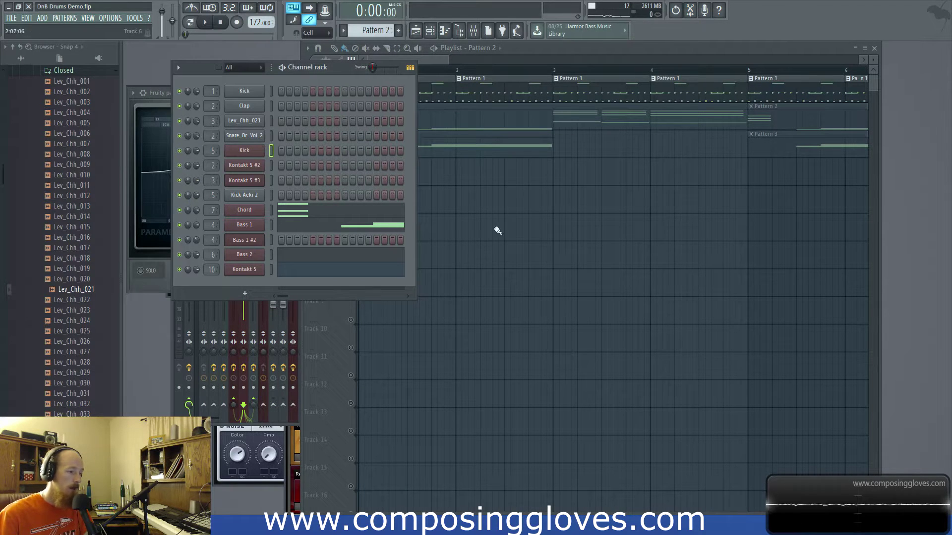
click(435, 67)
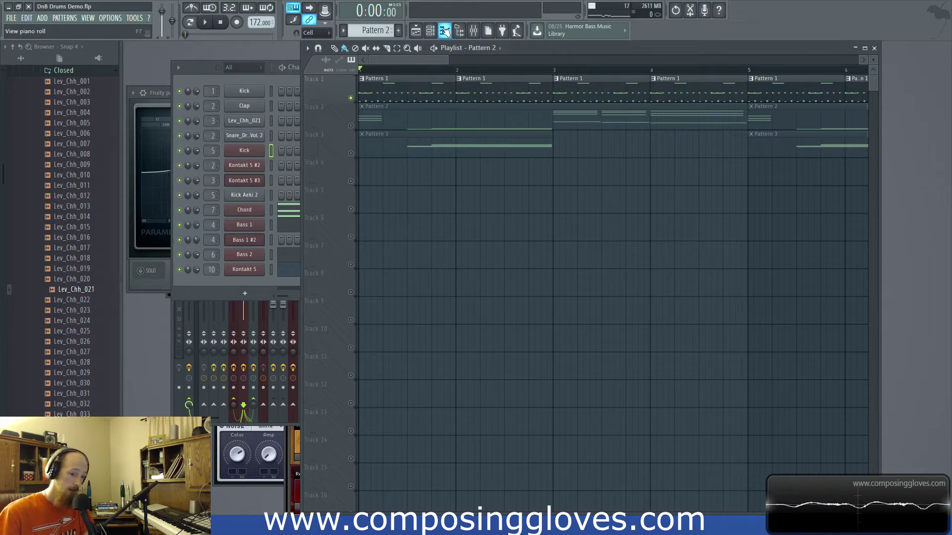
click(192, 148)
click(180, 181)
key(space)
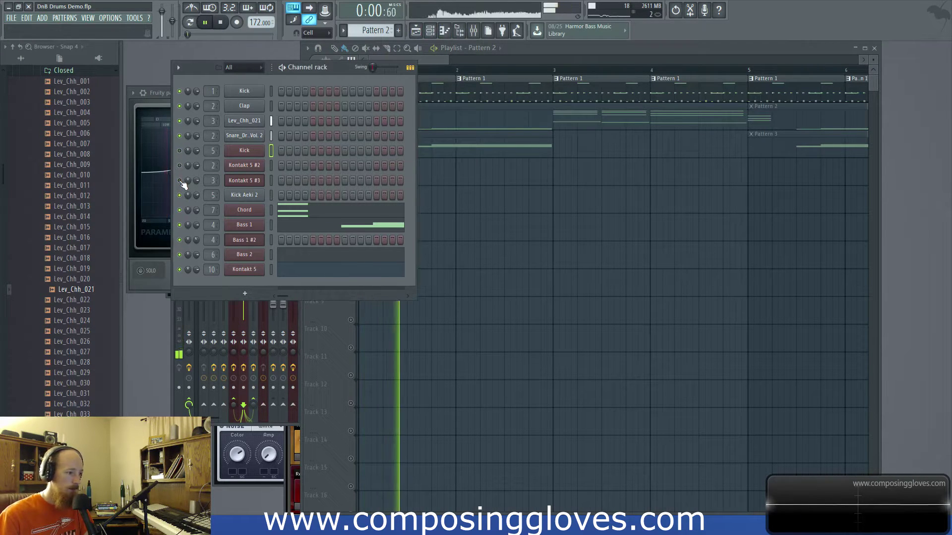
key(space)
Step: Unmute the Kick, Kontakt 5 #2 and Kontakt 5 #3 channels and play the layered drum beat
click(179, 181)
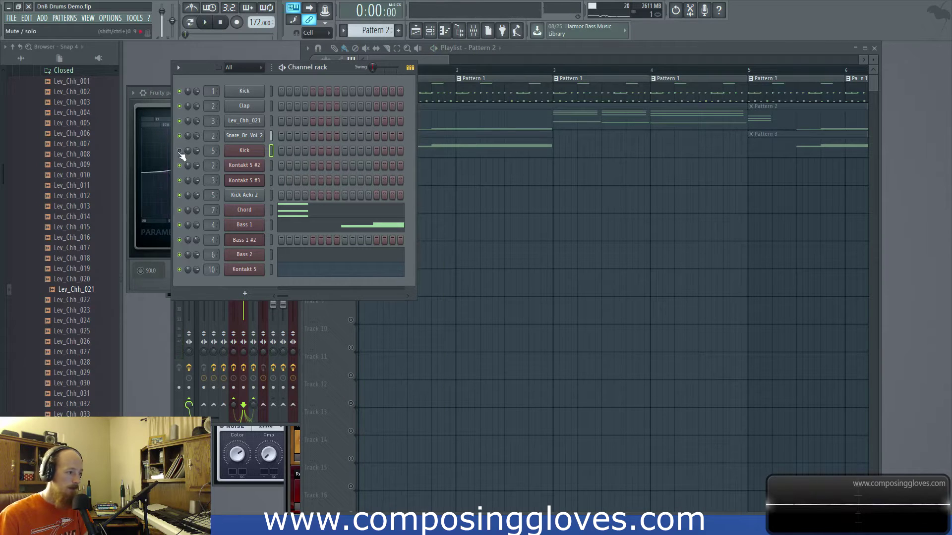
click(179, 150)
key(space)
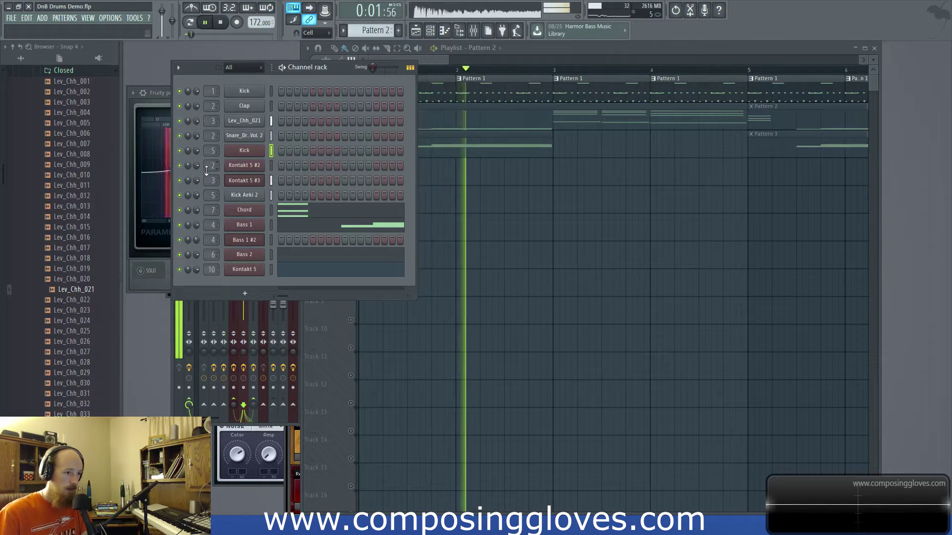
key(space)
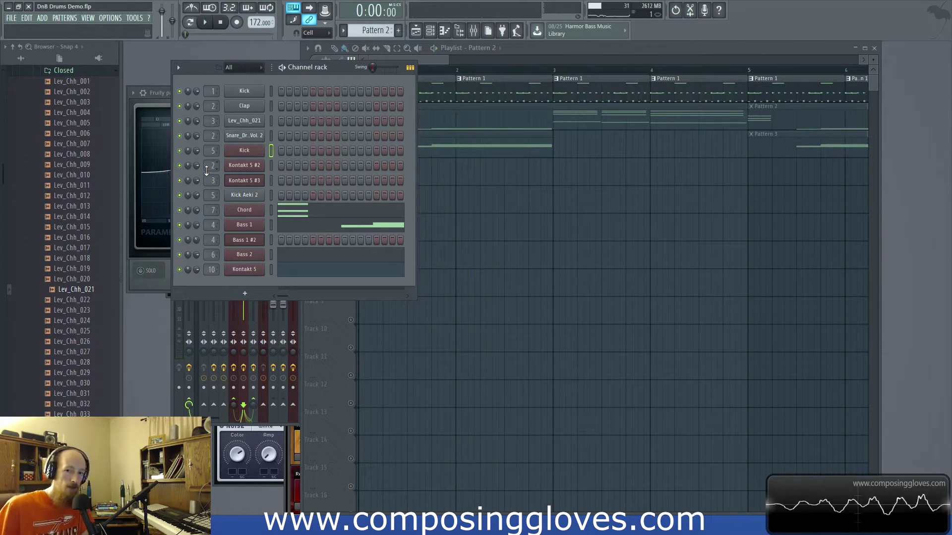
Step: Reactivate all playlist tracks and play the full arrangement with drums, chords and bass
click(475, 32)
click(475, 32)
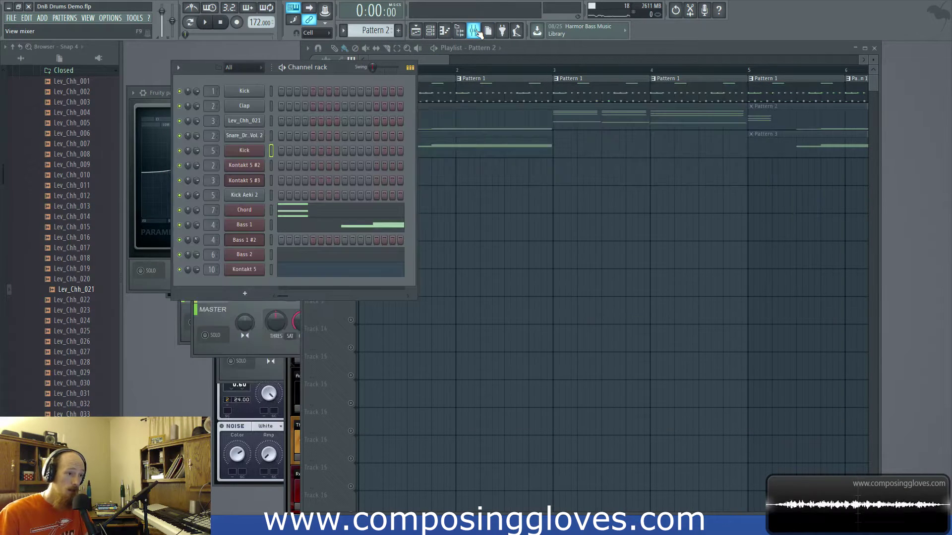
click(436, 58)
click(356, 144)
right_click(349, 101)
click(349, 100)
click(350, 125)
click(351, 154)
right_click(352, 154)
right_click(352, 154)
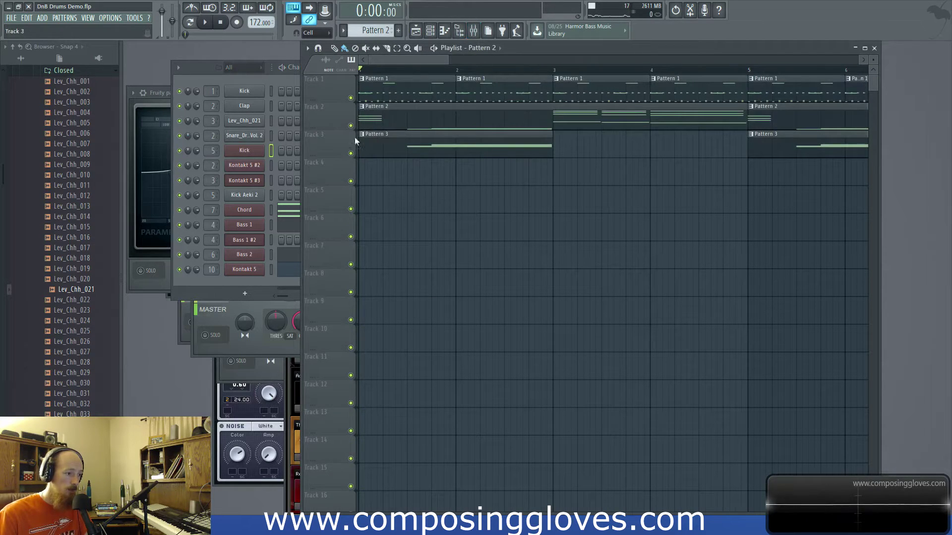
key(space)
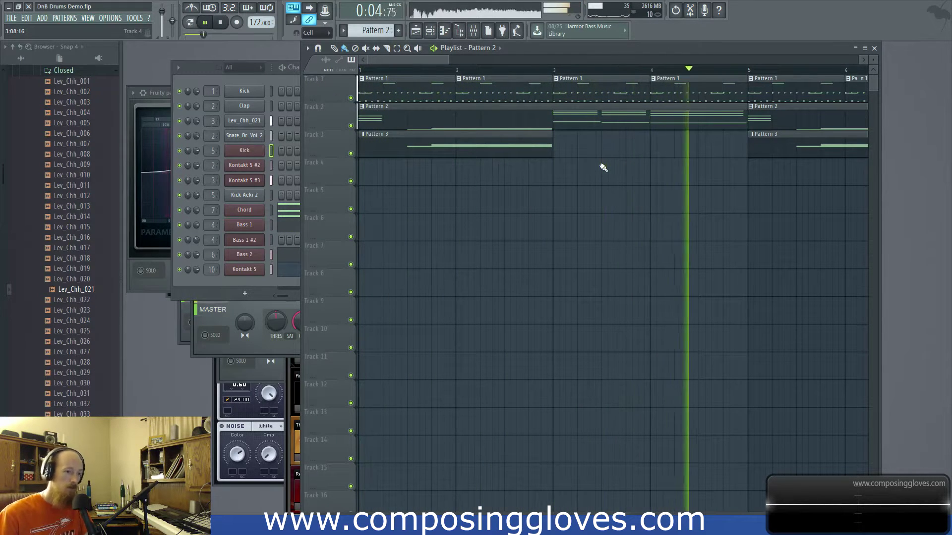
key(space)
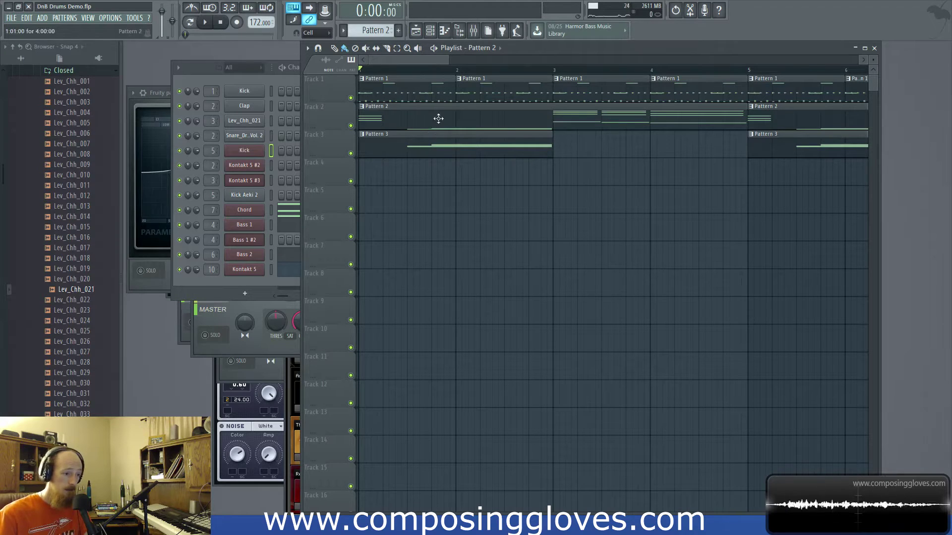
Step: Mute playlist tracks 2 and 3 and show Pattern 1 in the channel rack
drag(480, 102, 658, 153)
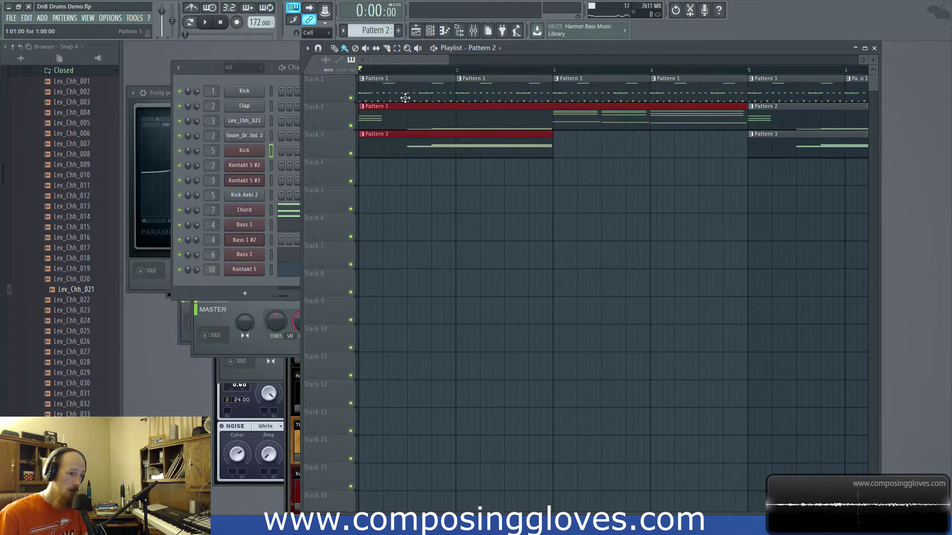
click(351, 125)
click(350, 153)
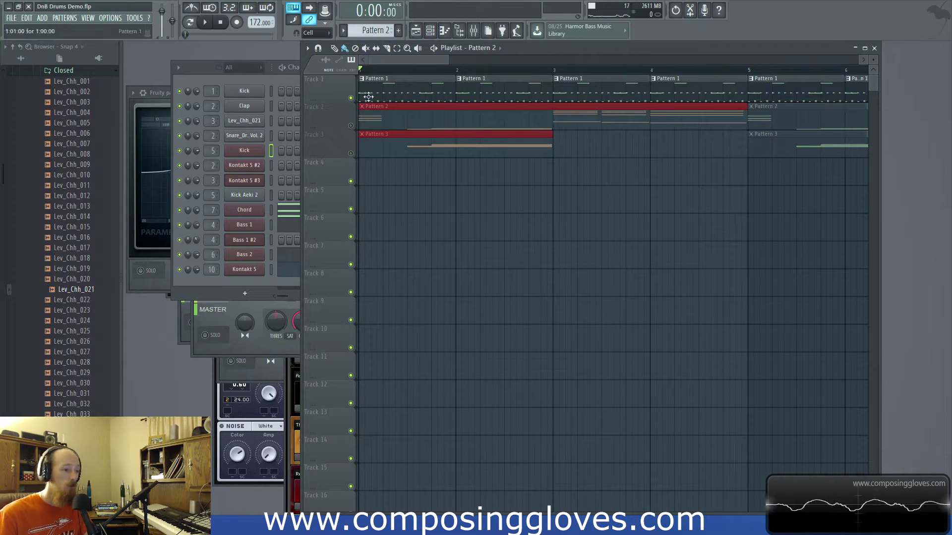
click(394, 96)
click(270, 80)
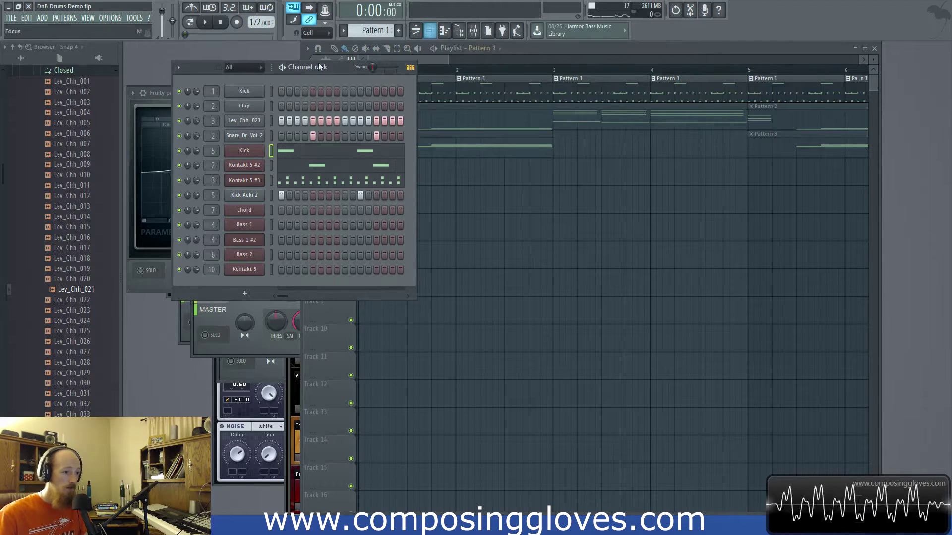
Step: Examine the Kick track's effects chain in the mixer and return to the playlist
click(473, 30)
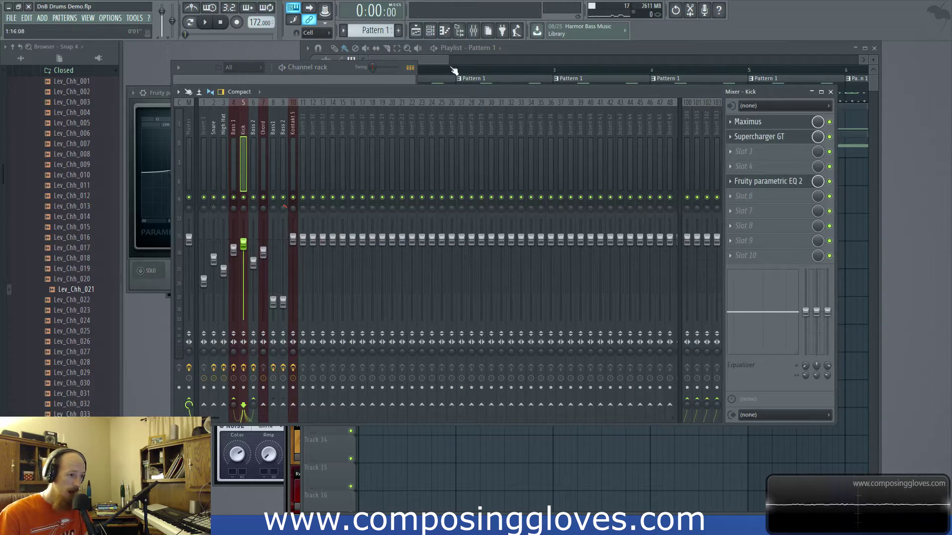
click(438, 73)
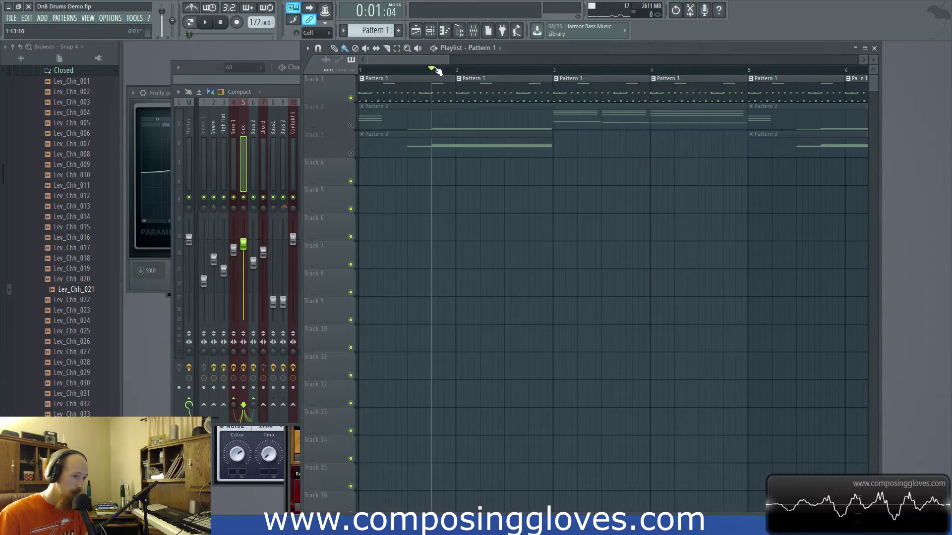
click(290, 97)
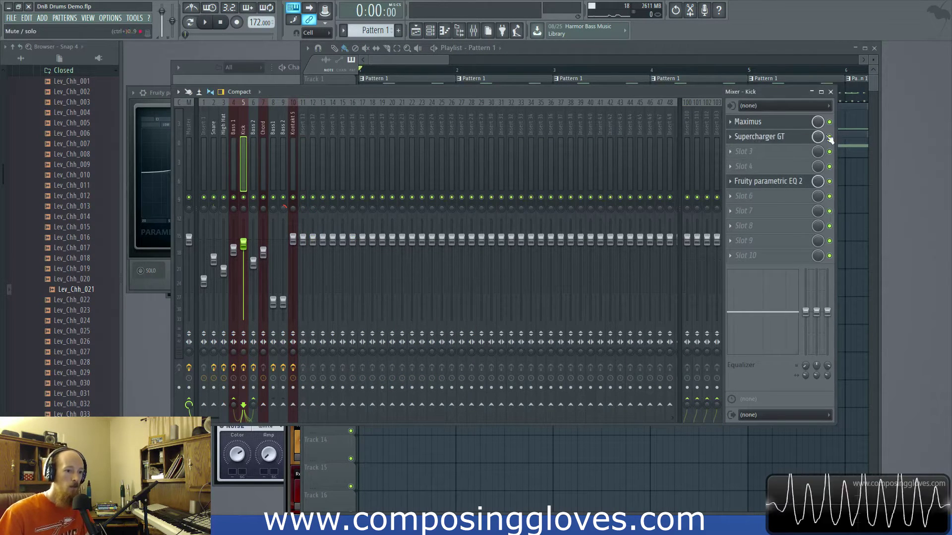
click(191, 67)
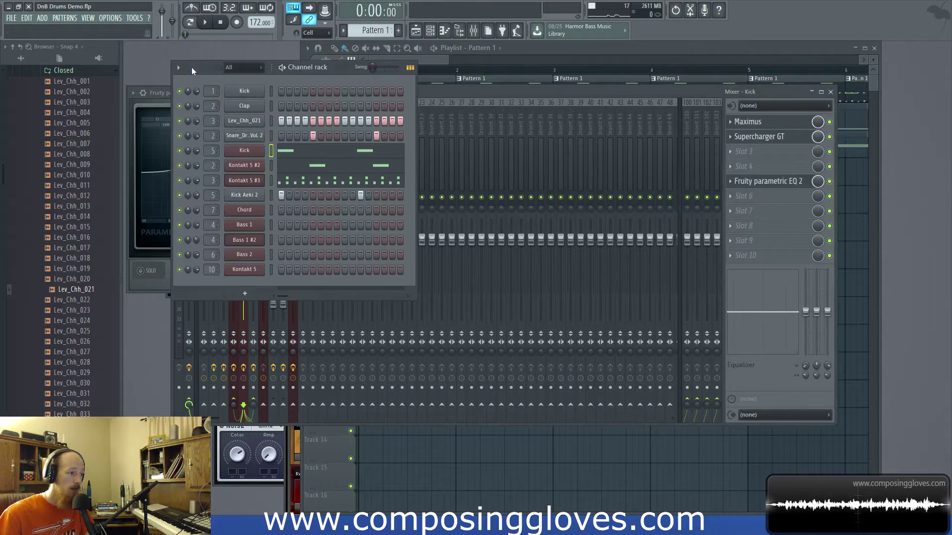
click(435, 46)
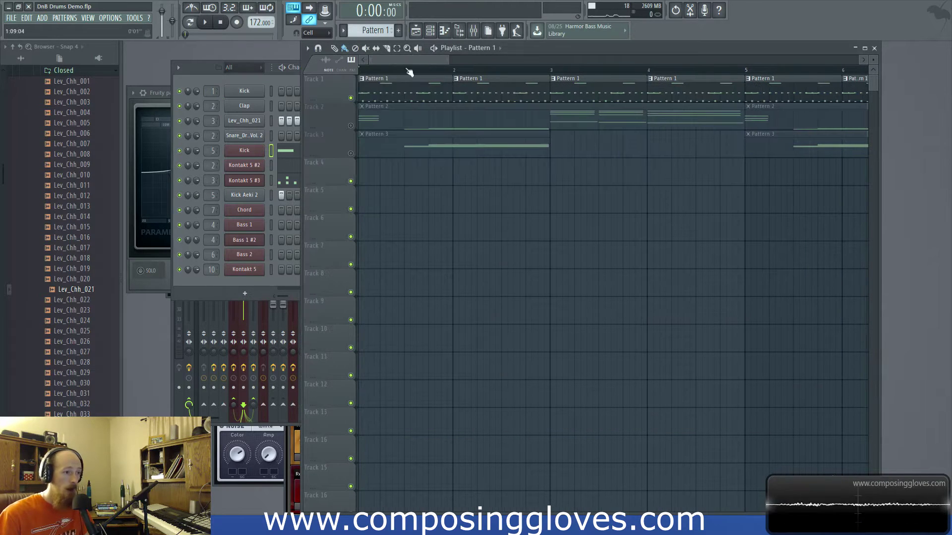
Step: Mute the Kick, Kontakt 5 #2 and Kontakt 5 #3 channels and play Pattern 1's sampled drums
click(196, 156)
click(180, 150)
click(180, 165)
click(179, 180)
click(435, 59)
drag(436, 58, 412, 60)
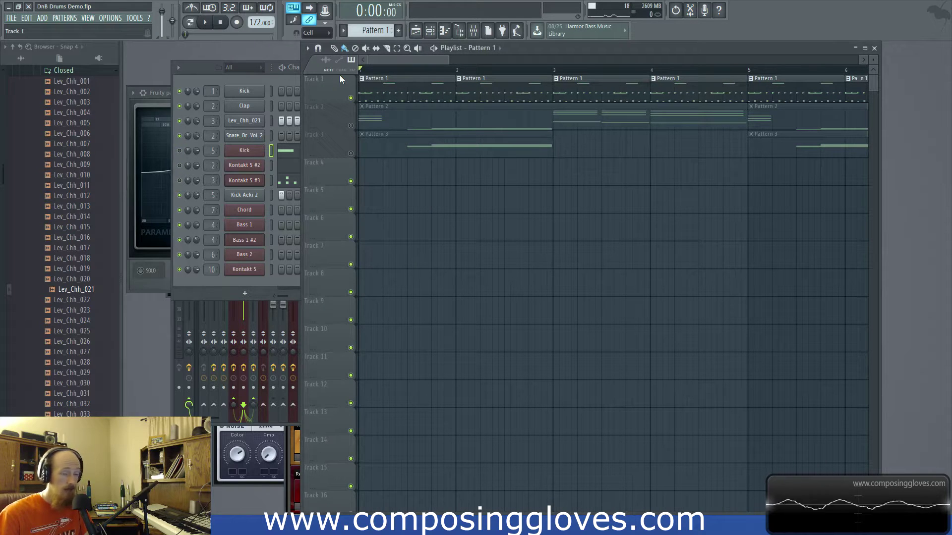
key(space)
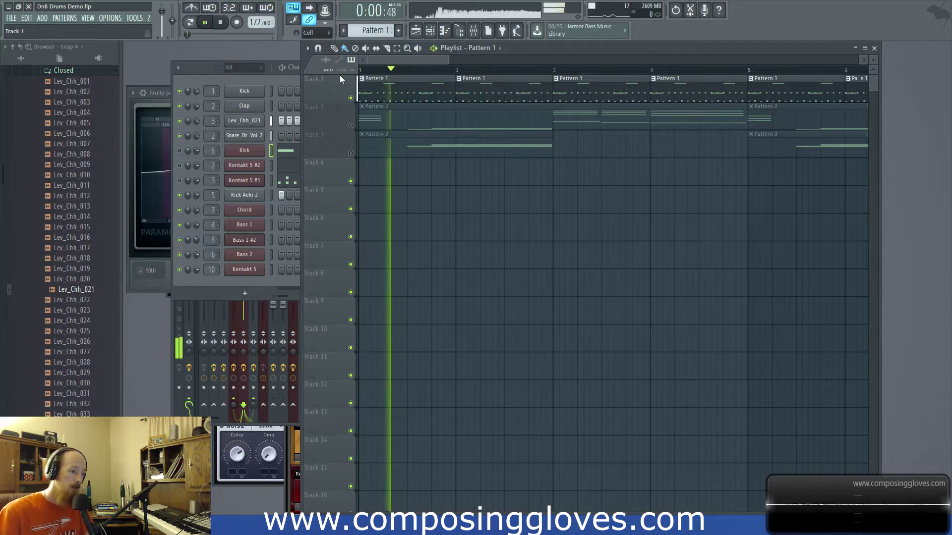
key(space)
Step: Silence the Lev_Chh_021 hi-hat and snare channels, and play the kick while inspecting the Kick Aeki 2 sample
click(186, 149)
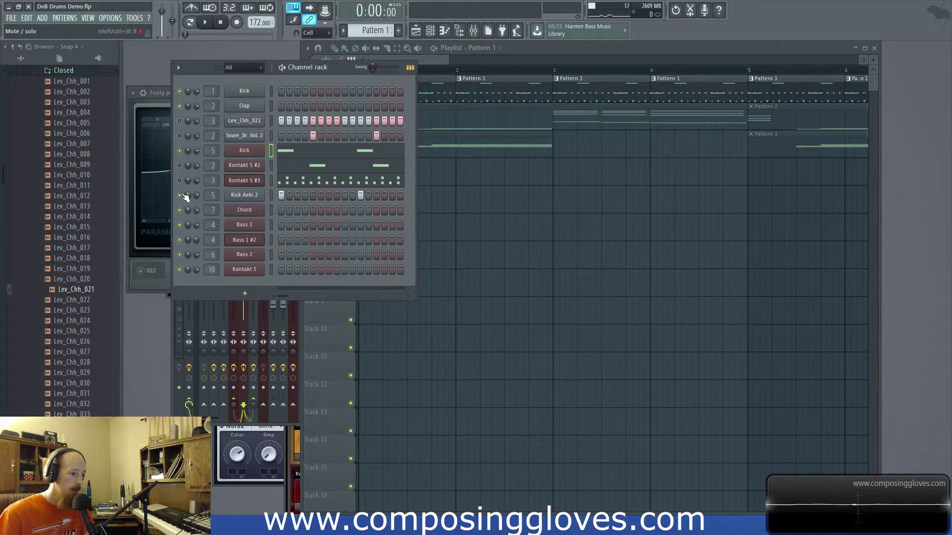
click(245, 194)
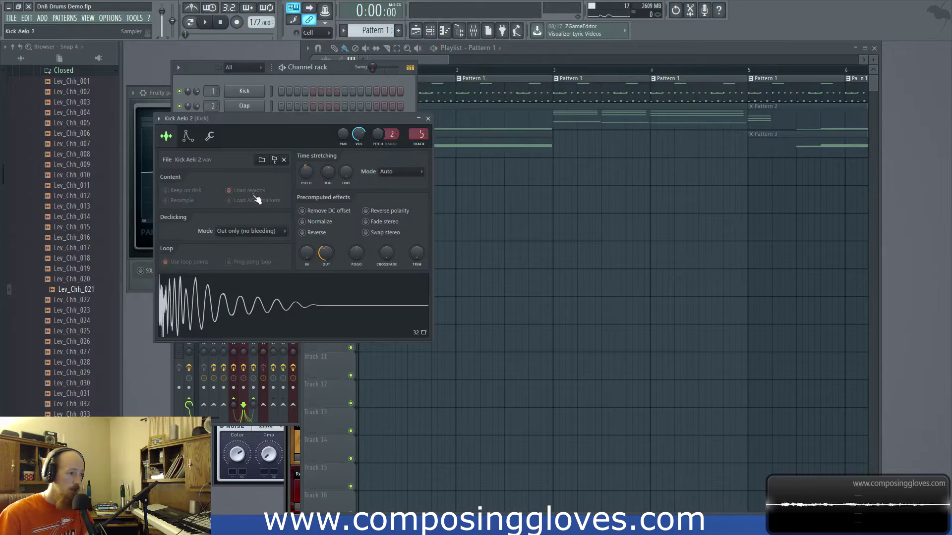
key(space)
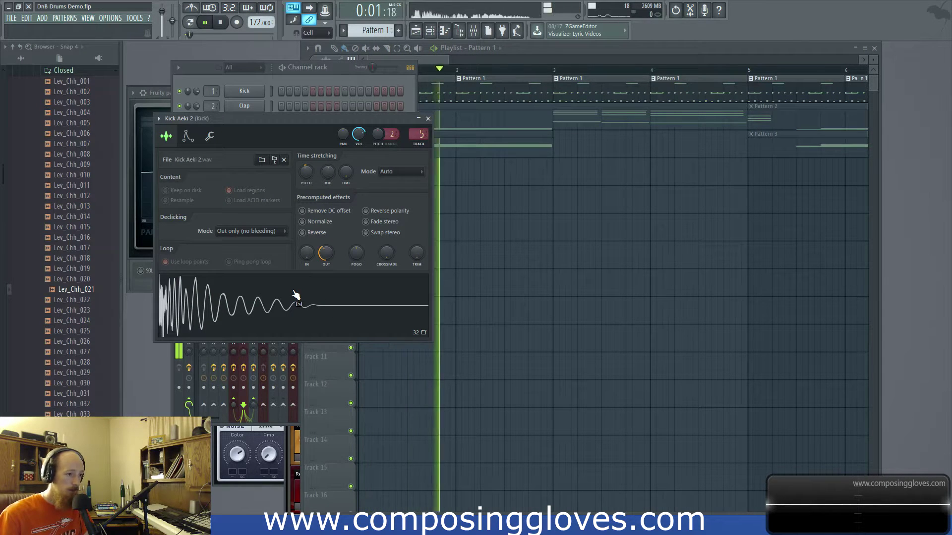
key(space)
click(428, 119)
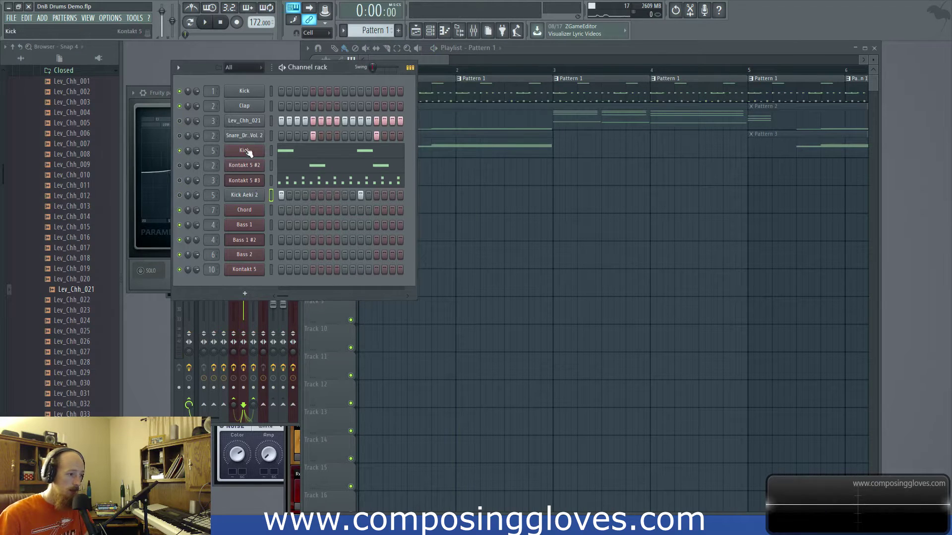
Step: Play the Kontakt-based Kick channel and open its Studio Drummer instrument
key(space)
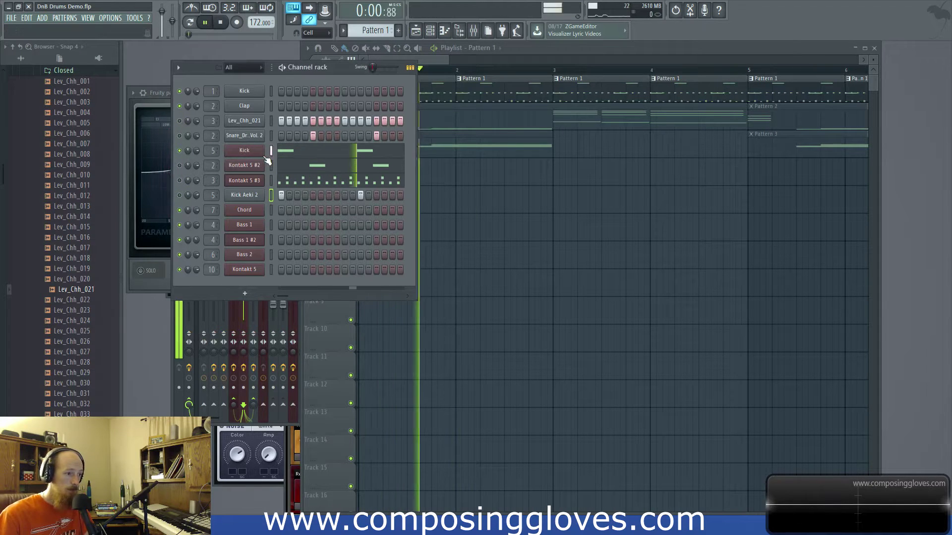
key(space)
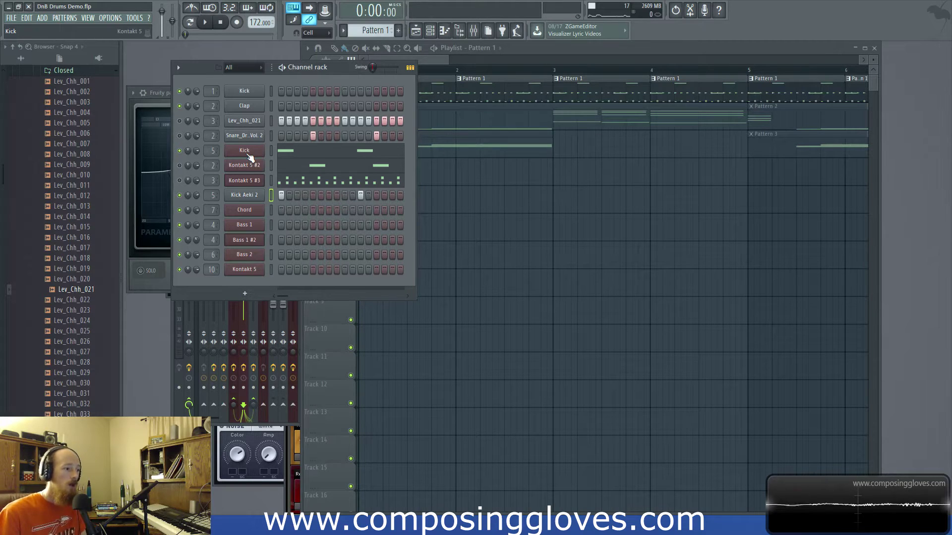
click(247, 153)
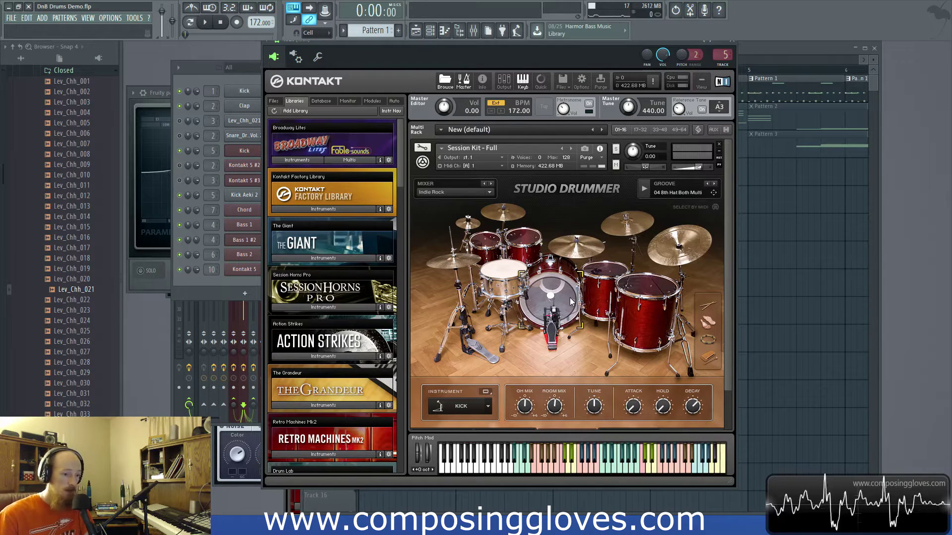
Step: Reopen the Kontakt-based Kick channel's instrument and bring up Studio Drummer's mixer page
click(793, 44)
click(191, 76)
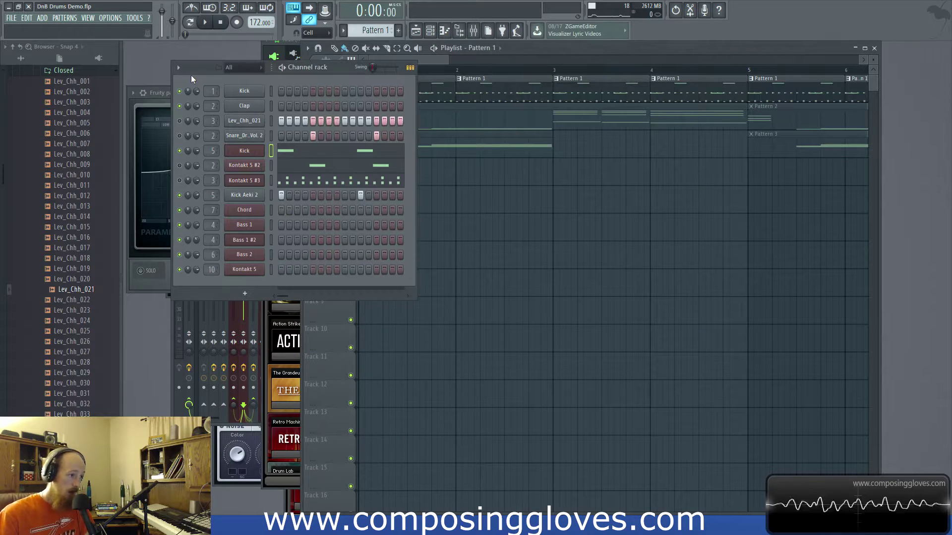
click(247, 153)
click(247, 152)
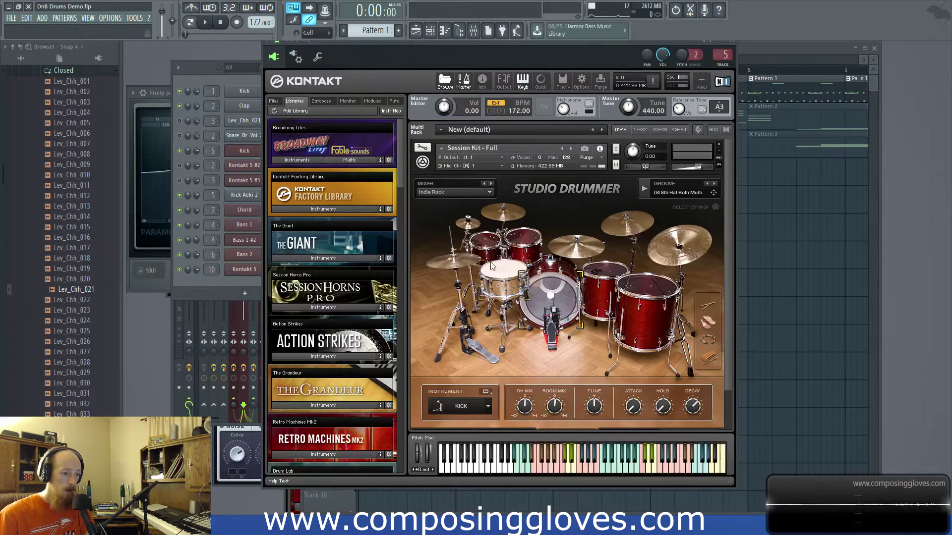
scroll(605, 319, down, 2)
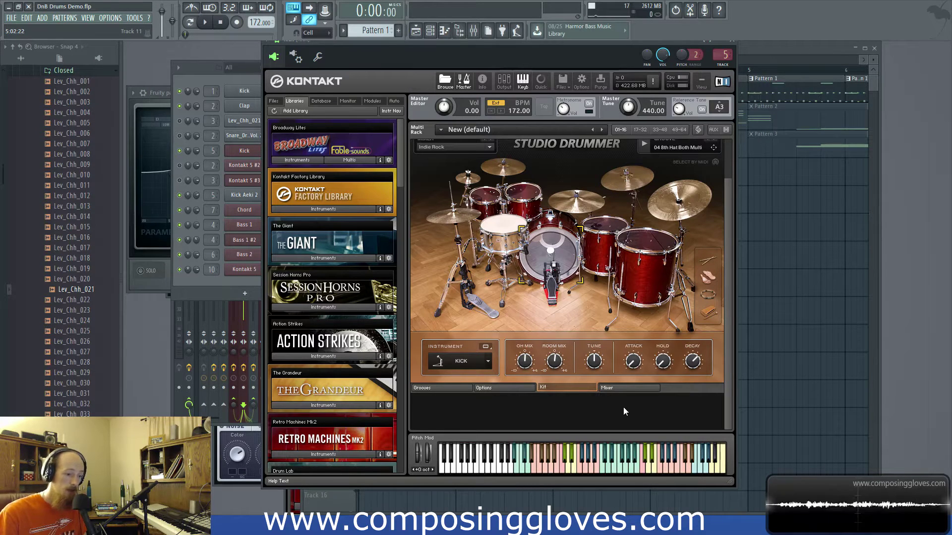
click(191, 291)
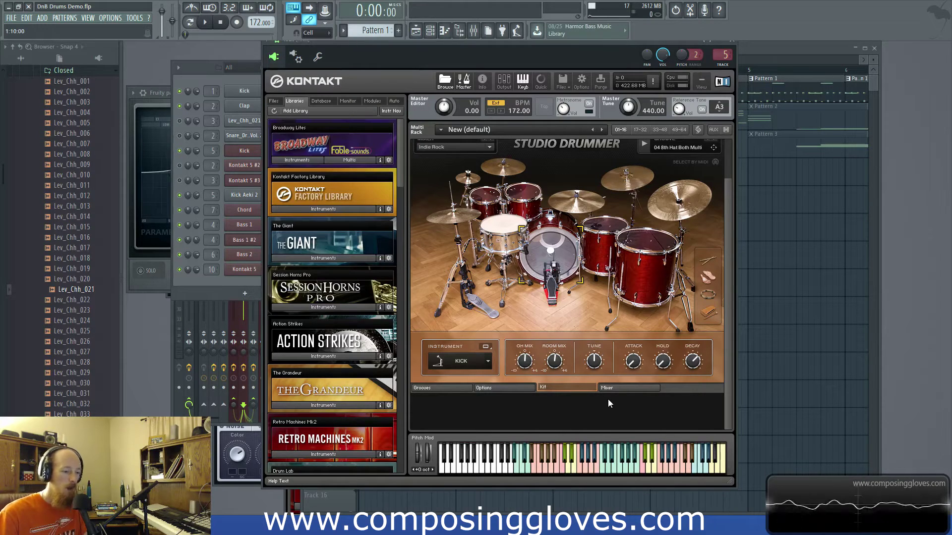
click(631, 390)
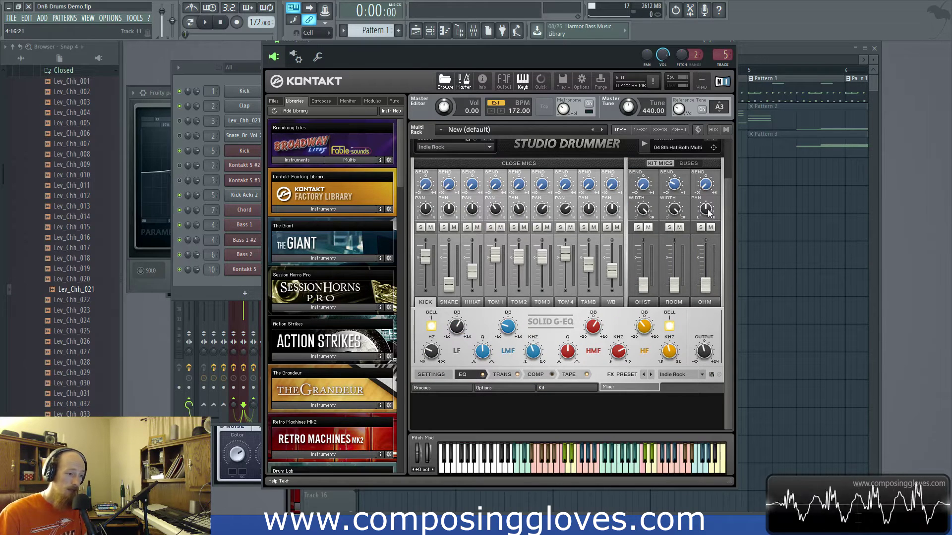
Step: Rename the Kontakt 5 #2 channel to Snare and the Kontakt 5 #3 channel to High Hat
shift+click(242, 167)
text(Snare)
key(Return)
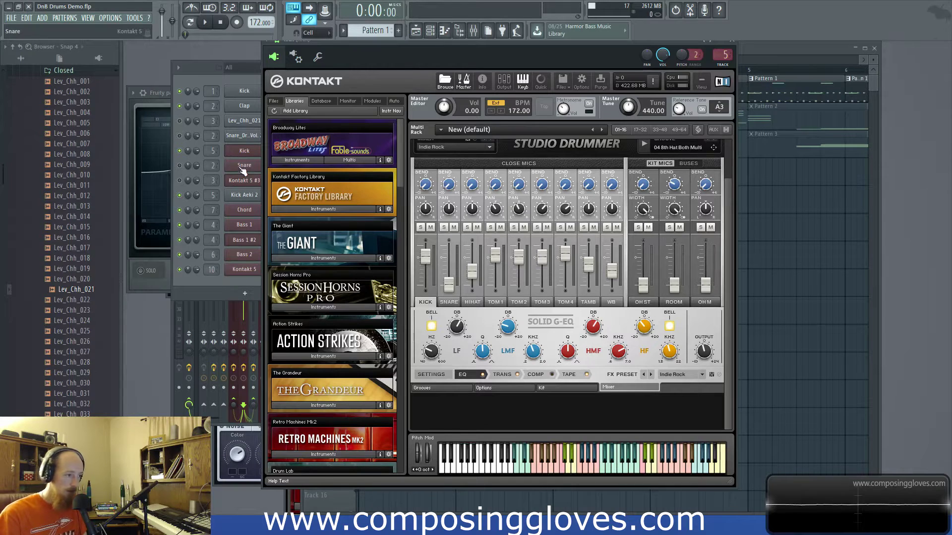
shift+click(253, 187)
key(BackSpace)
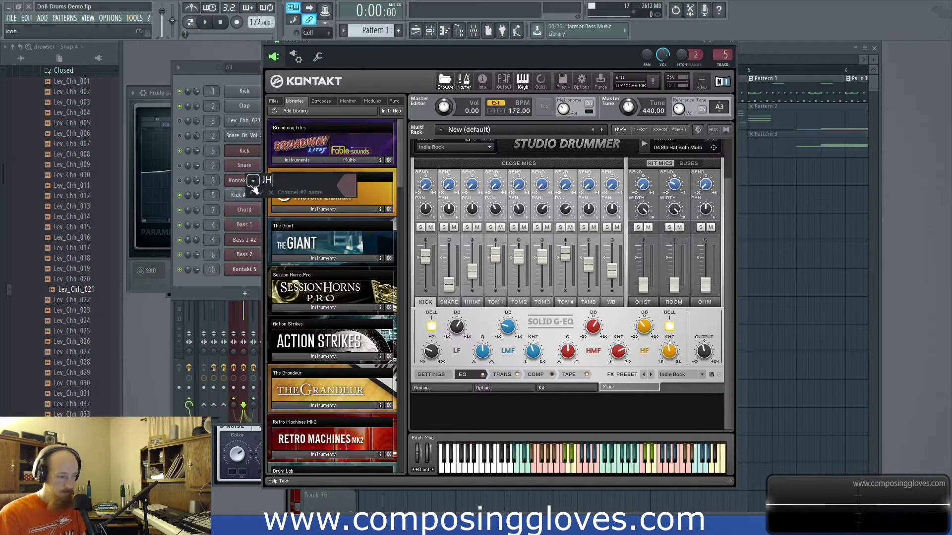
text(High Hat)
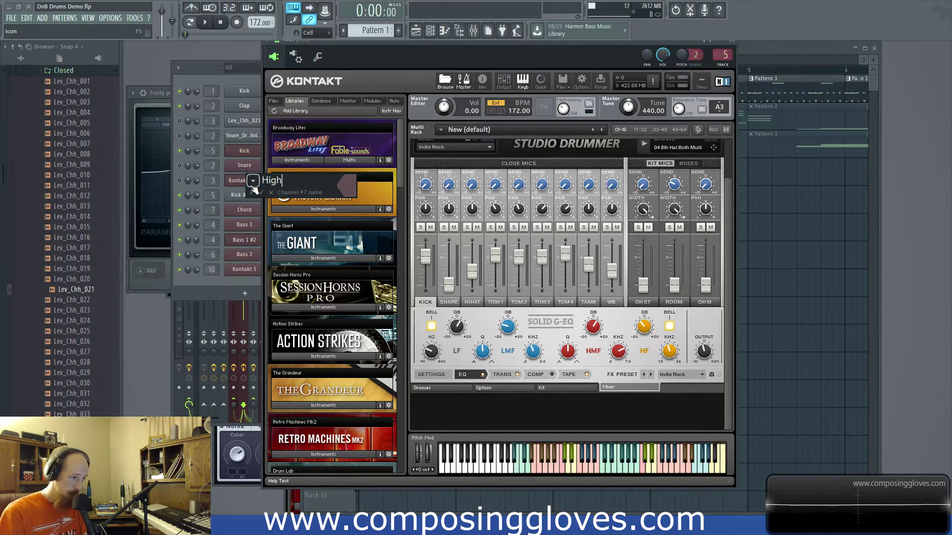
key(Return)
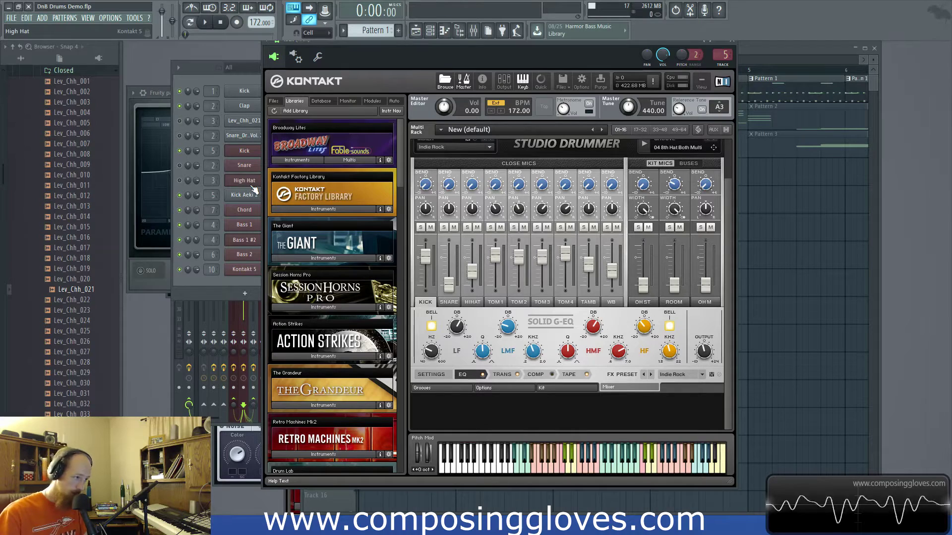
Step: Reopen the Kick instrument and examine its transient, compressor, tape and EQ effects in Studio Drummer's mixer
click(243, 150)
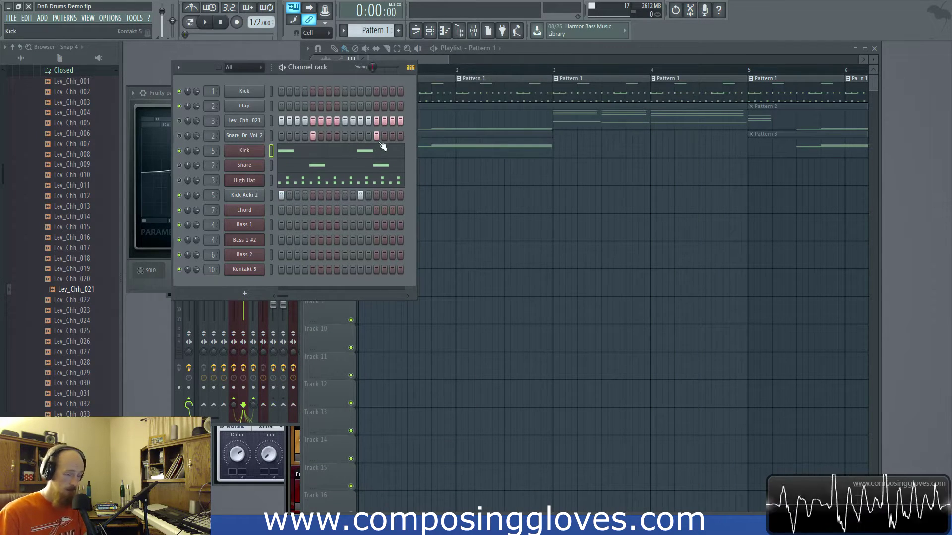
click(245, 150)
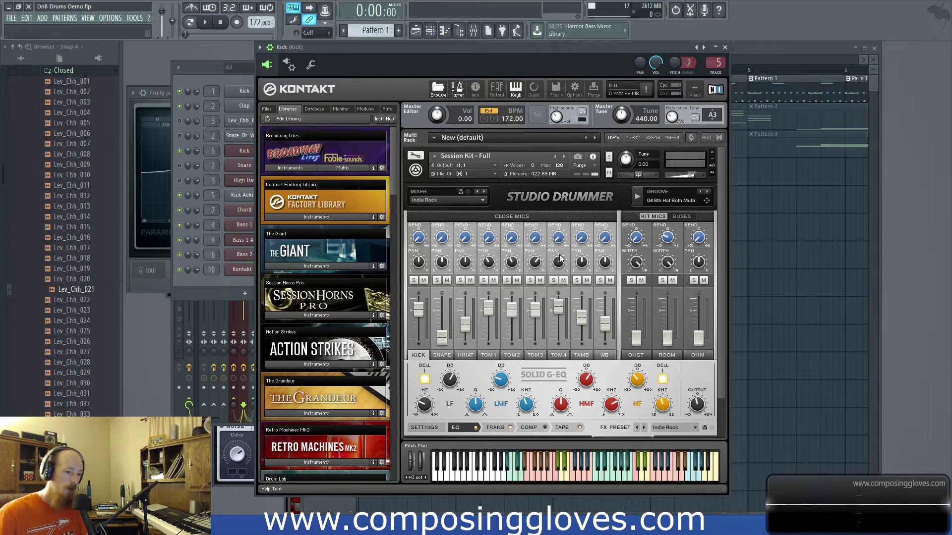
scroll(633, 282, down, 1)
scroll(716, 287, down, 3)
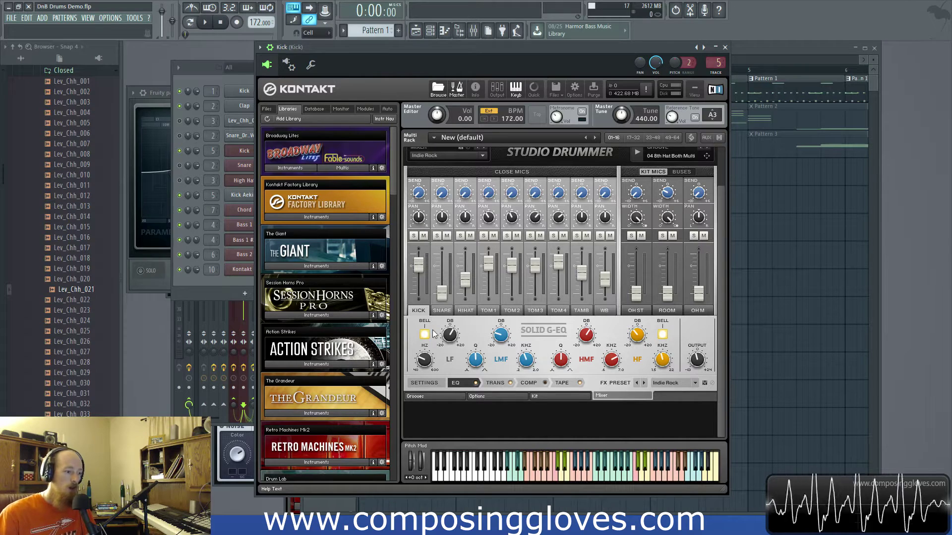
click(496, 384)
click(529, 383)
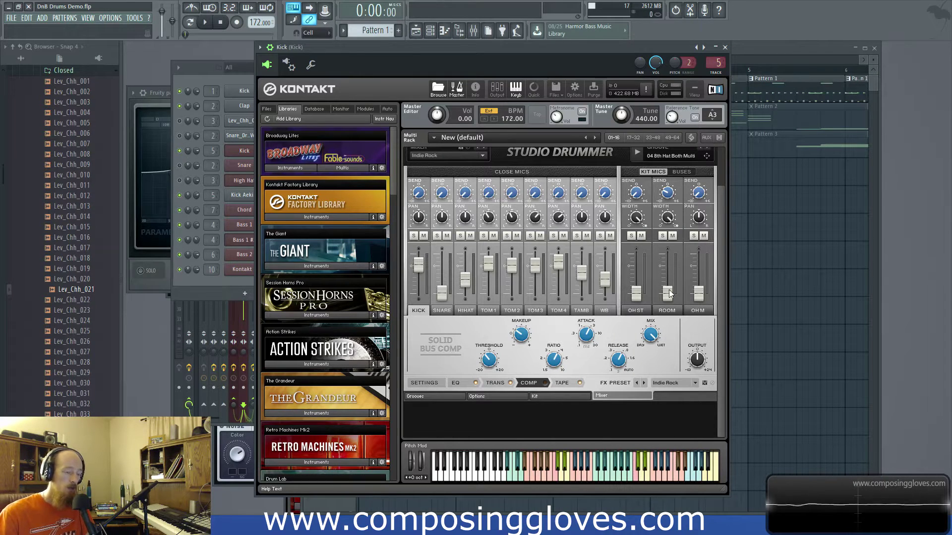
click(563, 383)
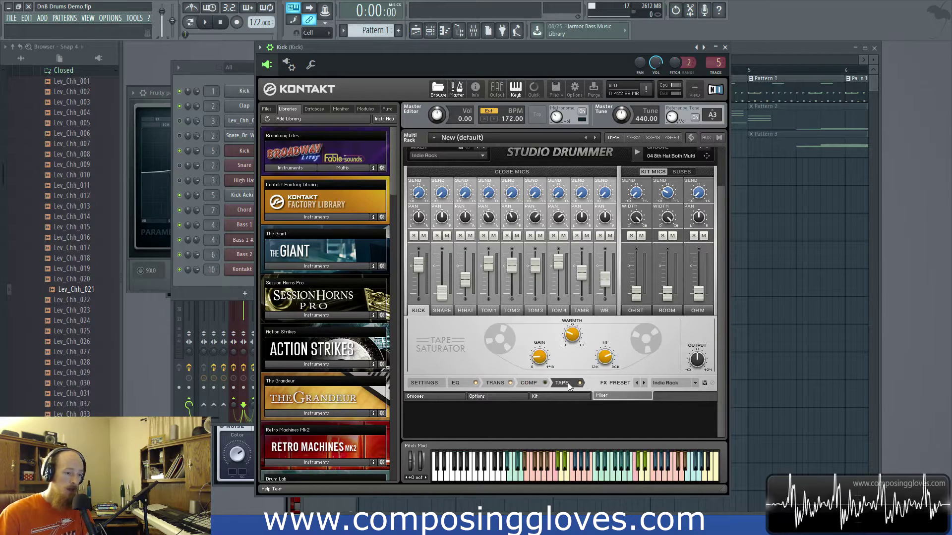
click(469, 385)
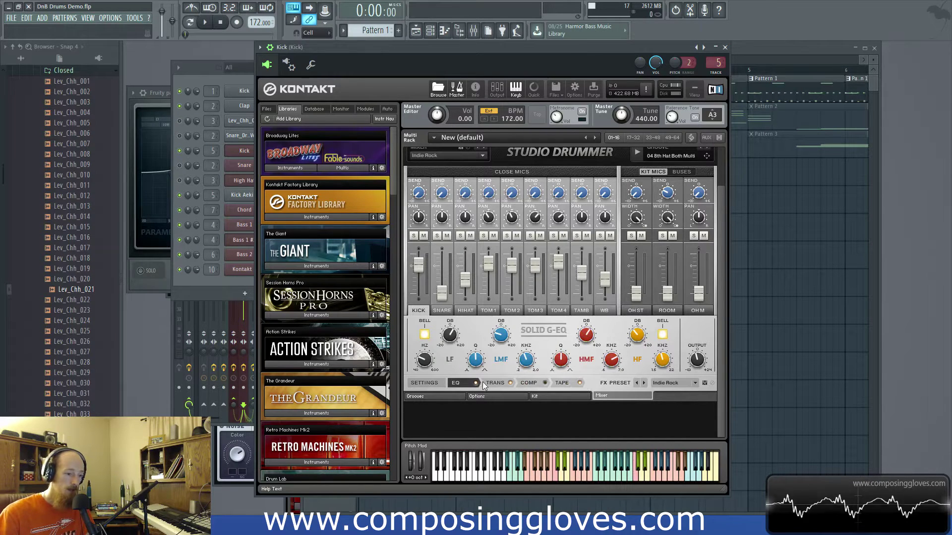
Step: Compare the Studio Drummer kick in pattern playback with its EQ, transient and tape effects bypassed and re-enabled
click(579, 383)
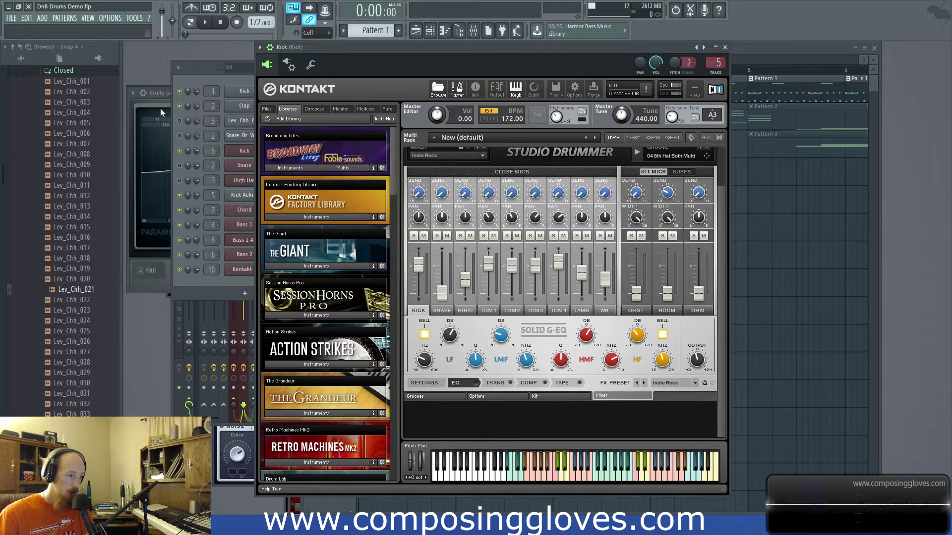
click(190, 22)
key(space)
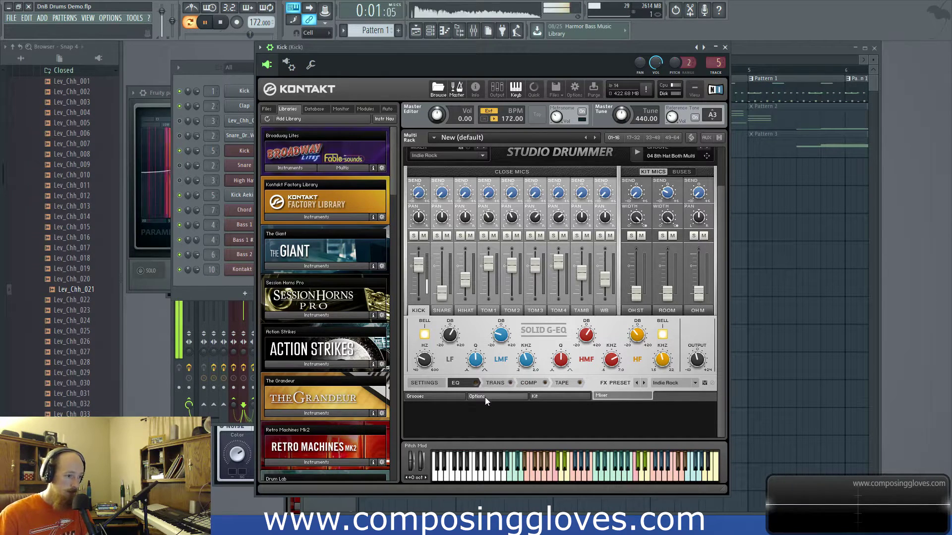
key(space)
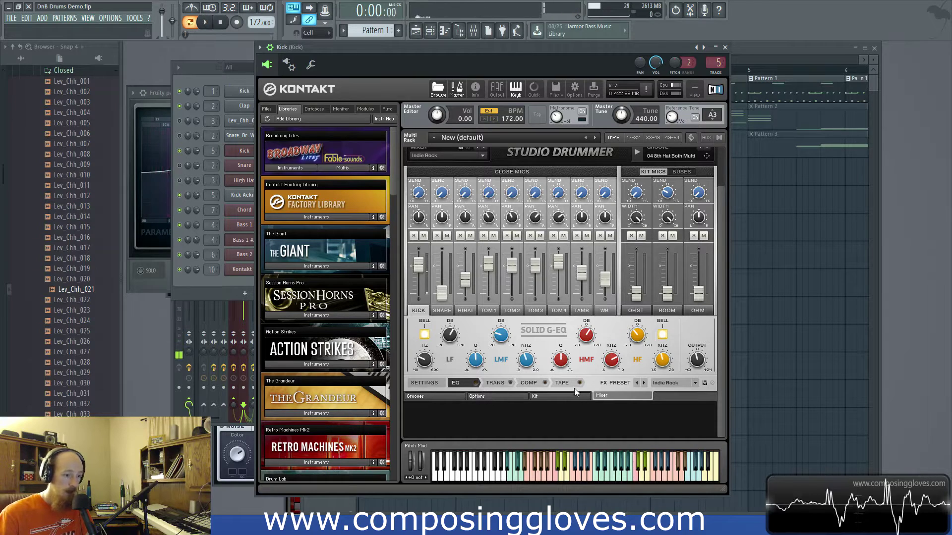
click(513, 384)
click(511, 383)
key(space)
key(space)
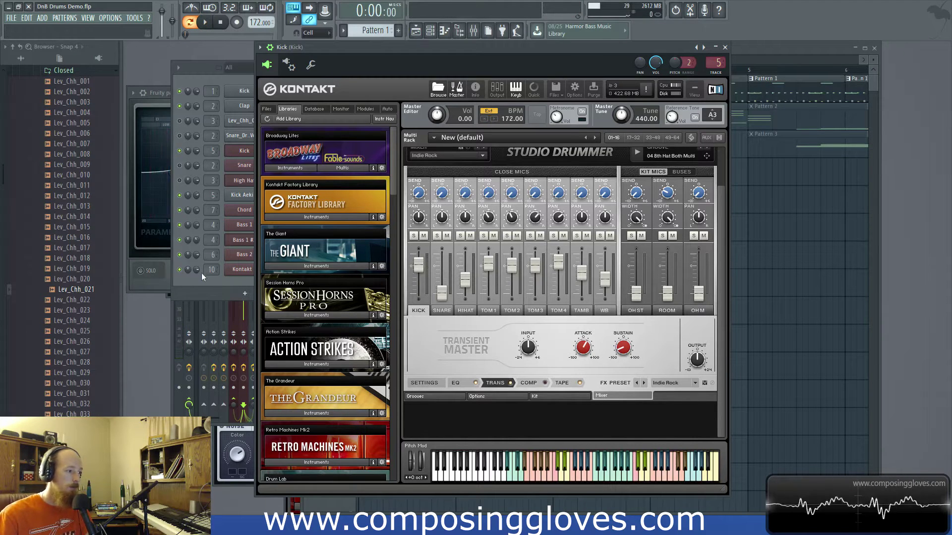
Step: Mute the Kontakt-based Kick channel and inspect the Kick Aeki 2 sample's waveform
click(201, 273)
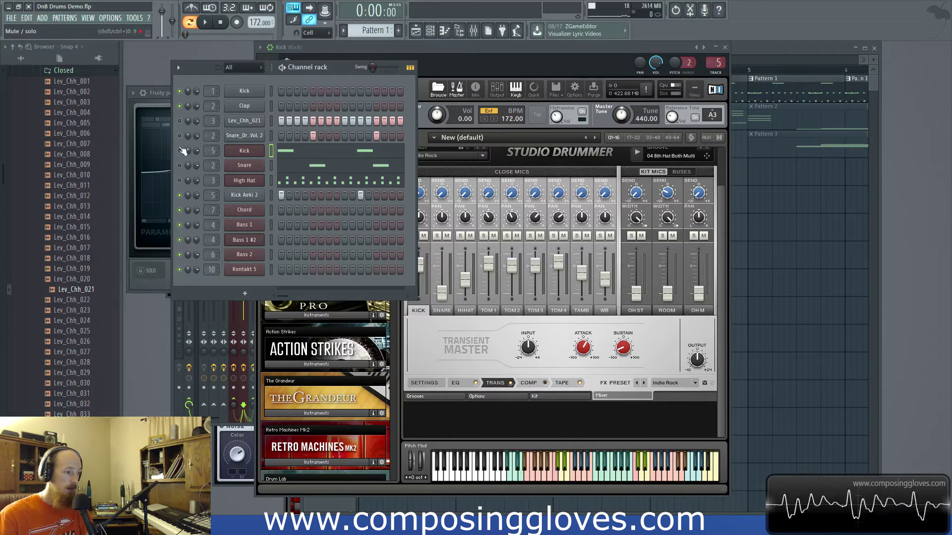
click(257, 200)
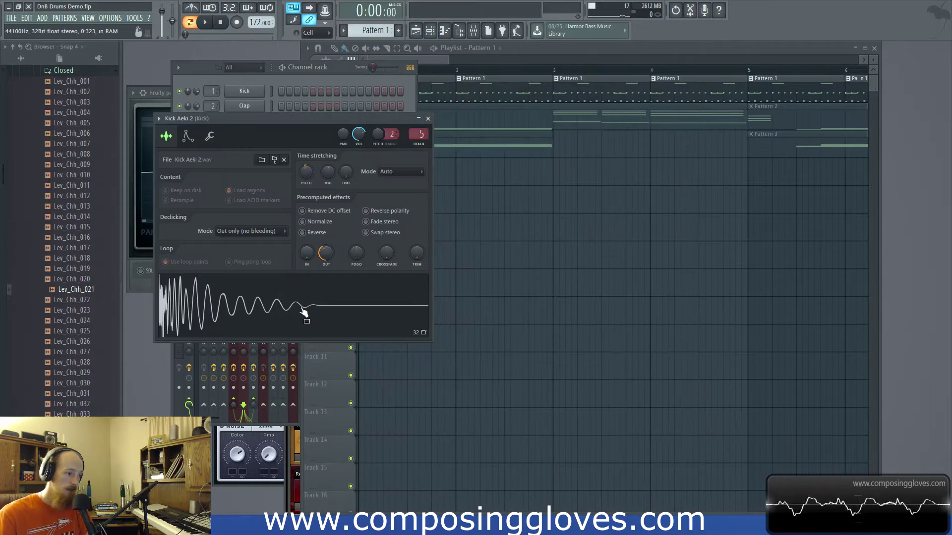
click(427, 119)
Step: Open the mixer and inspect the Supercharger GT and Maximus effects on the Kick track
click(473, 30)
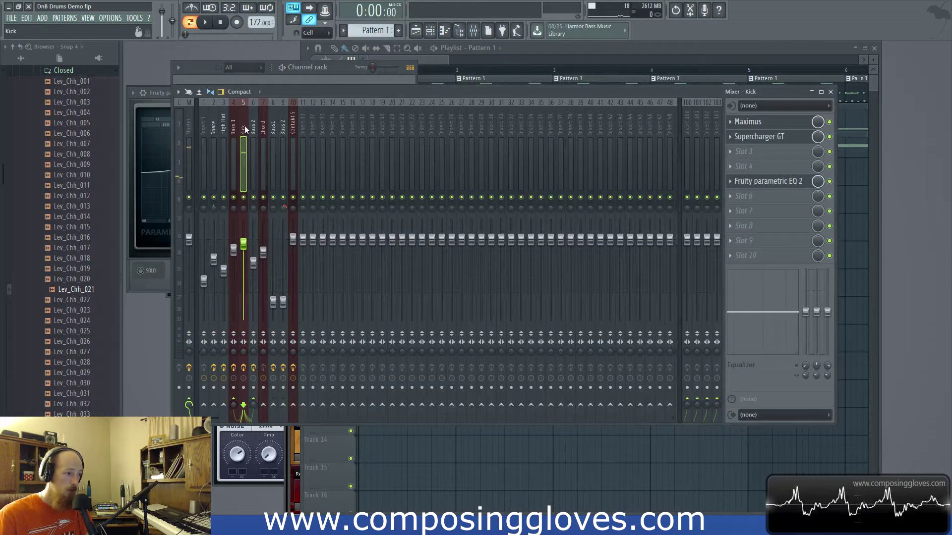
click(780, 135)
click(780, 124)
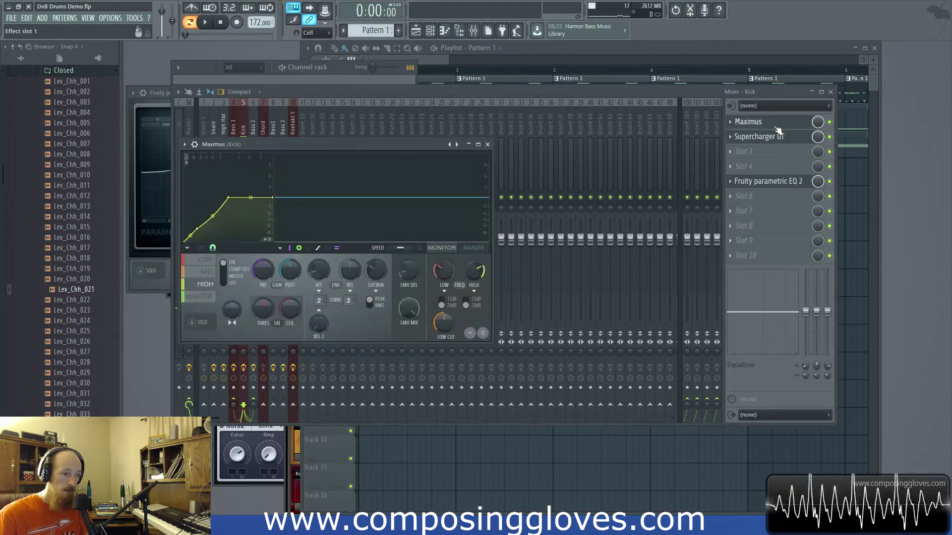
Step: Compare the kick sample with the Kick track's Maximus, Supercharger GT and Fruity parametric EQ 2 bypassed and re-enabled
click(834, 130)
click(830, 122)
click(829, 137)
click(830, 181)
key(space)
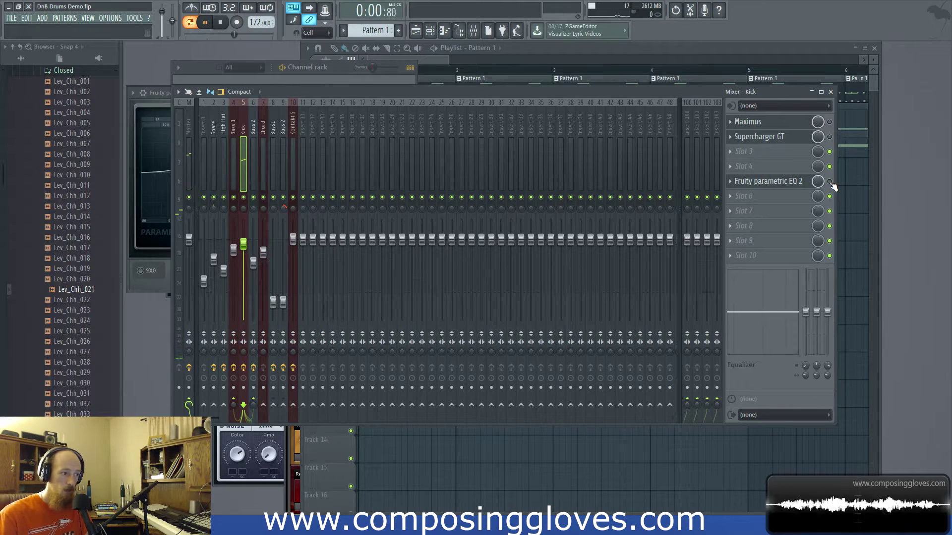
click(829, 182)
click(829, 136)
click(829, 122)
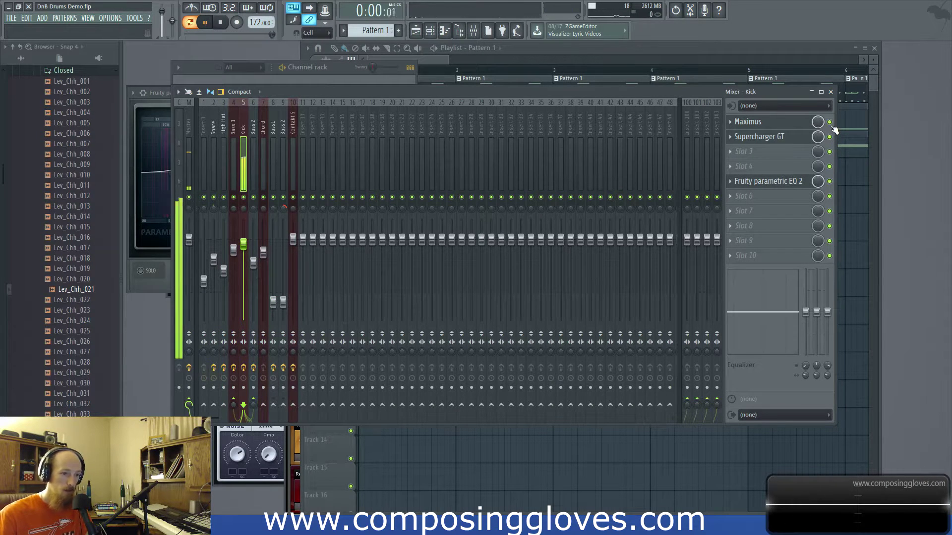
key(space)
Step: Create the empty Pattern 4 and unmute all silenced drum channels in the channel rack
drag(483, 91, 505, 92)
click(320, 69)
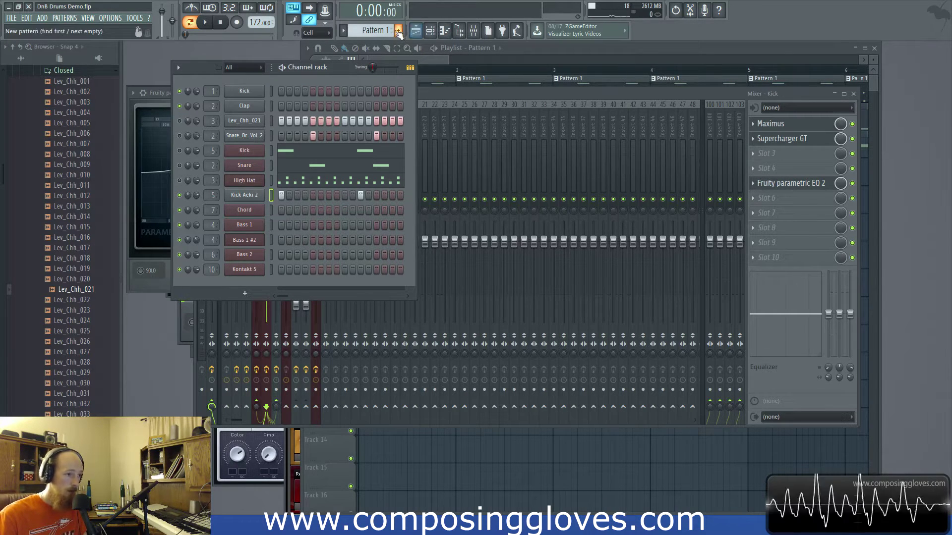
key(F4)
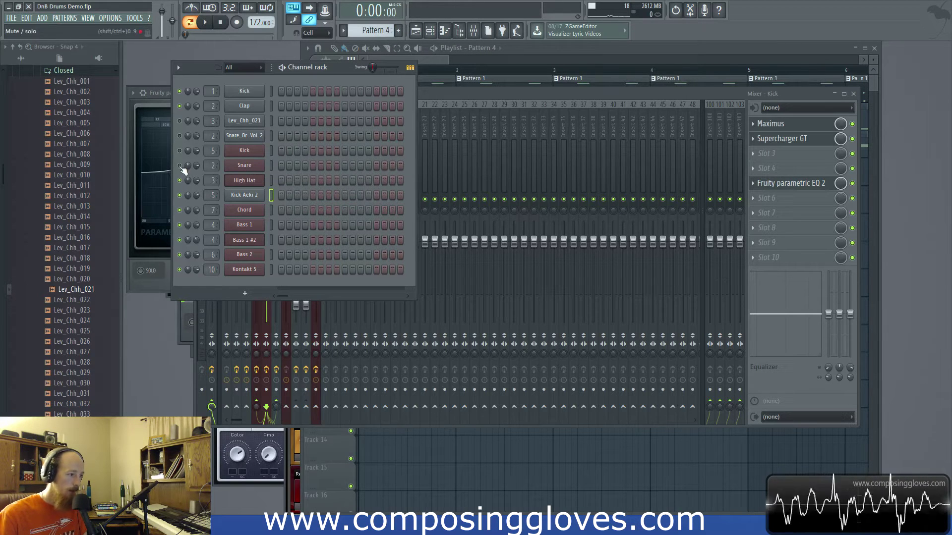
click(180, 121)
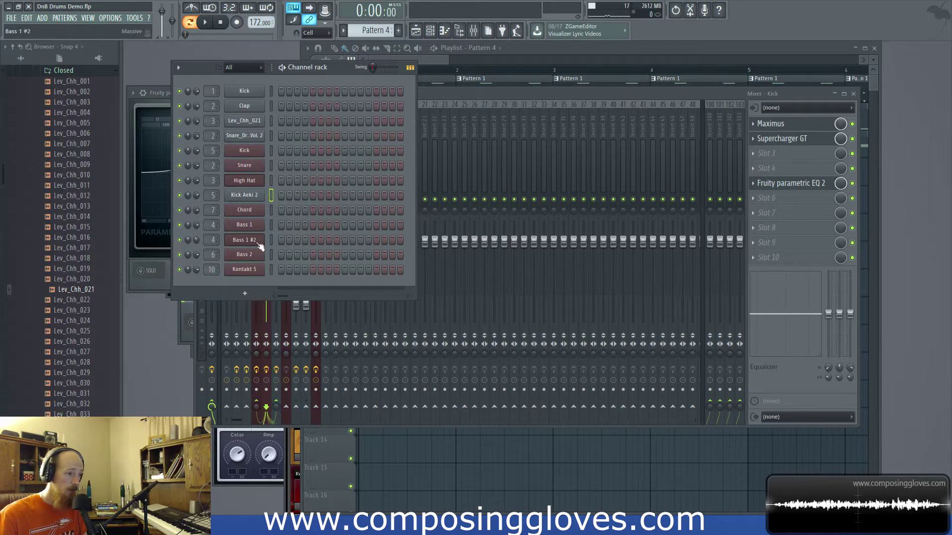
Step: Find Kontakt 5 in the plugin picker and add it as a new channel
click(244, 294)
click(204, 284)
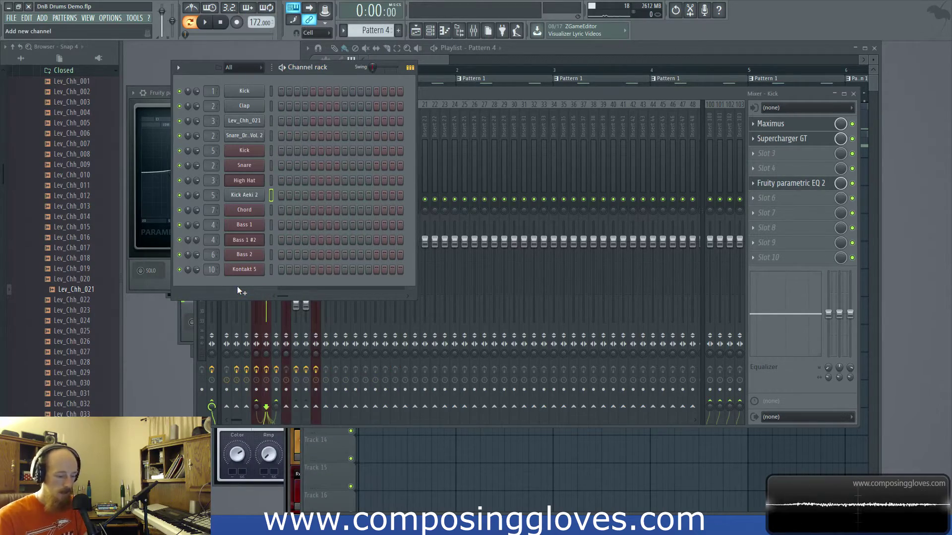
key(F8)
text(Konta)
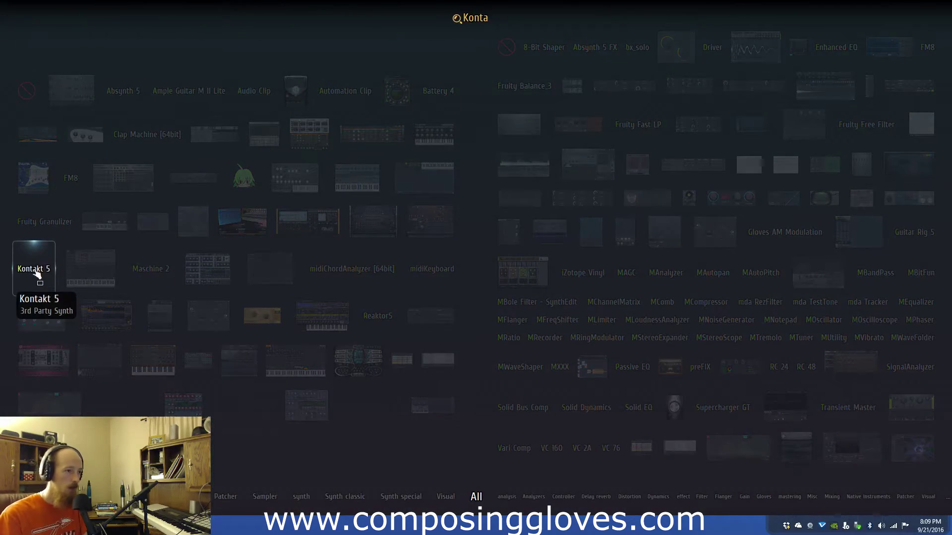
text(kt)
click(34, 269)
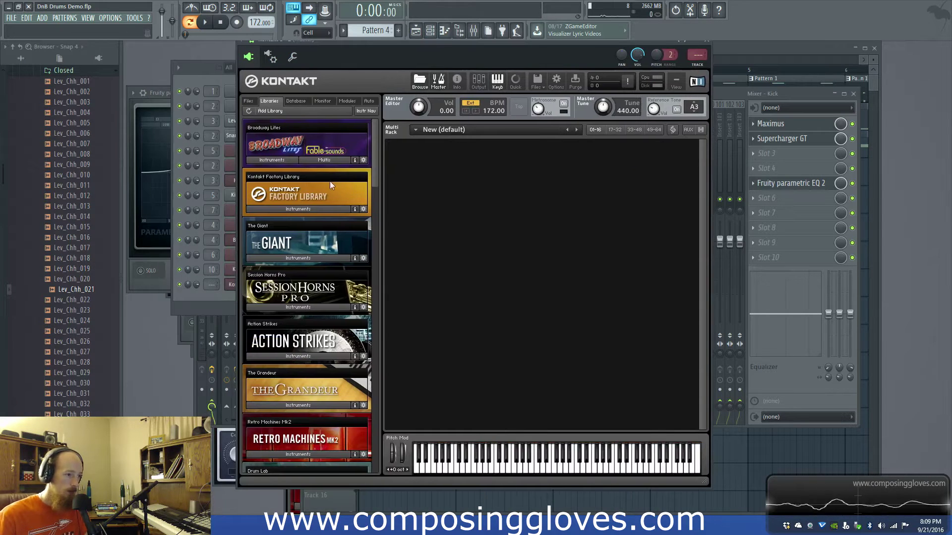
Step: Load Session Kit - Full from Kontakt's quick-load Drums folder
double_click(485, 278)
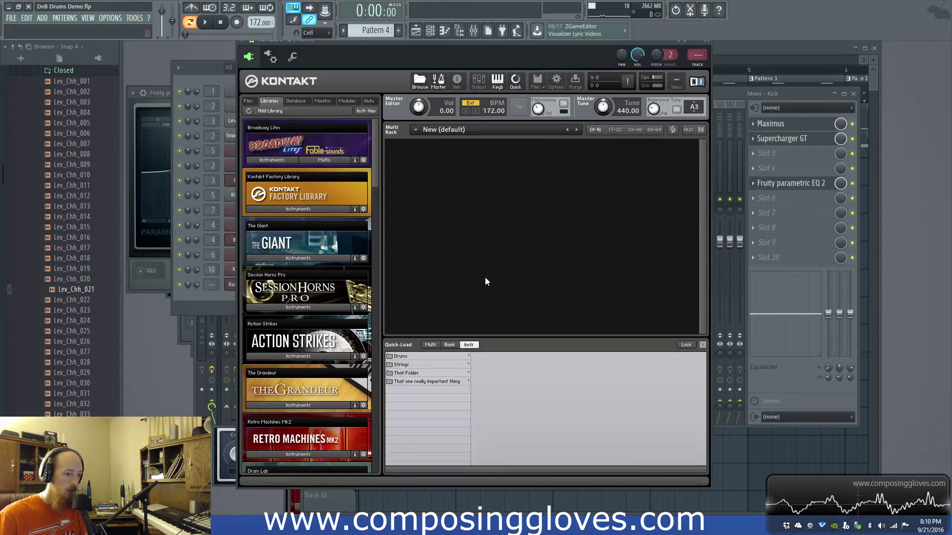
click(418, 357)
double_click(495, 357)
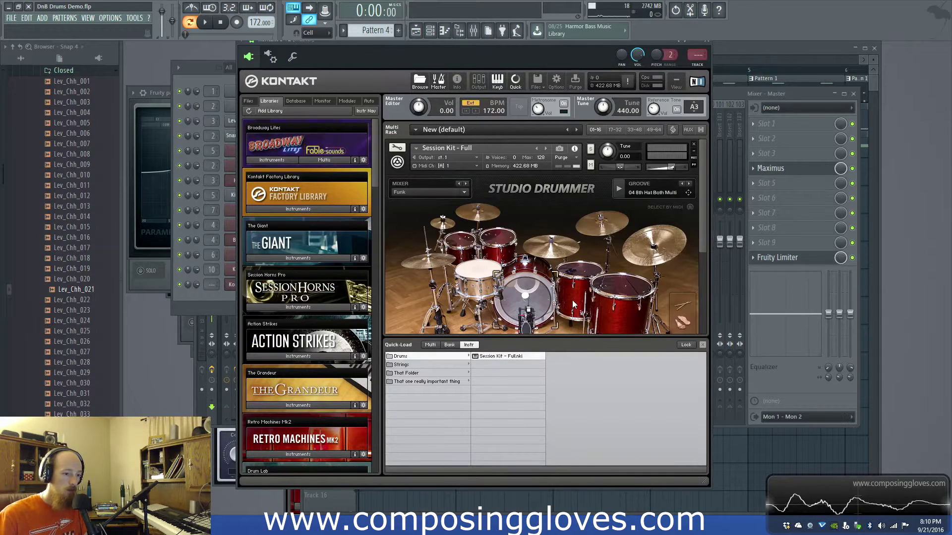
Step: Close the quick-load browser and select the splash cymbal in the Studio Drummer kit
scroll(563, 323, down, 1)
scroll(569, 335, up, 1)
scroll(319, 303, down, 1)
scroll(317, 304, down, 2)
scroll(316, 304, up, 2)
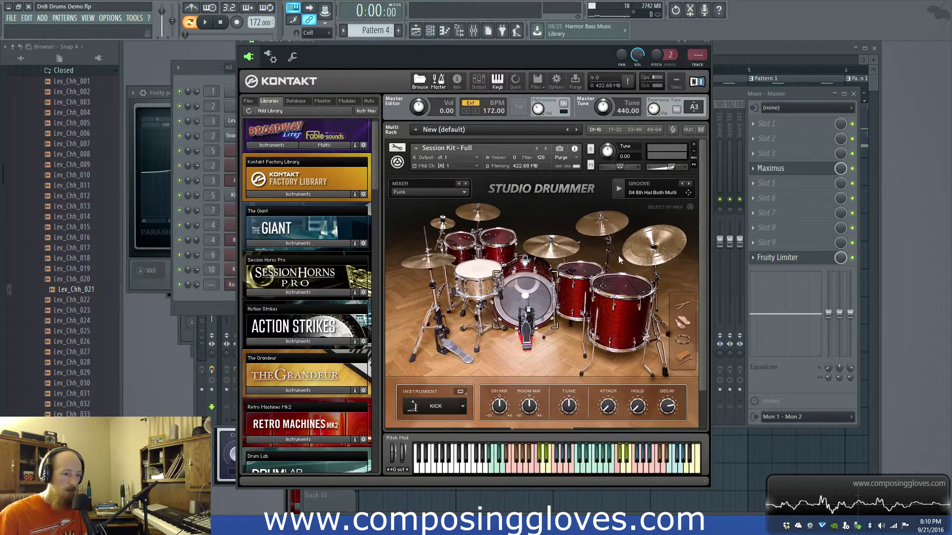
scroll(521, 282, down, 1)
click(446, 207)
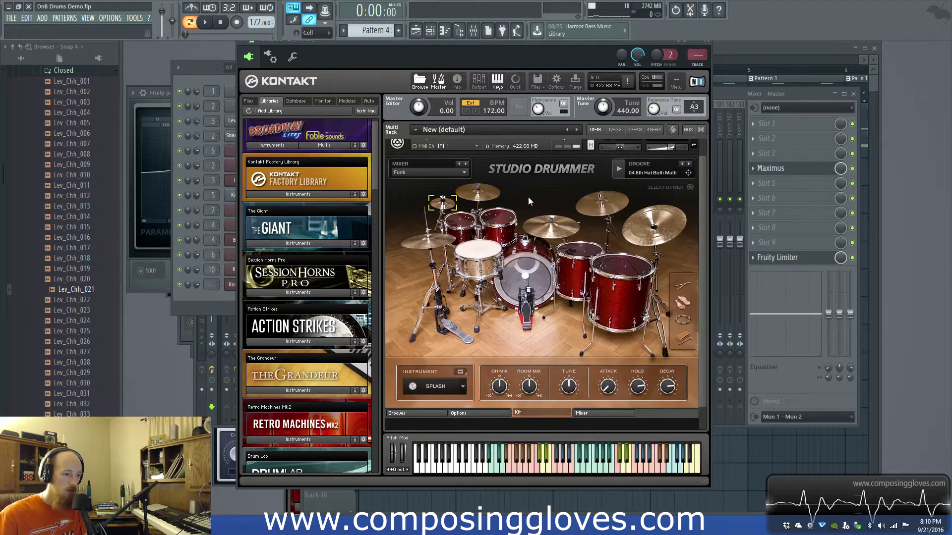
Step: Select the kick drum in the Studio Drummer kit
click(525, 281)
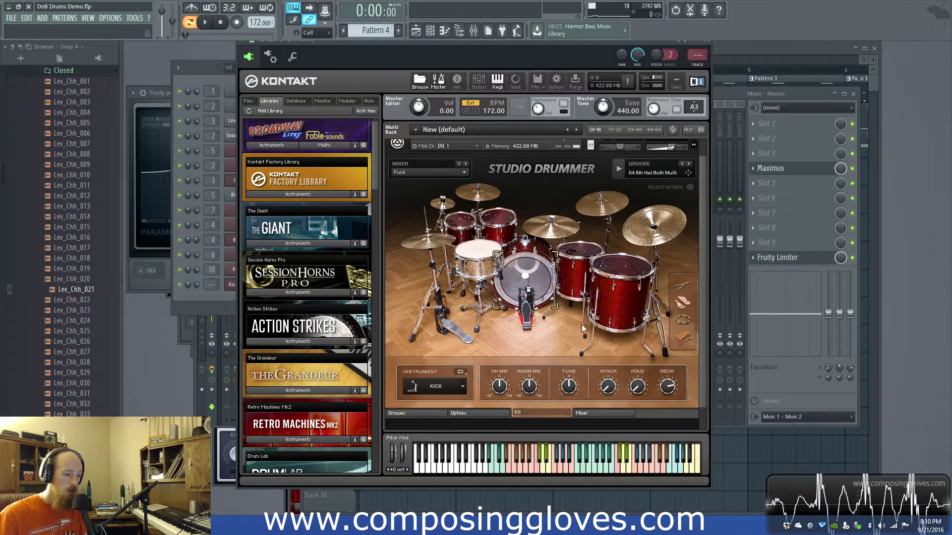
scroll(537, 327, up, 1)
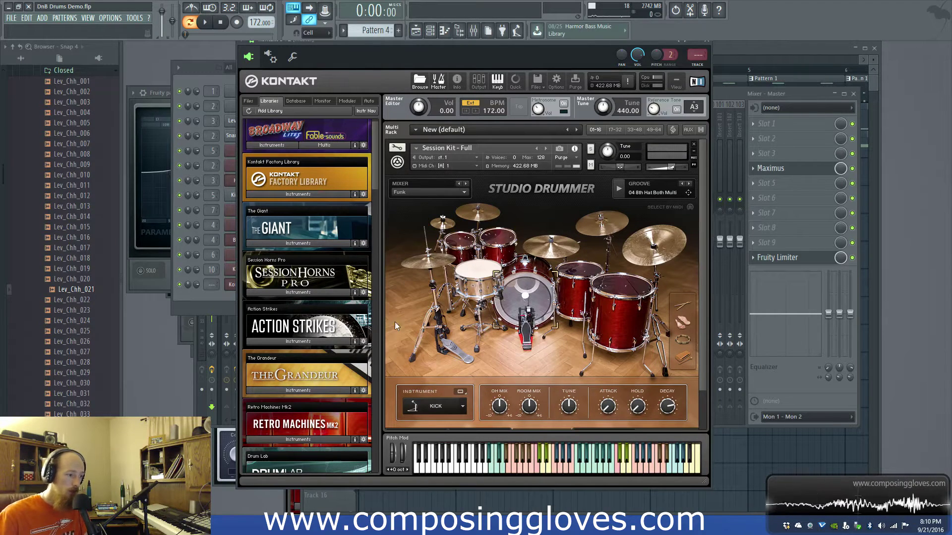
scroll(366, 181, down, 5)
scroll(358, 185, up, 6)
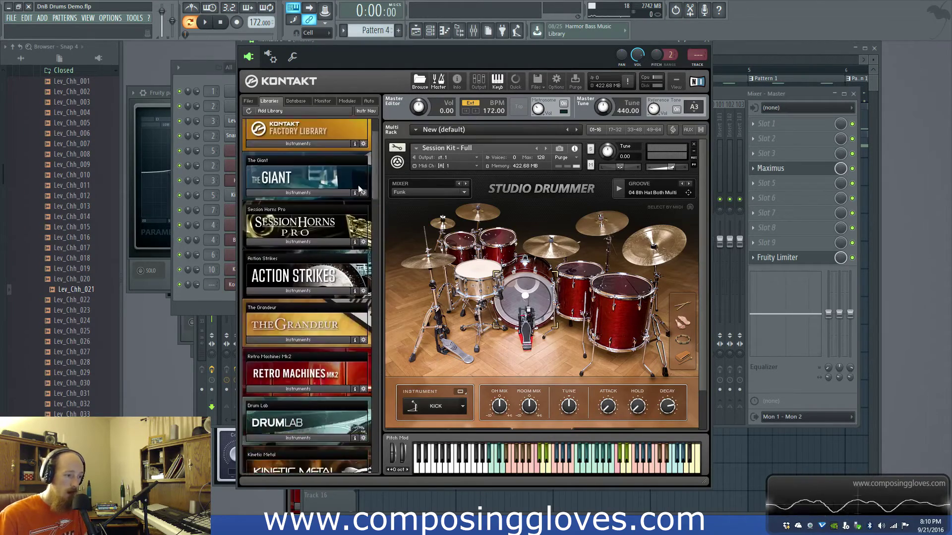
scroll(510, 293, down, 1)
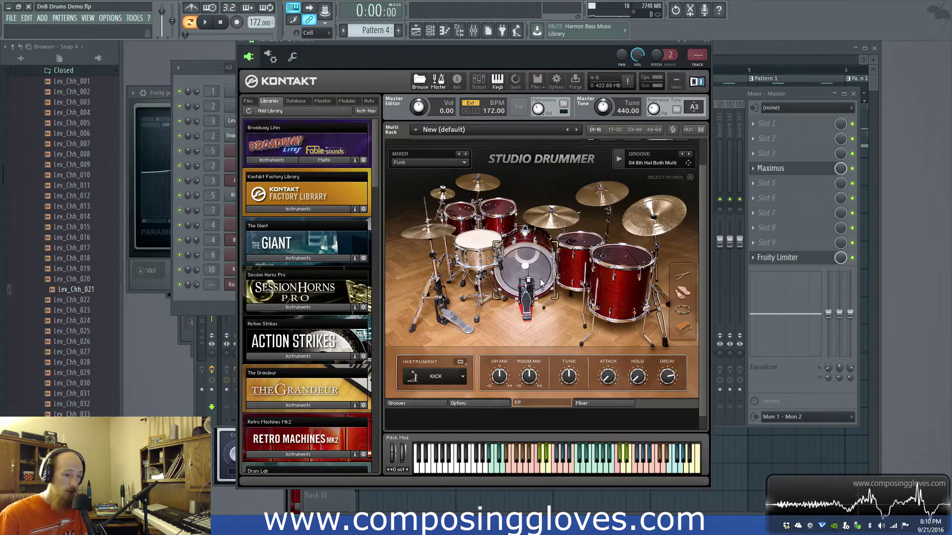
Step: Open the Studio Drummer mixer and review the kick channel's EQ, transient, compressor, tape and settings pages
click(598, 418)
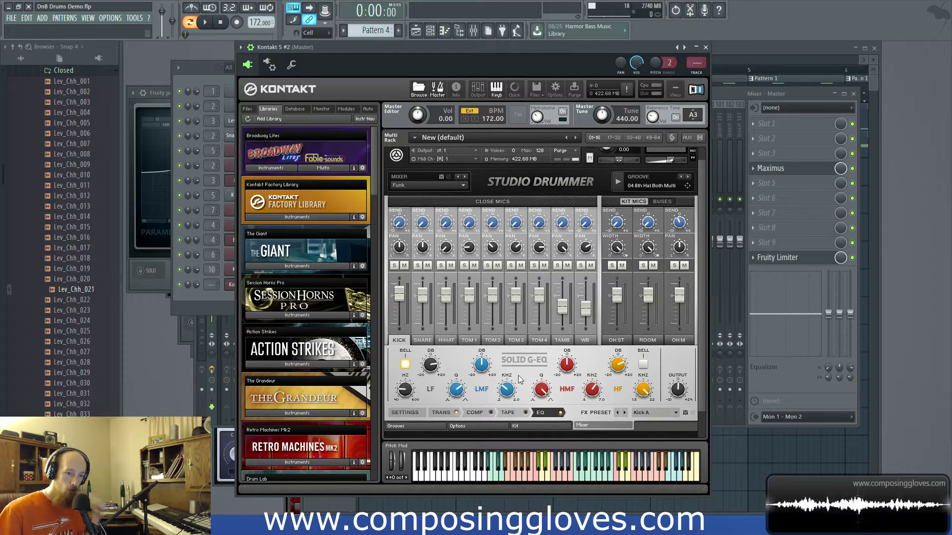
click(555, 425)
click(591, 424)
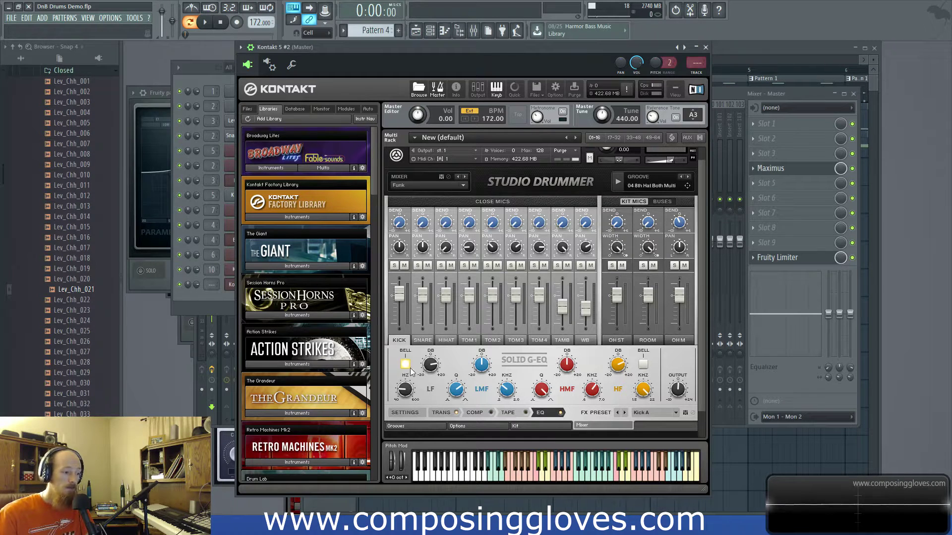
click(446, 414)
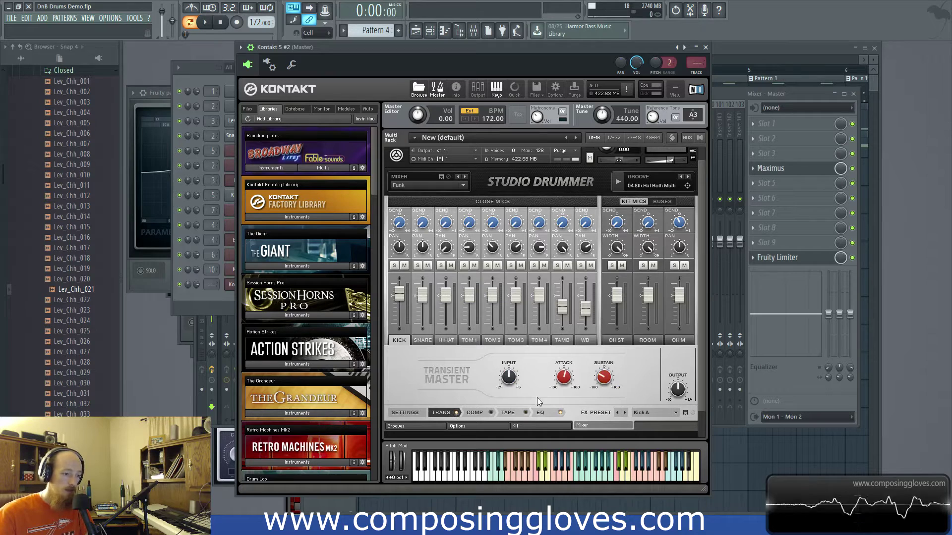
click(481, 412)
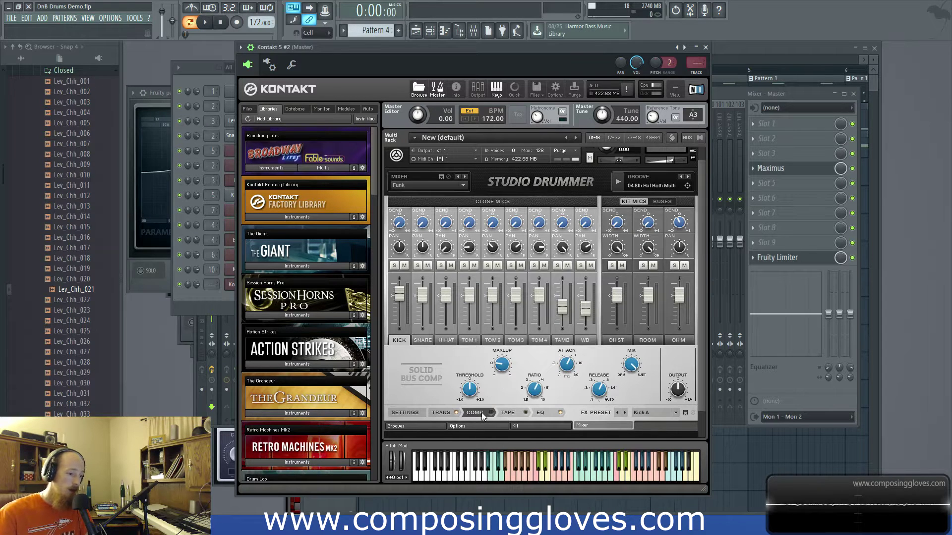
click(516, 415)
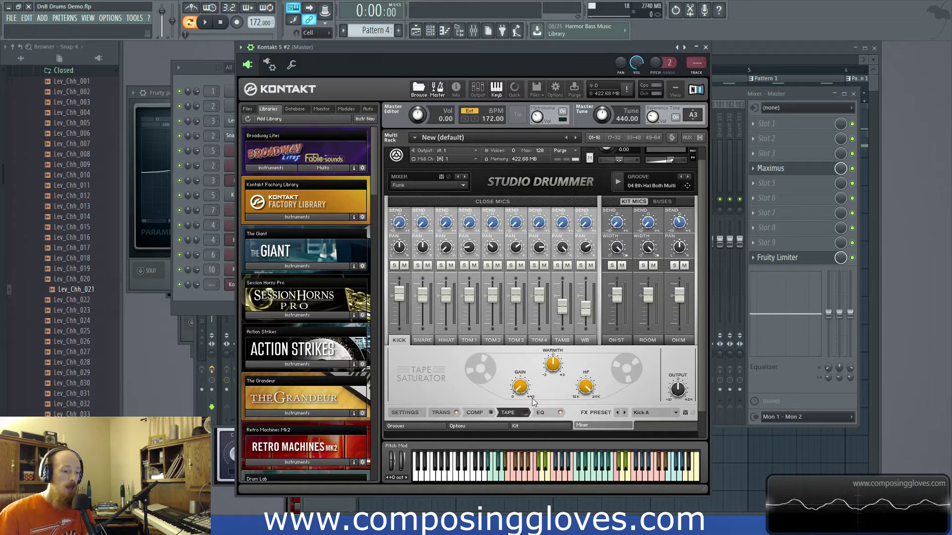
click(414, 414)
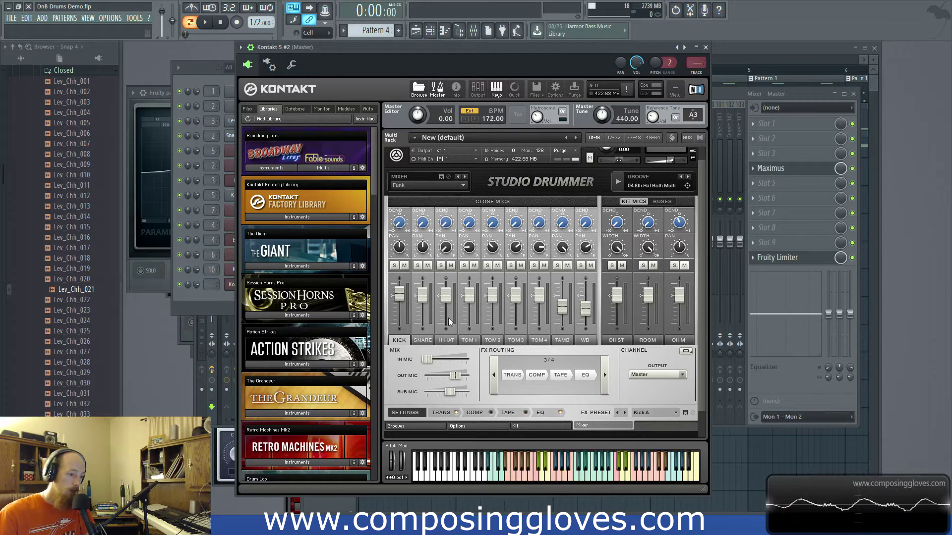
Step: Open the piano roll for the Kontakt 5 #2 channel and audition the C4 and C5 keys
click(203, 310)
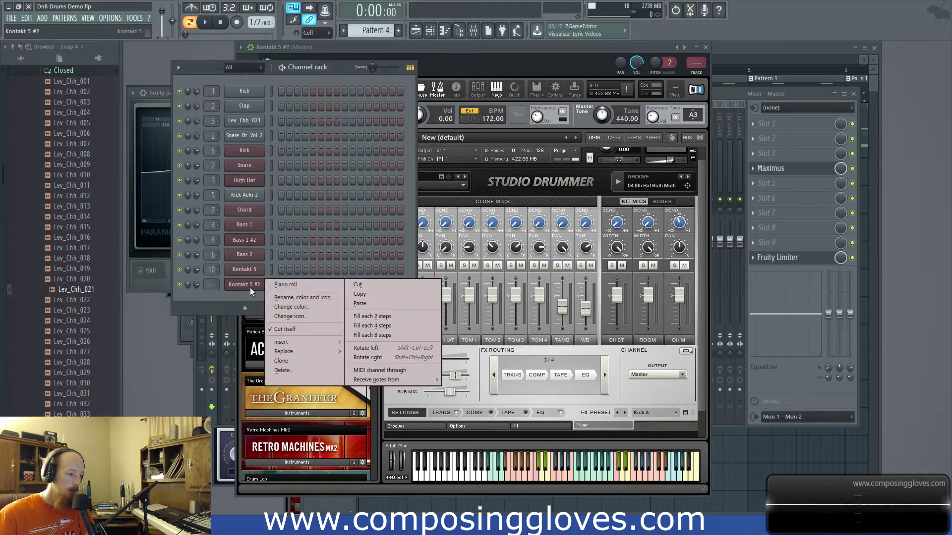
click(311, 280)
scroll(402, 299, down, 2)
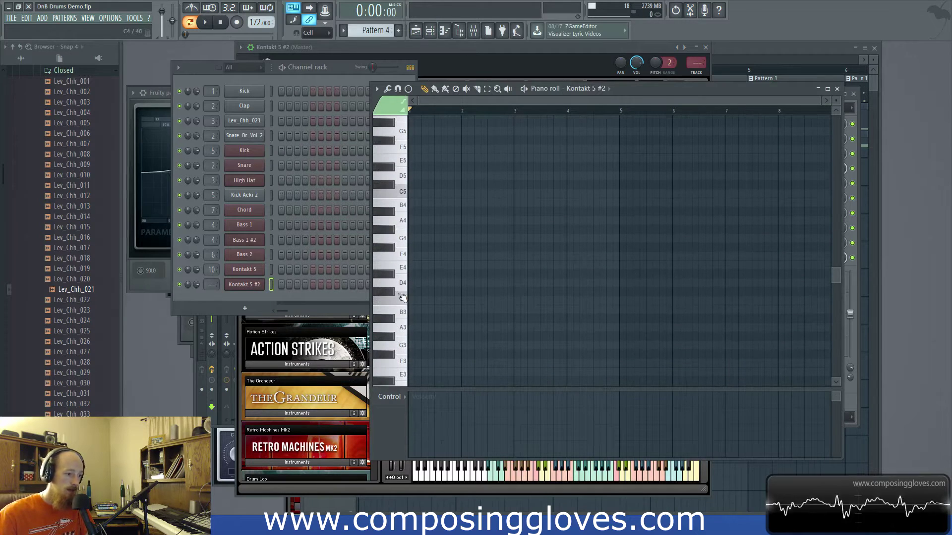
click(402, 300)
click(402, 192)
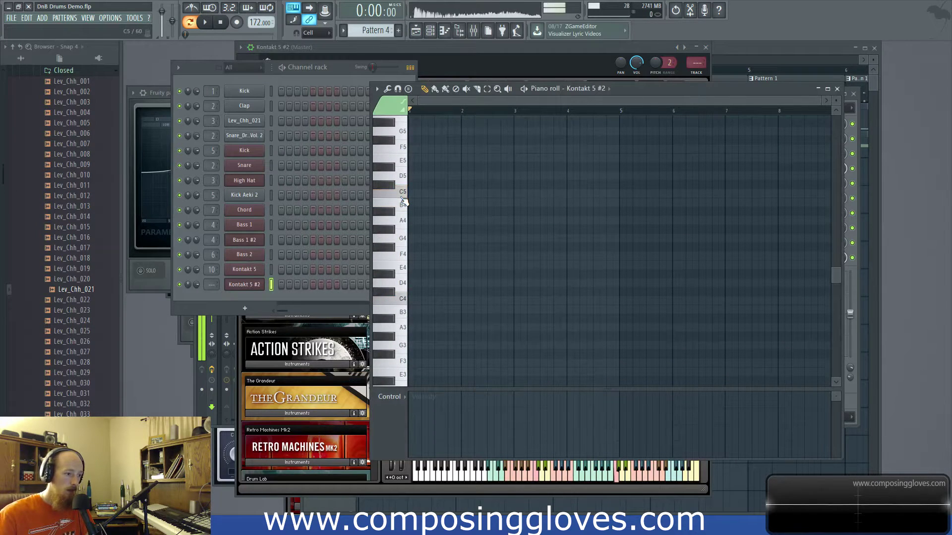
scroll(403, 200, up, 3)
Step: Place short C5 kick notes at the start of bars 1, 2, 3 and 4
click(416, 283)
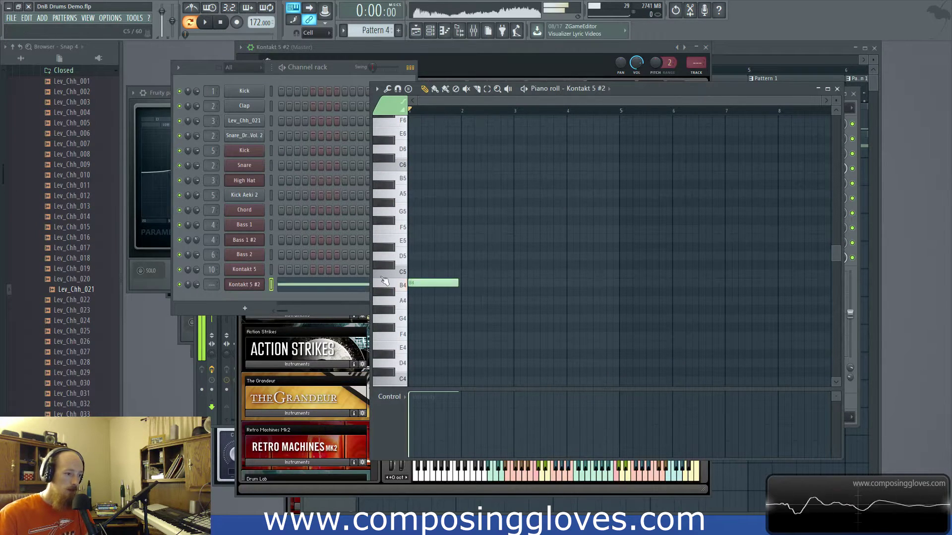
mouse_move(416, 283)
mouse_down()
mouse_move(426, 273)
mouse_move(416, 273)
mouse_up()
click(465, 274)
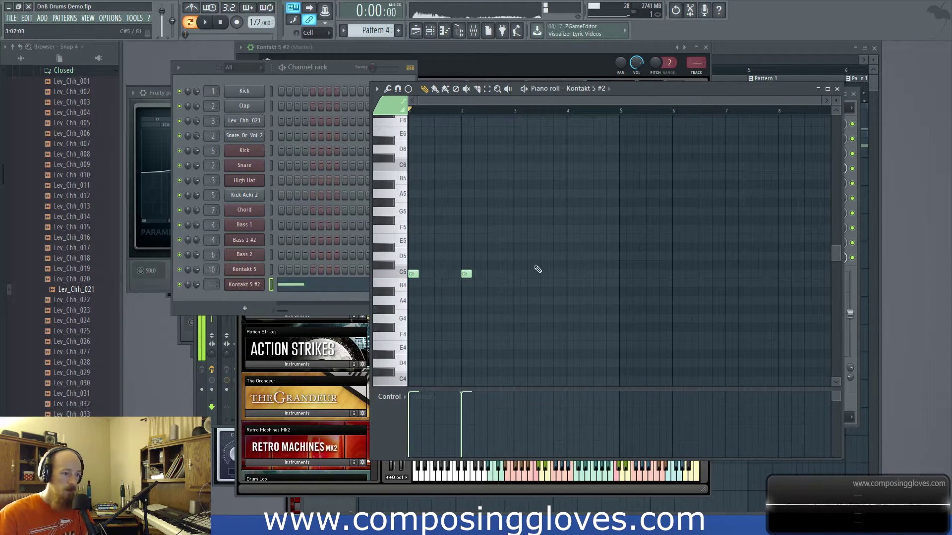
click(519, 274)
click(572, 274)
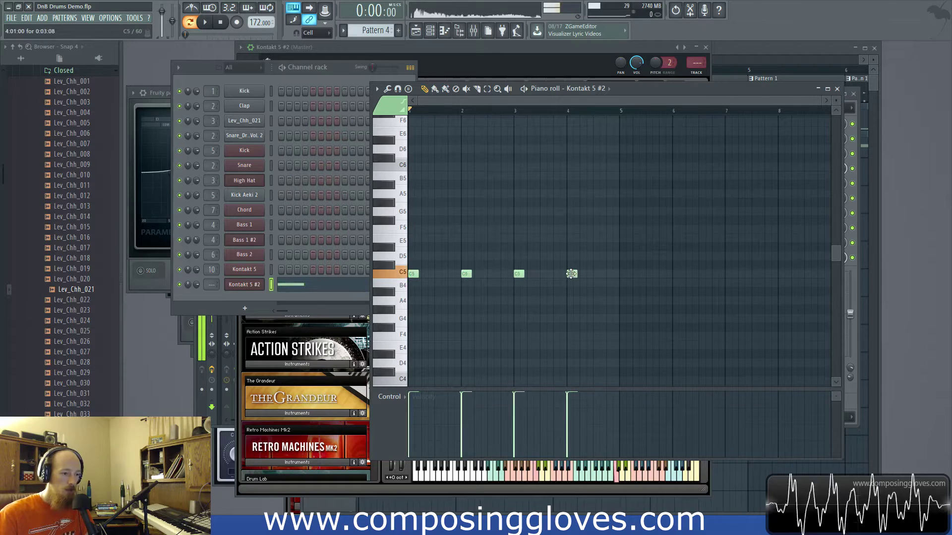
Step: Return to the Kontakt window, enlarge it, and pull the mono overhead, stereo overhead and room mic faders fully down
click(403, 487)
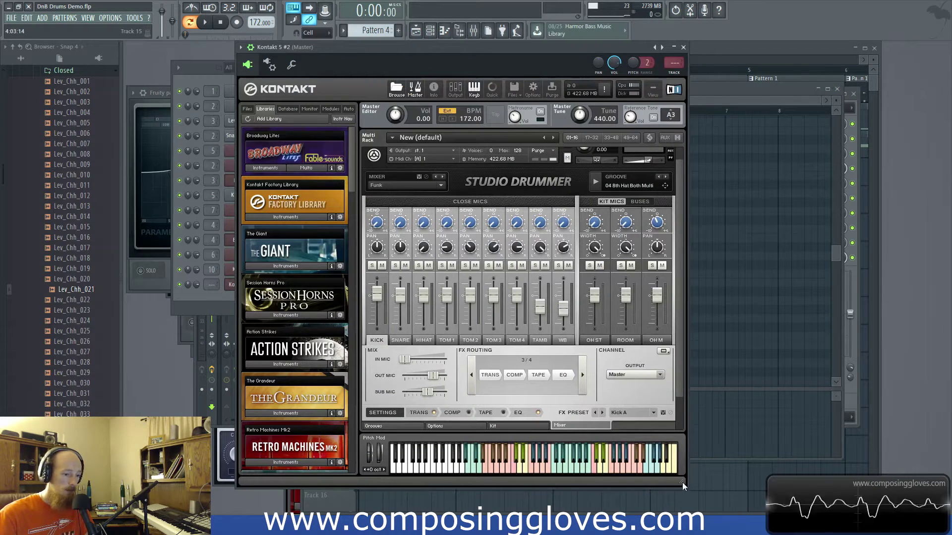
drag(683, 482, 735, 507)
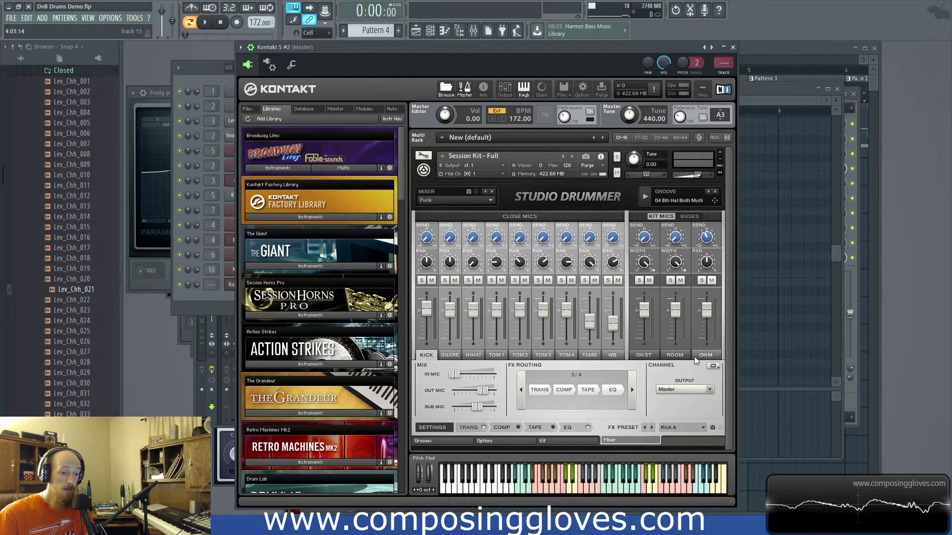
drag(706, 310, 706, 340)
drag(644, 311, 644, 340)
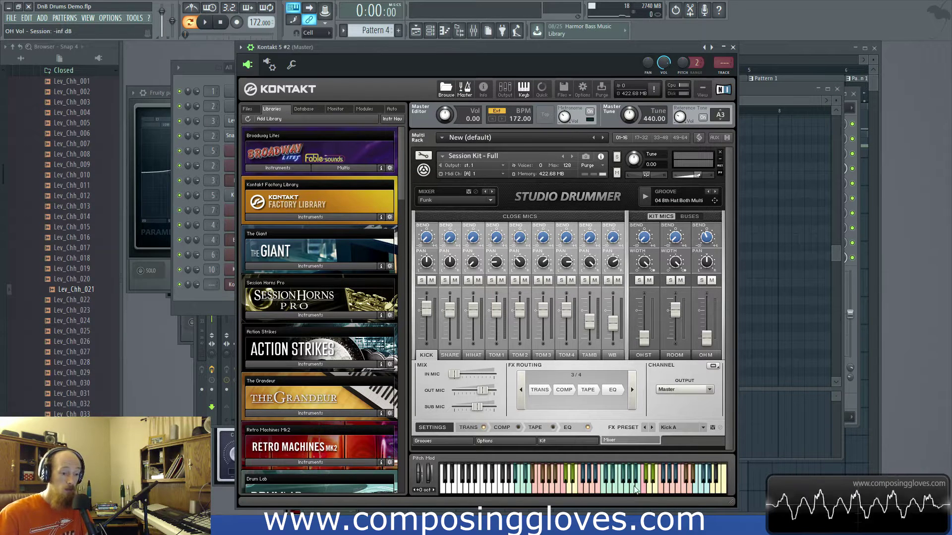
drag(676, 310, 676, 340)
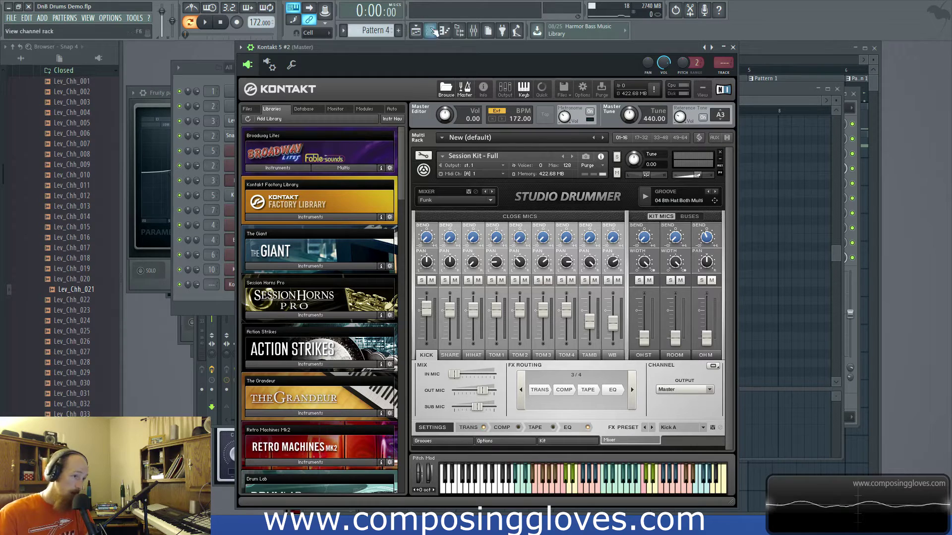
drag(453, 48, 465, 49)
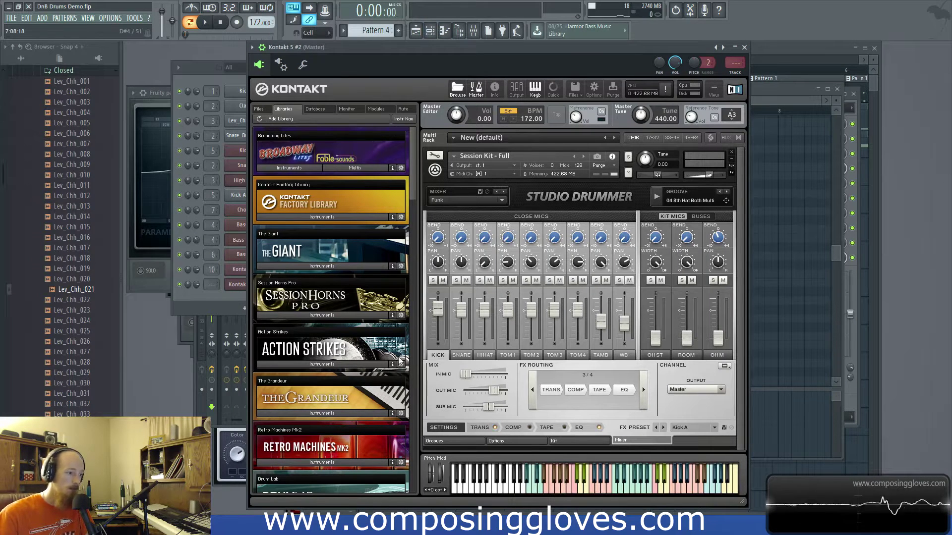
Step: Raise the kick's In Mic level and fine-tune its Sub Mic and Out Mic levels while auditioning the pattern
click(205, 24)
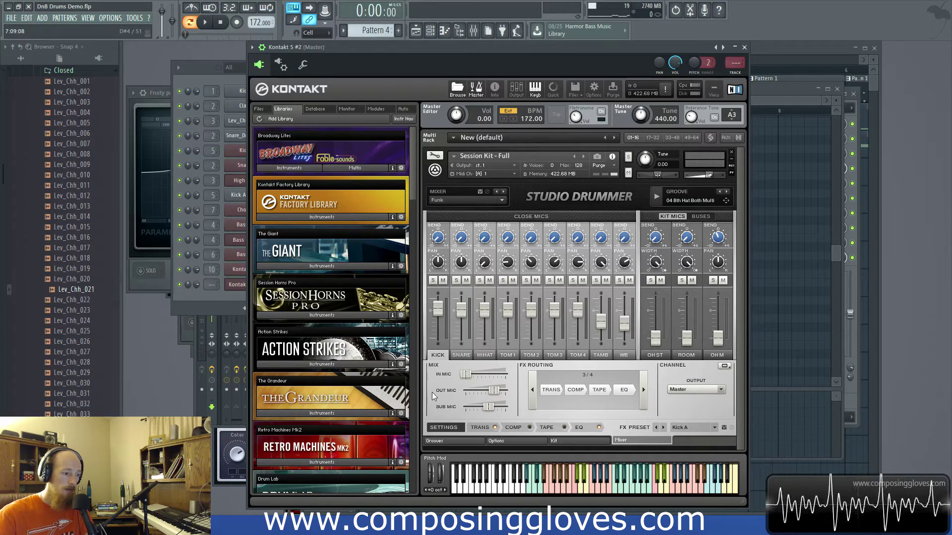
key(space)
mouse_move(489, 408)
mouse_down()
mouse_move(469, 389)
mouse_move(492, 406)
mouse_move(480, 392)
mouse_move(499, 398)
mouse_up()
key(space)
key(space)
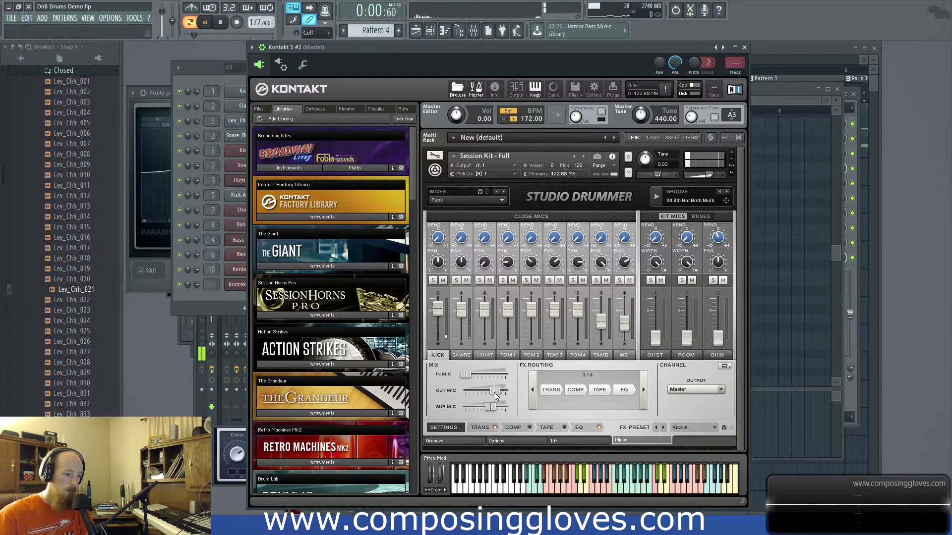
mouse_move(464, 376)
mouse_down()
mouse_move(489, 374)
mouse_move(475, 375)
mouse_up()
key(space)
key(space)
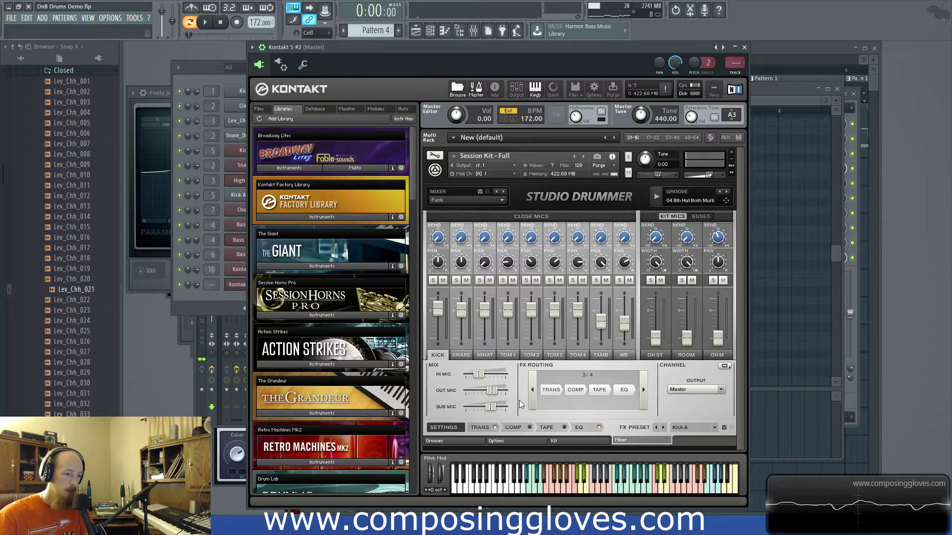
key(space)
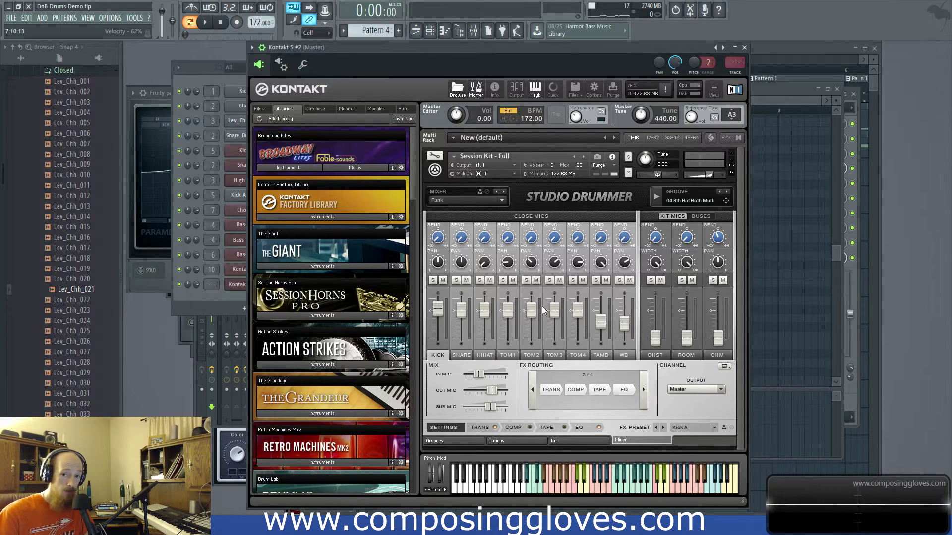
Step: Lower the Snare, HiHat, Tom 1 and Tom 2 close mic faders to their minimum while auditioning the kick
drag(462, 308, 462, 343)
drag(484, 310, 486, 347)
drag(506, 316, 494, 375)
key(space)
mouse_move(484, 342)
mouse_down()
mouse_move(486, 314)
mouse_move(485, 344)
mouse_up()
key(space)
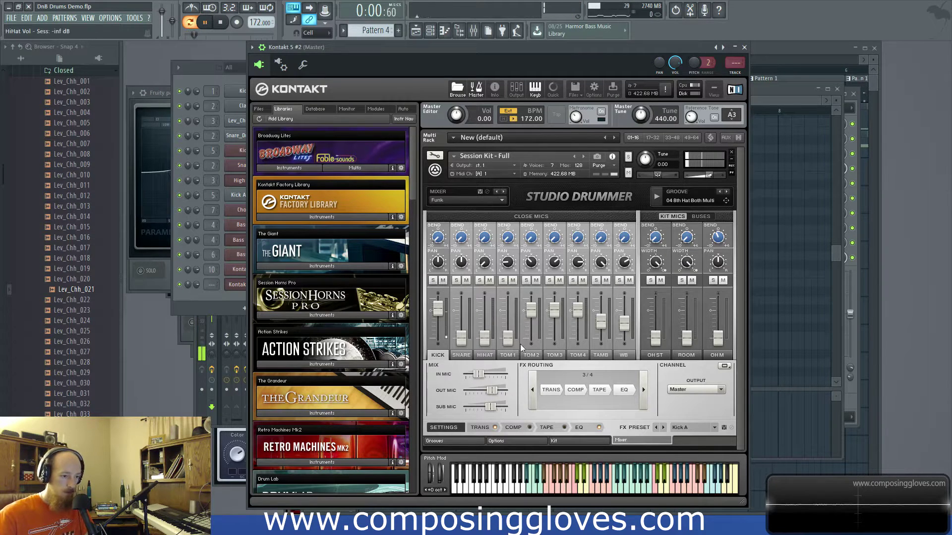
drag(532, 314, 544, 338)
click(461, 338)
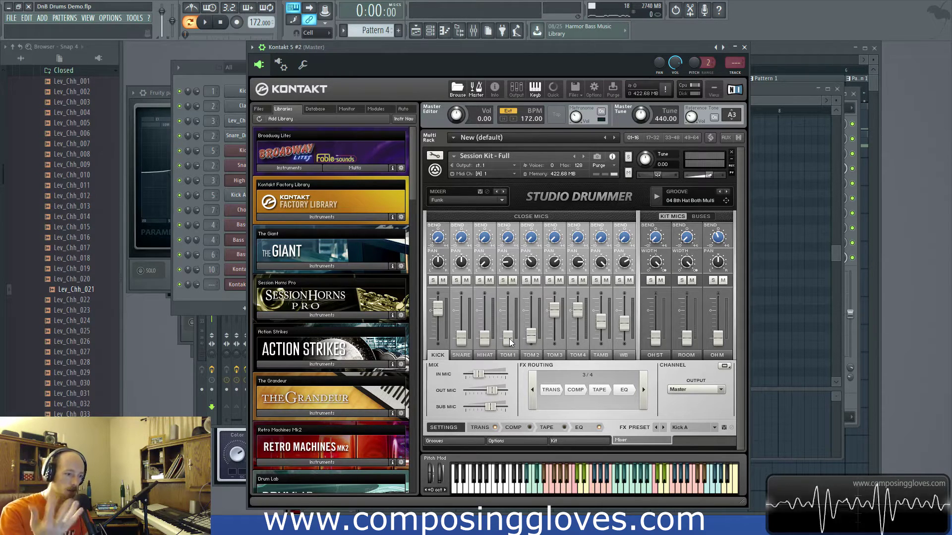
Step: Check the kick's transient, compressor and EQ pages, and reorder its FX routing to EQ, COMP, TRANS, TAPE
click(480, 427)
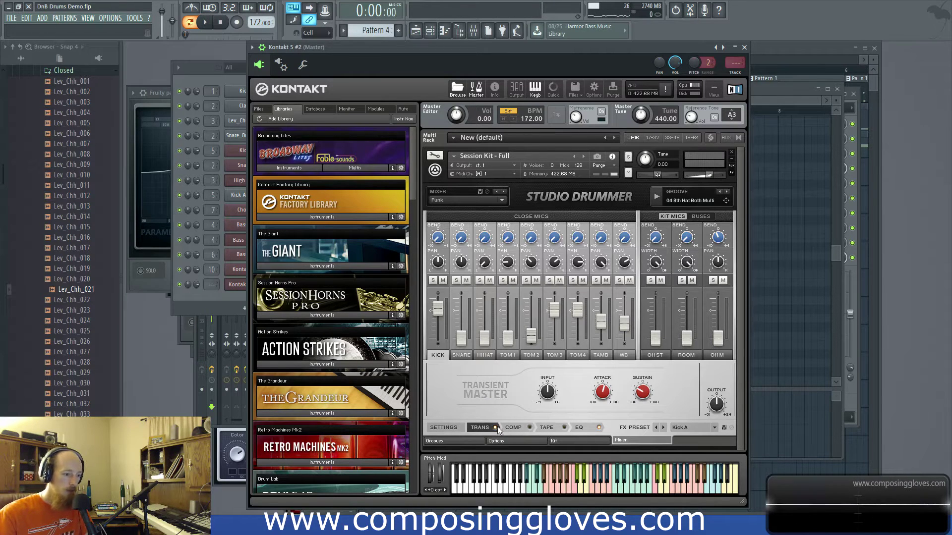
click(514, 429)
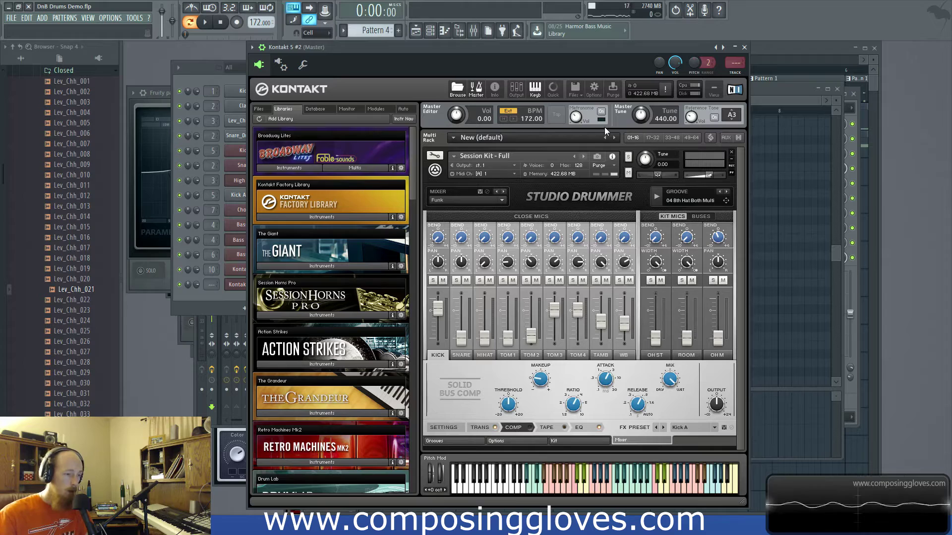
drag(569, 46, 555, 46)
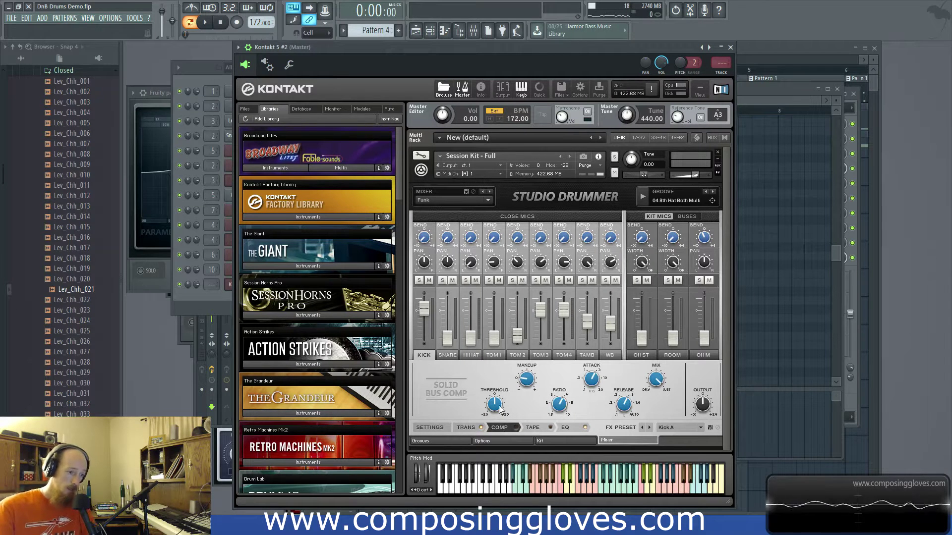
click(472, 428)
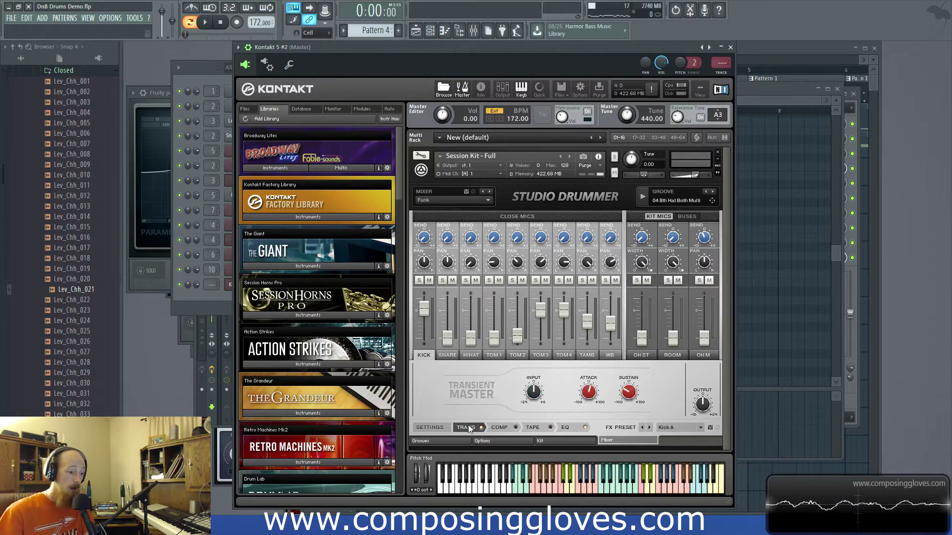
click(566, 428)
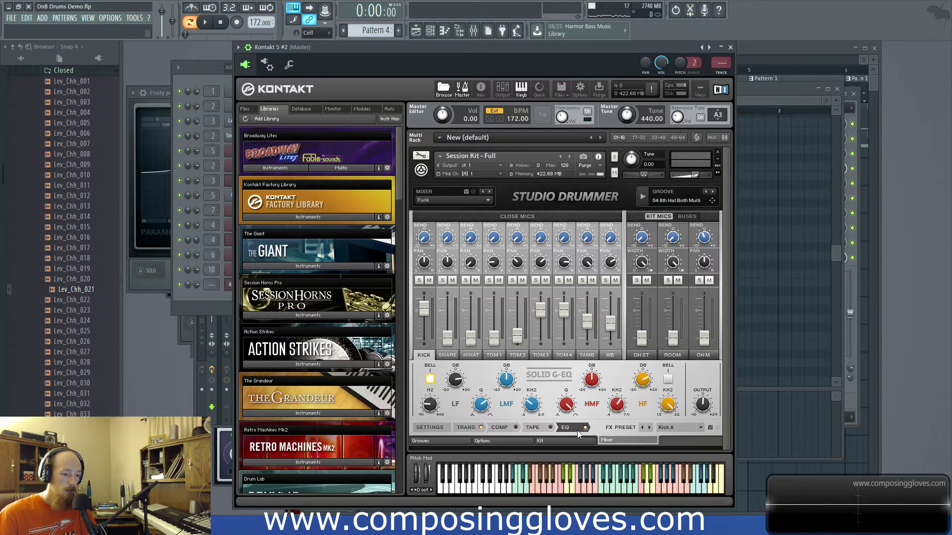
click(476, 427)
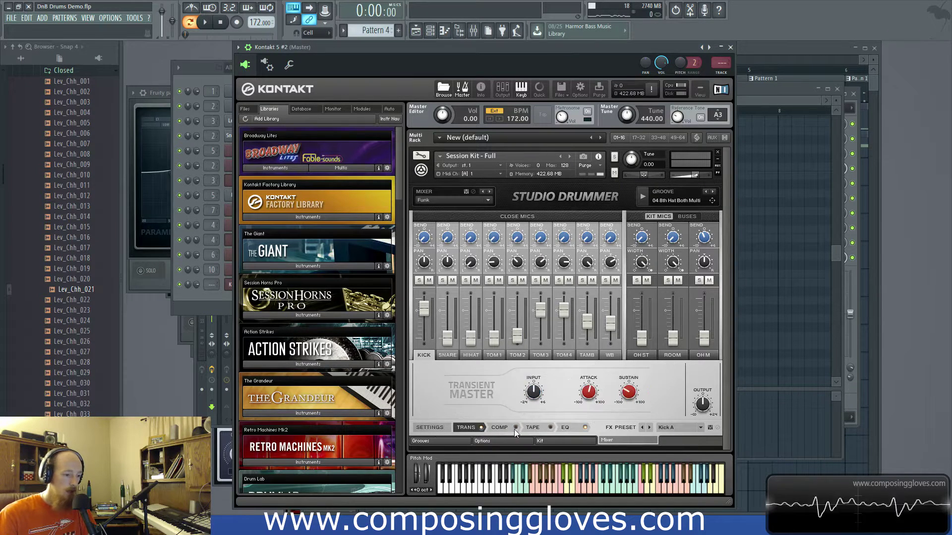
click(438, 427)
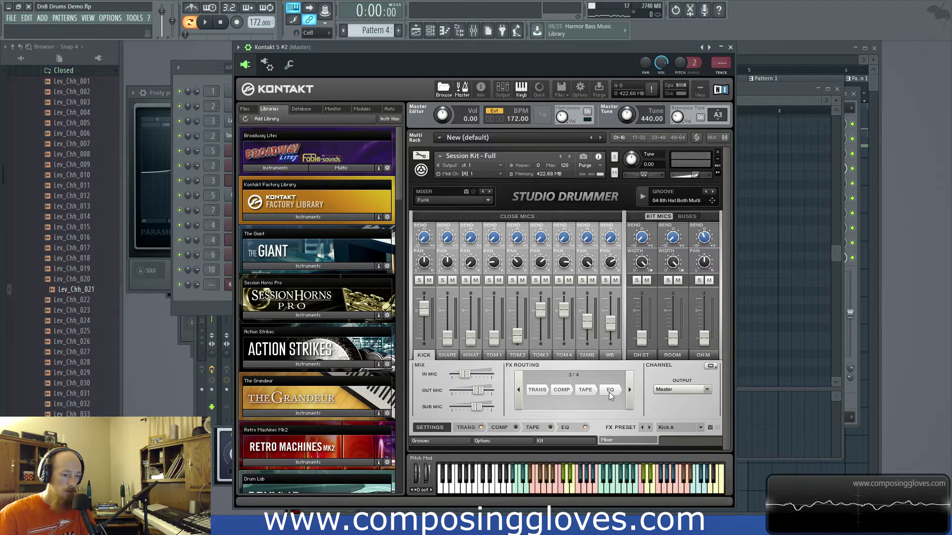
drag(592, 391, 525, 400)
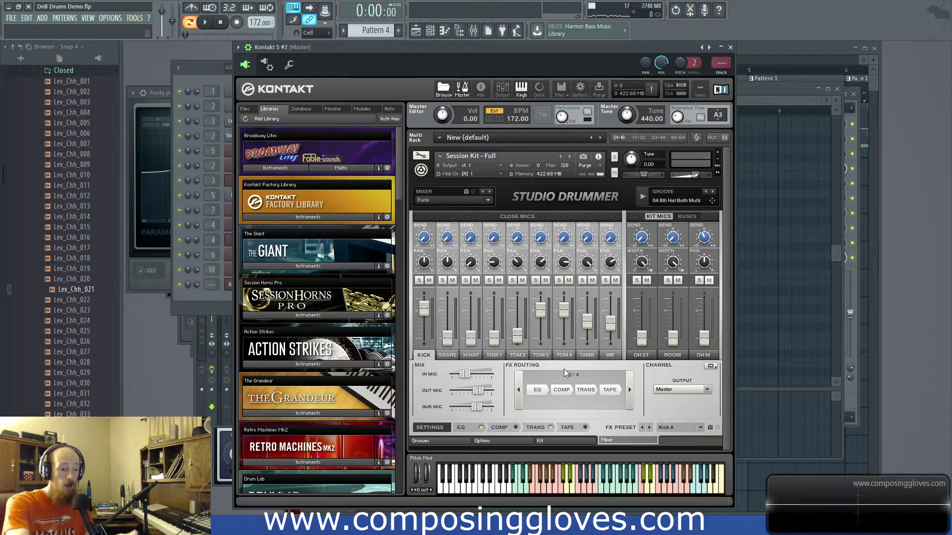
Step: Open the kick's EQ page and lower the Session Kit instrument's output volume while auditioning the pattern
click(464, 427)
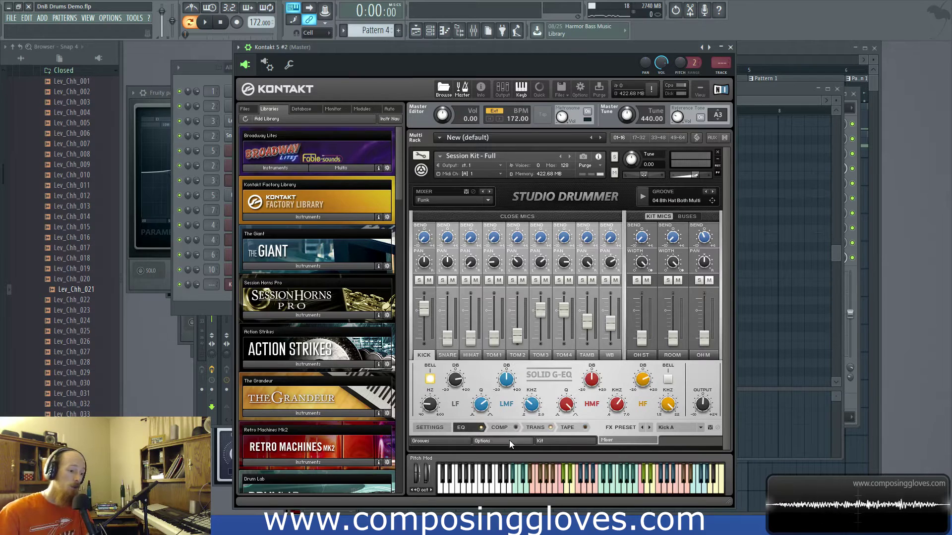
click(498, 428)
click(464, 427)
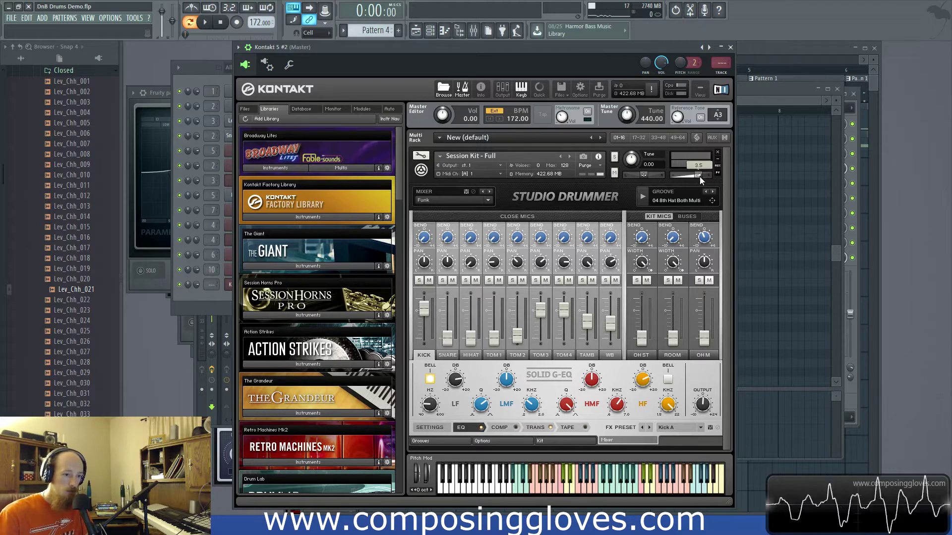
drag(697, 176, 691, 174)
key(space)
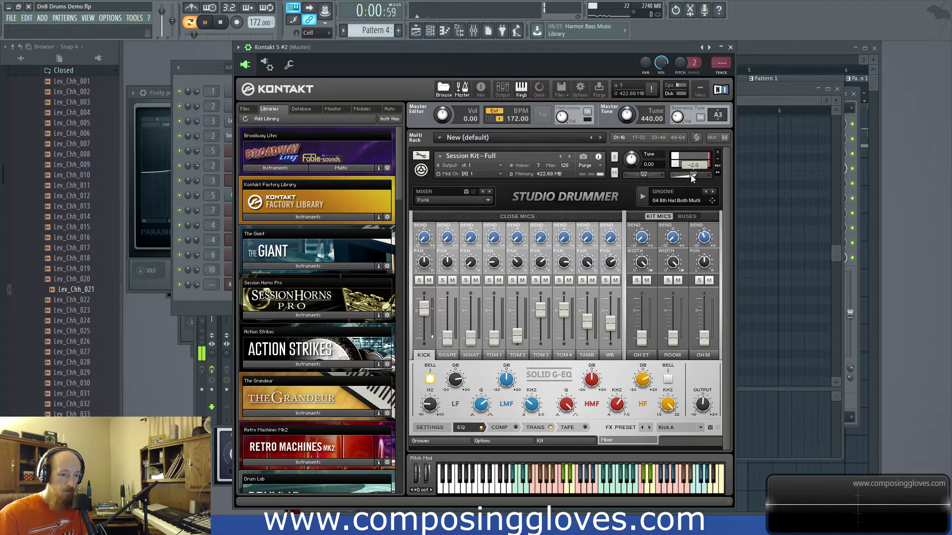
key(space)
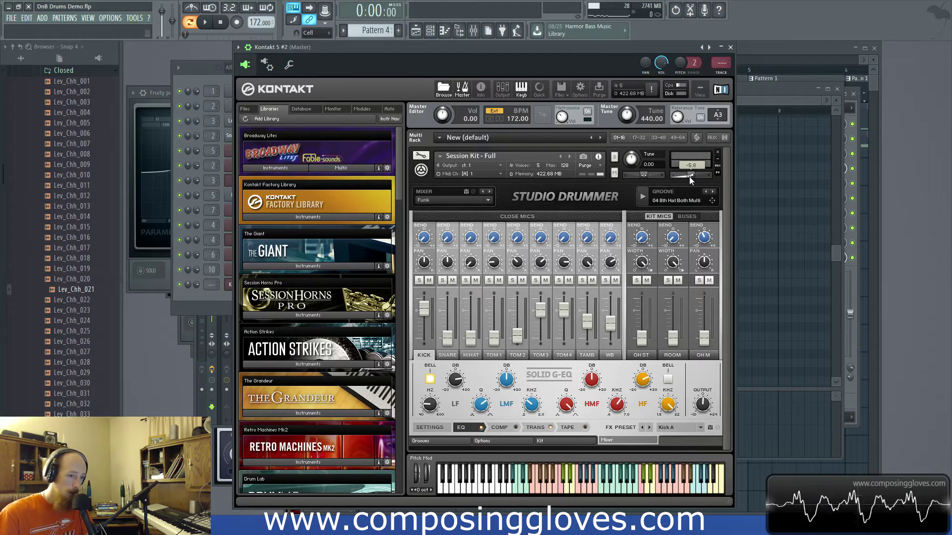
drag(688, 177, 692, 176)
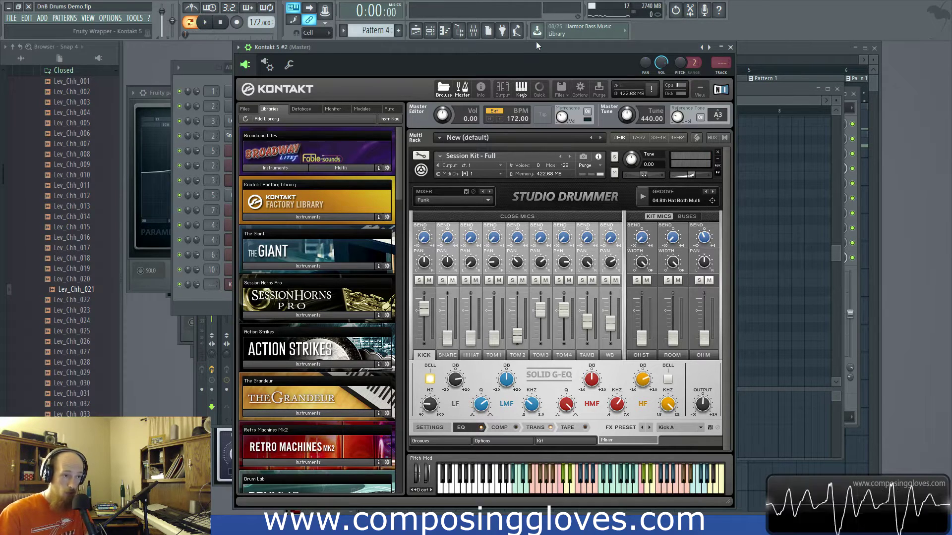
Step: Check the FL Studio mixer's insert tracks and the Fruity Limiter on the Master track, and return to the Kontakt window
key(F9)
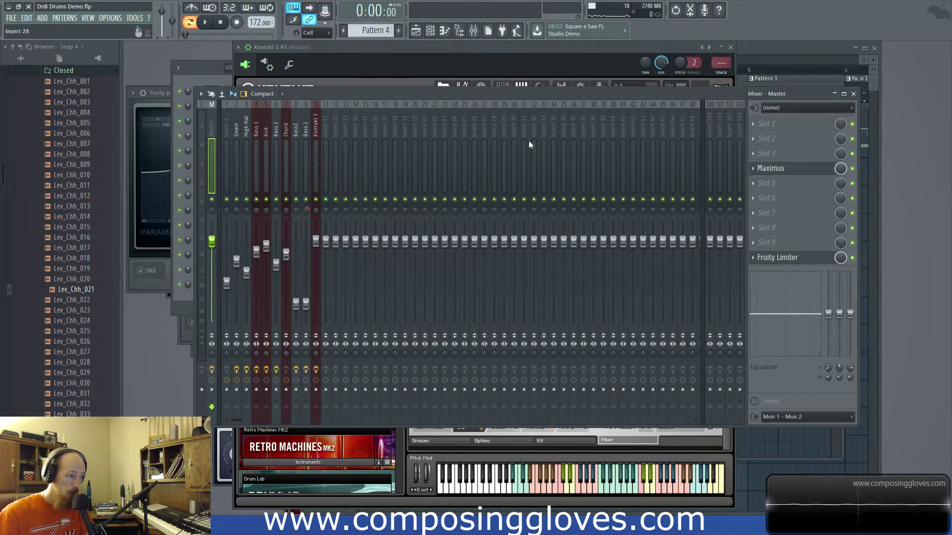
click(537, 49)
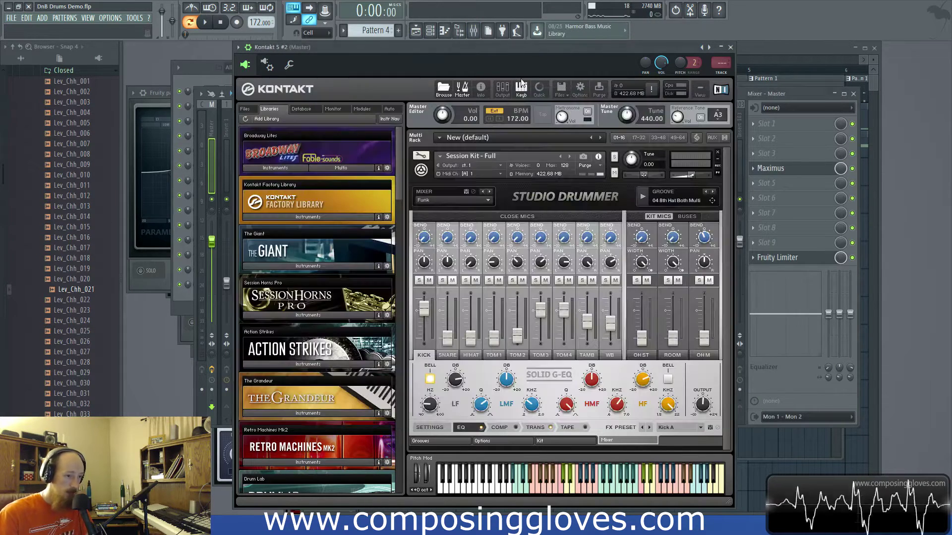
click(804, 94)
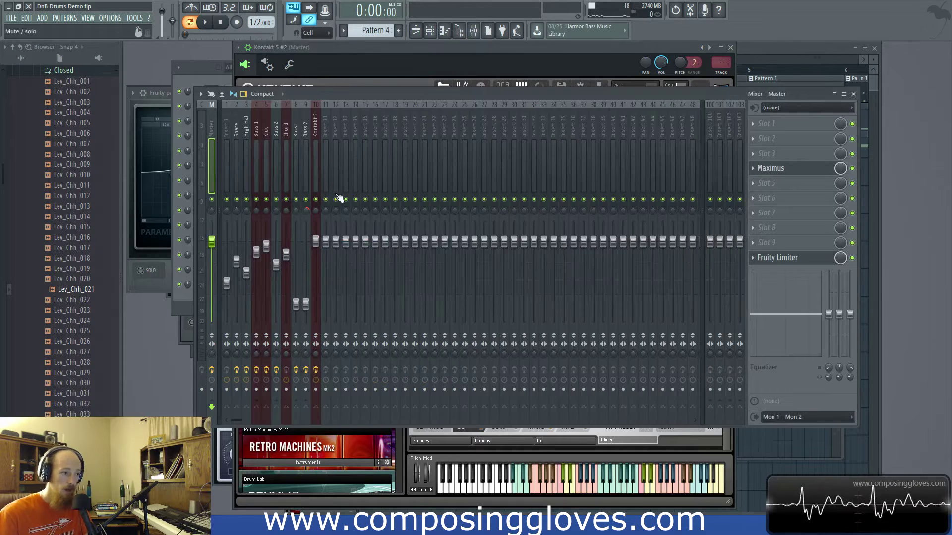
click(254, 127)
click(237, 128)
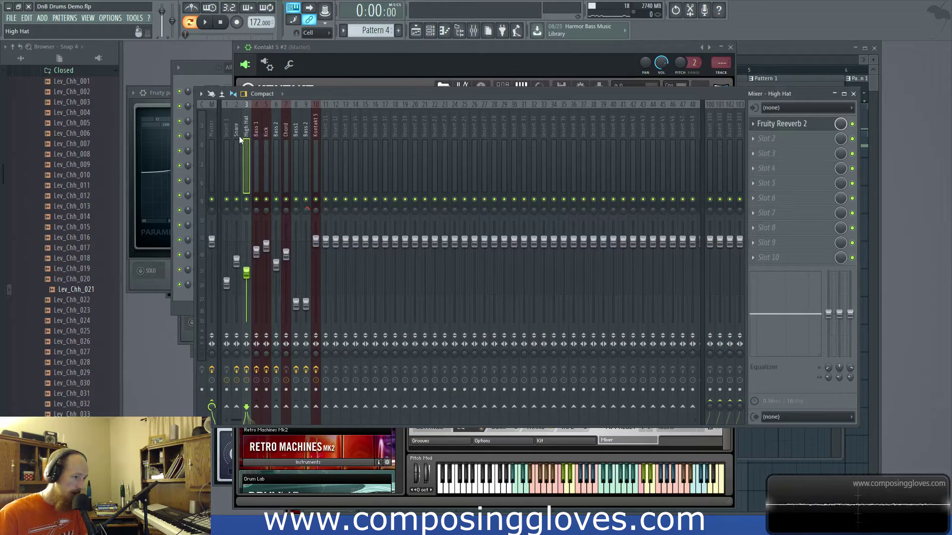
click(211, 135)
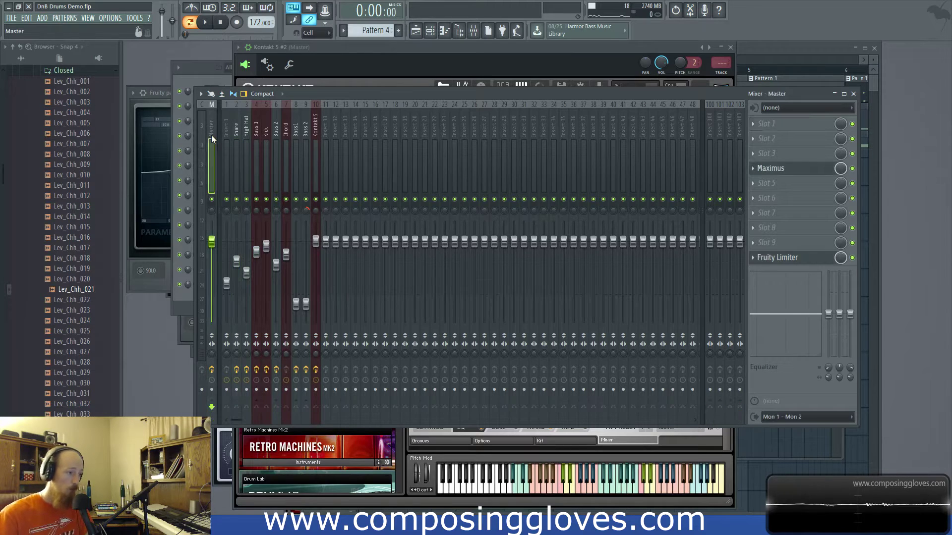
click(800, 262)
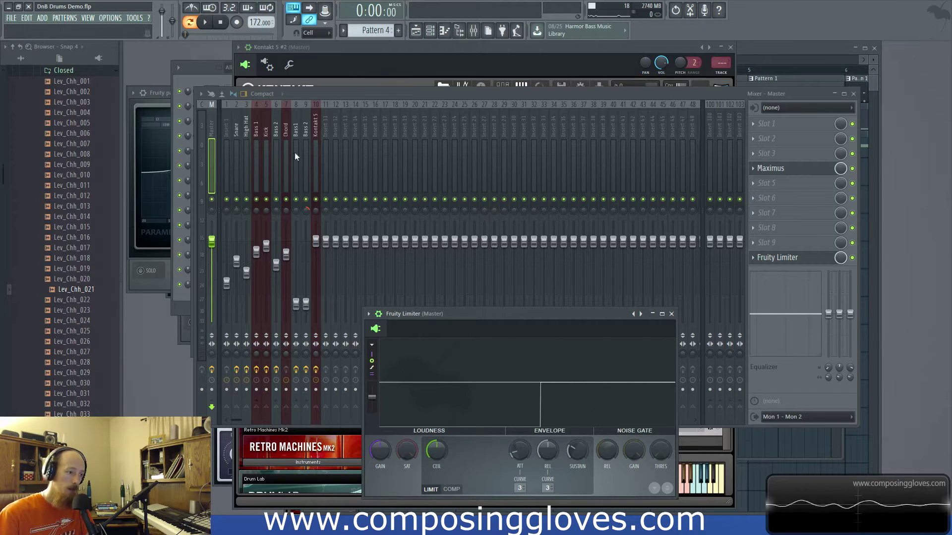
click(404, 84)
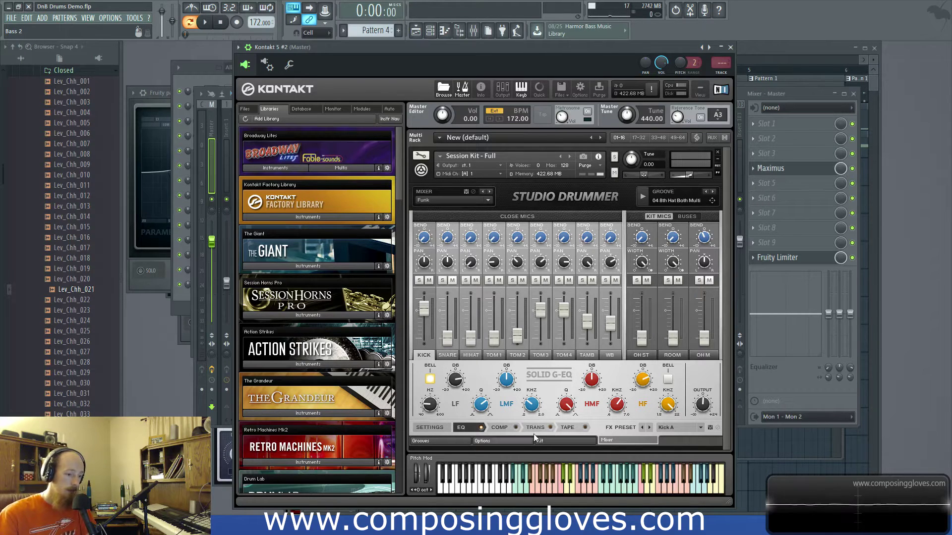
Step: Bypass the kick's transient effect and adjust the LF gain and the LMF gain, Q and frequency in its EQ while auditioning
click(552, 429)
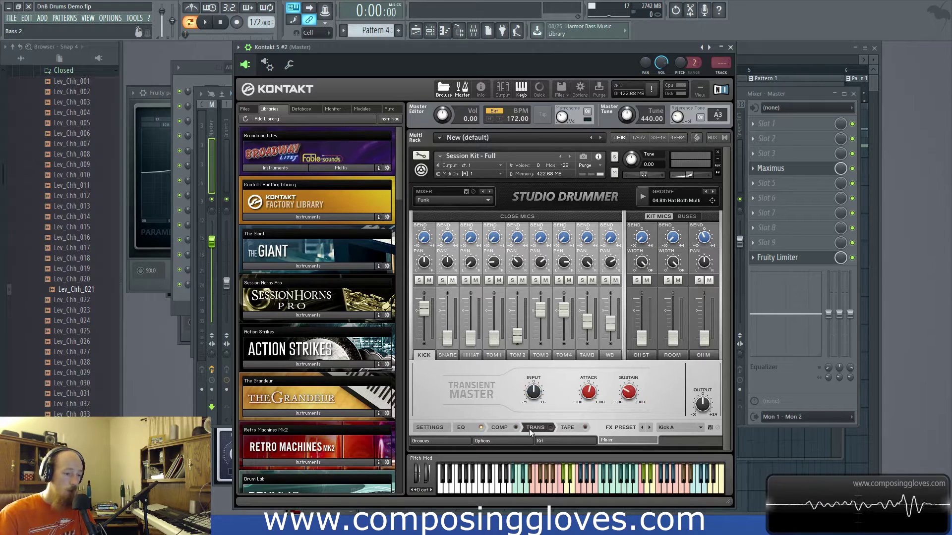
click(466, 427)
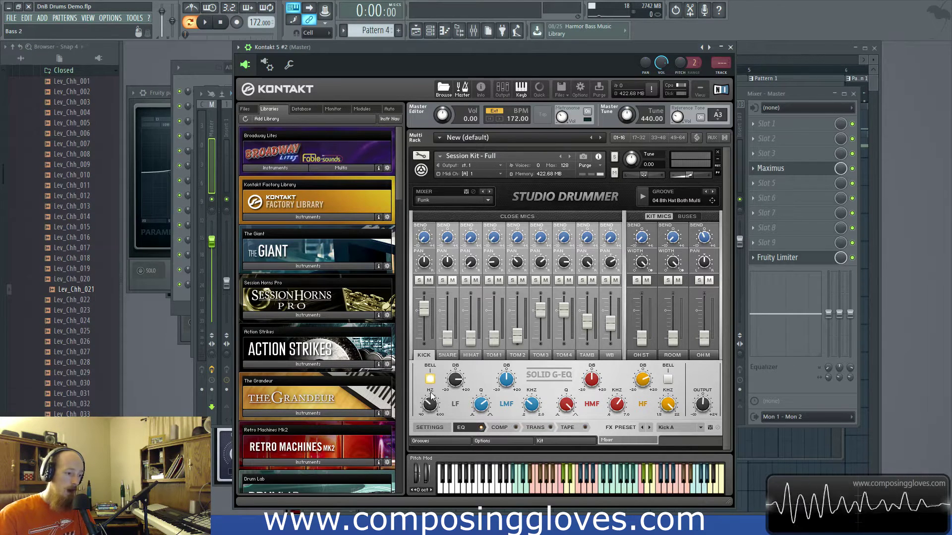
key(space)
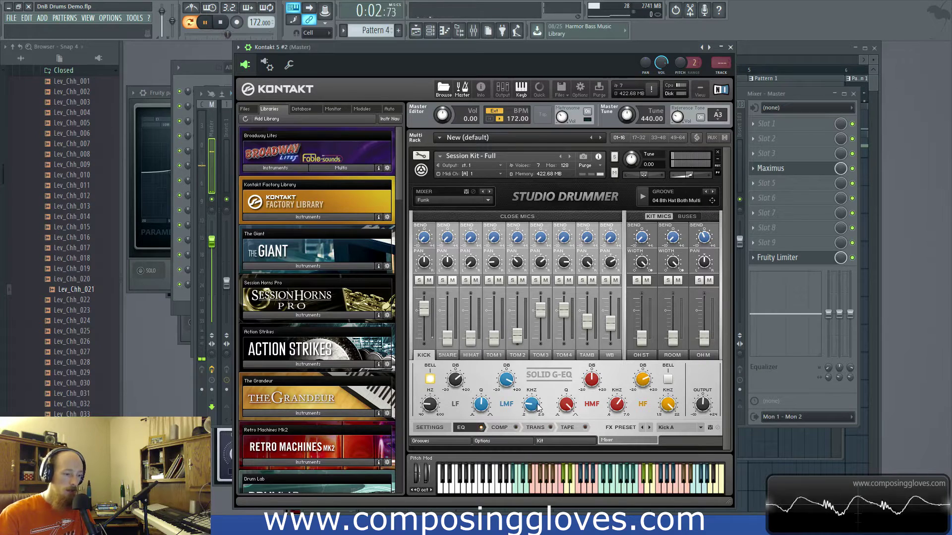
key(space)
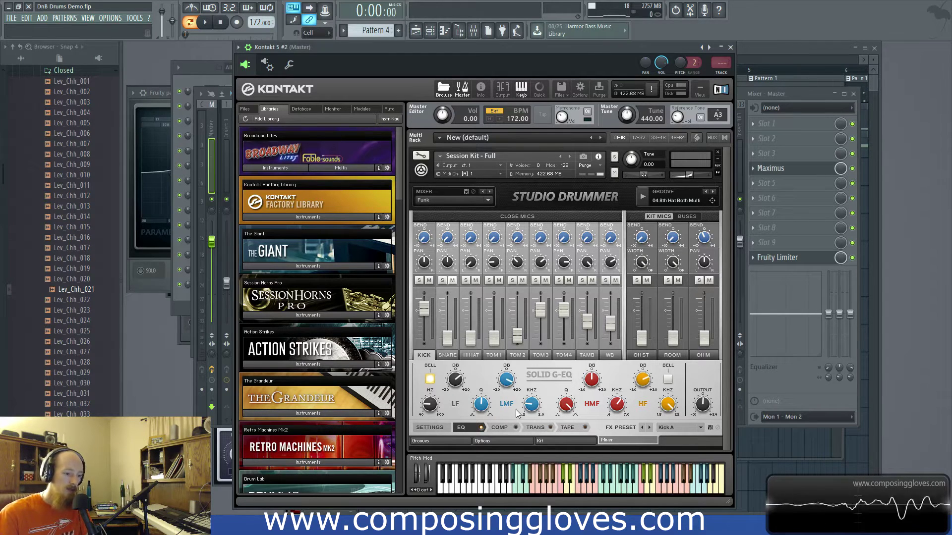
Step: Cut the kick EQ's LMF and HMF gain and tune the HMF band's Q and frequency while auditioning the pattern
key(space)
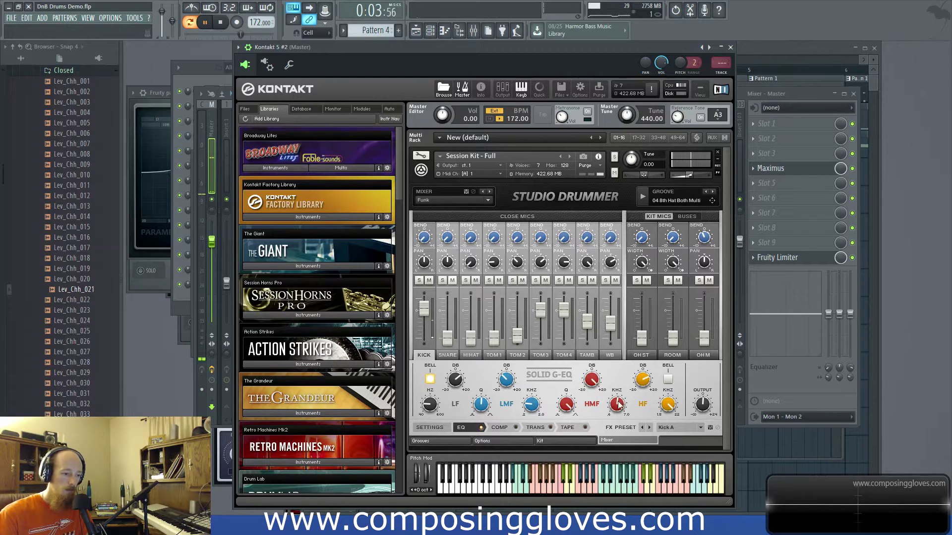
key(space)
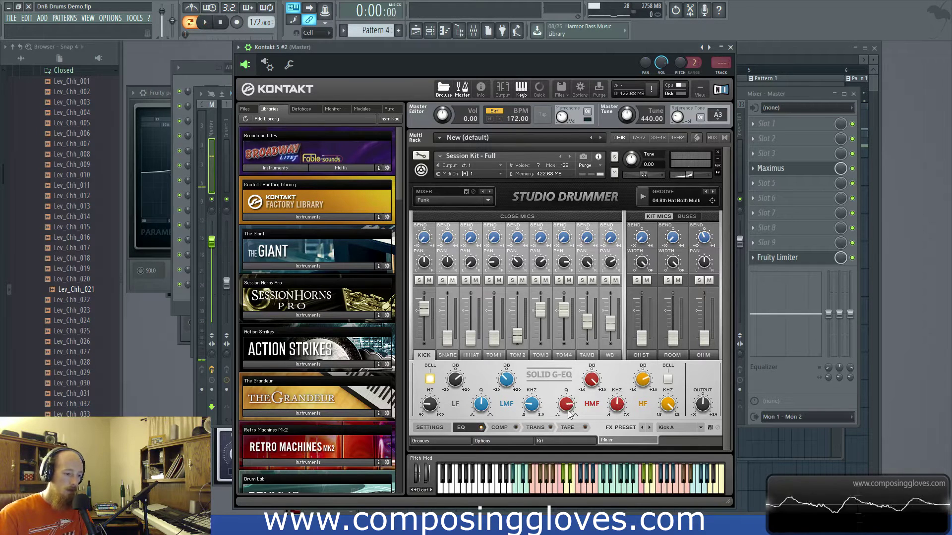
key(space)
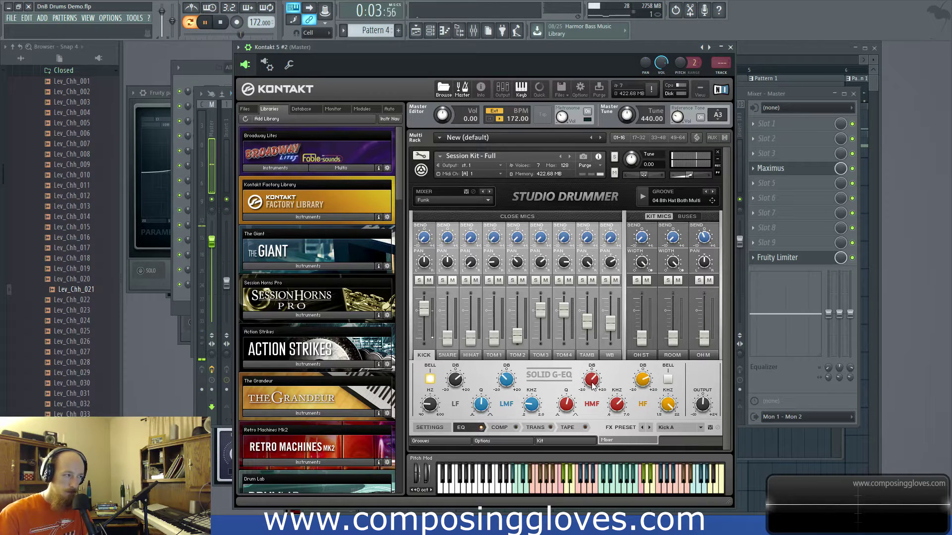
key(space)
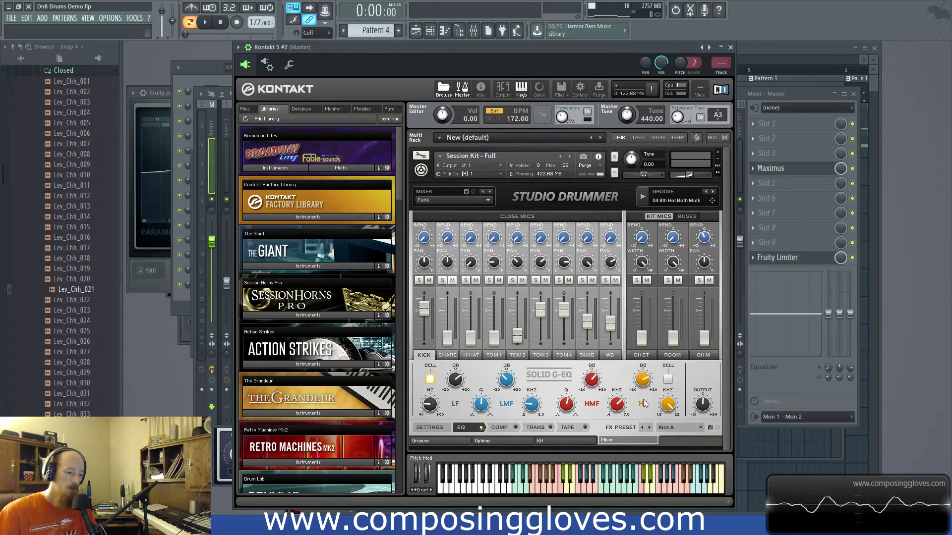
Step: Switch the kick EQ's HF band to bell mode, lower its frequency and gain, and compare the EQ against bypass
click(668, 380)
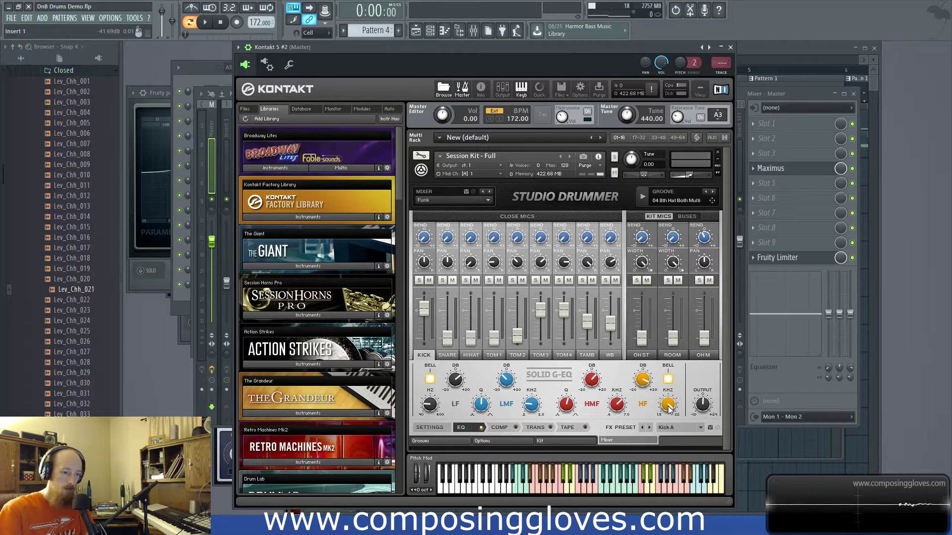
key(space)
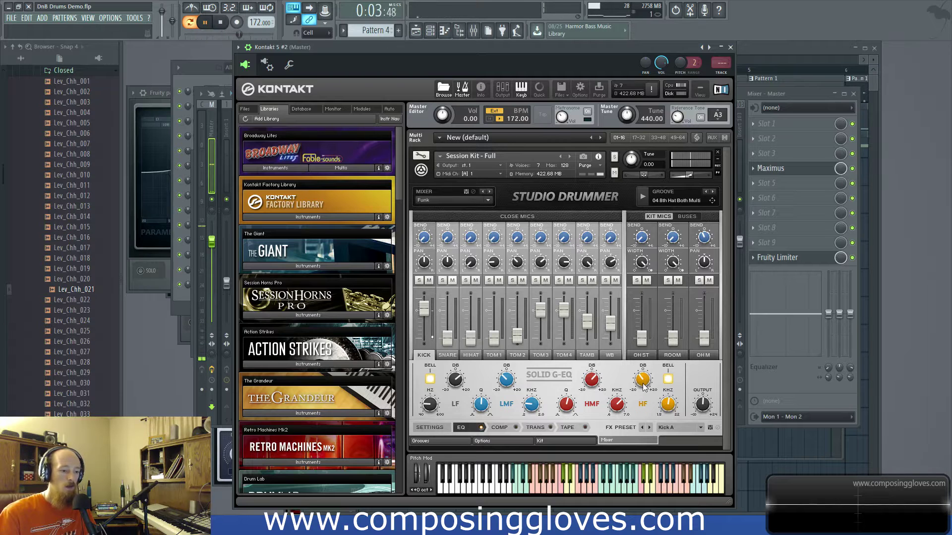
click(667, 379)
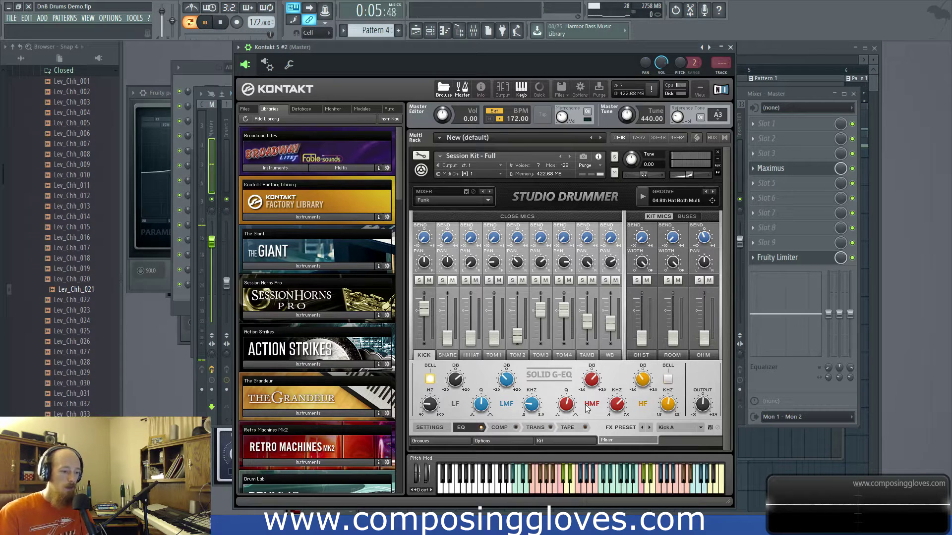
click(668, 380)
click(668, 381)
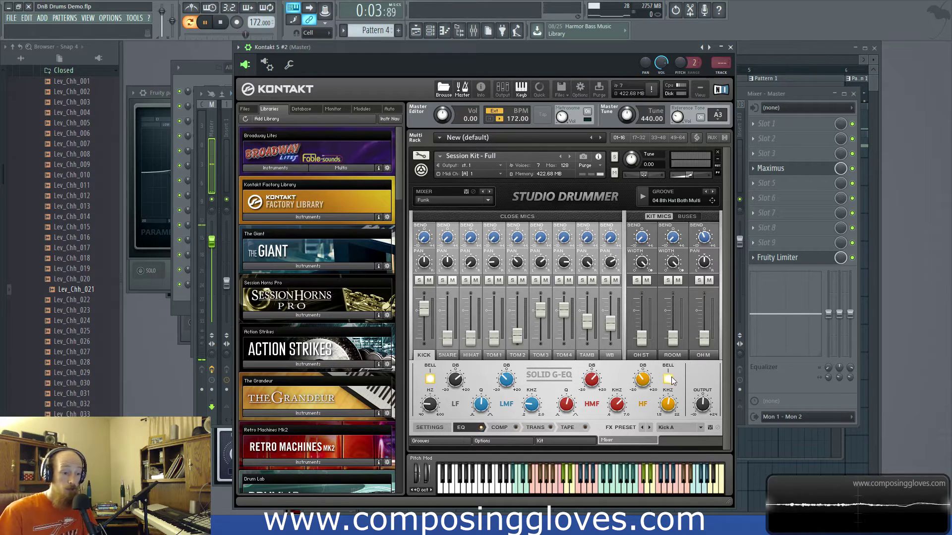
click(667, 381)
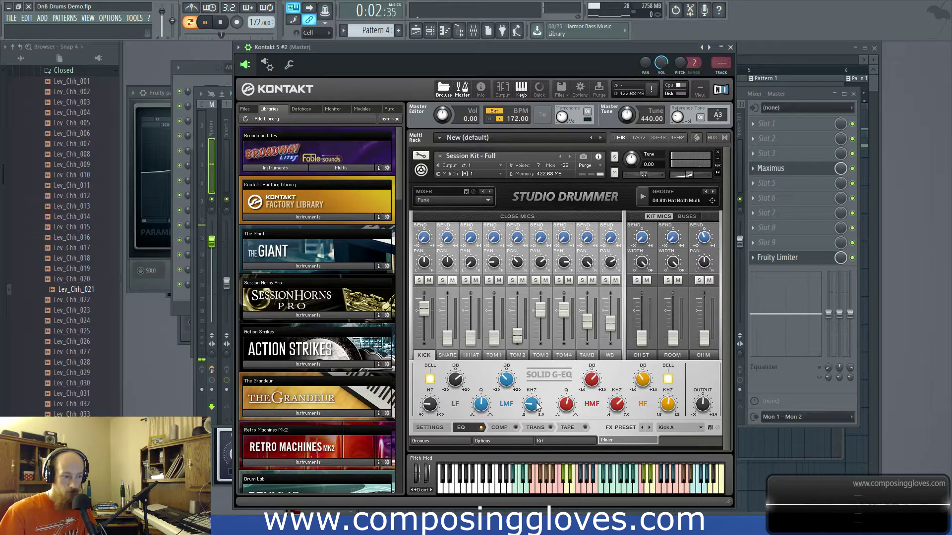
click(480, 428)
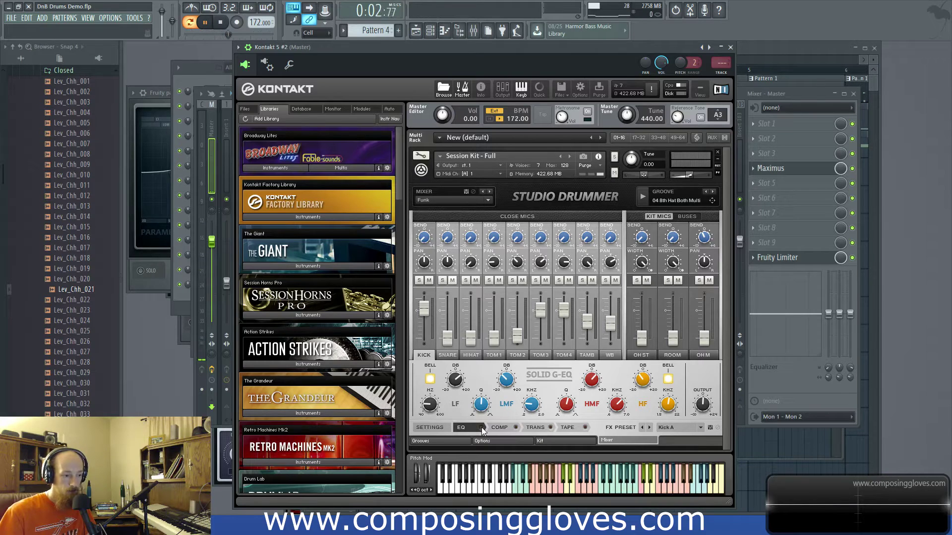
click(481, 428)
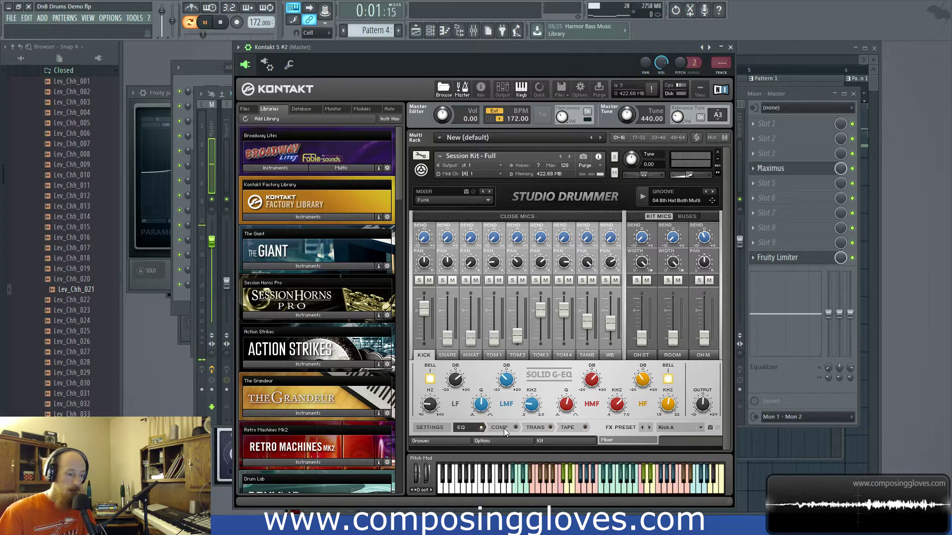
Step: Re-enable the kick's Transient Master and adjust its attack and sustain while the pattern plays
click(535, 427)
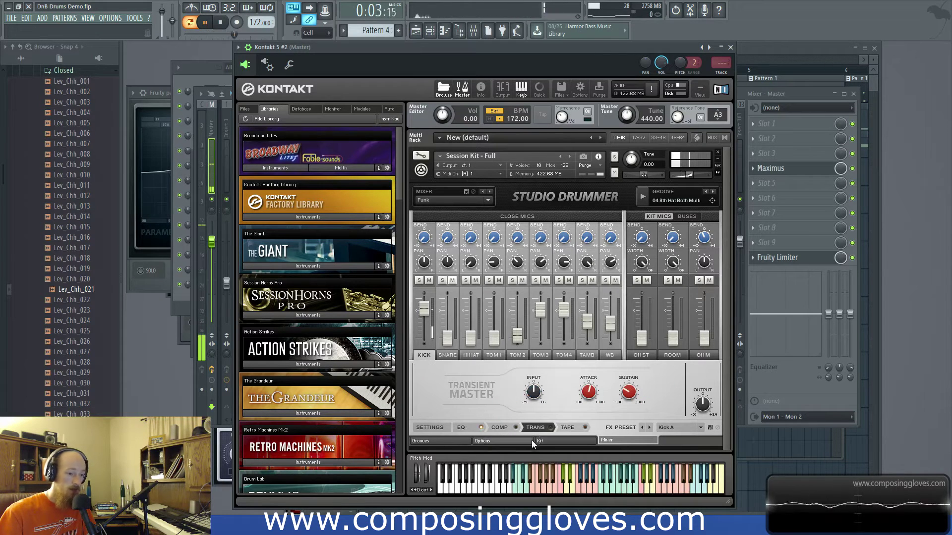
drag(619, 394, 629, 399)
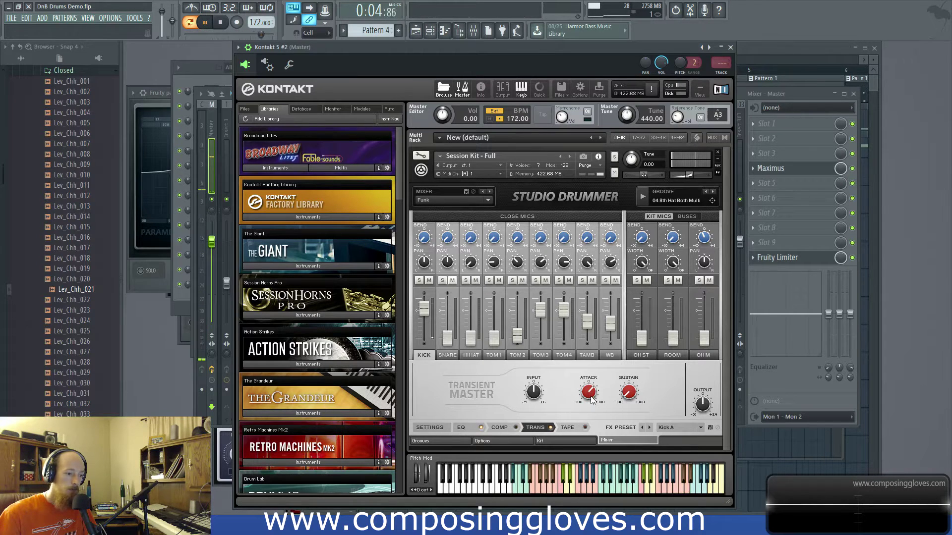
Step: Enable the kick's Tape Saturator, adjust its gain, and compare the EQ, transient and tape effects against bypass
click(567, 428)
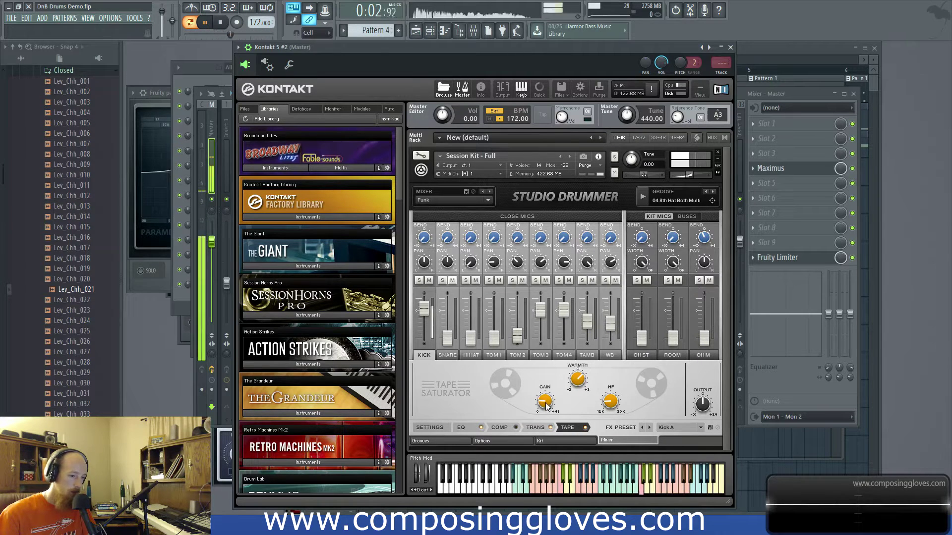
click(585, 427)
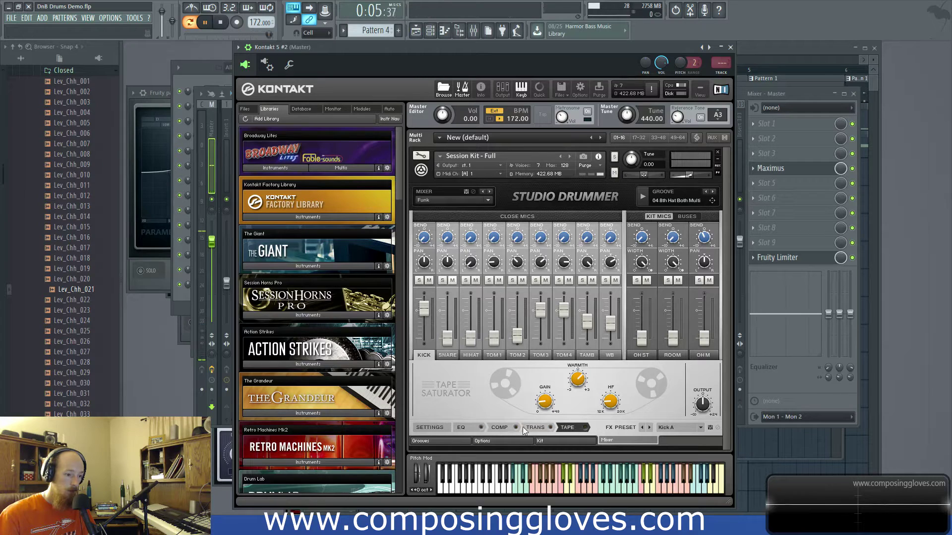
click(480, 427)
click(550, 427)
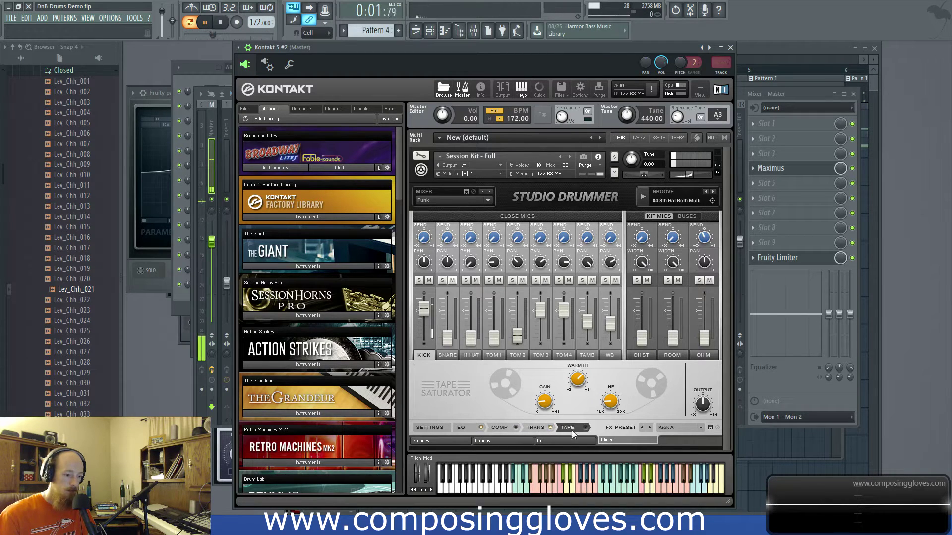
click(585, 427)
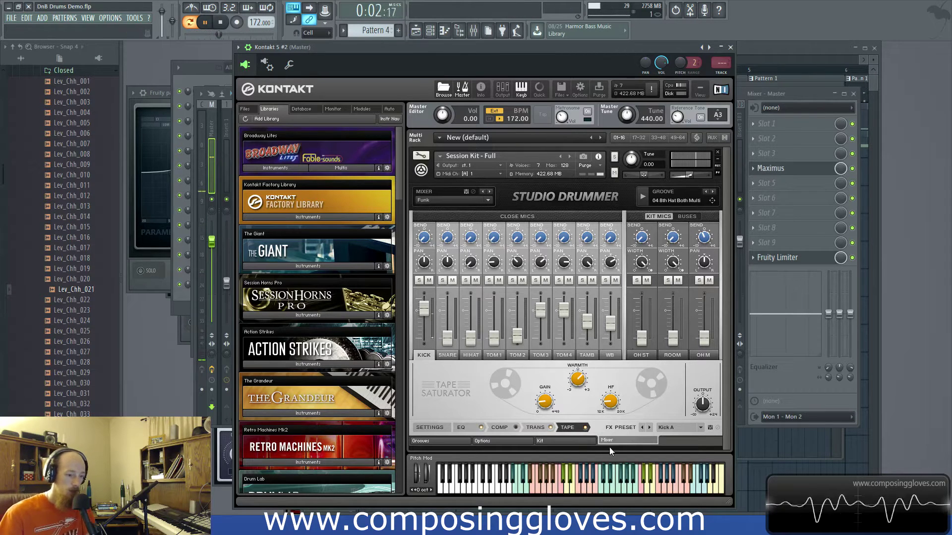
Step: View the Studio Drummer groove browser and open the kit view with the kick's tuning and envelope settings
click(431, 442)
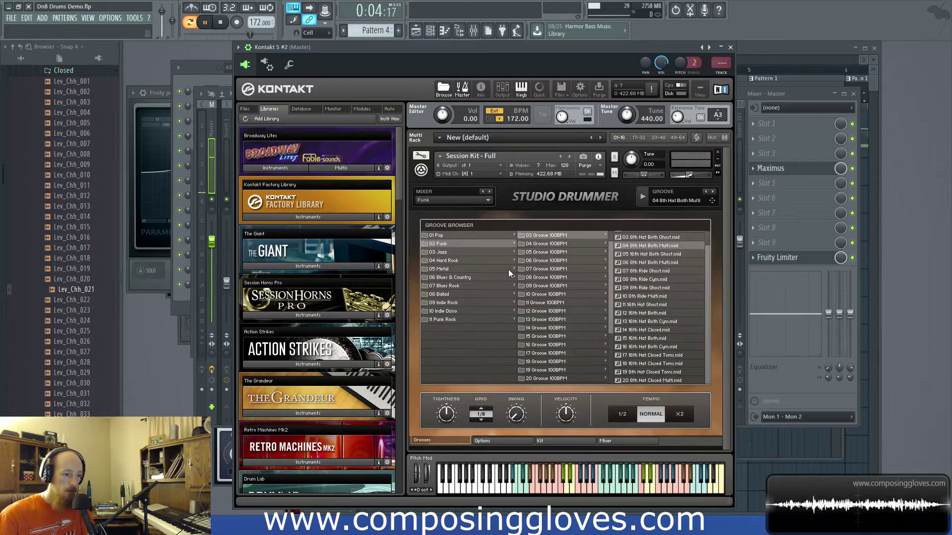
click(545, 443)
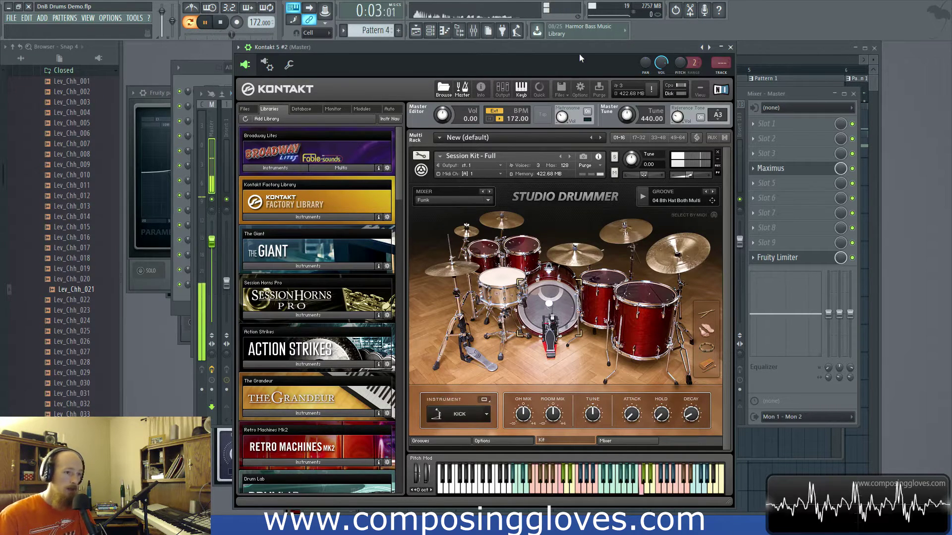
Step: Route the second Kontakt channel to mixer track 23 and name that track 2 Kick
drag(580, 54, 561, 62)
key(ctrl+l)
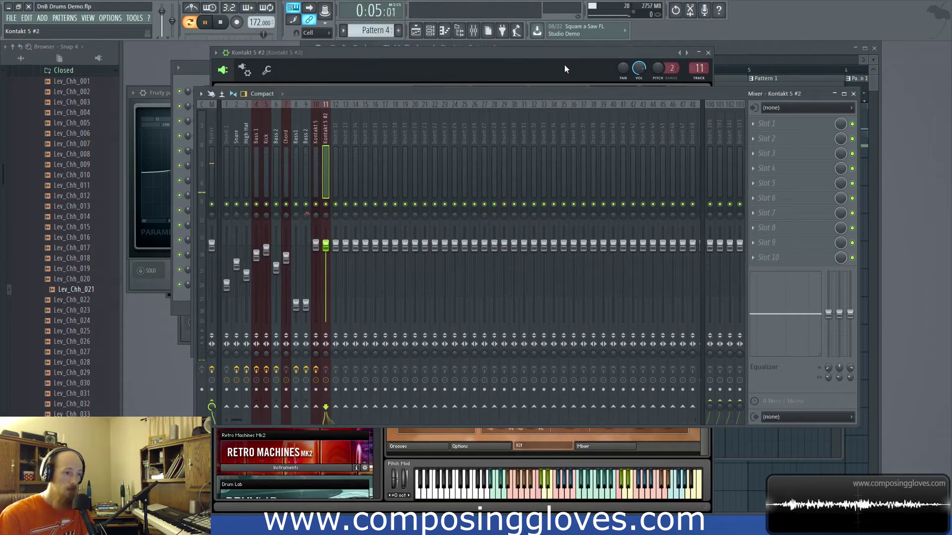
scroll(406, 134, down, 8)
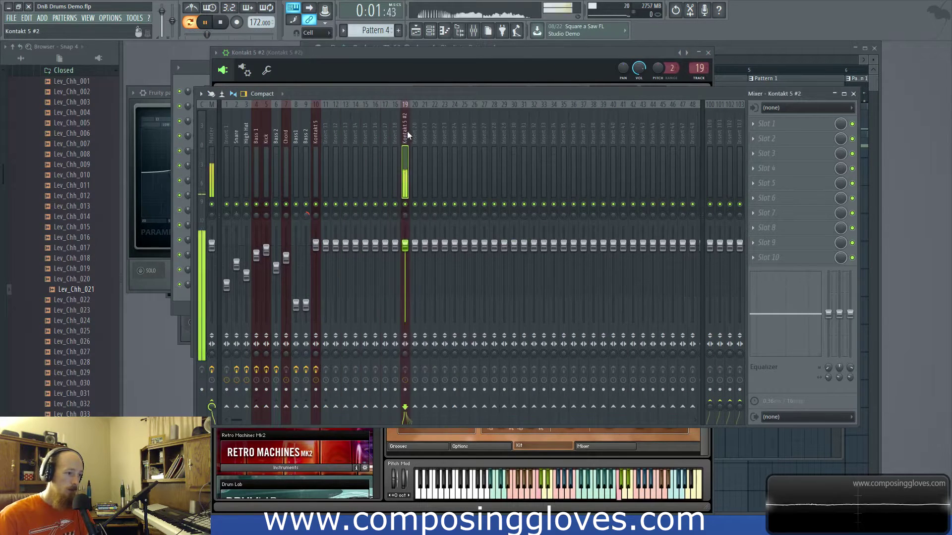
scroll(406, 134, down, 4)
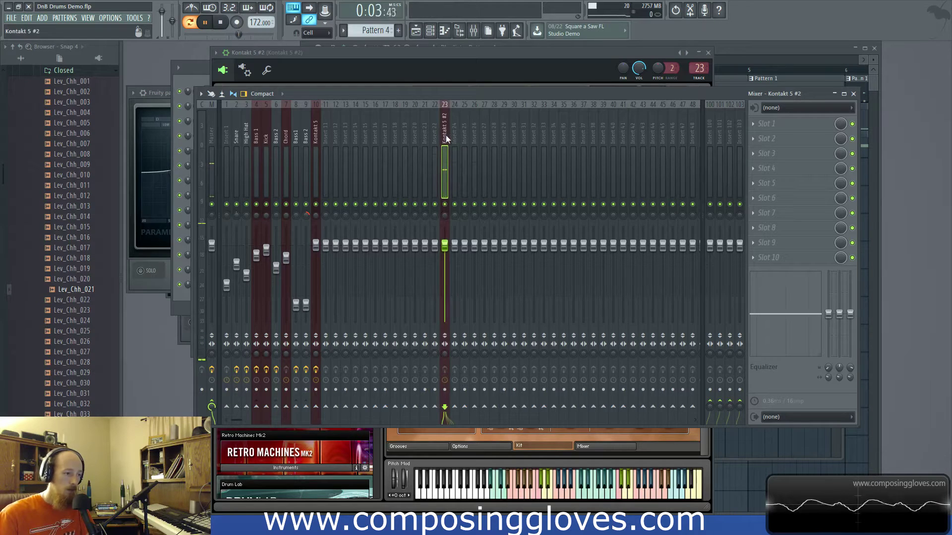
double_click(446, 138)
text(2 Kick)
key(Return)
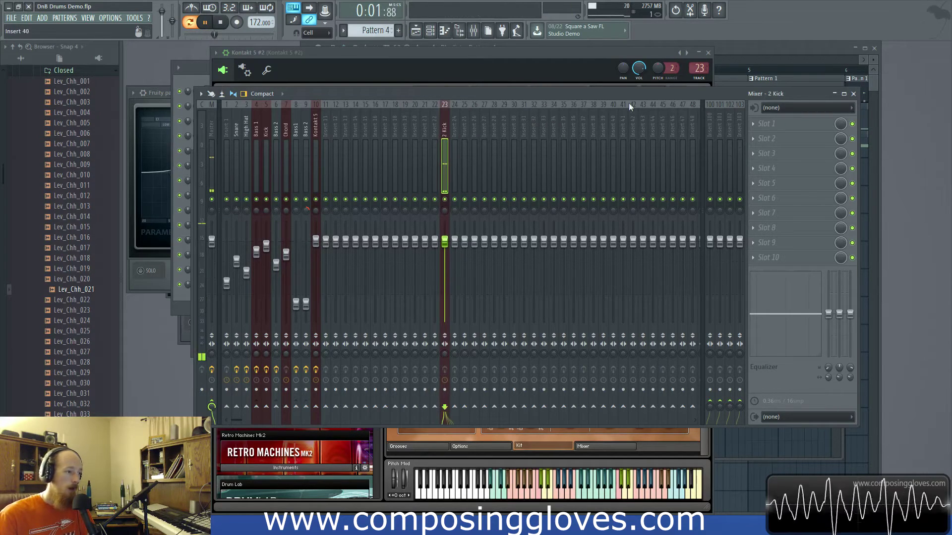
Step: Load Maximus in the first effect slot of the 2 Kick track and bend its low band curve upward
click(783, 127)
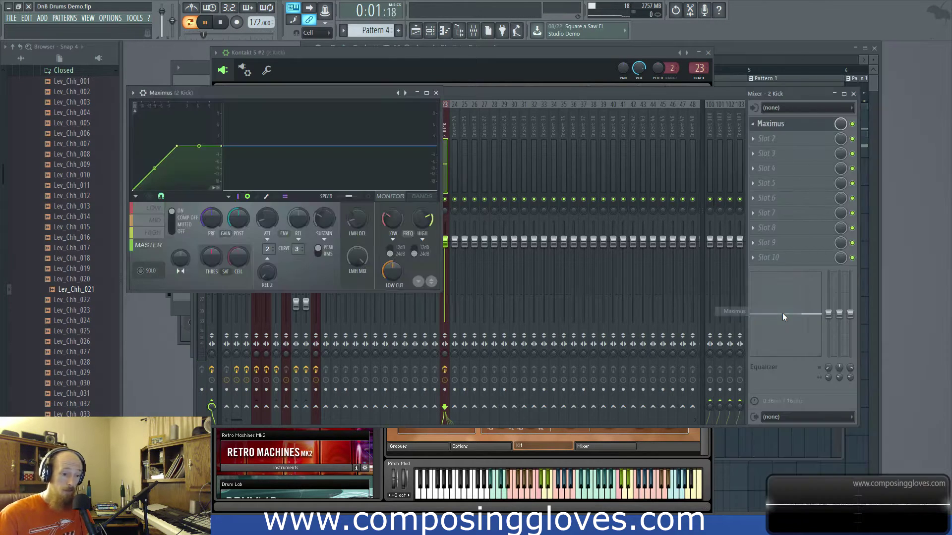
click(783, 311)
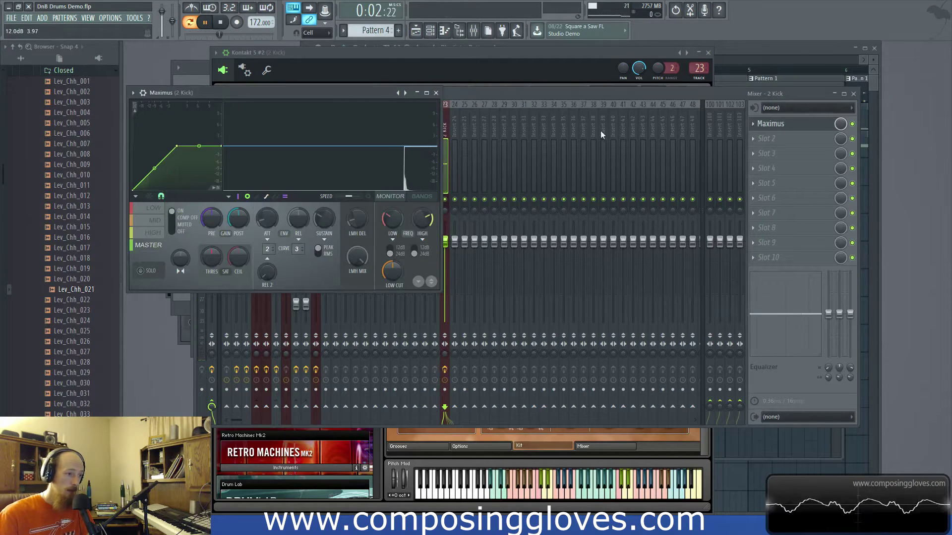
drag(292, 94, 498, 108)
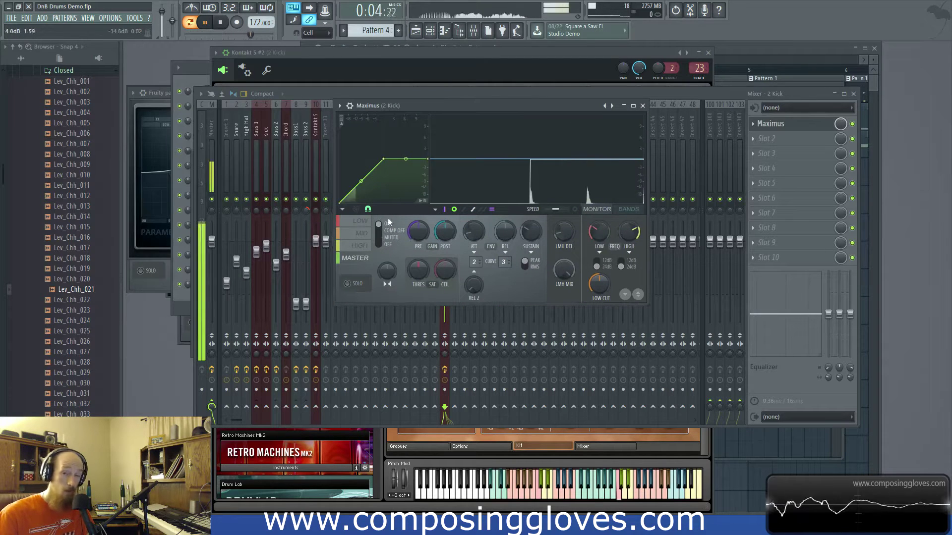
drag(481, 104, 561, 138)
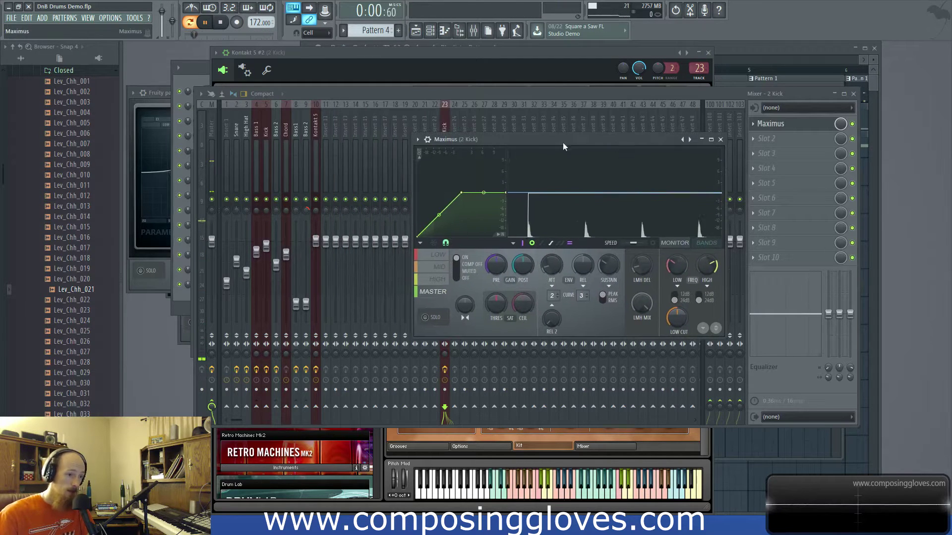
click(438, 255)
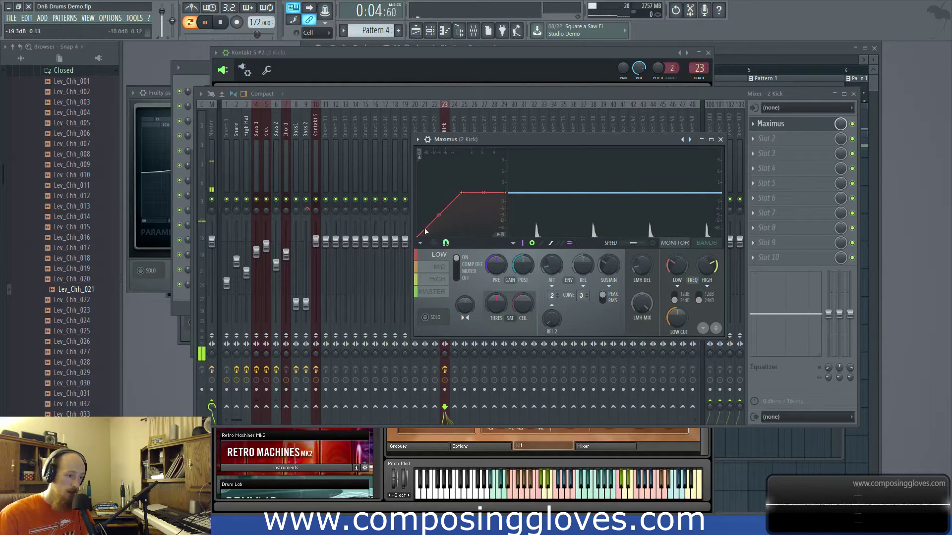
drag(438, 217, 438, 204)
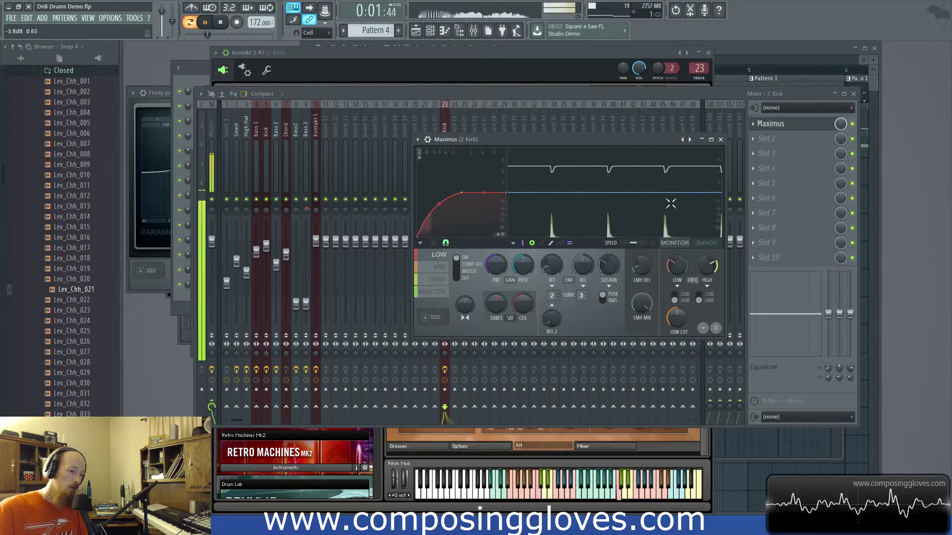
Step: Enlarge Maximus, add a mid band curve point at about -30 dB, and bend the section above it upward
click(441, 267)
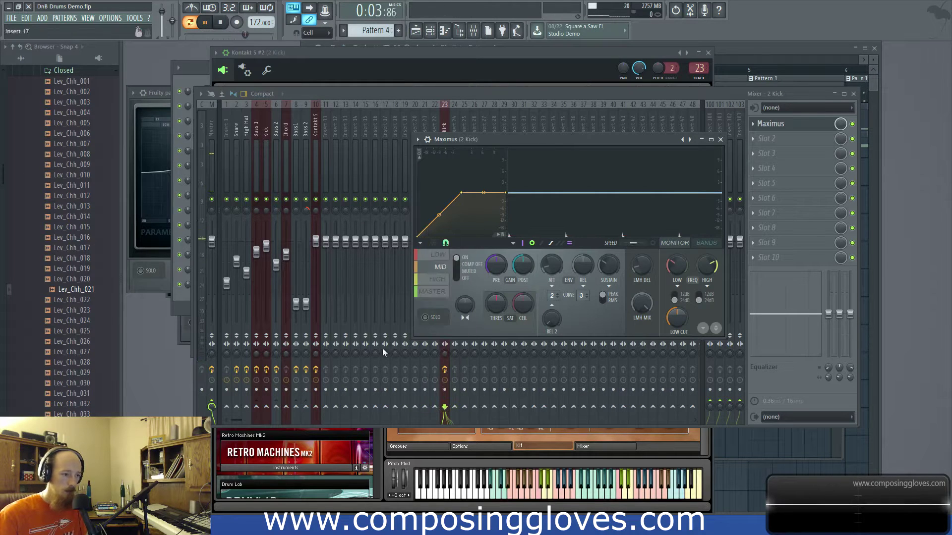
drag(415, 337, 322, 457)
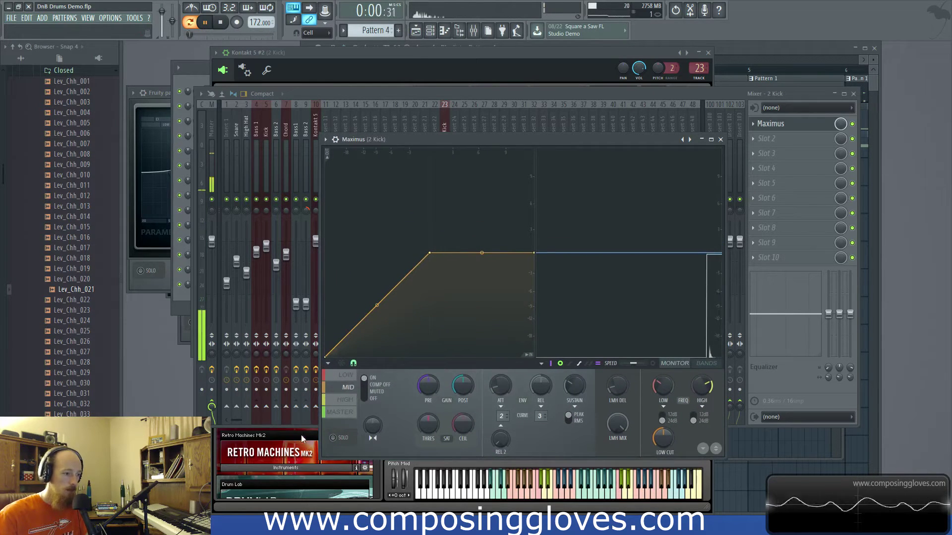
drag(326, 356, 334, 348)
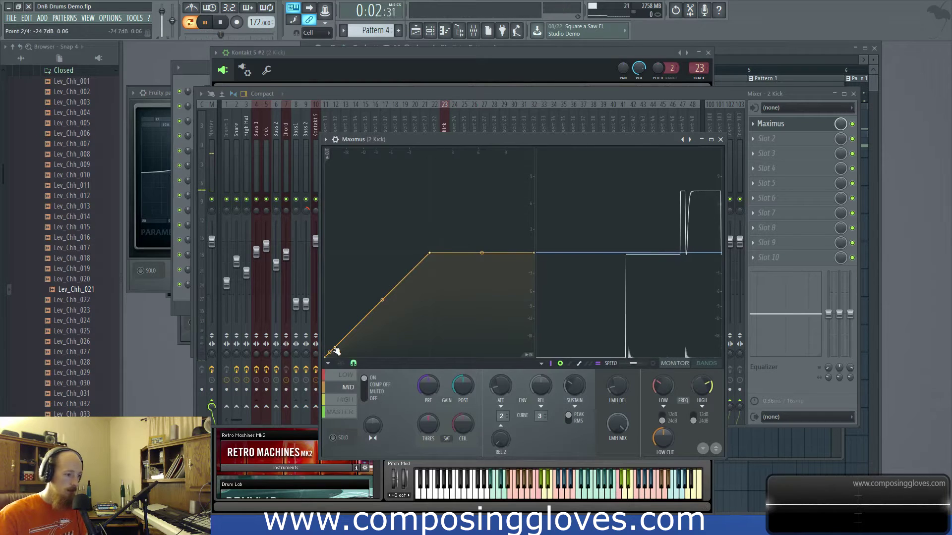
drag(333, 349, 328, 356)
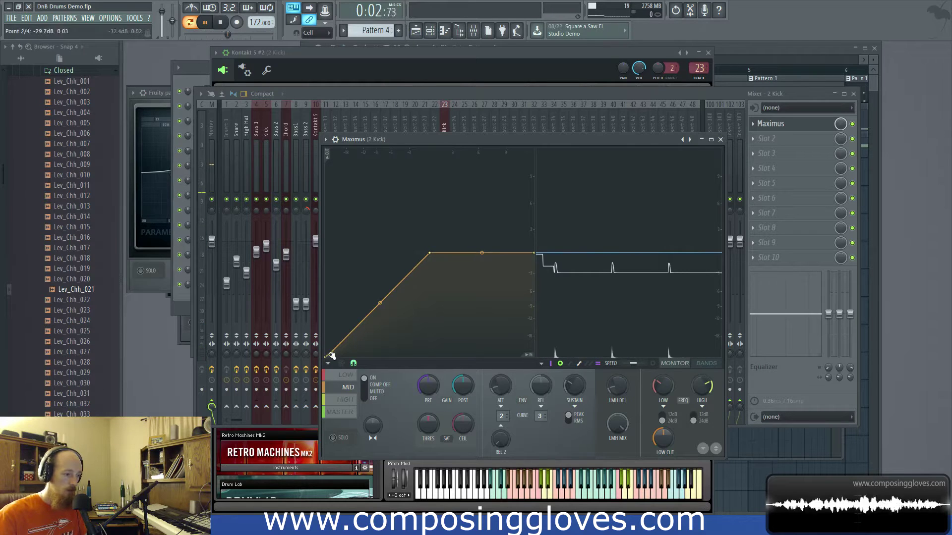
drag(379, 303, 380, 280)
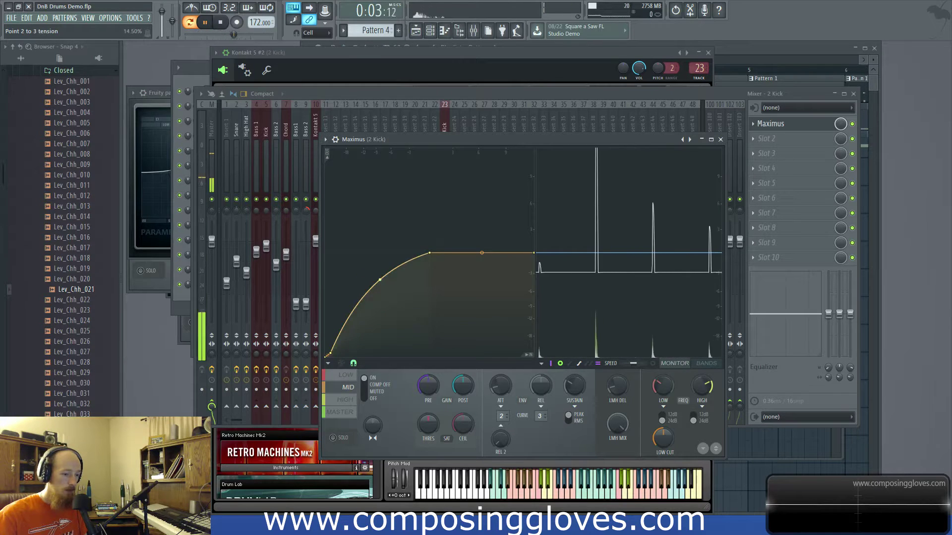
key(space)
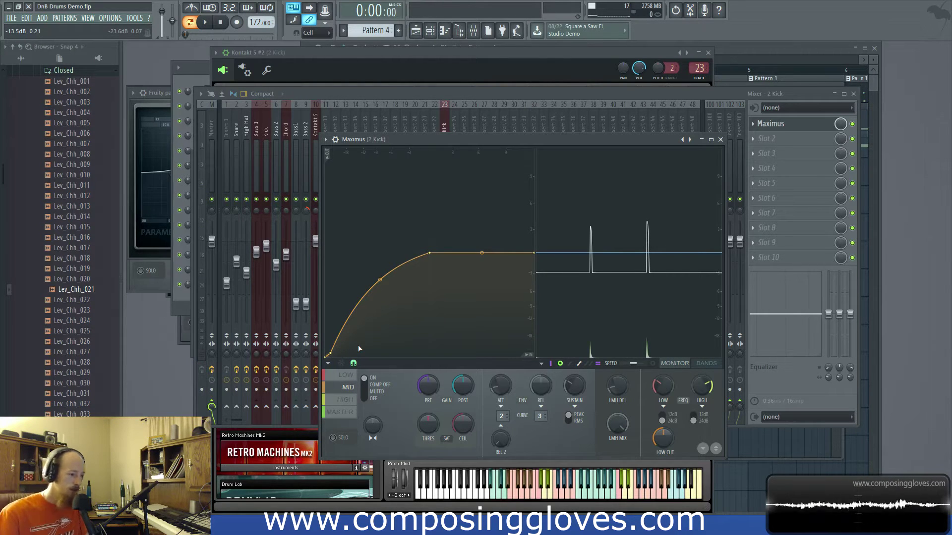
Step: Bend the Maximus high band curve slightly upward during playback, add a point near its lower end, and compare the other bands
click(343, 403)
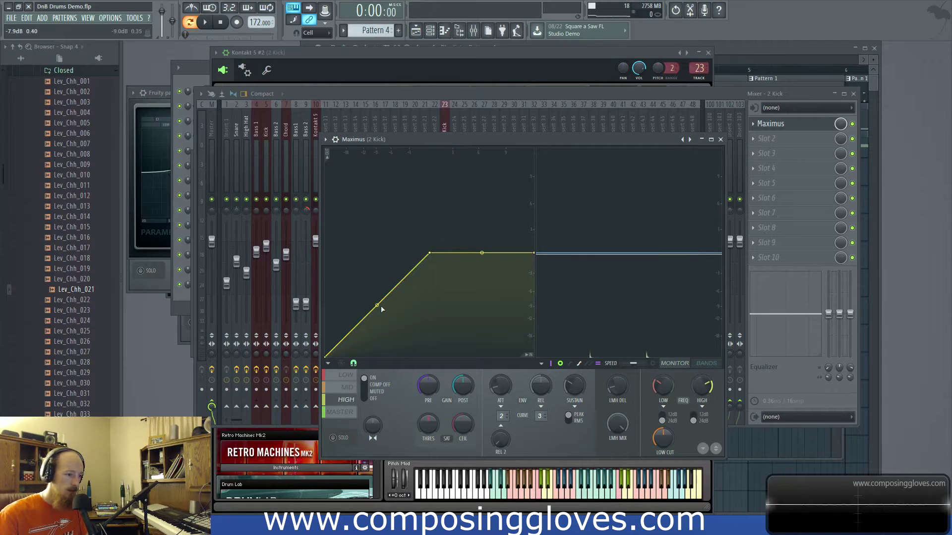
drag(531, 133, 505, 113)
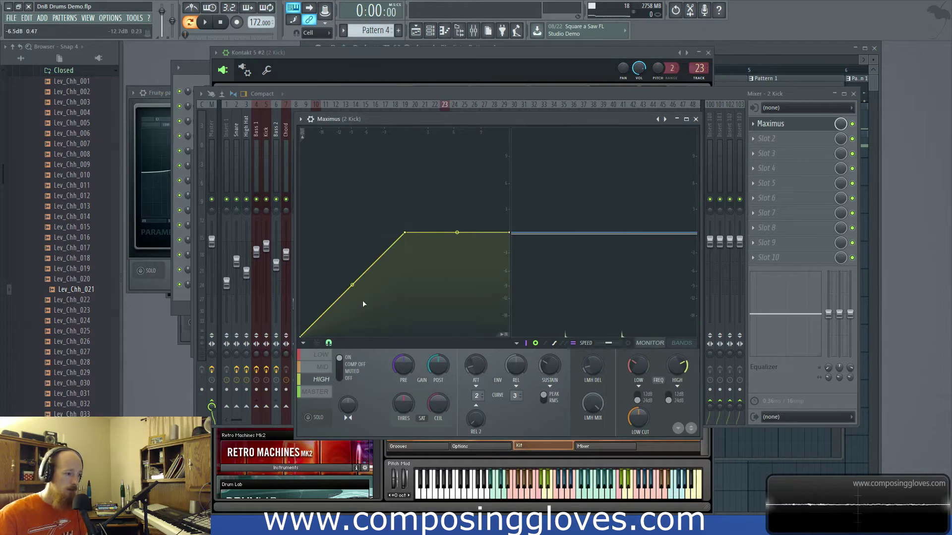
key(space)
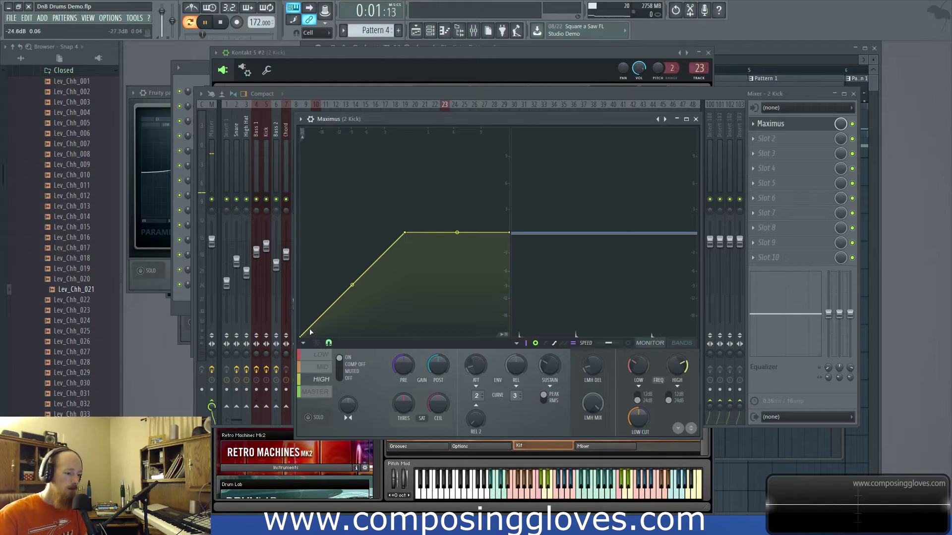
mouse_move(352, 285)
mouse_down()
mouse_move(352, 263)
mouse_move(351, 277)
mouse_up()
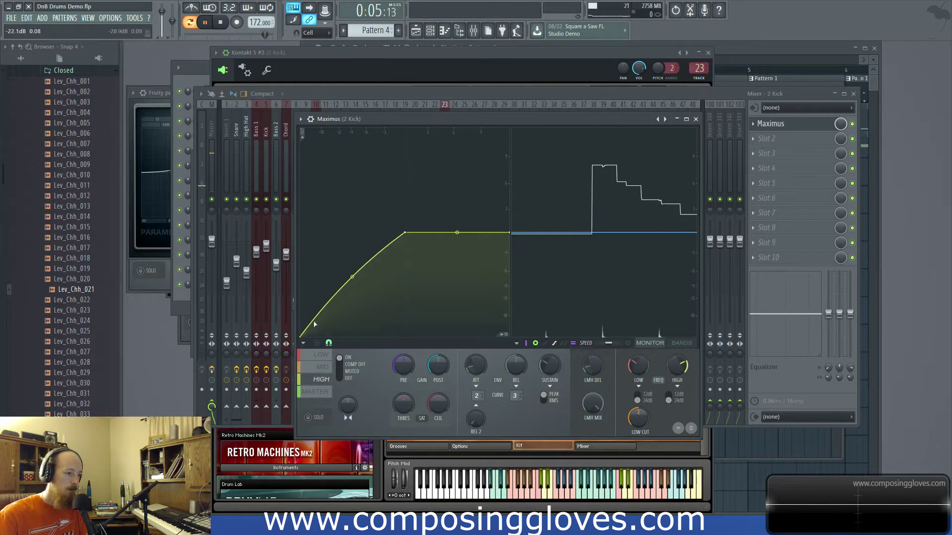
drag(302, 336, 305, 336)
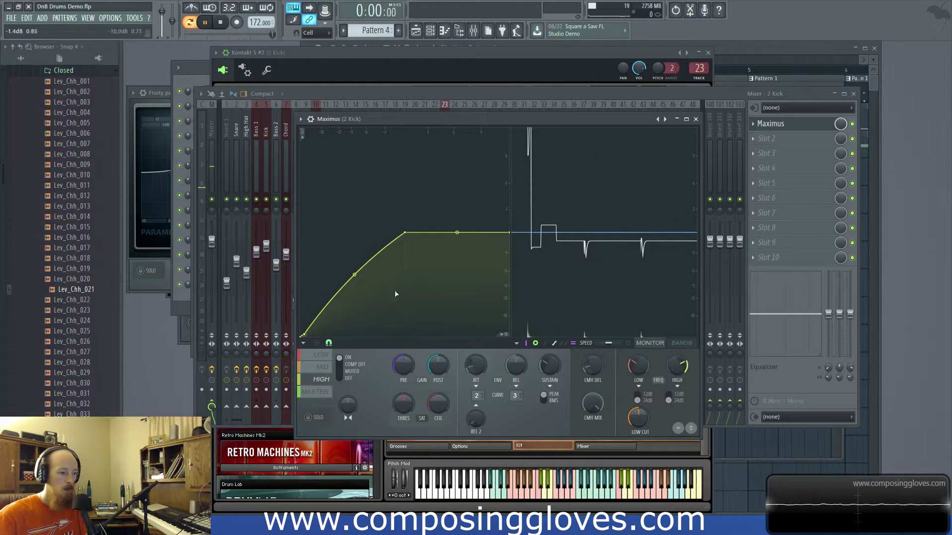
click(321, 355)
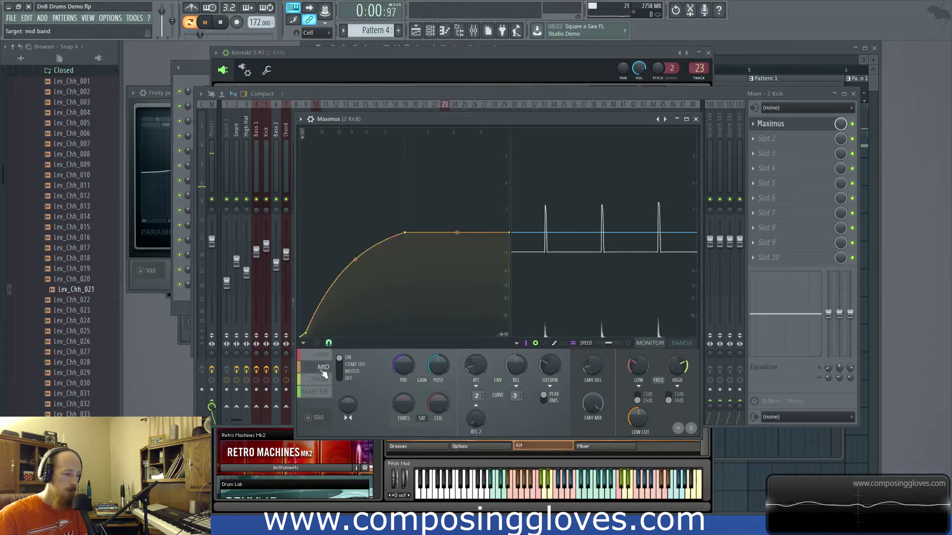
Step: Clone the Kick Aeki 2 channel, move the clone below Kontakt 5 #2, and place a hit on its first step
click(822, 125)
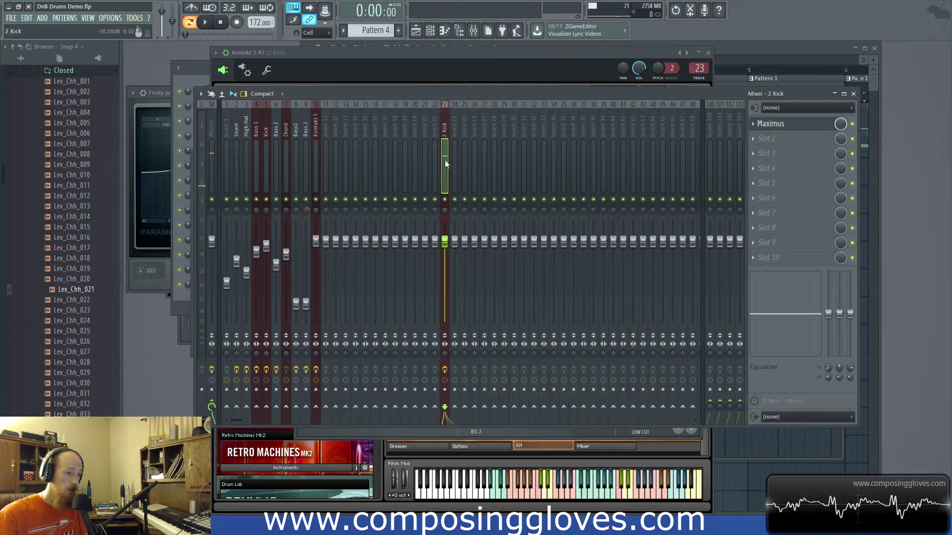
key(F6)
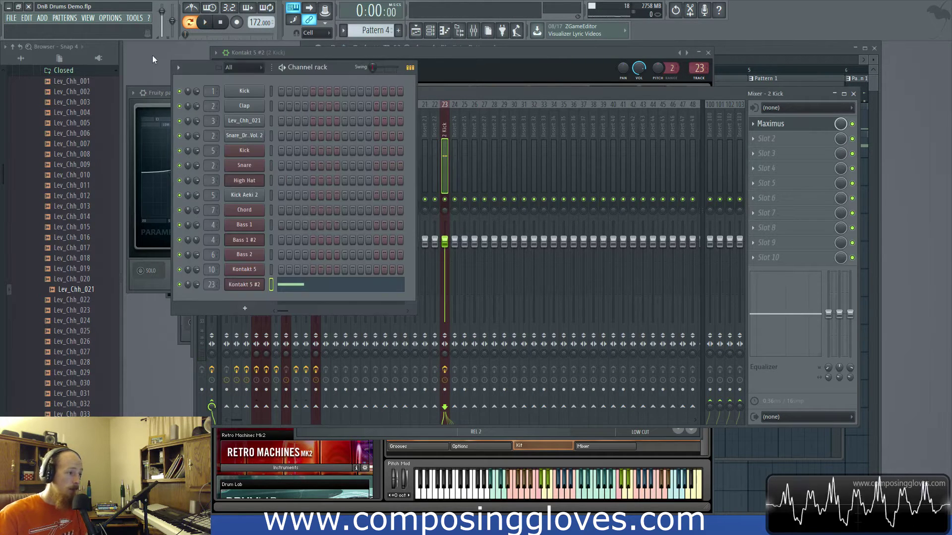
click(257, 197)
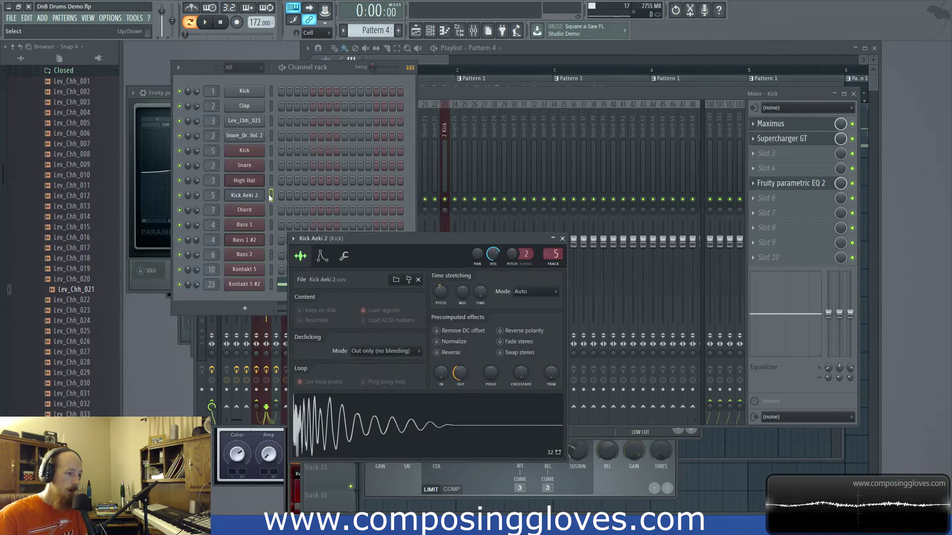
click(271, 195)
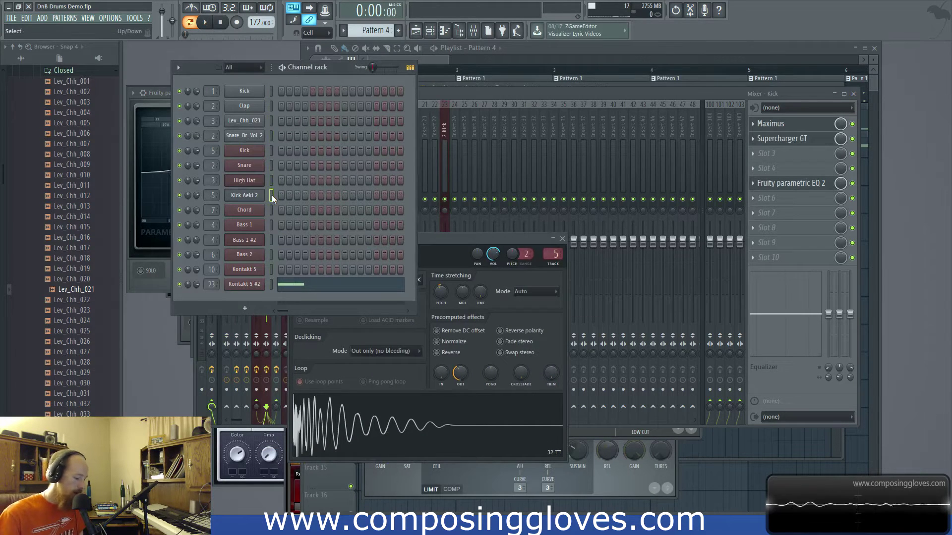
key(alt+c)
drag(254, 212, 254, 303)
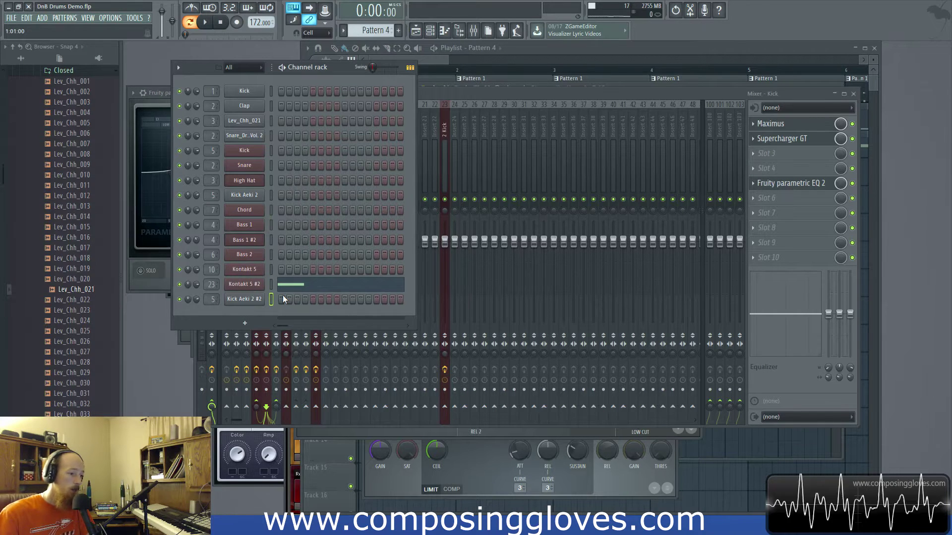
click(307, 289)
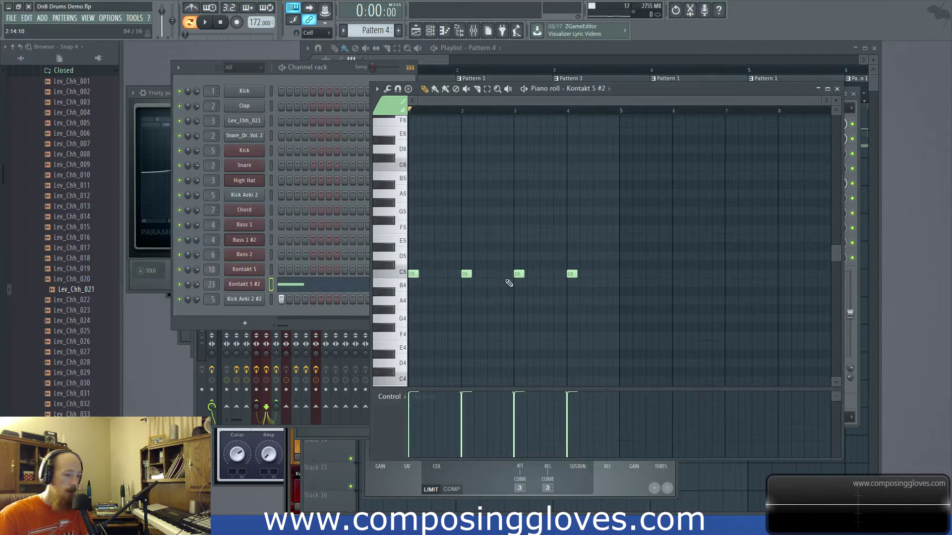
click(279, 301)
Step: Try filling every four steps of the cloned kick channel and audition the pattern
right_click(252, 299)
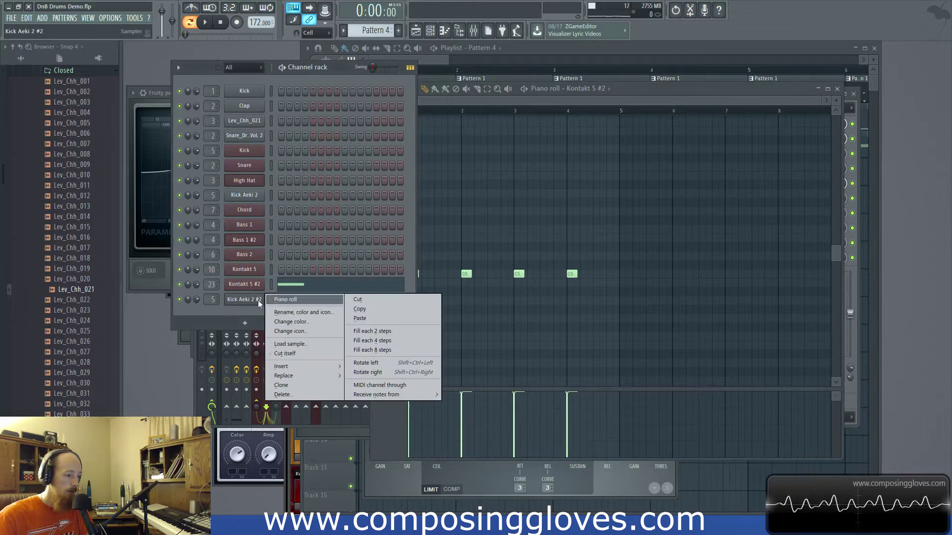
click(385, 340)
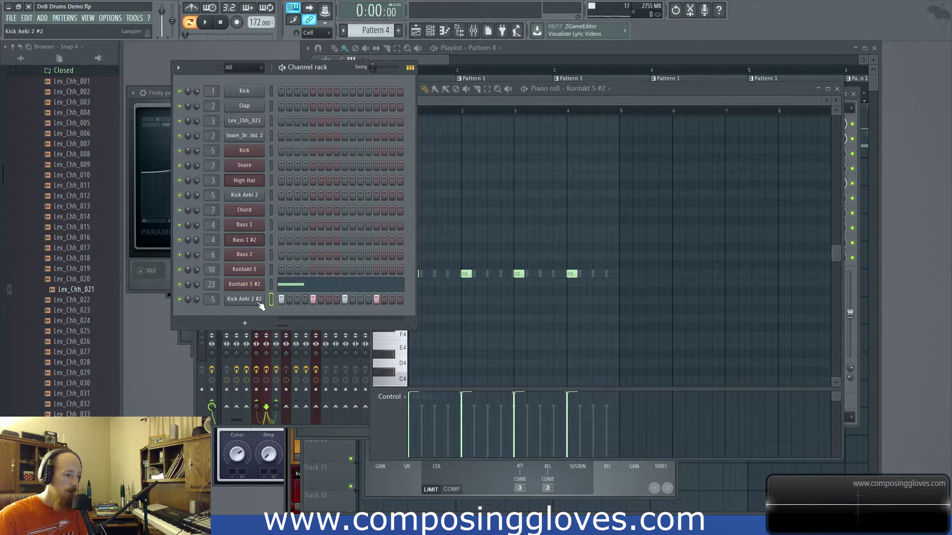
key(space)
key(space)
Step: Delete the cloned kick's filled-in hits in the piano roll, keeping only the first one
click(342, 290)
click(342, 289)
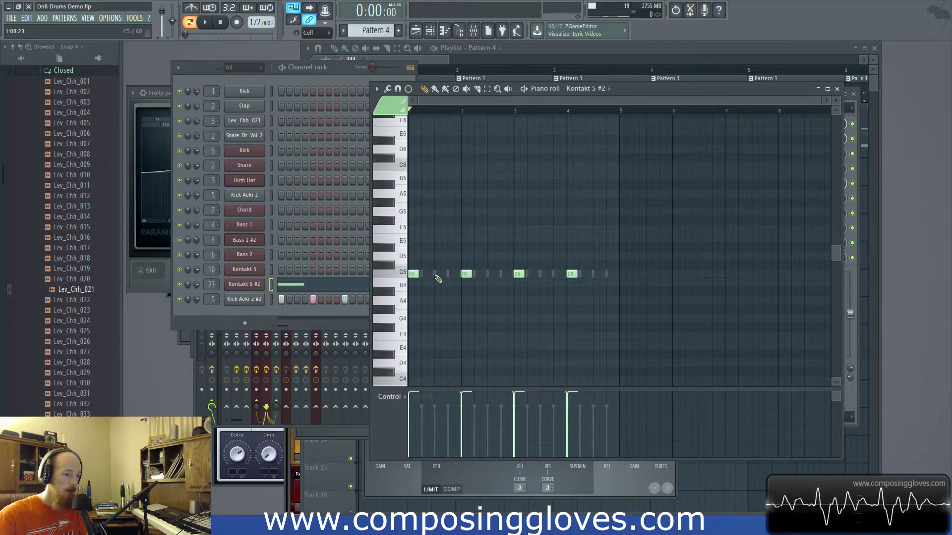
key(Down)
drag(423, 279, 620, 275)
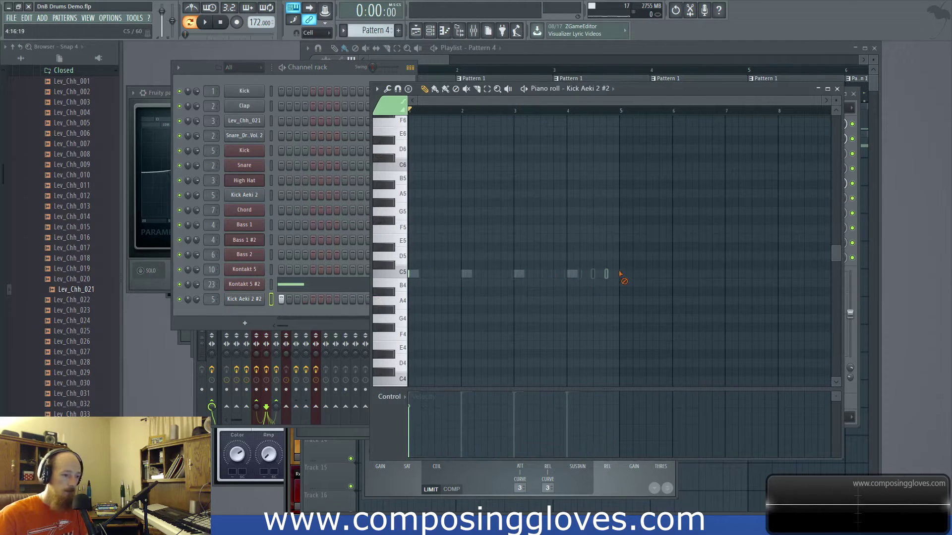
click(279, 308)
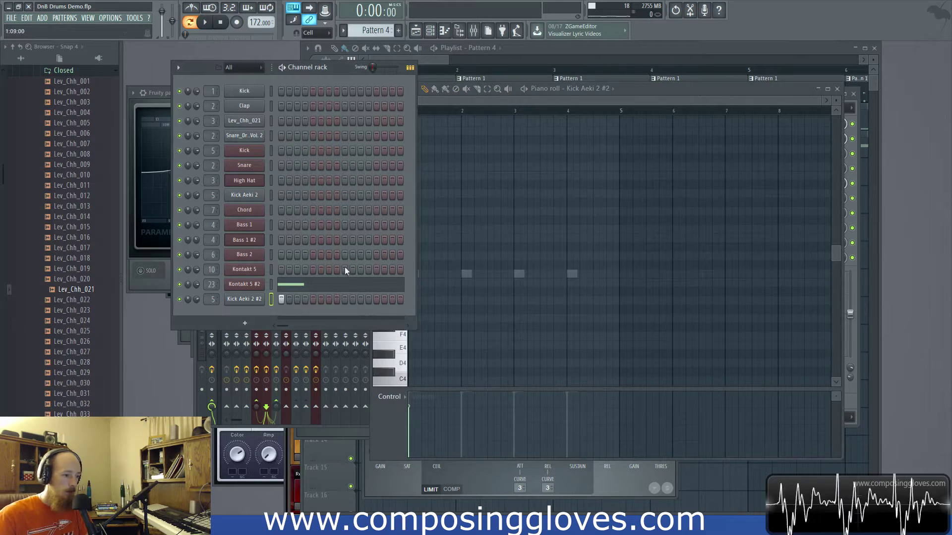
Step: Add C5 notes at bars 2, 3 and 4 in the Kick Aeki 2 #2 piano roll, matching the ghost notes
right_click(248, 299)
click(382, 307)
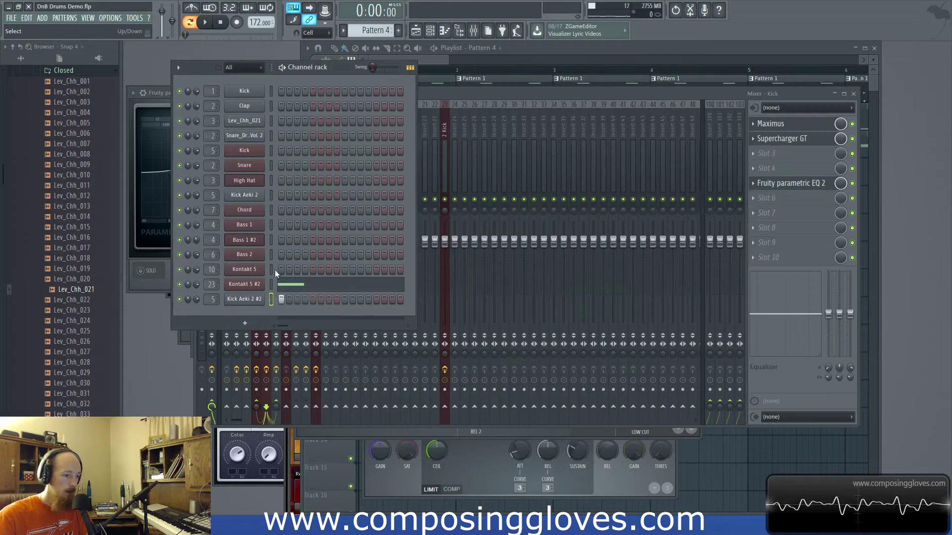
right_click(242, 301)
click(292, 302)
click(465, 274)
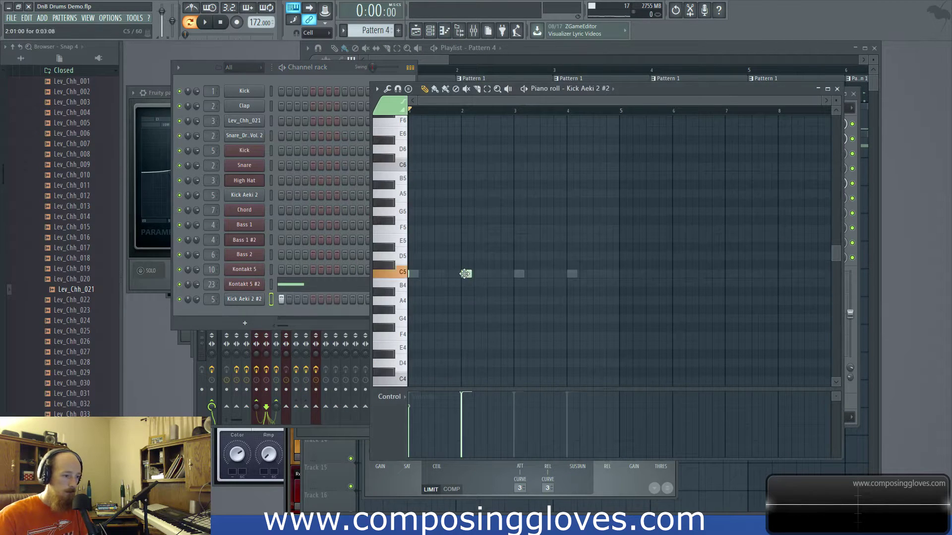
drag(514, 274, 520, 275)
click(570, 274)
Step: Reset the time-stretching pitch and the fade-out of the Kick Aeki 2 #2 sample to their defaults
click(242, 301)
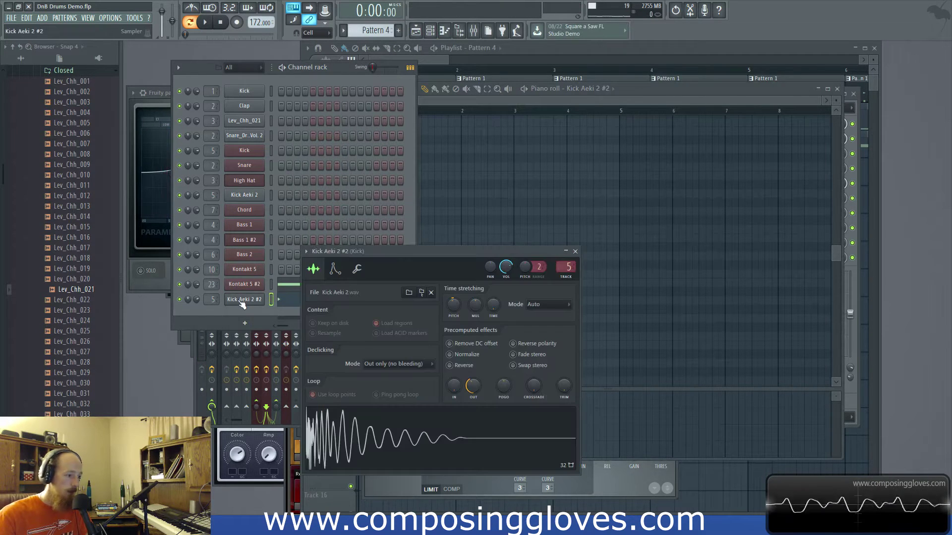
alt+click(459, 307)
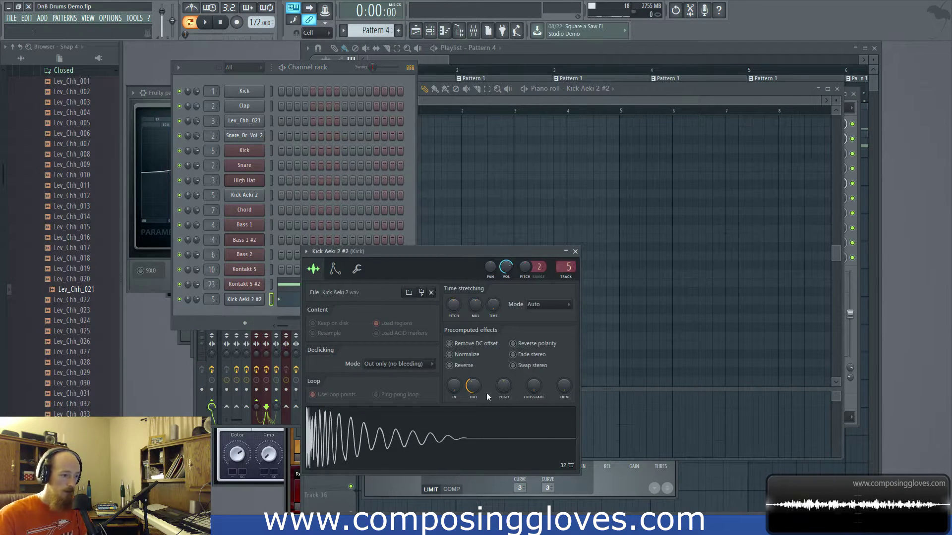
alt+click(480, 382)
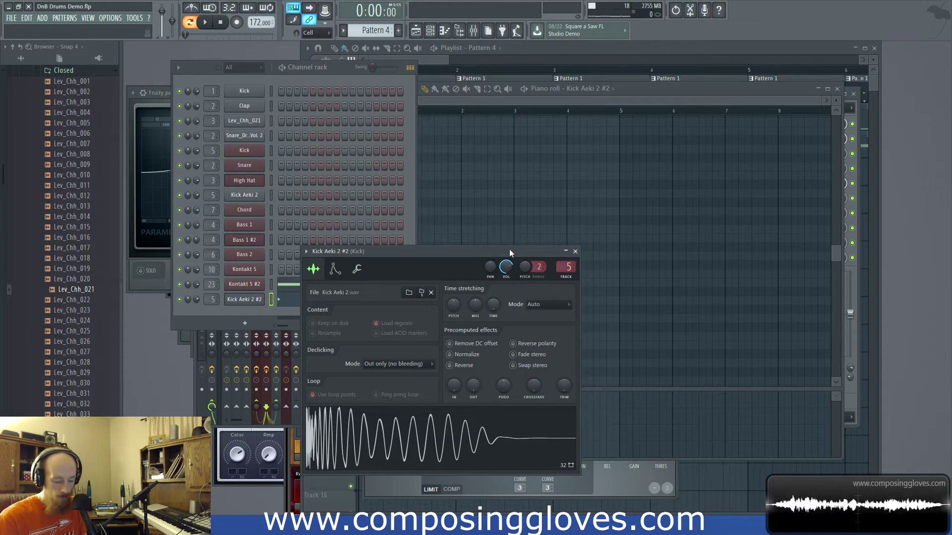
Step: Move the 2 Kick mixer track to insert 22 and route Kick Aeki 2 #2 to insert 23 beside it
key(F9)
drag(326, 128, 444, 128)
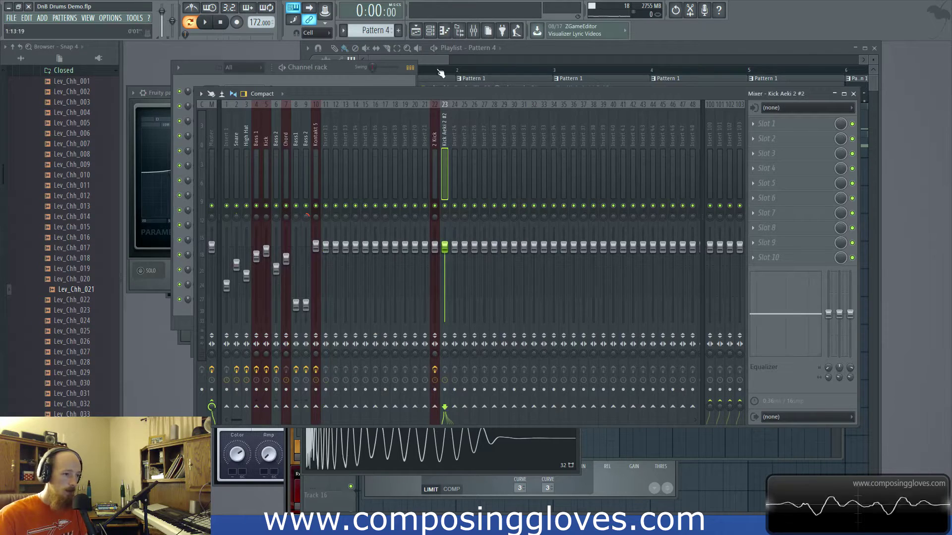
click(371, 80)
click(244, 299)
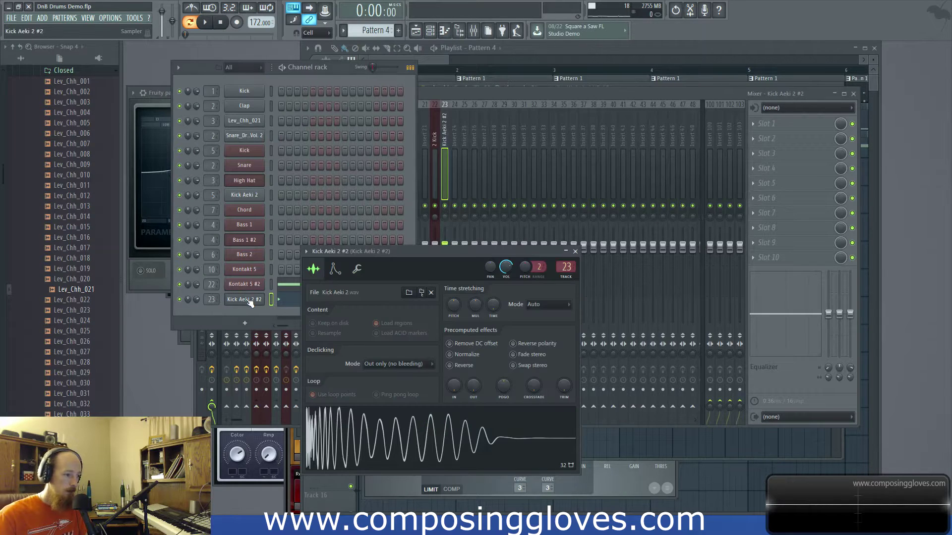
Step: Audition the Kick Aeki 2 #2 sample and compare it with the original Kick Aeki 2 sample
click(452, 440)
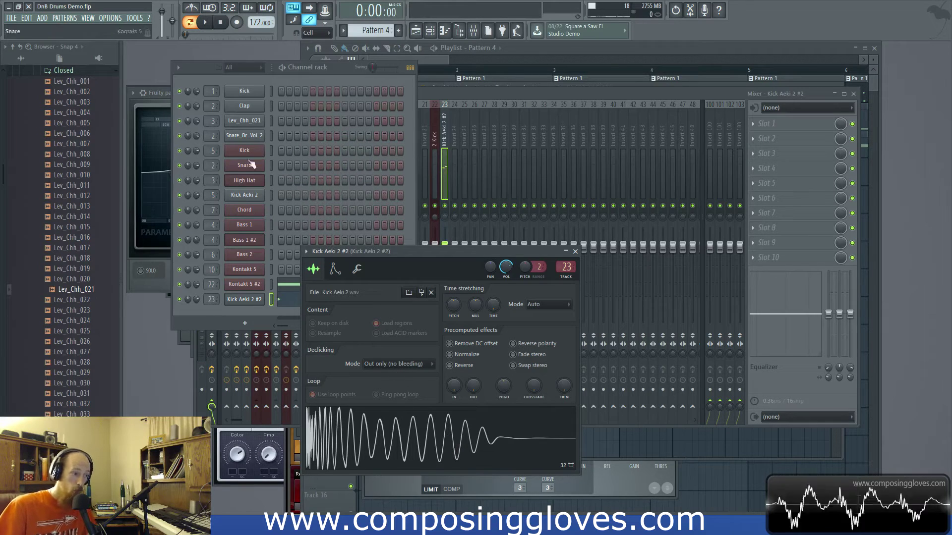
click(248, 196)
click(414, 432)
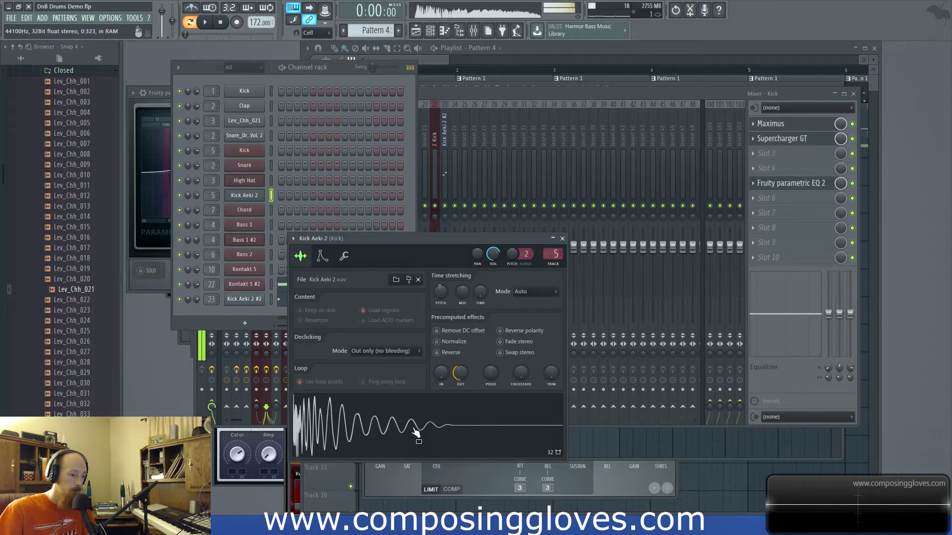
click(245, 299)
click(423, 448)
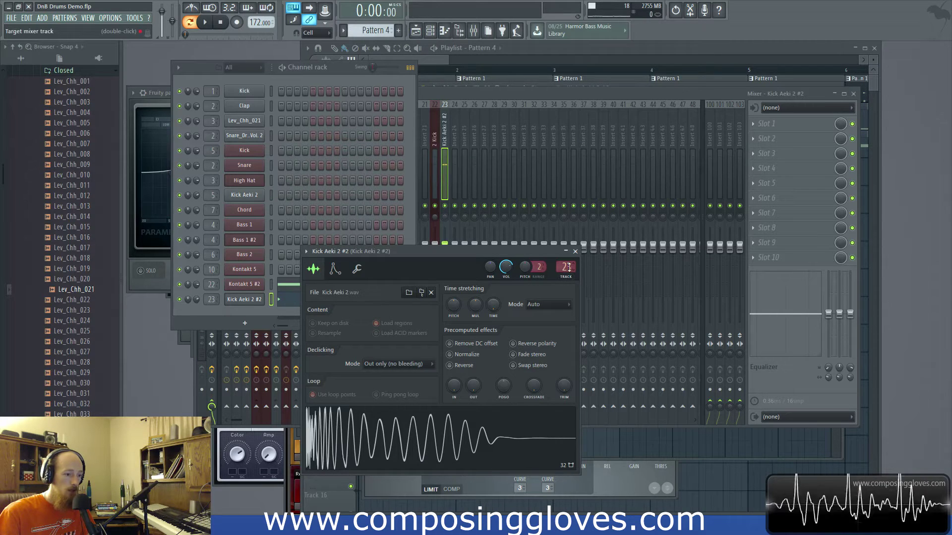
Step: Route Kick Aeki 2 #2 to mixer track 22 so that it shares the 2 Kick track's Maximus
scroll(569, 268, down, 1)
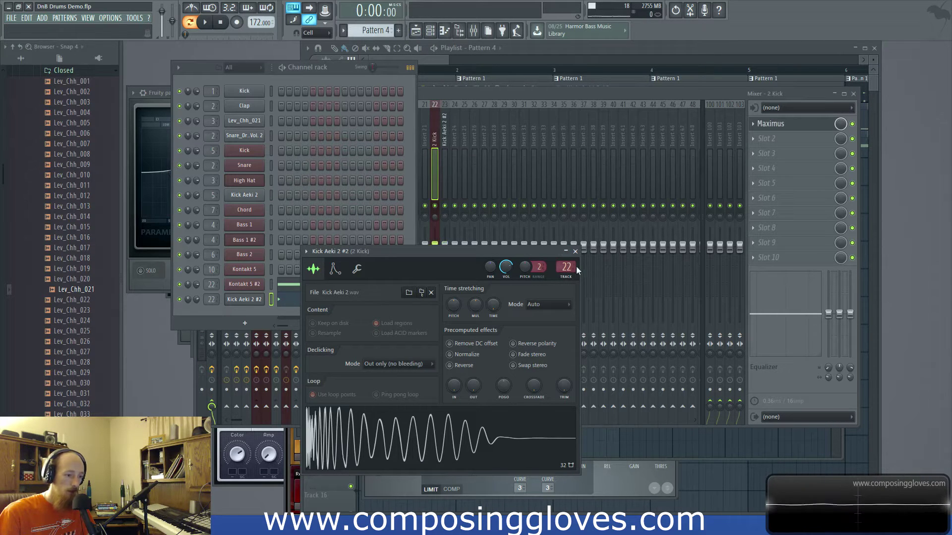
click(430, 141)
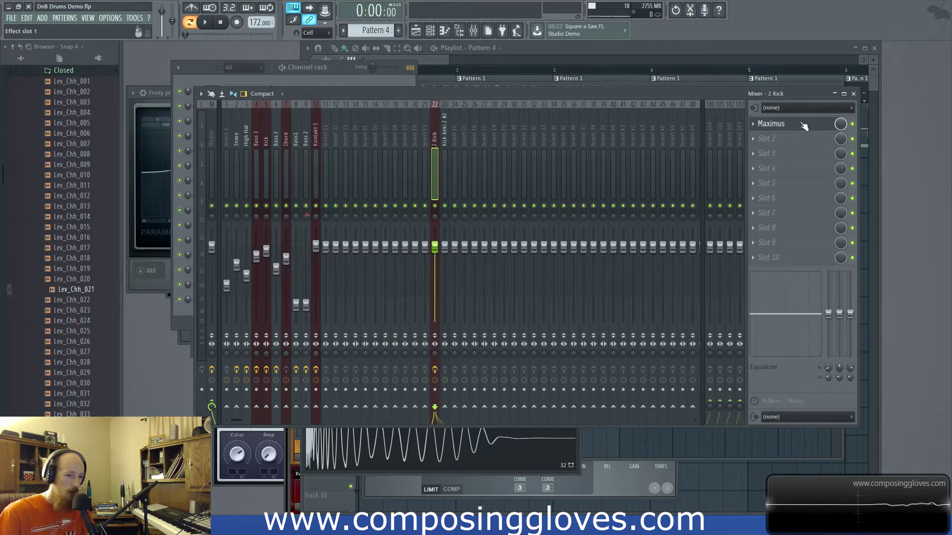
click(347, 79)
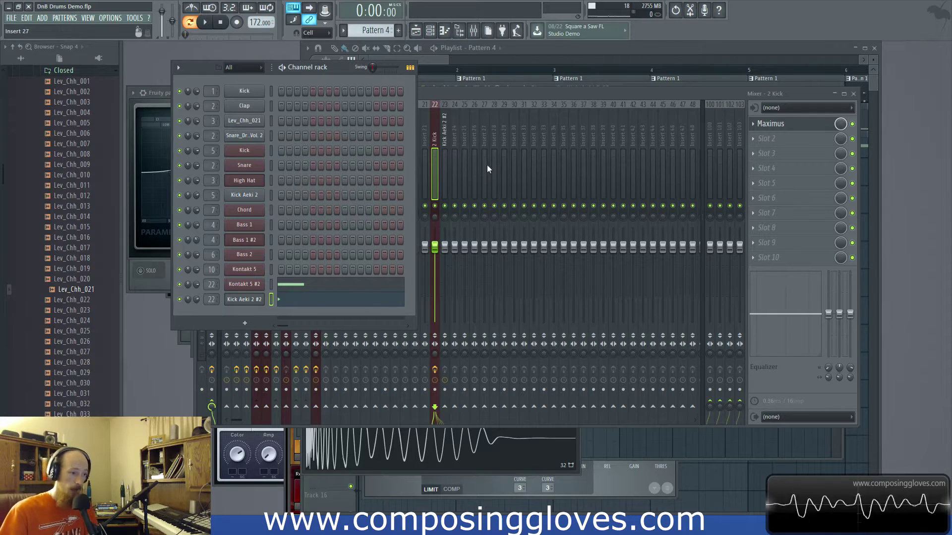
Step: Examine the effect chains and routing of the Bass1, Bass 2 and 2 Kick mixer tracks
click(480, 100)
click(302, 142)
click(297, 142)
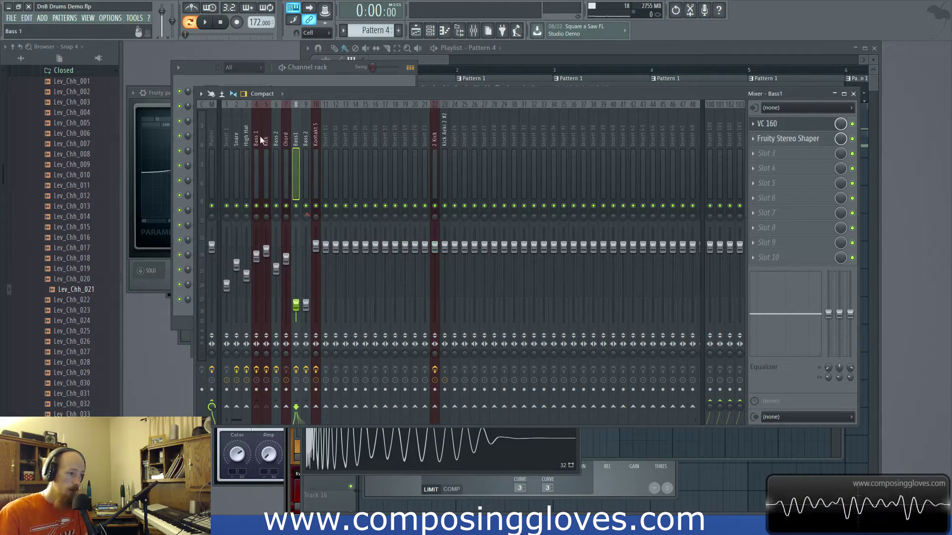
click(276, 144)
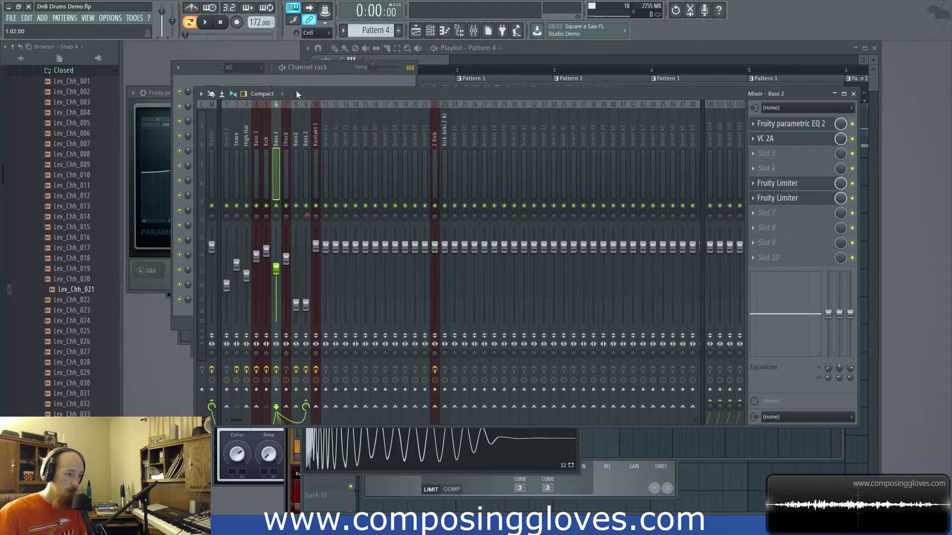
click(296, 141)
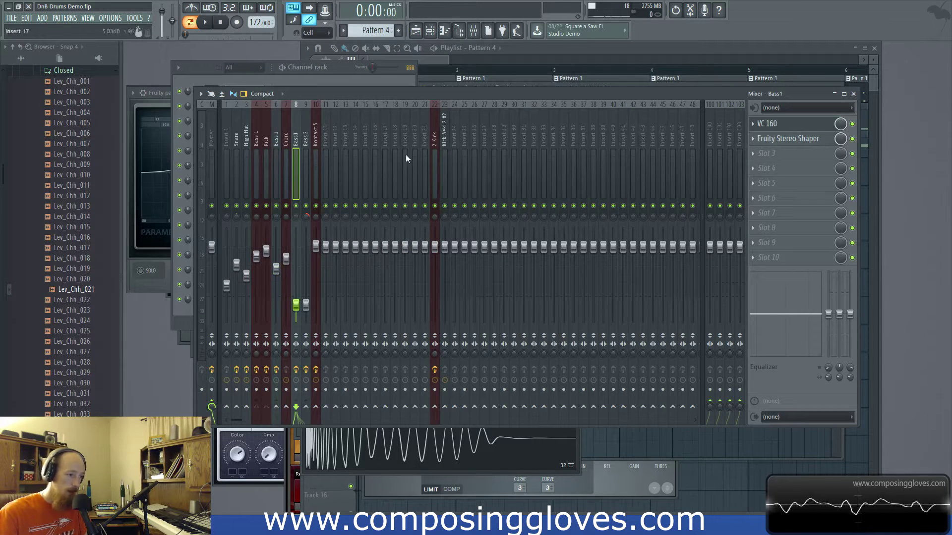
click(432, 141)
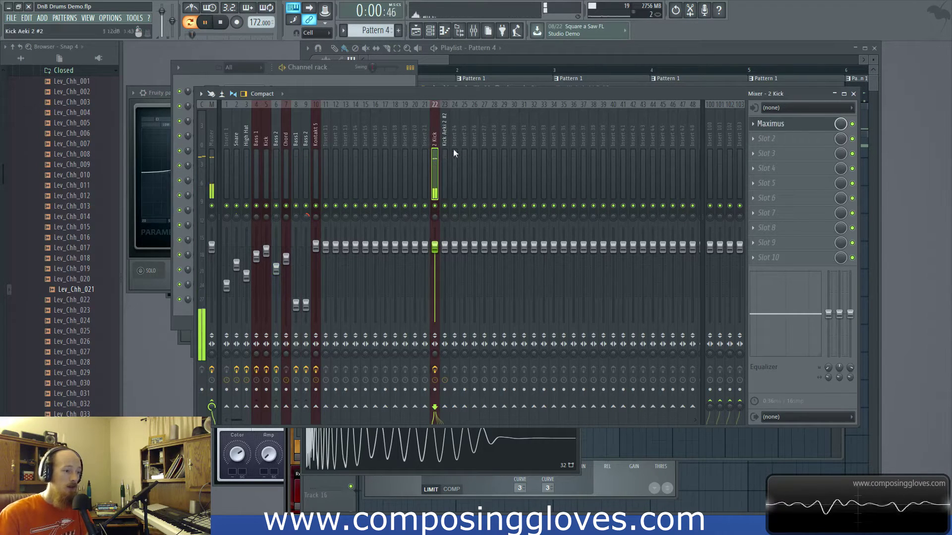
Step: Open Maximus on the 2 Kick track and audition the layered kicks through its low band
click(337, 77)
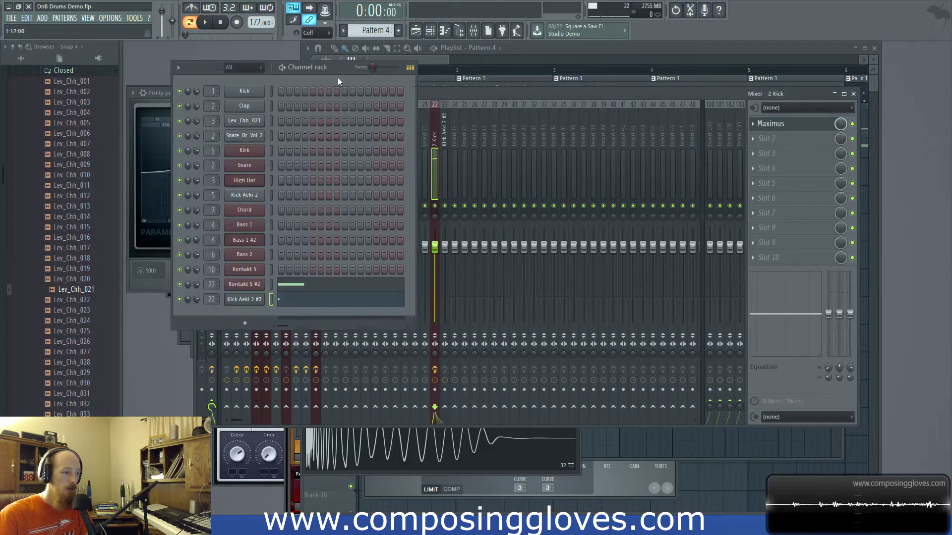
click(783, 127)
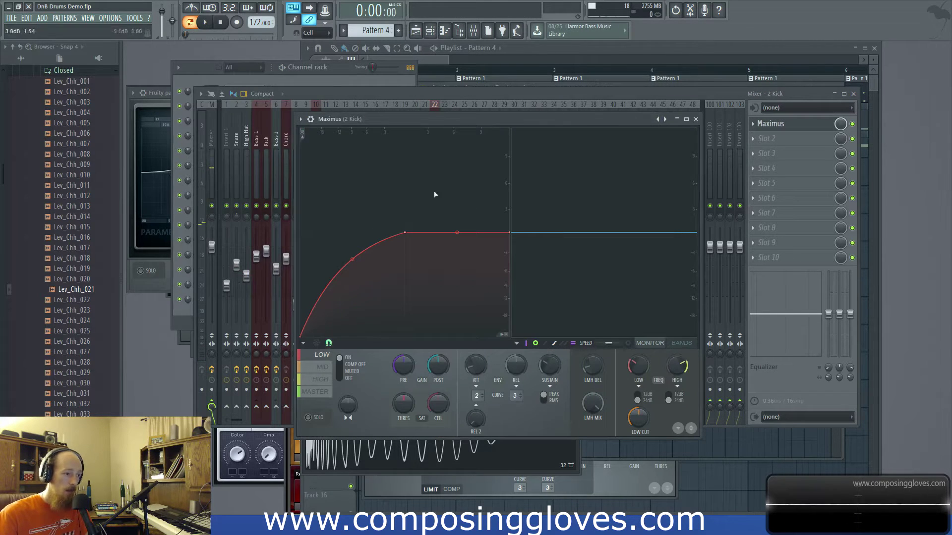
click(338, 74)
drag(212, 299, 212, 292)
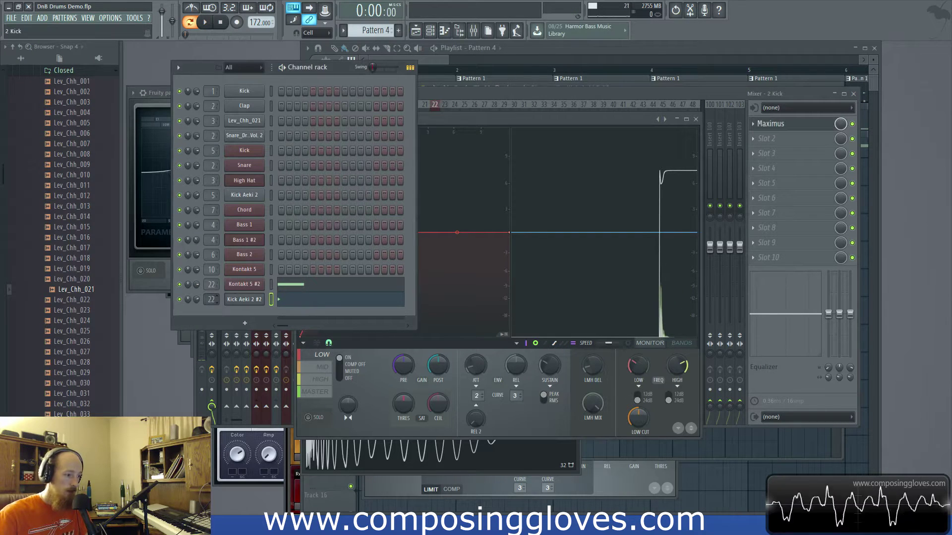
click(250, 301)
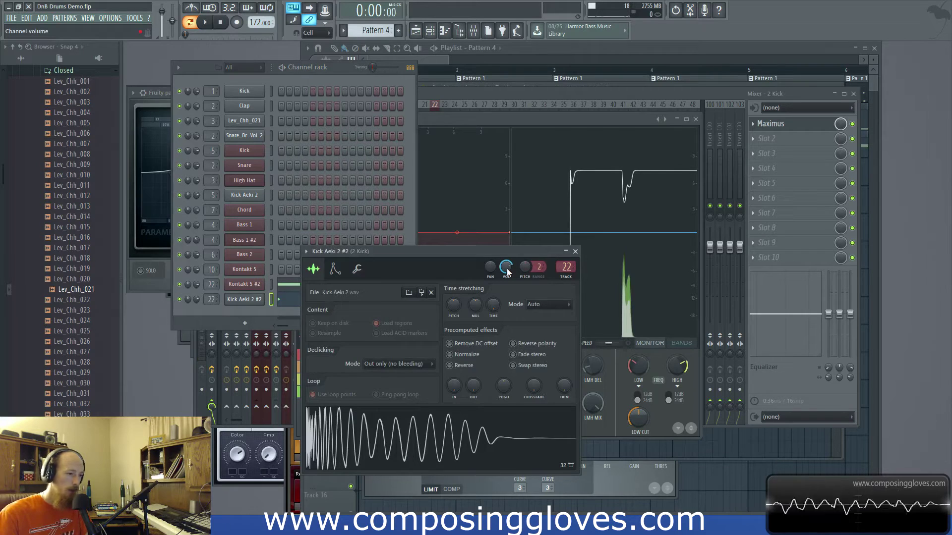
key(space)
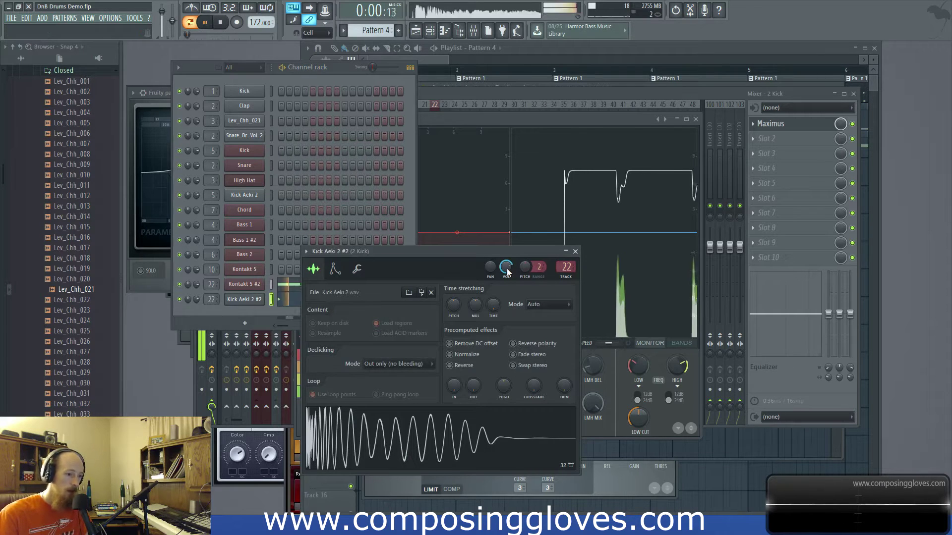
key(space)
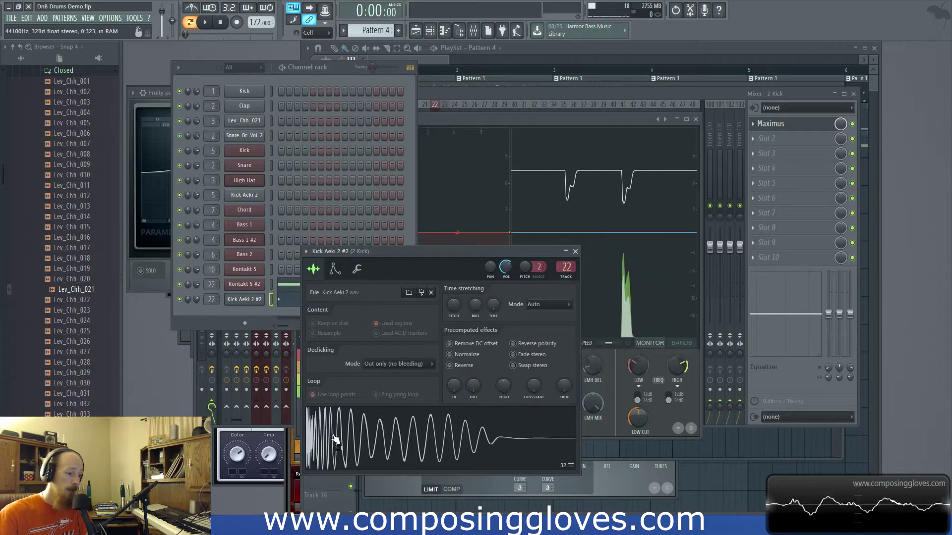
Step: Fade out the tail of the Kick Aeki 2 #2 sample and lower its channel volume to 55% during playback
mouse_move(473, 386)
mouse_down()
mouse_move(473, 377)
mouse_move(475, 394)
mouse_up()
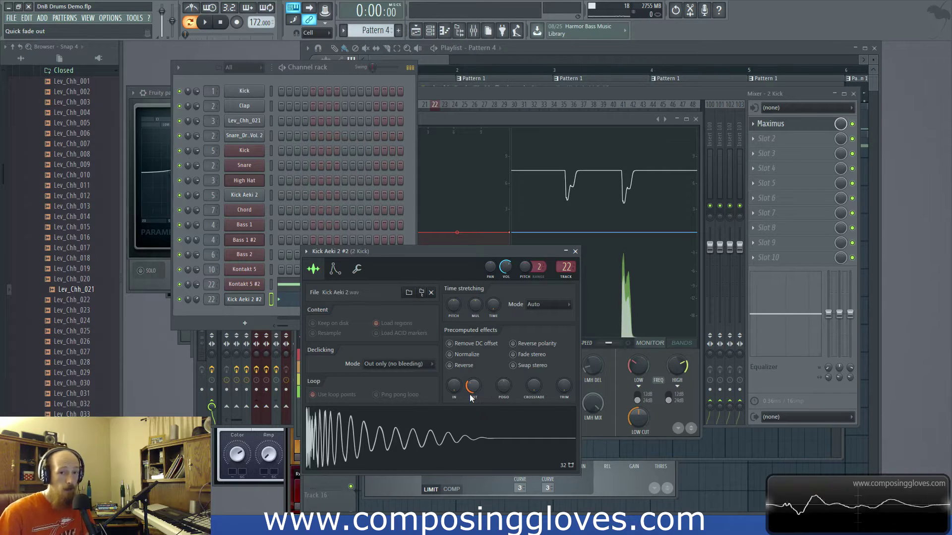
key(space)
drag(469, 394, 473, 391)
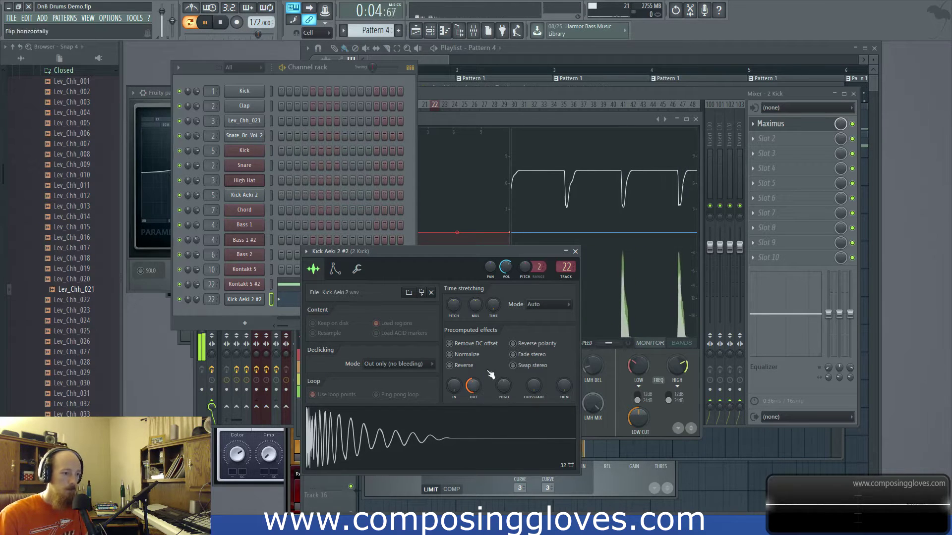
drag(505, 268, 505, 281)
scroll(505, 270, down, 1)
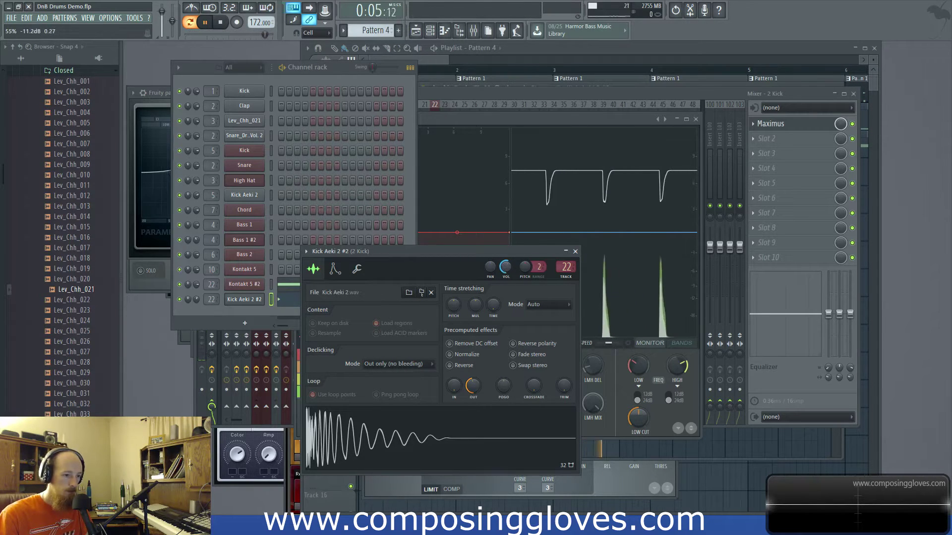
key(space)
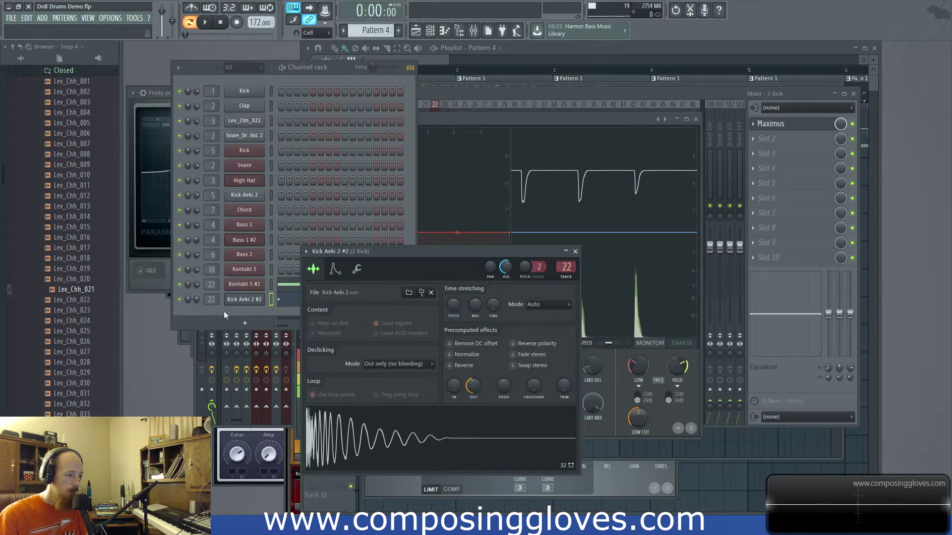
Step: Compare the note positions of Kontakt 5 #2 and Kick Aeki 2 #2 in the piano roll
click(228, 310)
click(315, 283)
scroll(433, 355, up, 4)
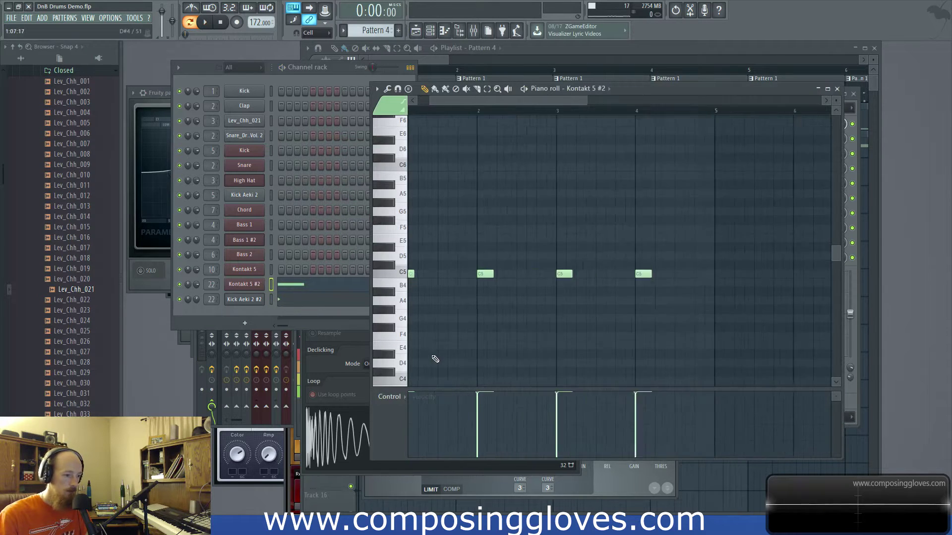
scroll(567, 341, down, 5)
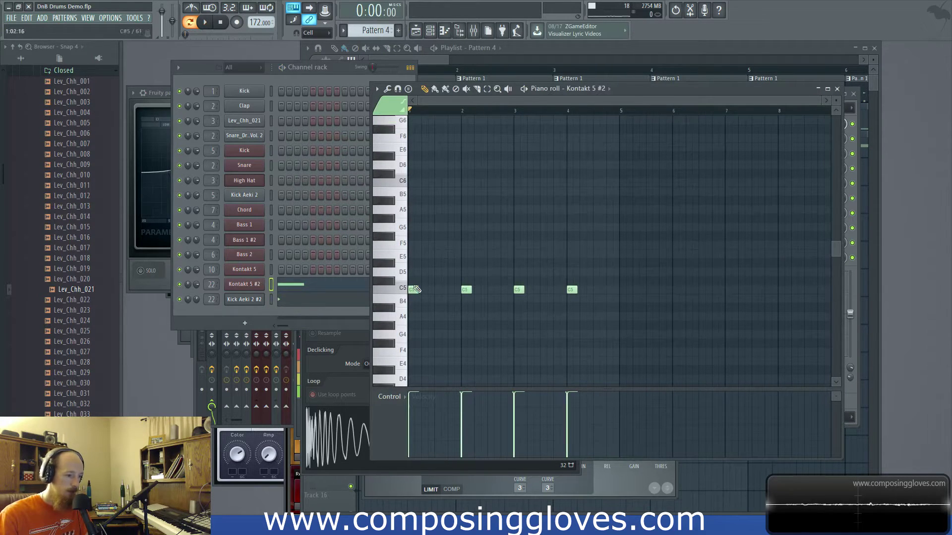
click(316, 299)
click(333, 298)
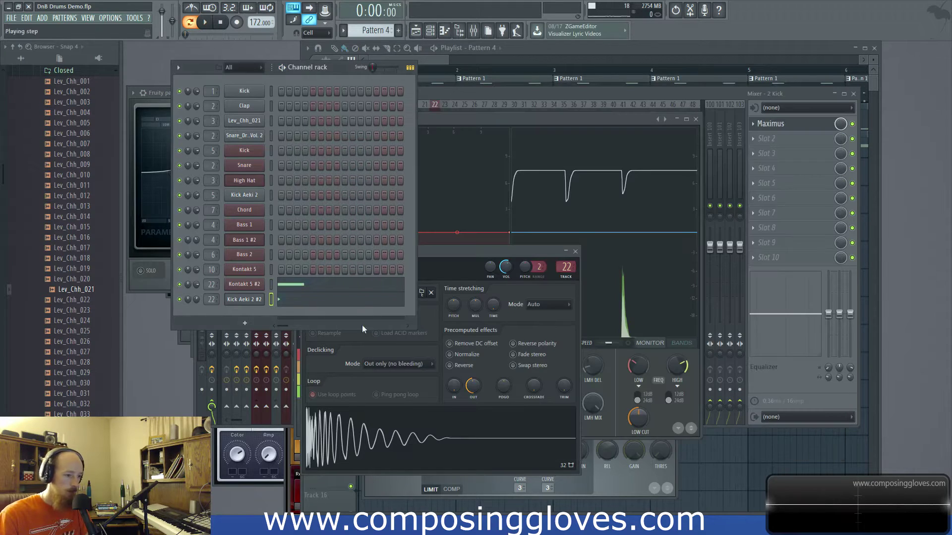
click(334, 298)
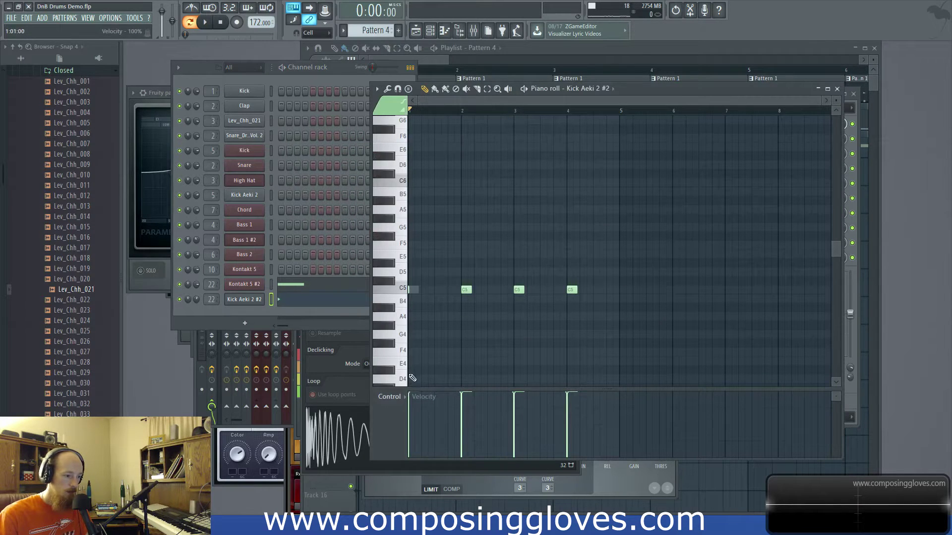
Step: Audition the layered kick pattern and lower the Kick Aeki 2 #2 channel volume to 53%
click(251, 299)
key(space)
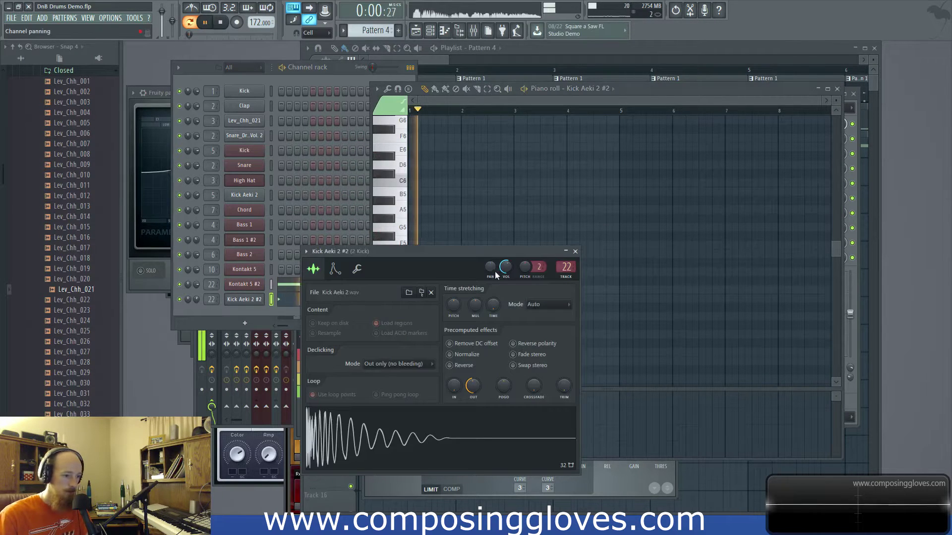
key(space)
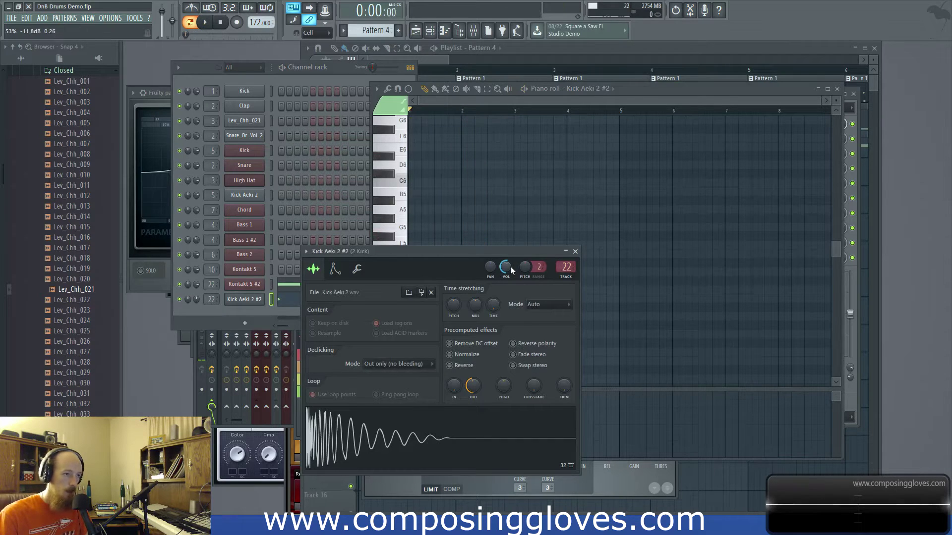
drag(521, 253, 378, 235)
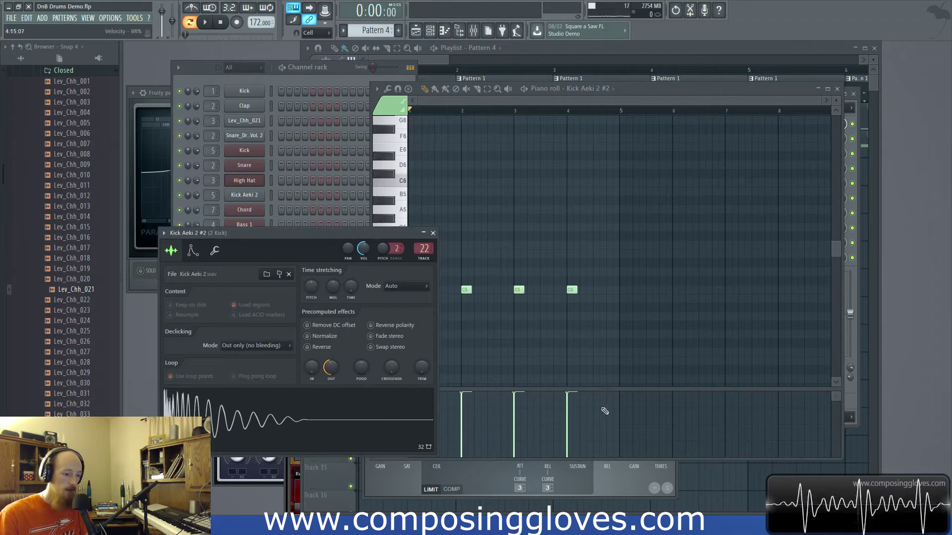
drag(333, 236, 459, 221)
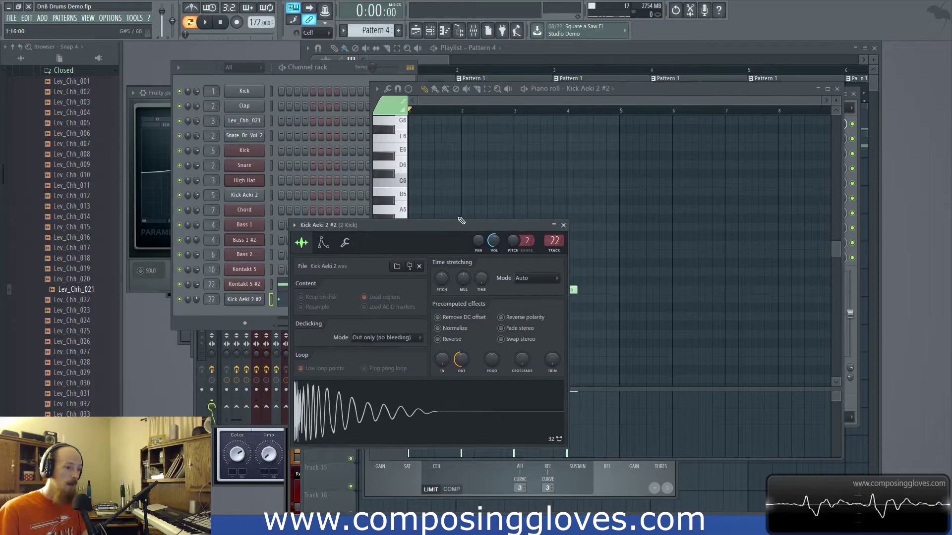
Step: Audition the layered kick pattern and lower the Kick Aeki 2 #2 channel volume to 52%
drag(492, 230, 492, 216)
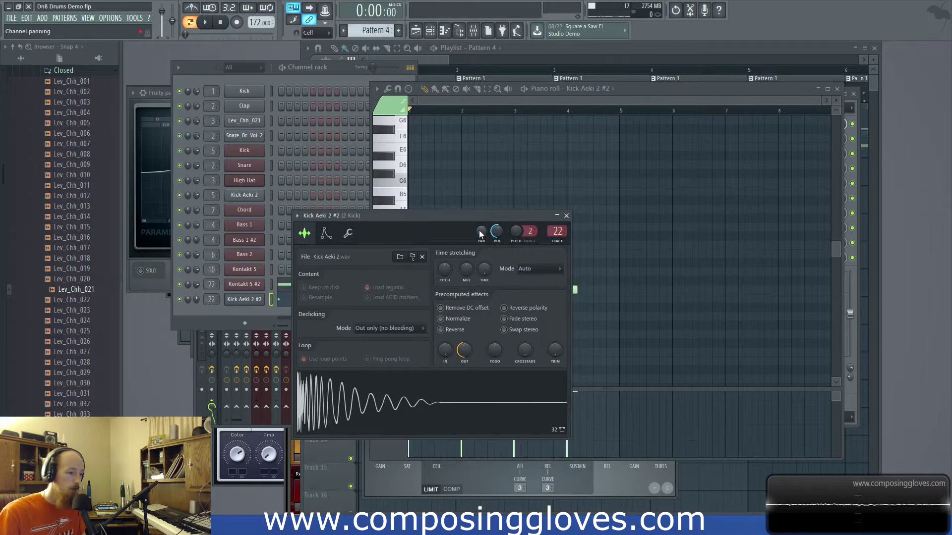
key(space)
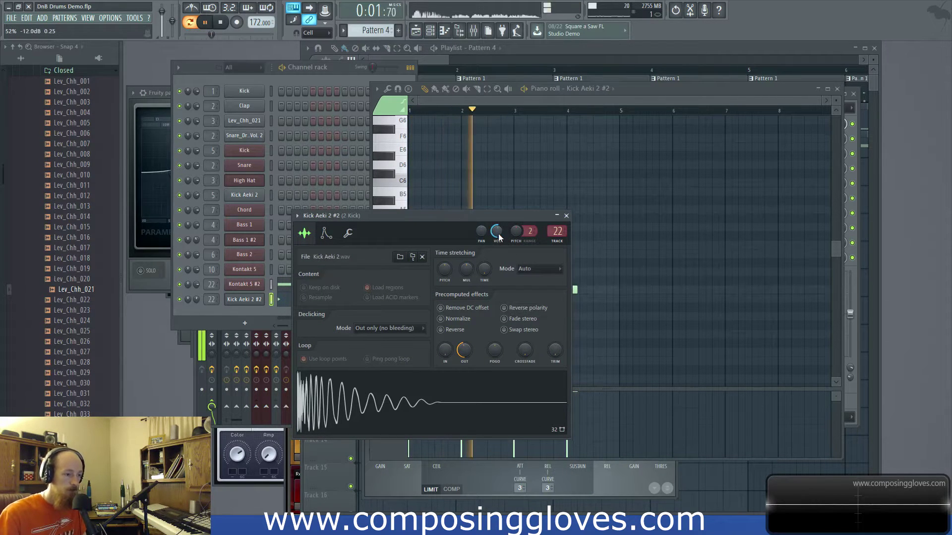
key(space)
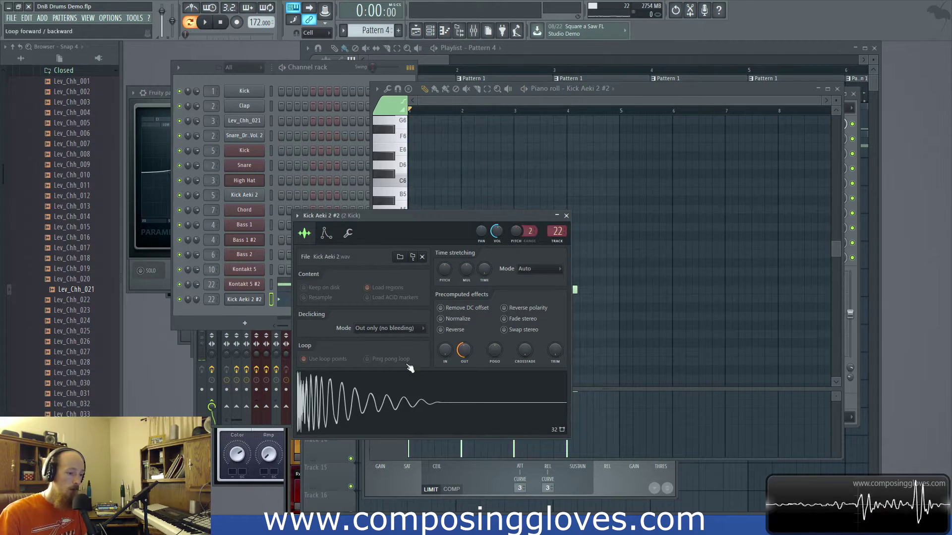
drag(438, 220, 443, 209)
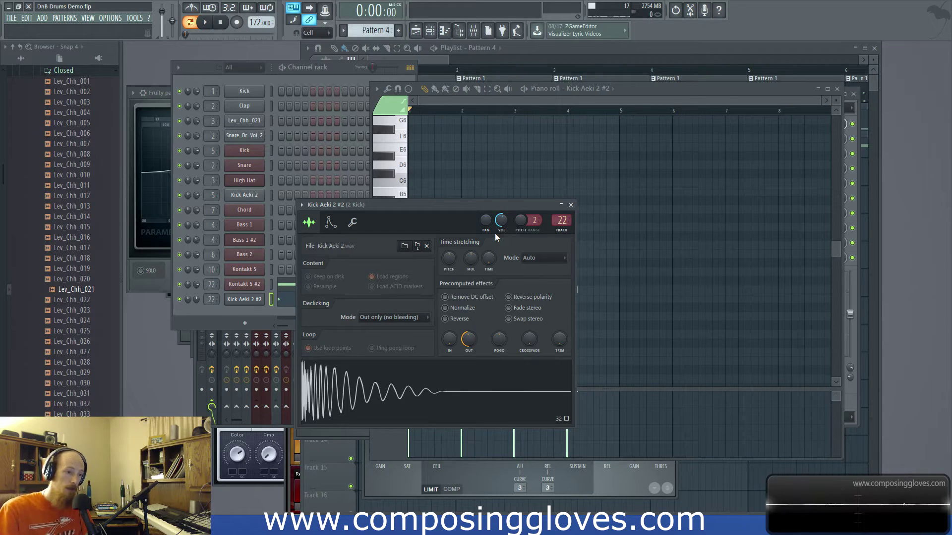
Step: Add Fruity parametric EQ 2 to the effect slot below Maximus on the 2 Kick mixer track and close its window
click(473, 31)
click(765, 139)
key(Escape)
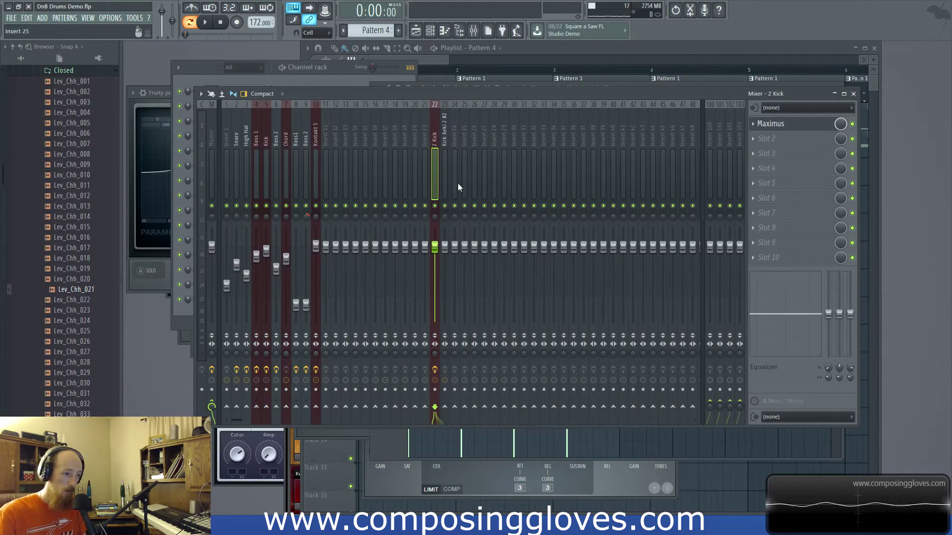
key(F8)
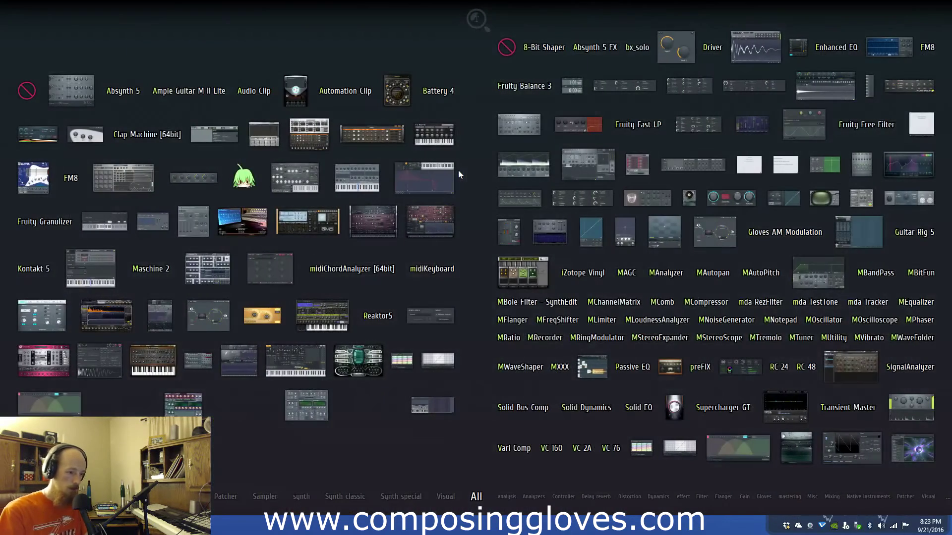
text(eq)
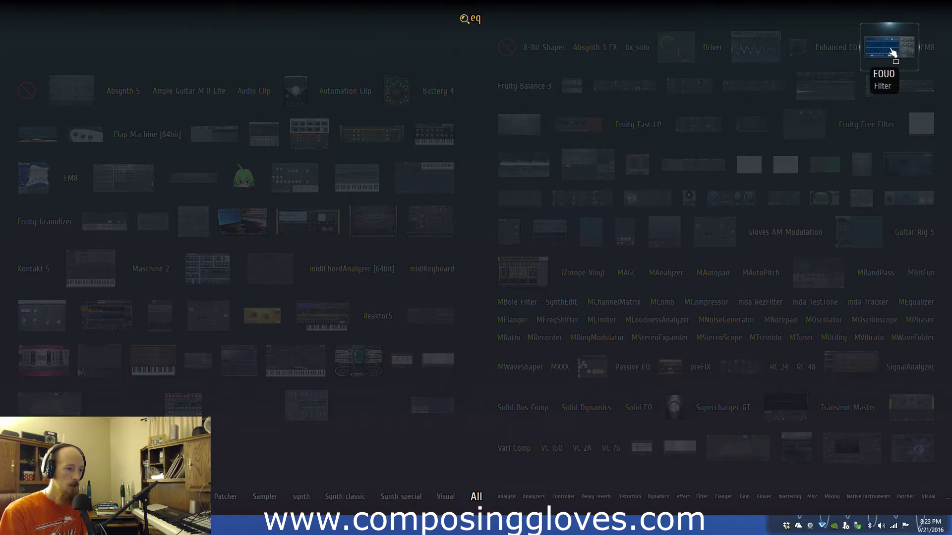
text(2)
key(BackSpace)
key(BackSpace)
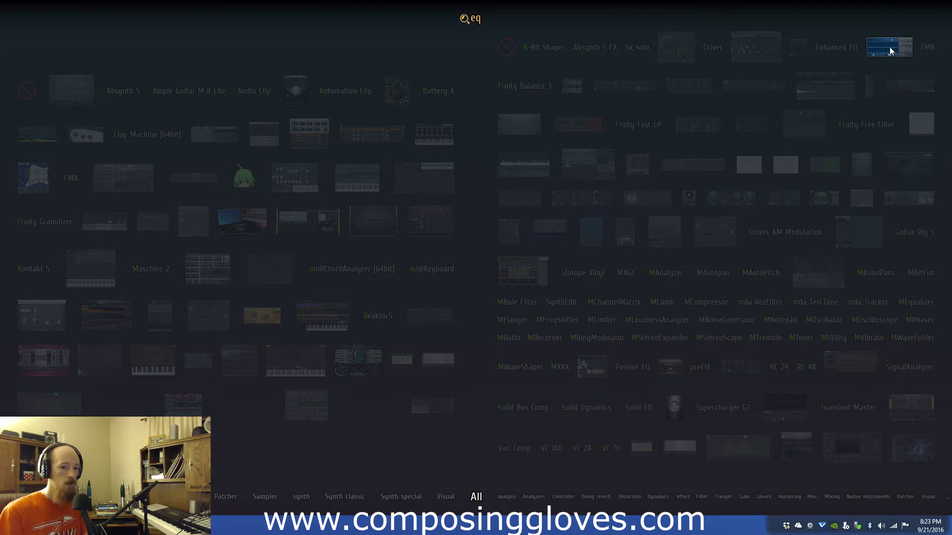
text(2)
click(909, 165)
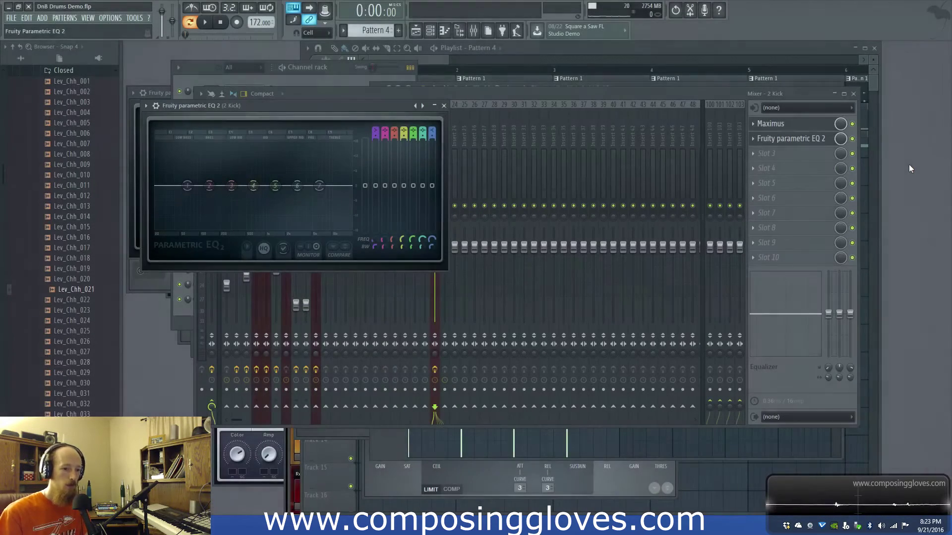
drag(335, 109, 638, 103)
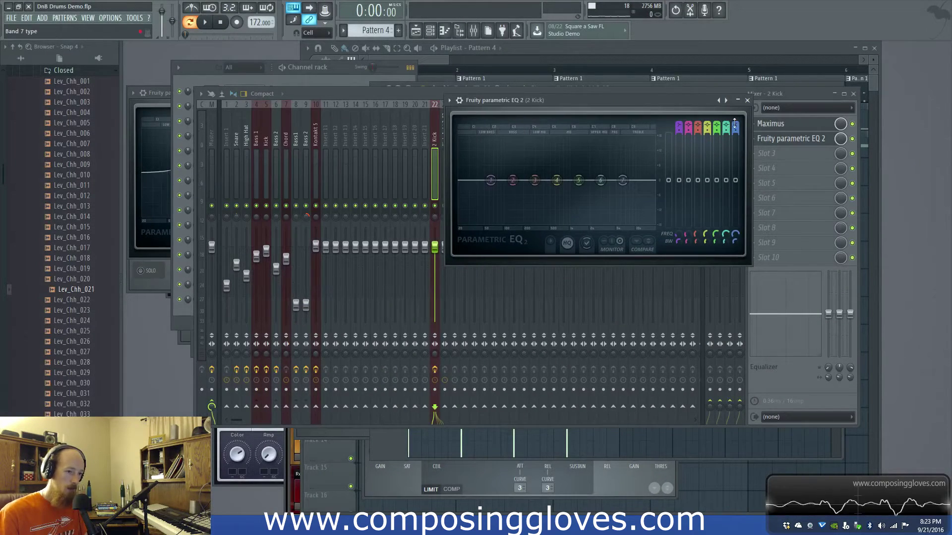
click(748, 100)
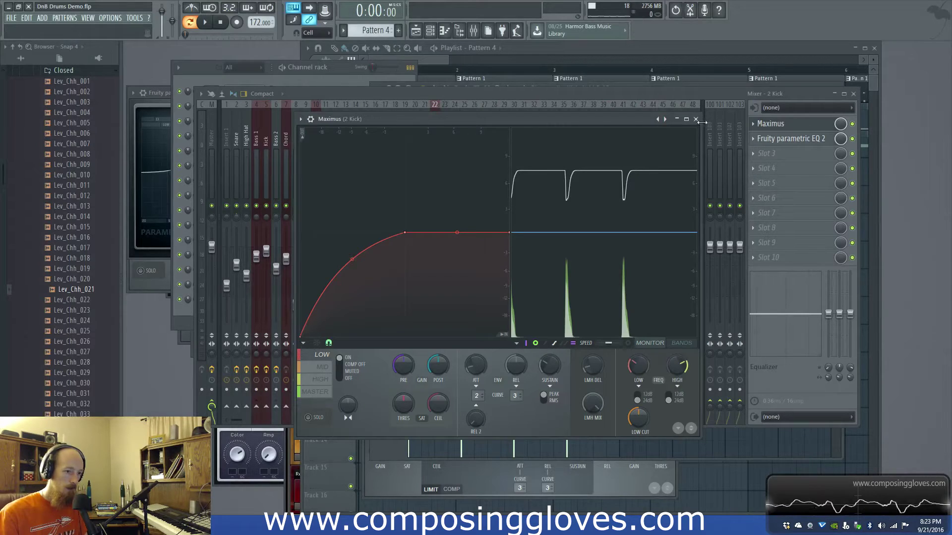
click(725, 112)
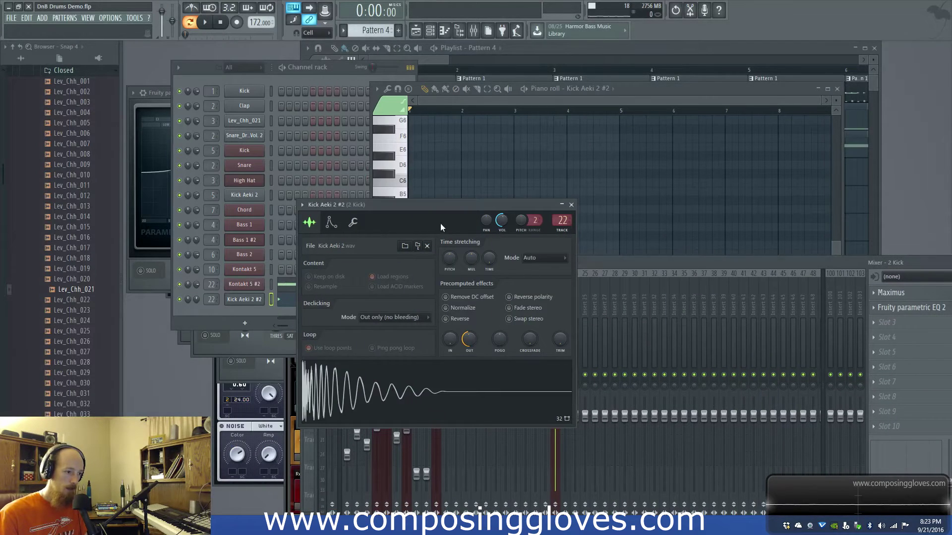
drag(446, 210, 425, 142)
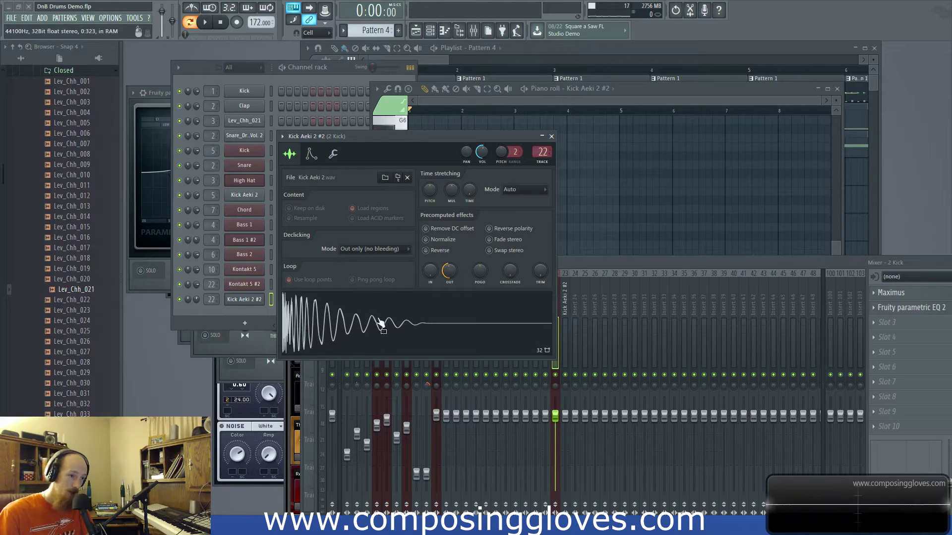
drag(444, 137, 447, 127)
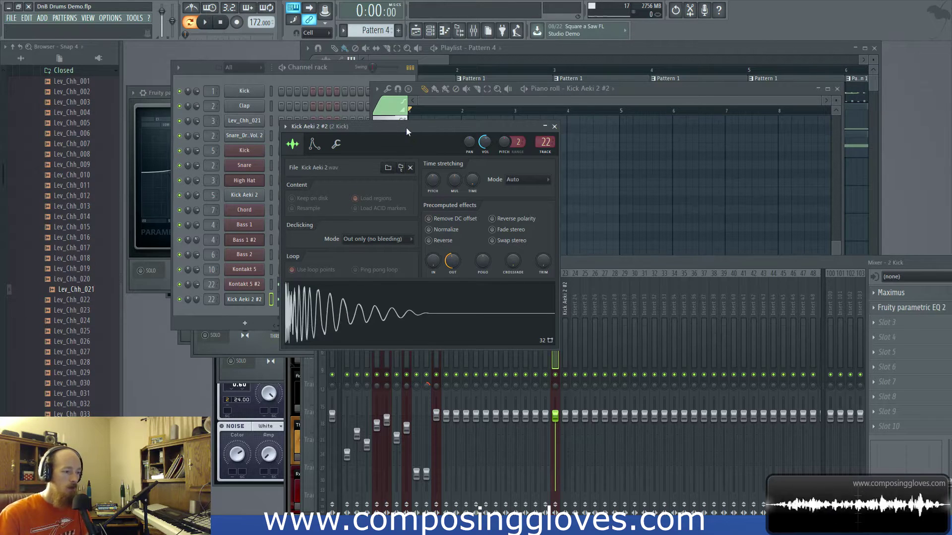
drag(406, 126, 402, 114)
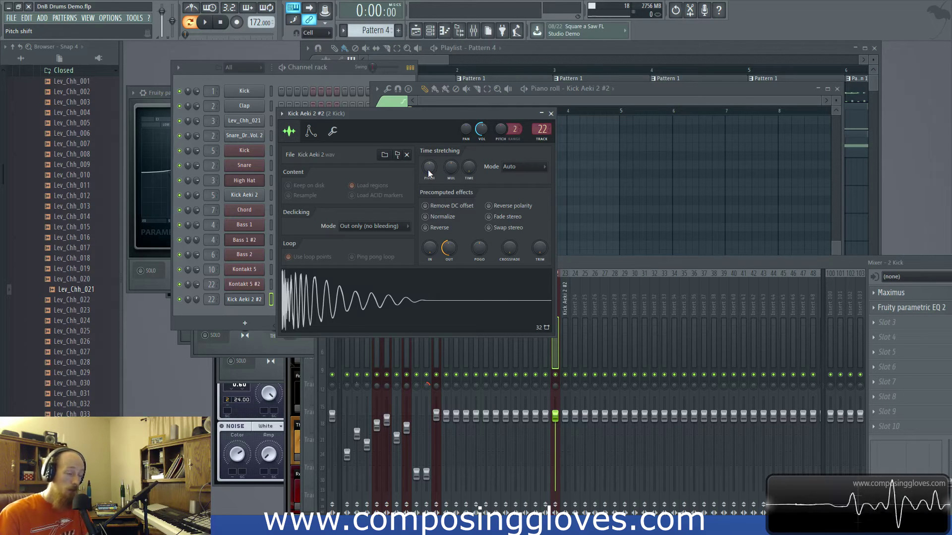
click(566, 49)
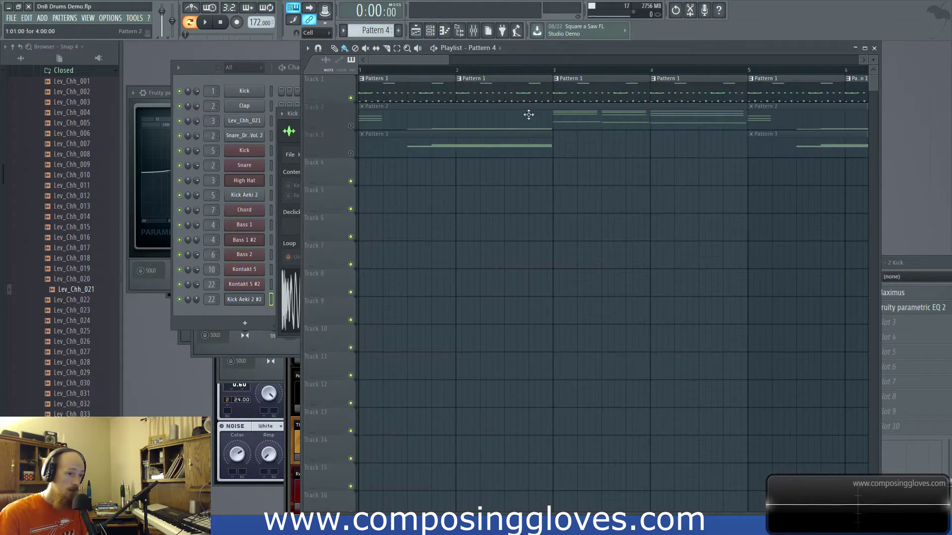
Step: Lower the time-stretching pitch of Kick Aeki 2 #2 and readjust its fade-out while the pattern plays
click(279, 224)
key(space)
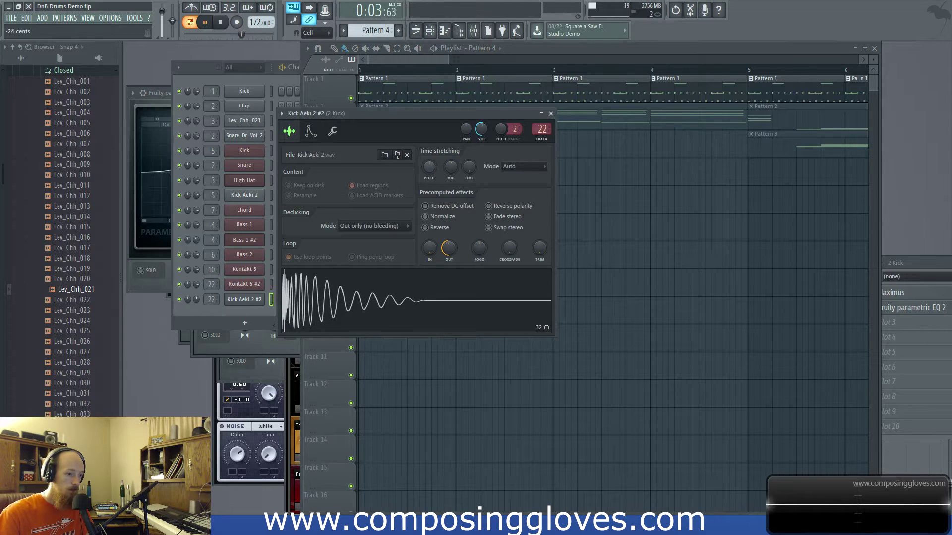
drag(430, 166, 429, 172)
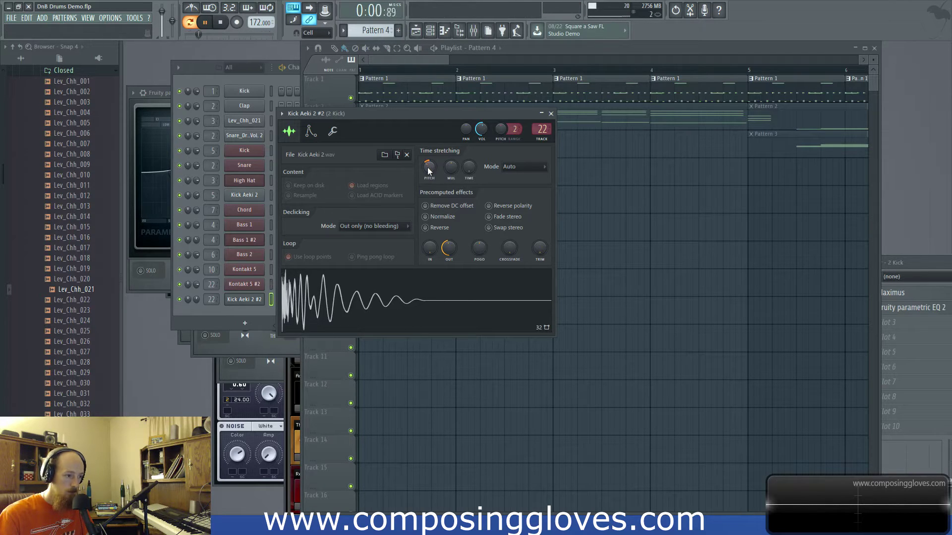
drag(427, 168, 429, 174)
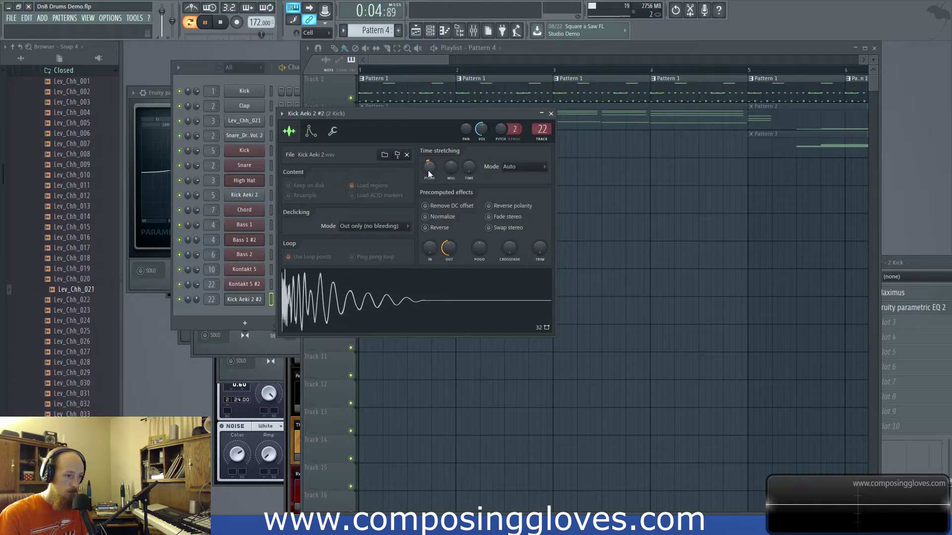
drag(426, 171, 427, 171)
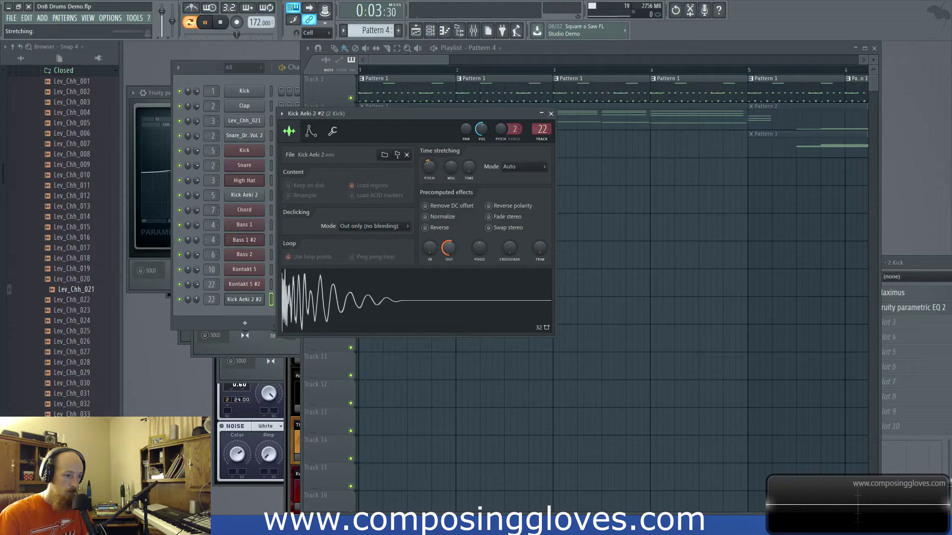
drag(445, 252, 445, 244)
drag(428, 167, 429, 172)
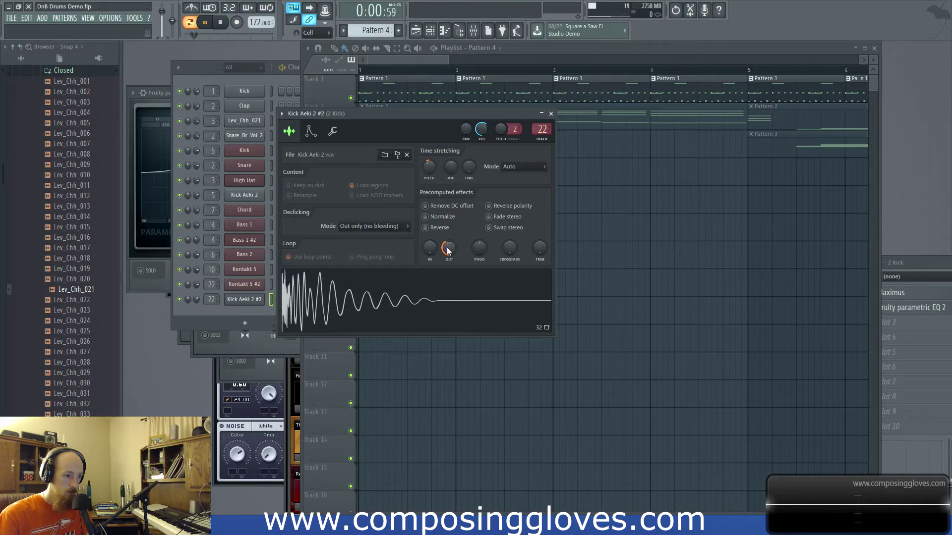
key(space)
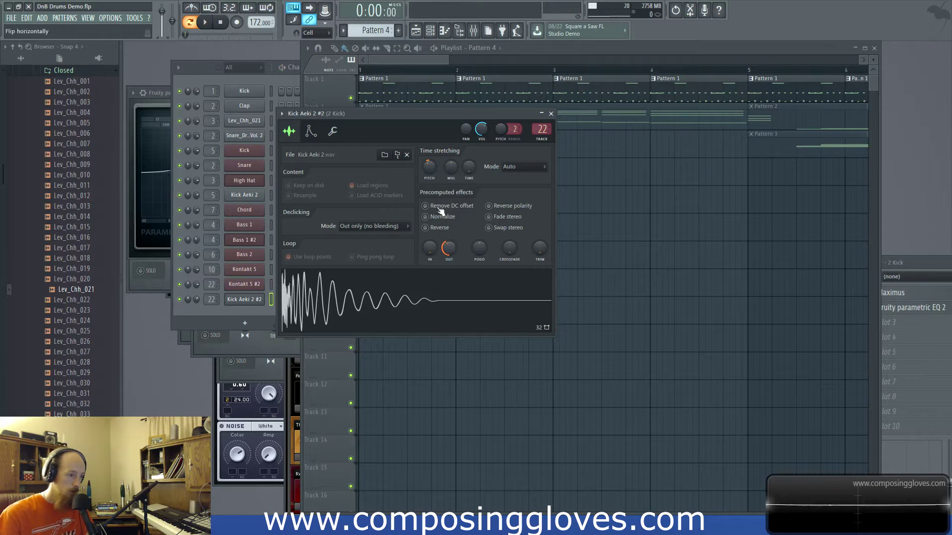
Step: Close the sampler settings and cut all Pattern 4 notes from the Kontakt 5 #2 and Kick Aeki 2 #2 channels
click(550, 114)
click(236, 79)
click(474, 31)
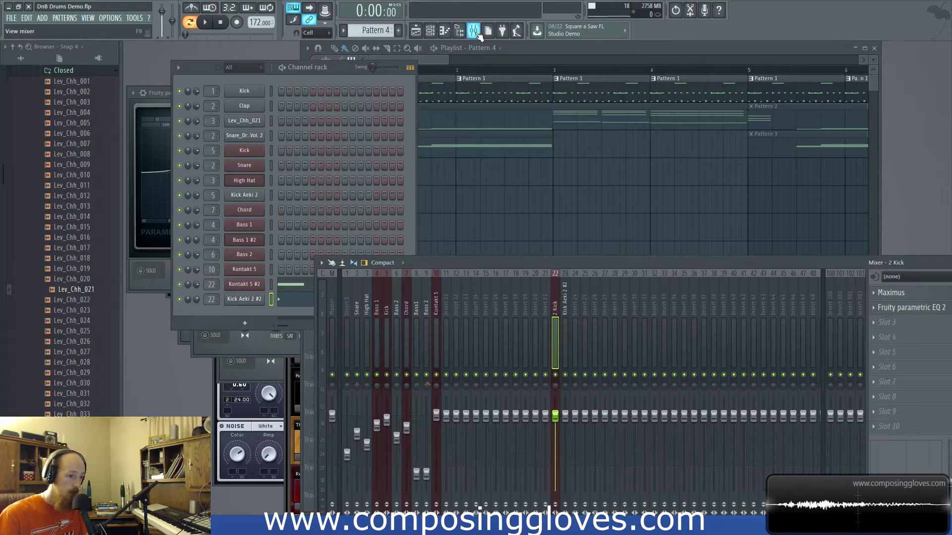
click(211, 305)
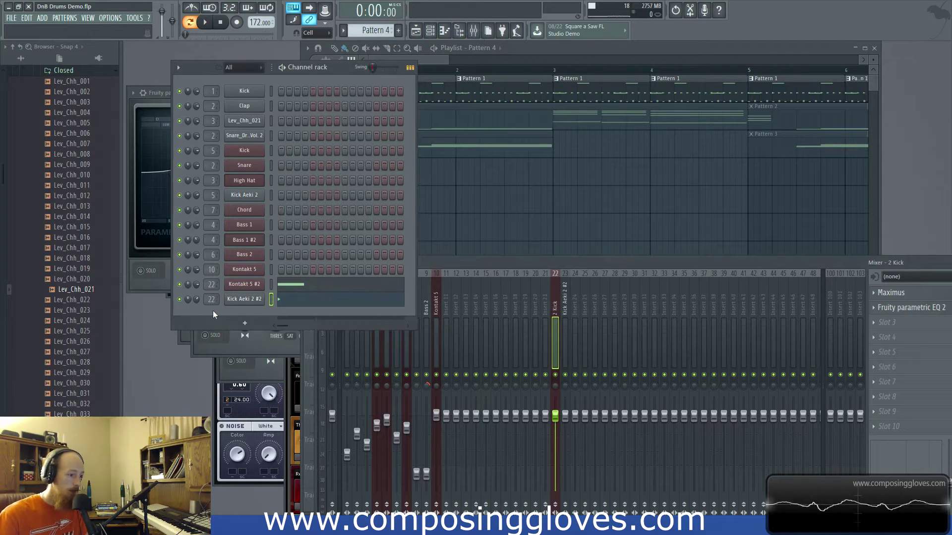
right_click(255, 288)
click(364, 287)
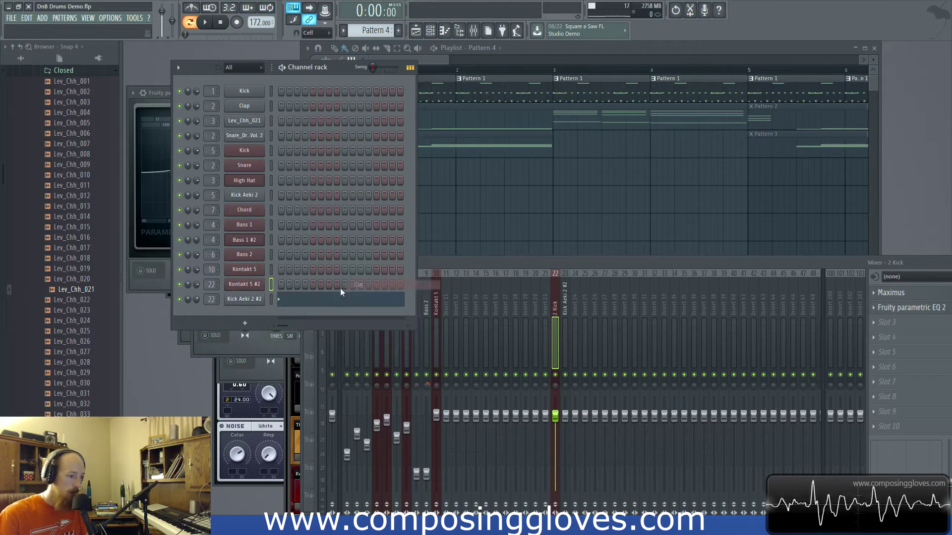
right_click(250, 302)
click(358, 301)
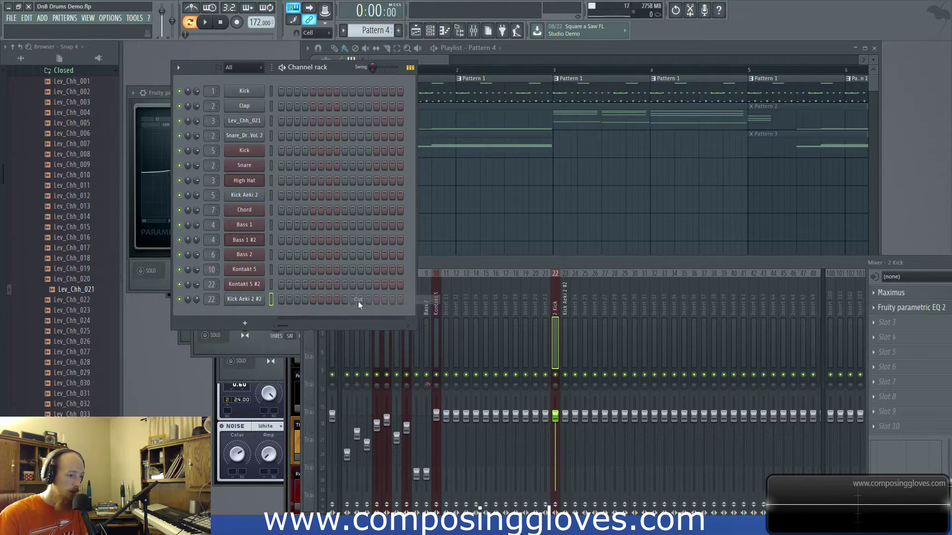
Step: Program and audition matching kicks on steps 1 and 11, using C5 notes for Kontakt 5 #2 and step hits for Kick Aeki 2 #2
right_click(251, 285)
click(284, 285)
click(417, 289)
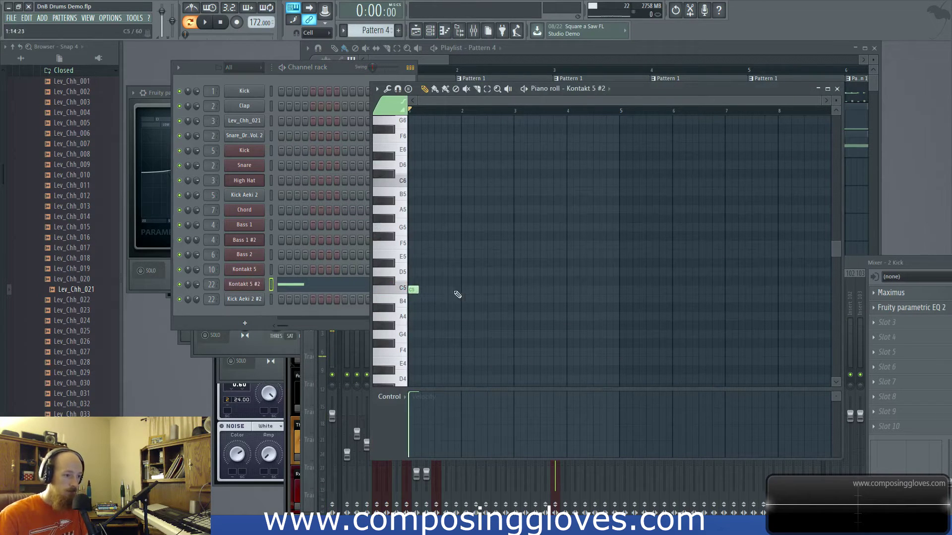
click(452, 290)
click(282, 299)
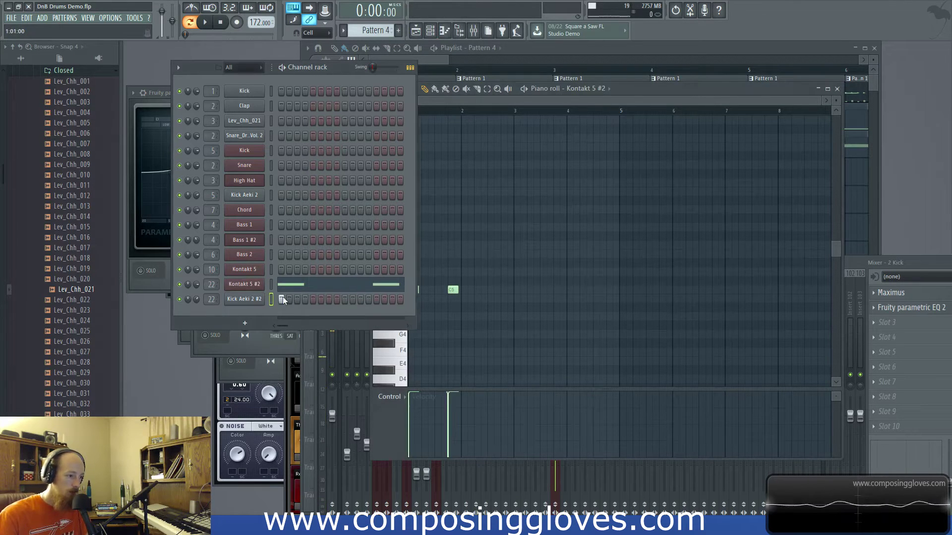
click(360, 298)
drag(452, 290, 446, 293)
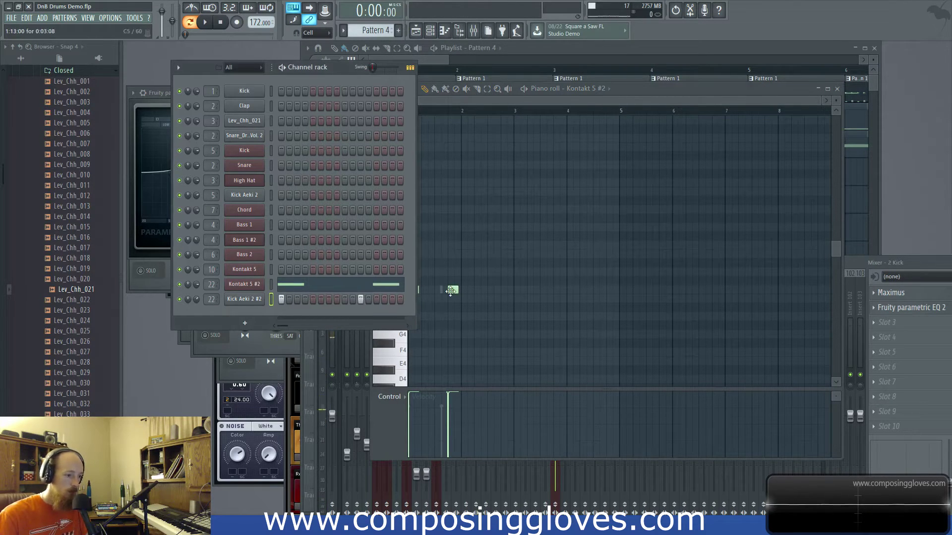
key(space)
key(space)
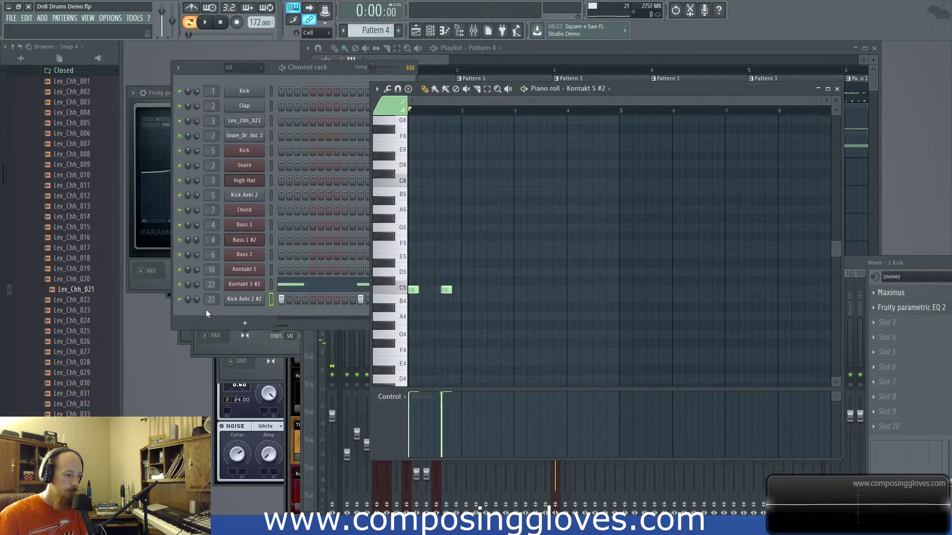
Step: Retune the Kick Aeki 2 #2 time-stretching pitch to about -150 cents while auditioning the new kick pattern
click(207, 310)
click(258, 299)
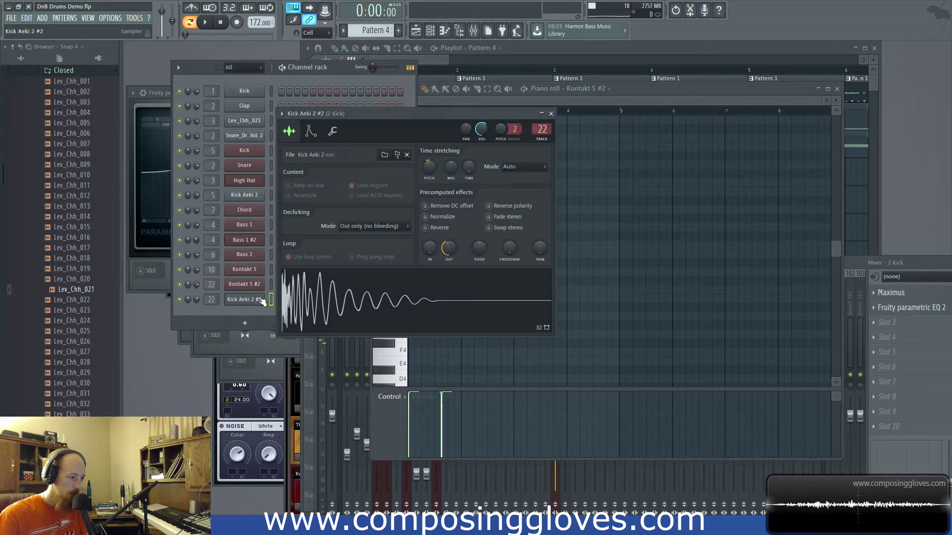
key(space)
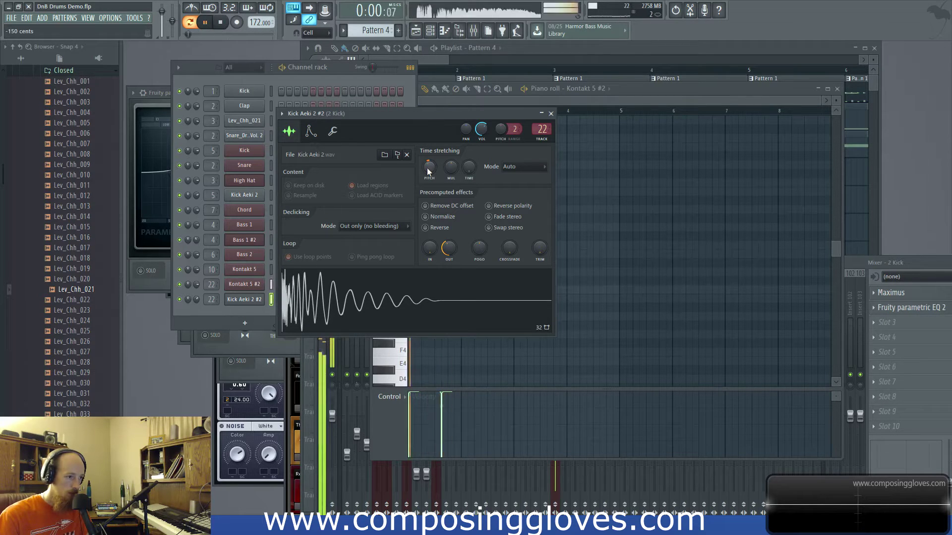
scroll(427, 168, down, 1)
key(space)
Step: Reshape the low and mid band curves of Maximus on the 2 Kick mixer track while the pattern plays
click(475, 30)
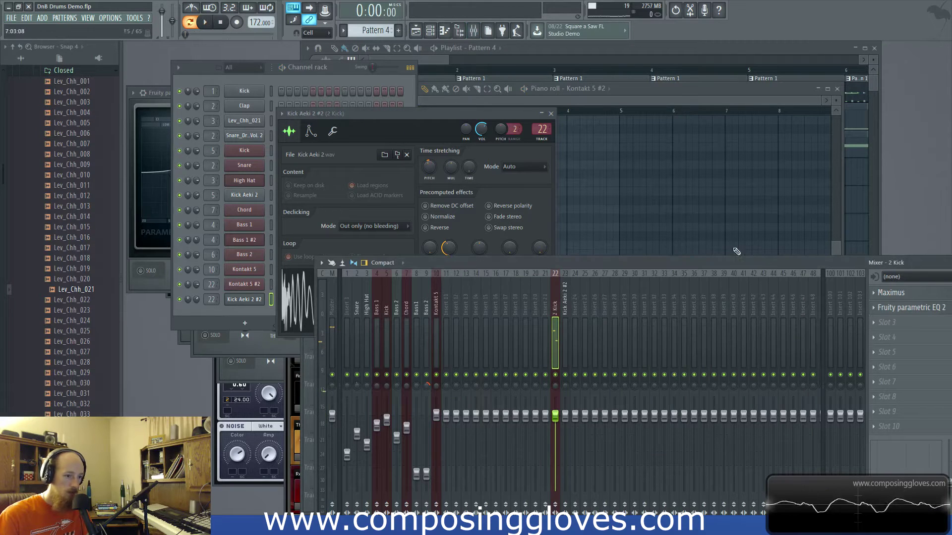
drag(740, 262, 614, 171)
click(807, 203)
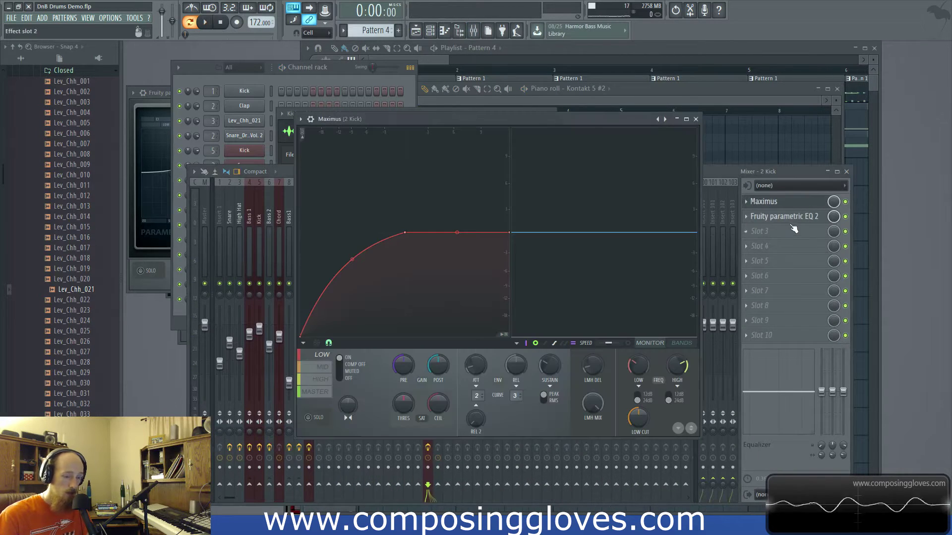
key(space)
mouse_move(352, 260)
mouse_down()
mouse_move(352, 235)
mouse_move(352, 264)
mouse_up()
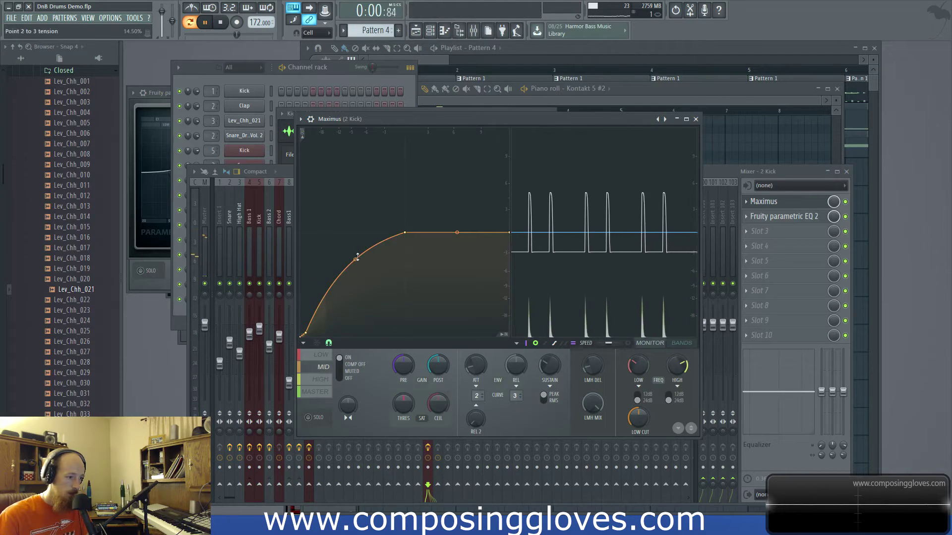
drag(357, 258, 355, 246)
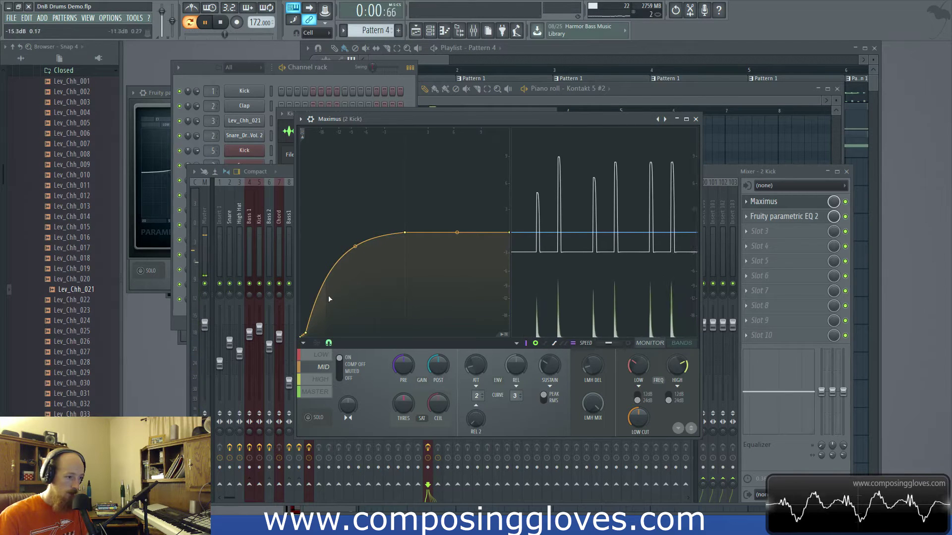
key(space)
Step: Shape the 2 Kick parametric EQ during playback: cut the deepest lows, slightly boost bands 2 and 5, and dip band 4 at about 518 Hz
click(813, 217)
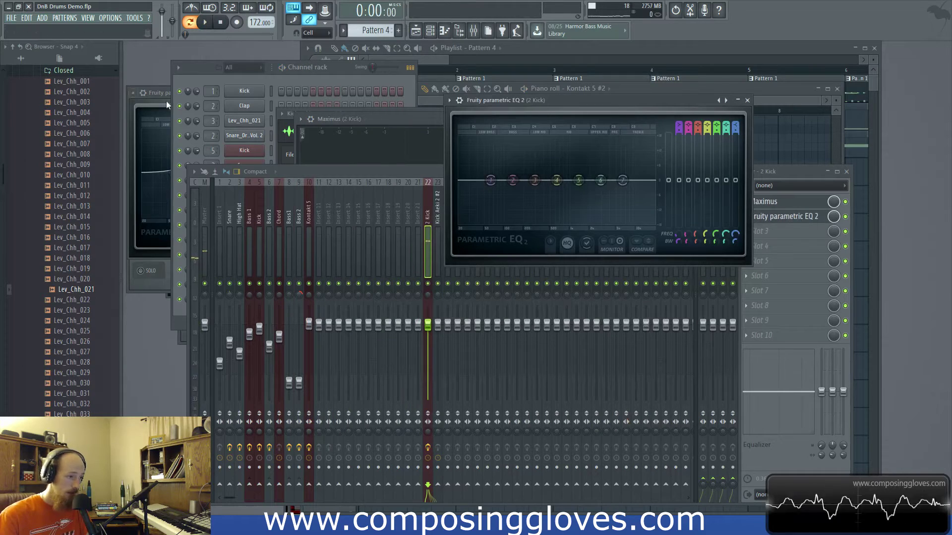
drag(576, 102, 492, 163)
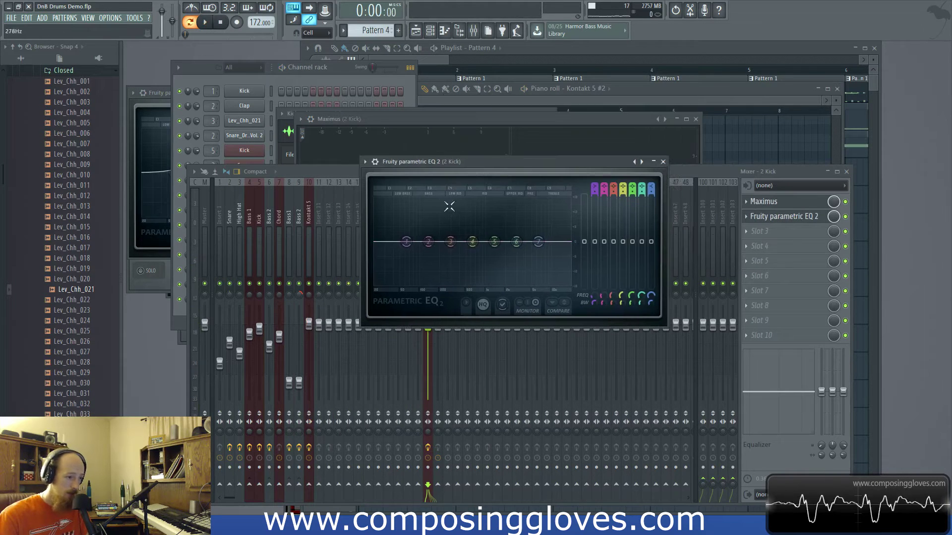
key(space)
drag(429, 242, 376, 282)
mouse_move(473, 241)
mouse_down()
mouse_move(465, 247)
mouse_move(504, 237)
mouse_move(464, 254)
mouse_up()
scroll(464, 254, down, 3)
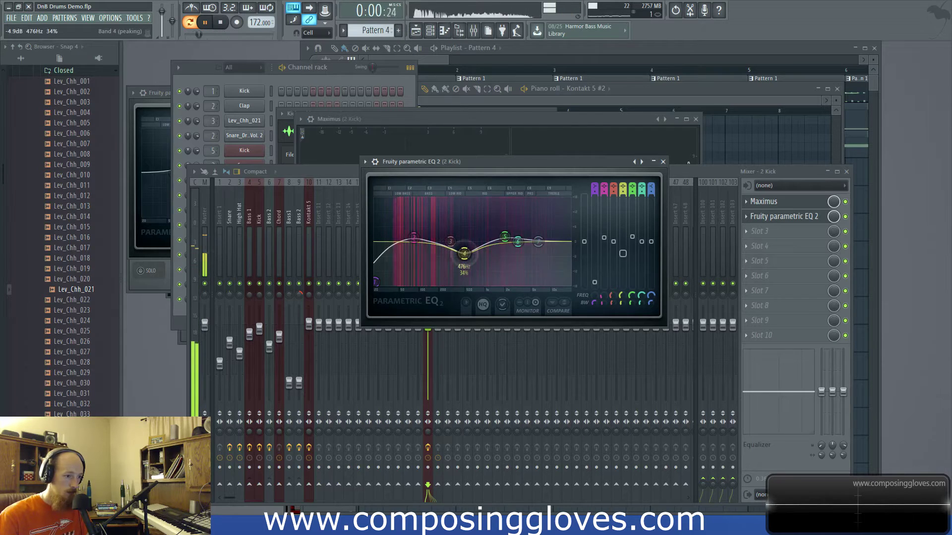
drag(463, 254, 467, 251)
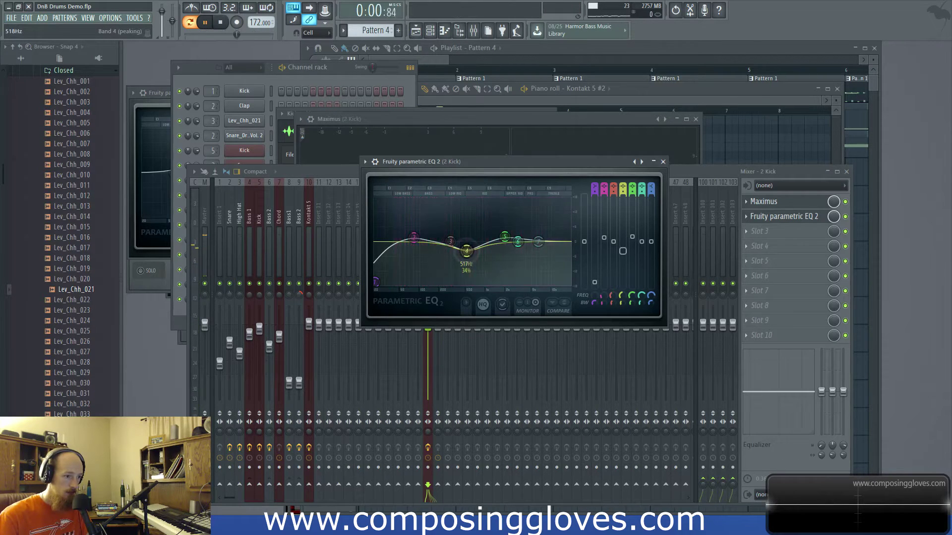
key(space)
Step: Open the Snare_Drum_10 sampler channel, audition its sample, and close its settings
click(346, 175)
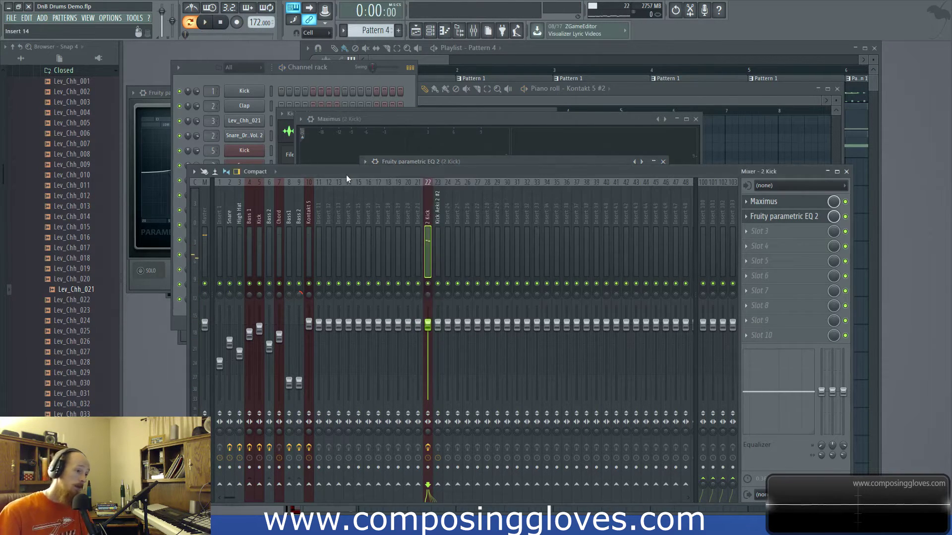
click(181, 316)
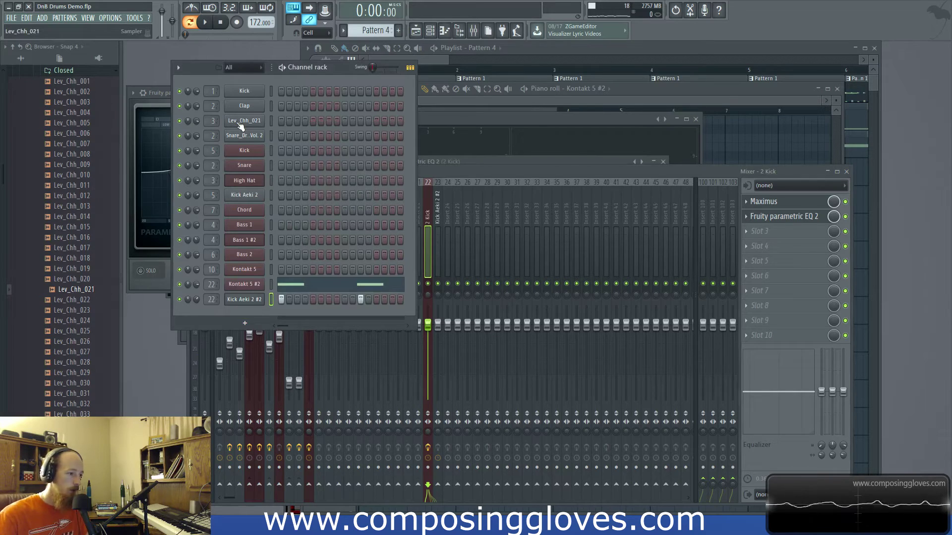
click(241, 125)
click(259, 137)
drag(290, 164, 433, 143)
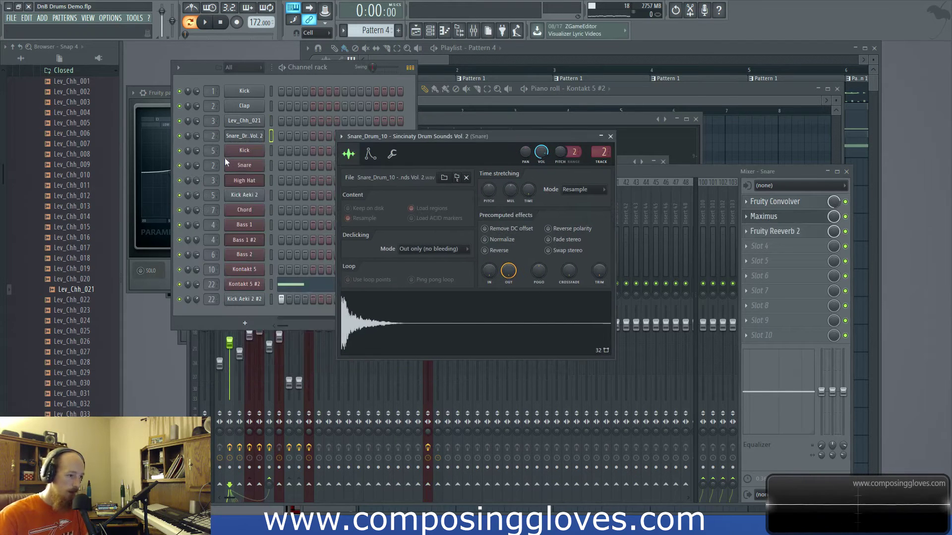
click(466, 343)
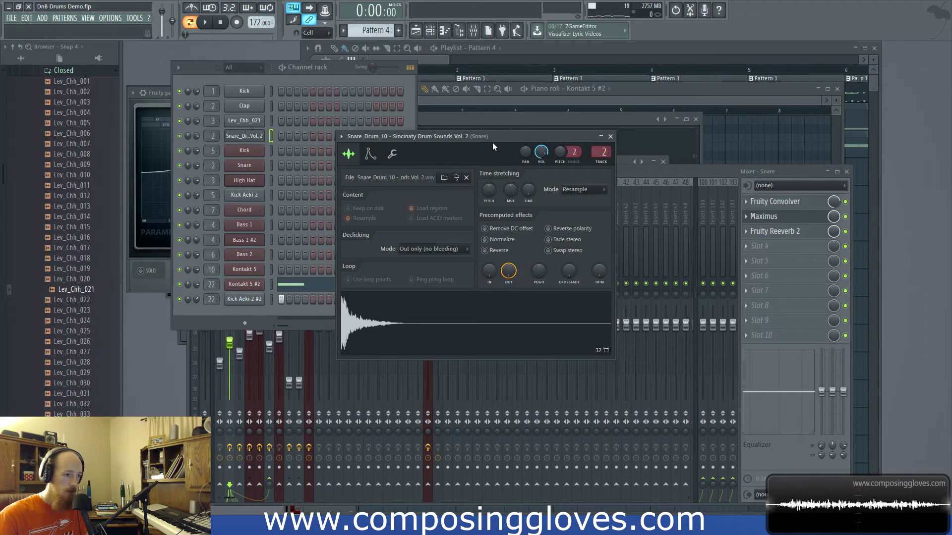
drag(502, 138, 508, 118)
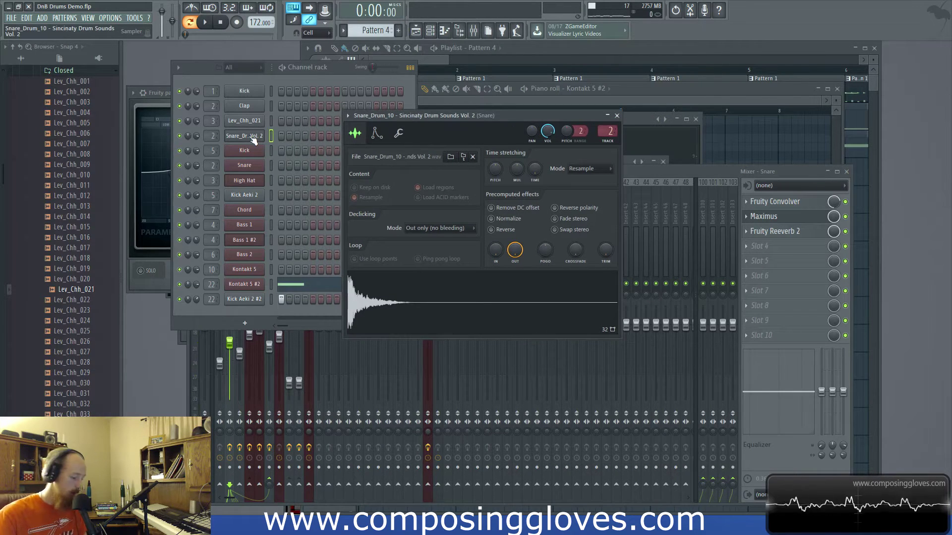
click(254, 141)
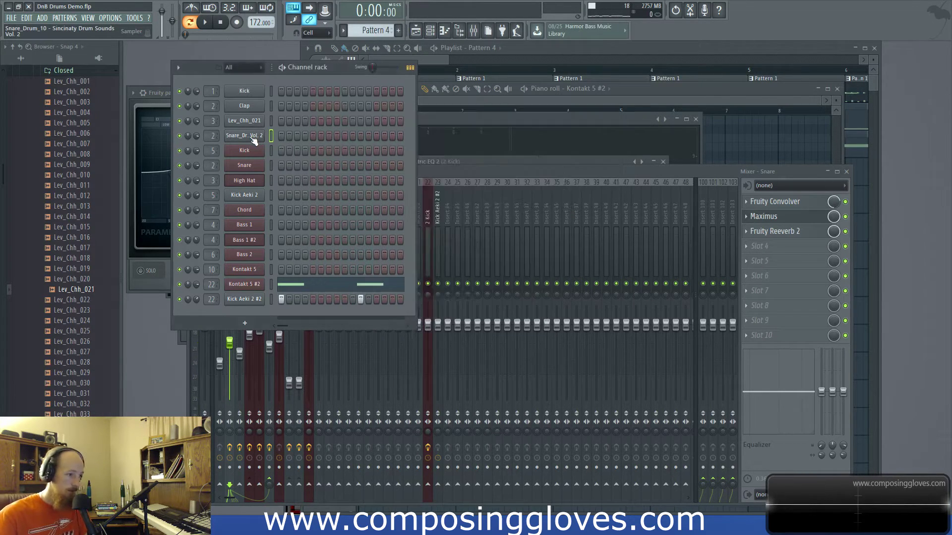
Step: Clone the Snare_Drum_10 channel and move the copy to the end of the channel rack, below Kick Aeki 2 #2
key(alt+c)
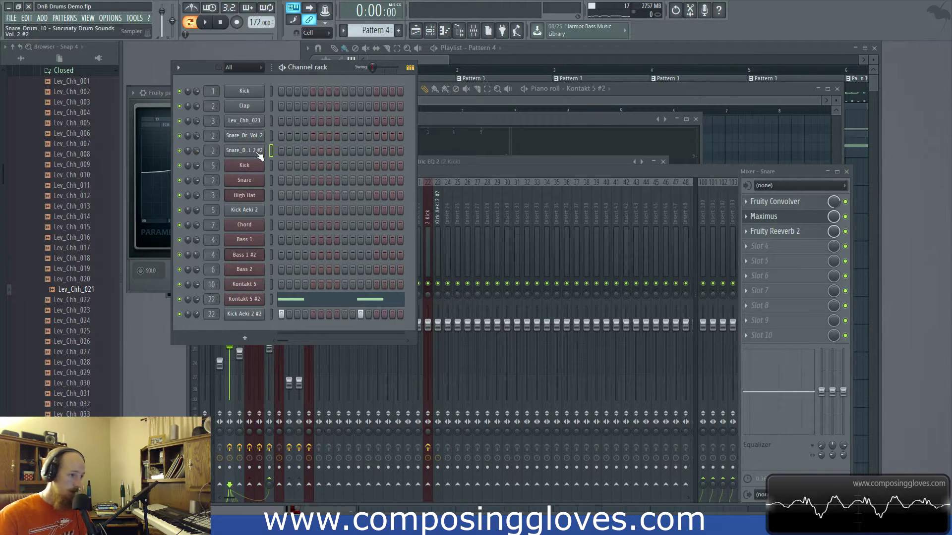
key(alt+Down)
key(alt+Down)
key(alt+Down)
key(alt+Down)
key(alt+Down)
key(alt+Down)
key(alt+Down)
key(alt+Down)
key(alt+Down)
key(alt+Down)
key(alt+Down)
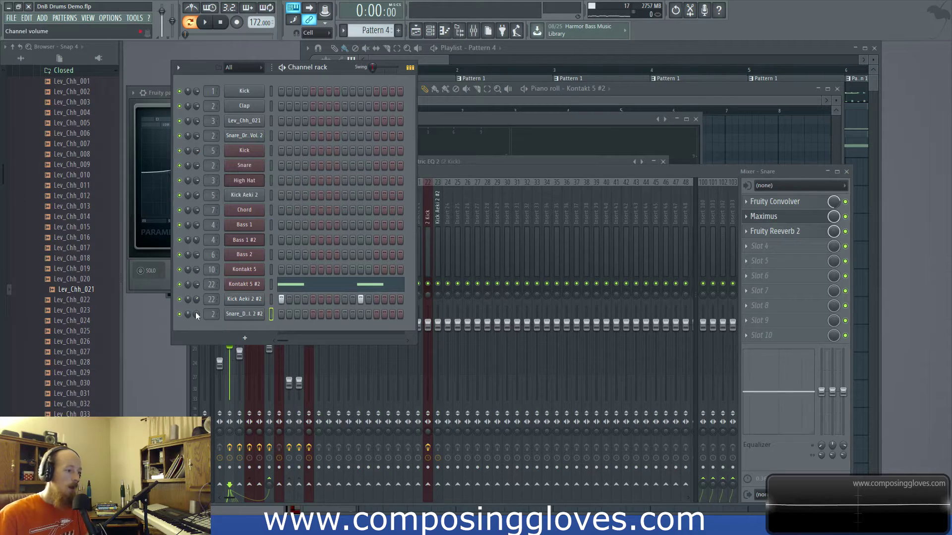
Step: Route the cloned snare channel to its own mixer track and place that track at position 23
click(244, 315)
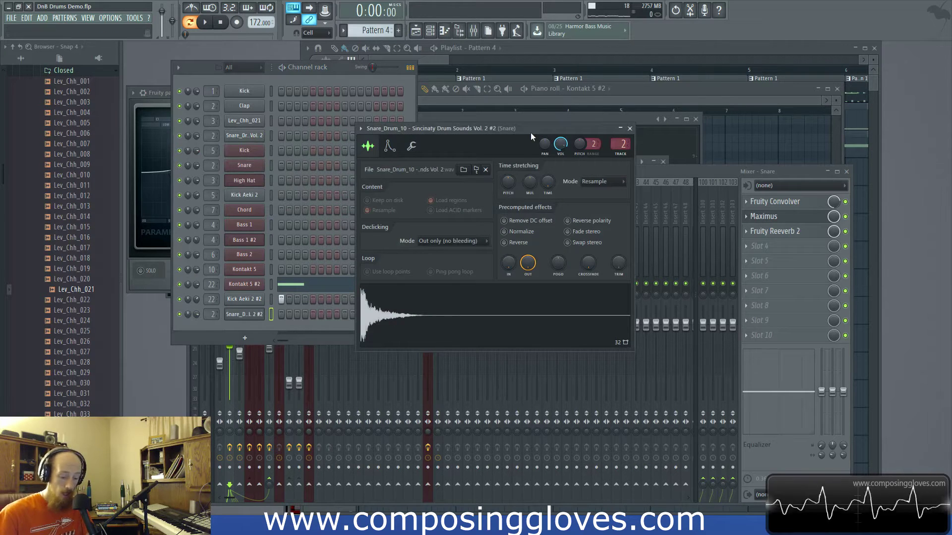
key(ctrl+l)
drag(316, 228, 438, 228)
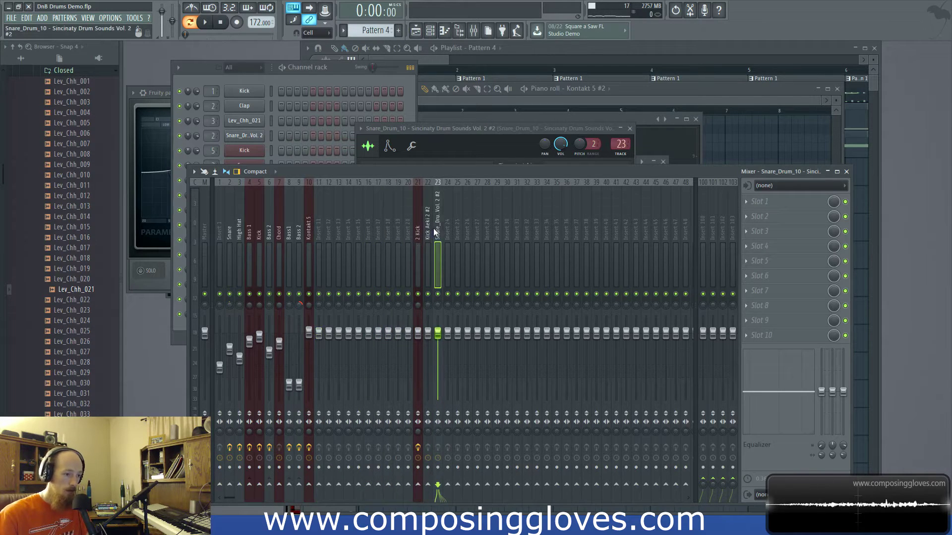
Step: Audition the cloned snare's sample and check its fade-out in the sampler settings
click(510, 132)
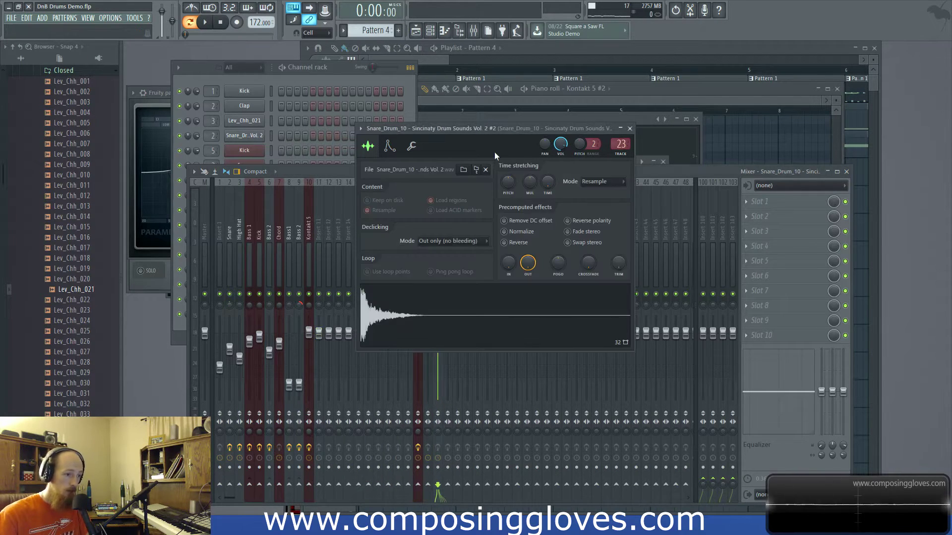
click(500, 311)
click(501, 310)
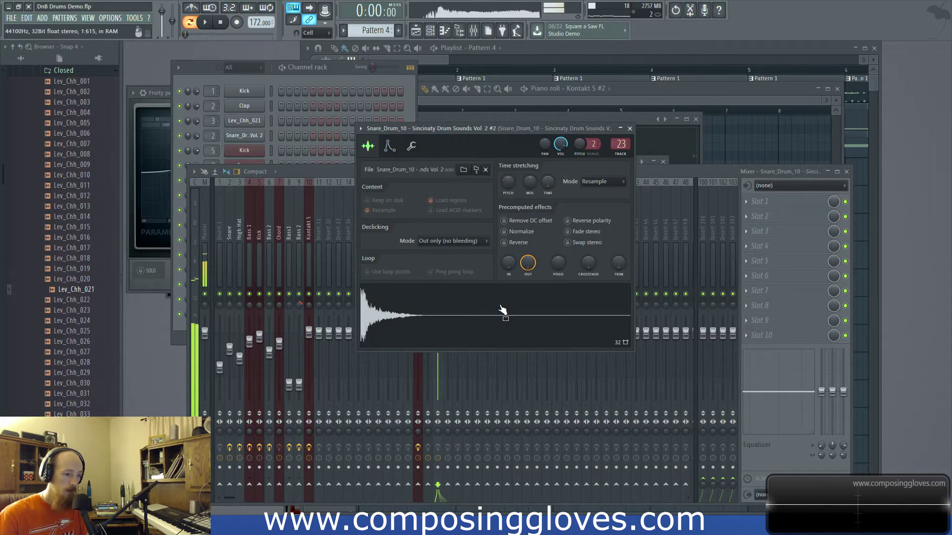
click(528, 264)
click(529, 318)
click(173, 329)
click(258, 315)
click(256, 316)
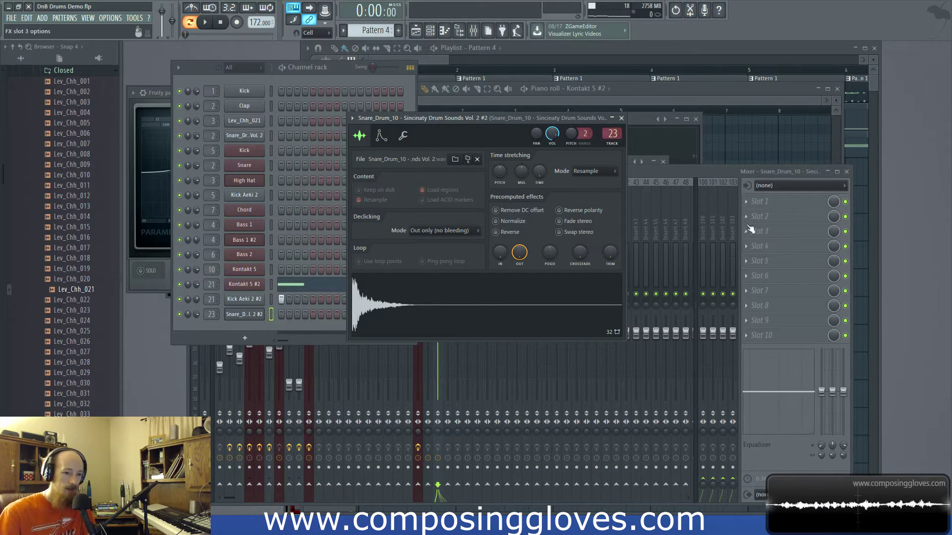
Step: Insert Fruity Convolver in the first effect slot of the cloned snare's mixer track and locate its impulse file in the browser
click(765, 203)
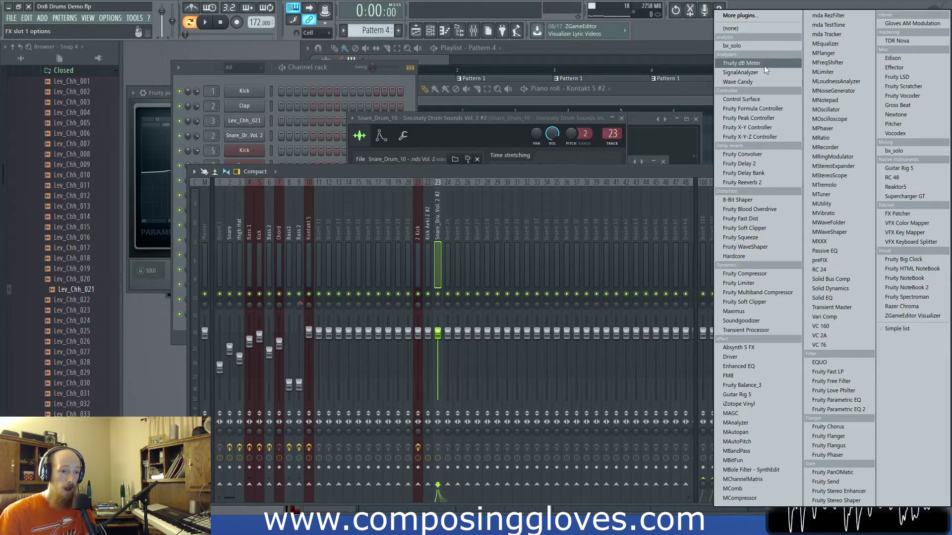
click(612, 172)
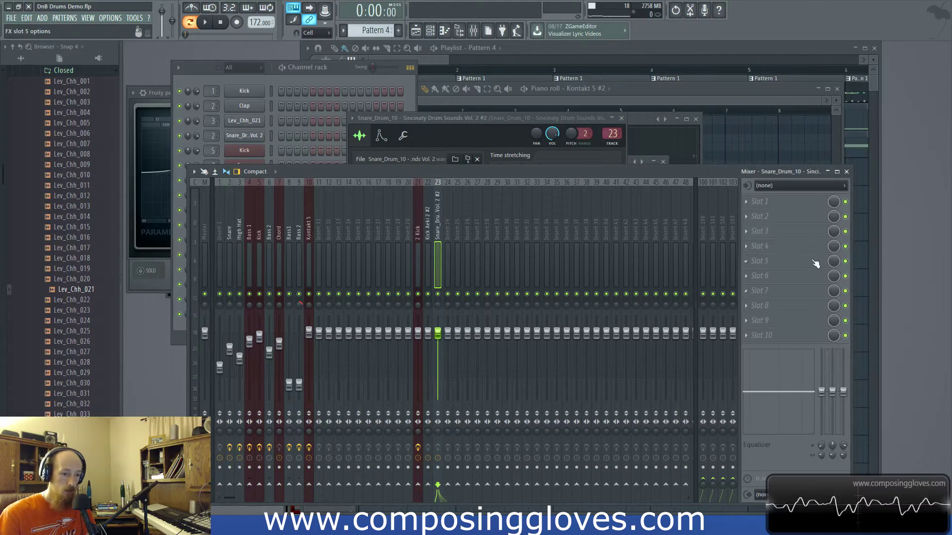
key(F8)
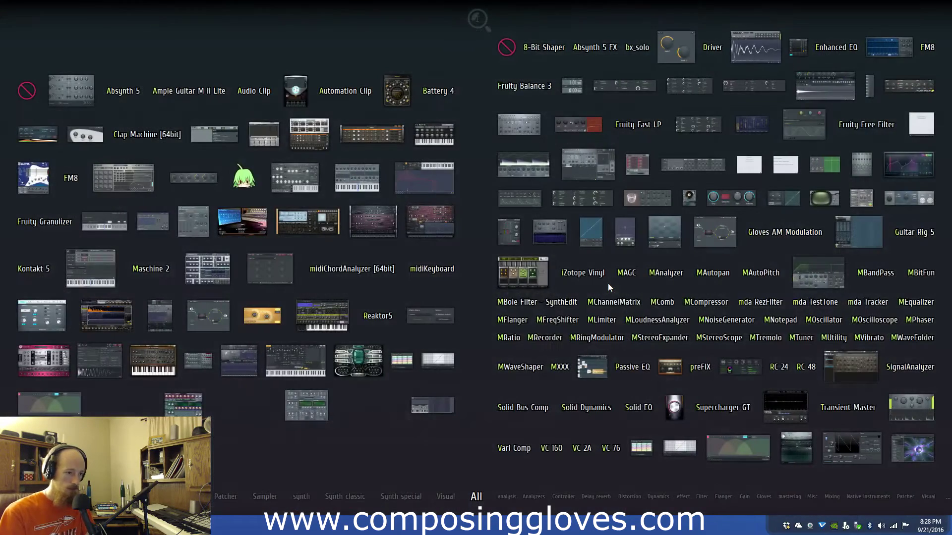
text(conv)
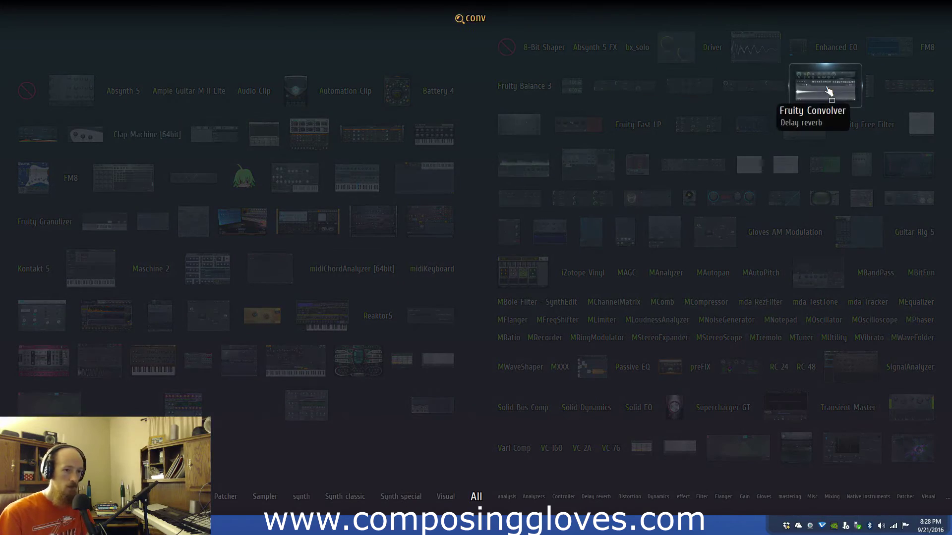
click(828, 90)
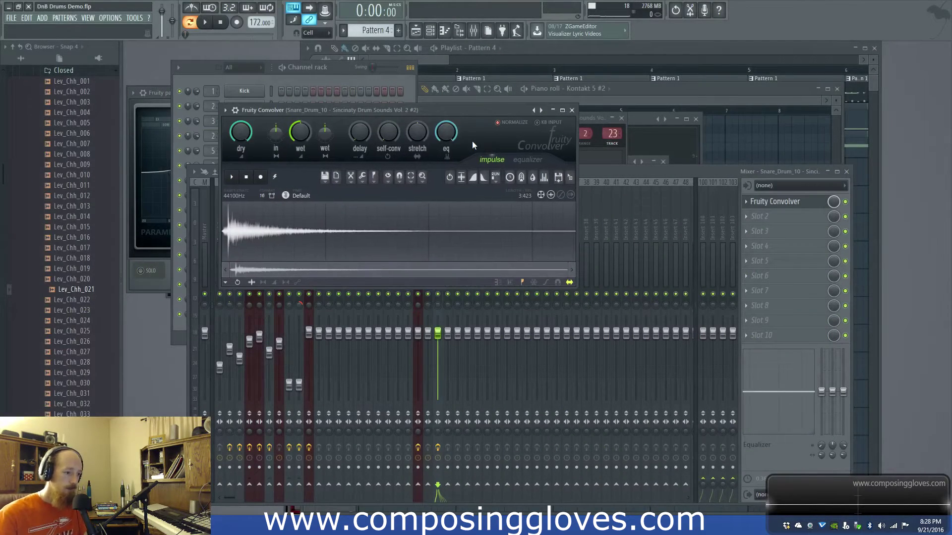
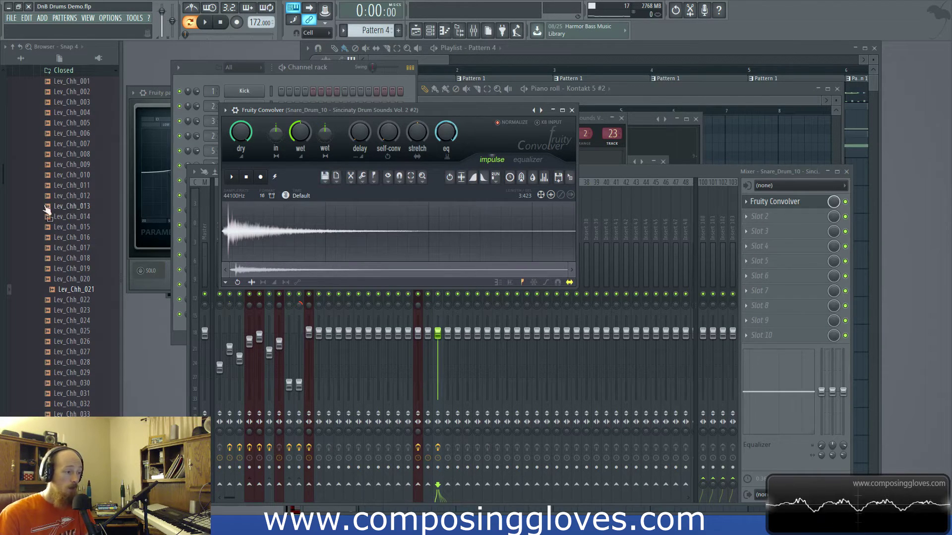
click(286, 195)
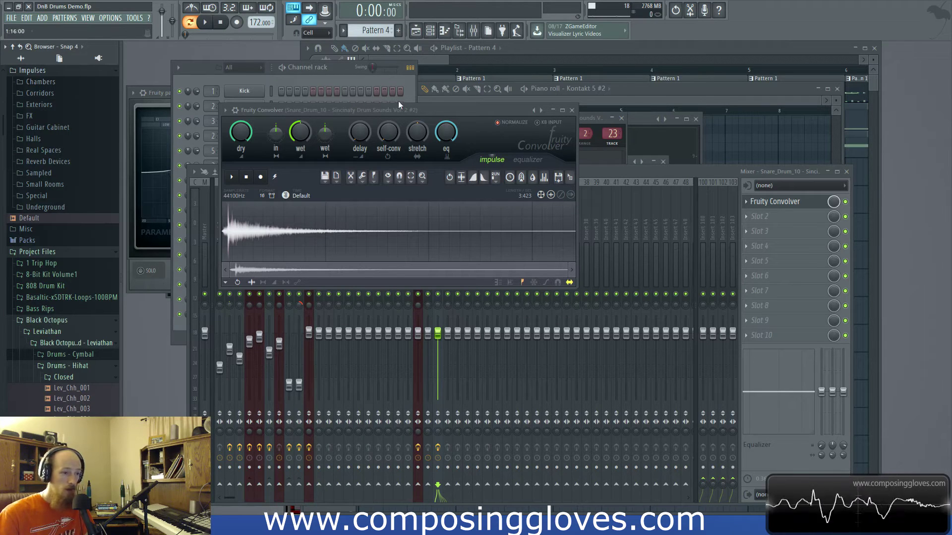
Step: Program cloned snare hits on steps 5 and 15 and play the pattern
click(325, 67)
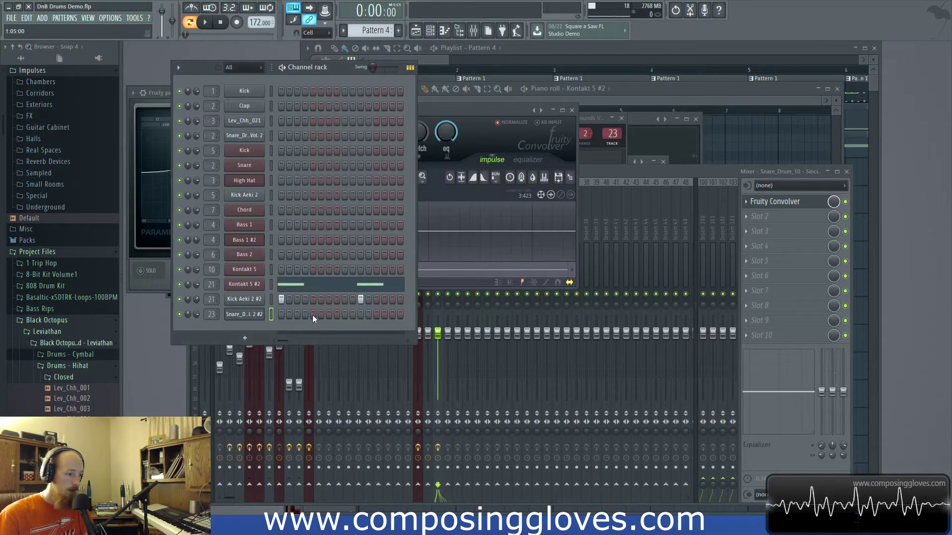
click(391, 315)
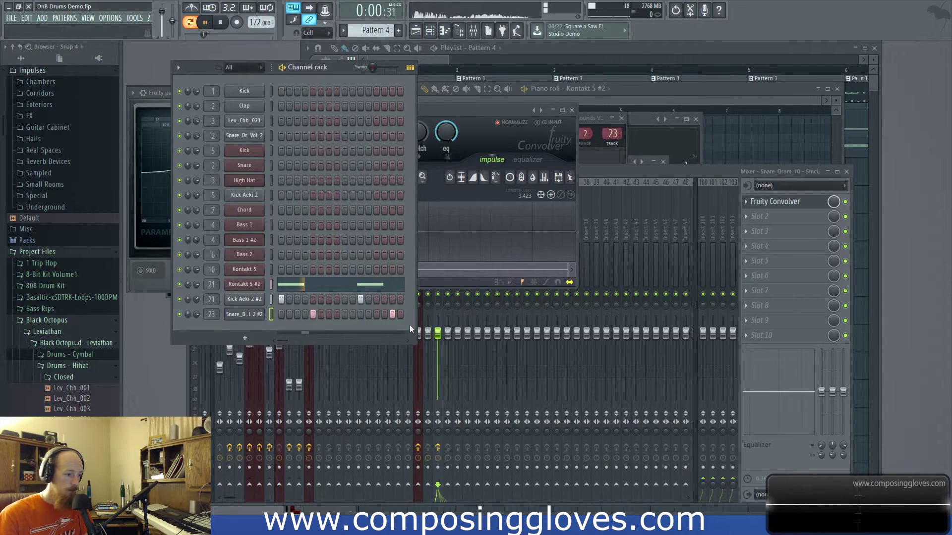
Step: Audition the FX impulse samples for Fruity Convolver, from IMP bee_pipe through IMP metal_surface
click(492, 113)
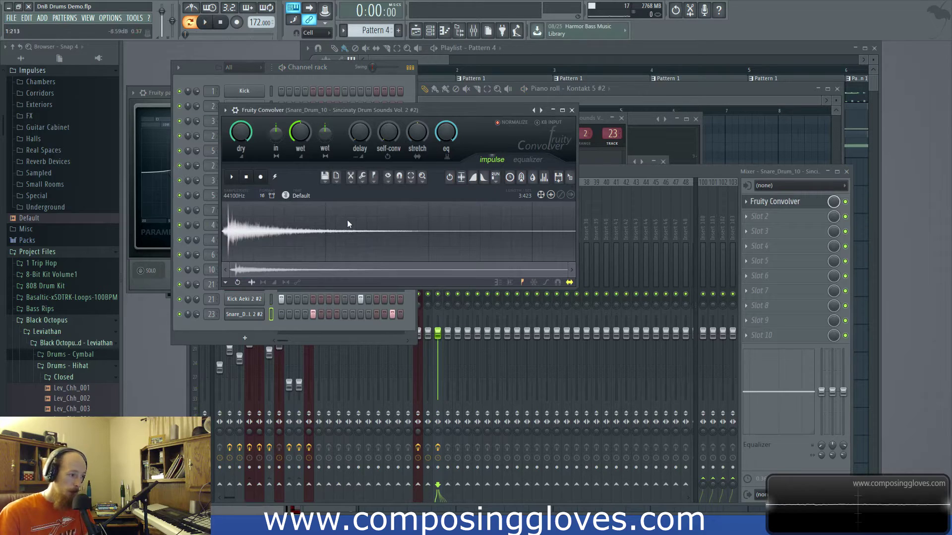
click(30, 116)
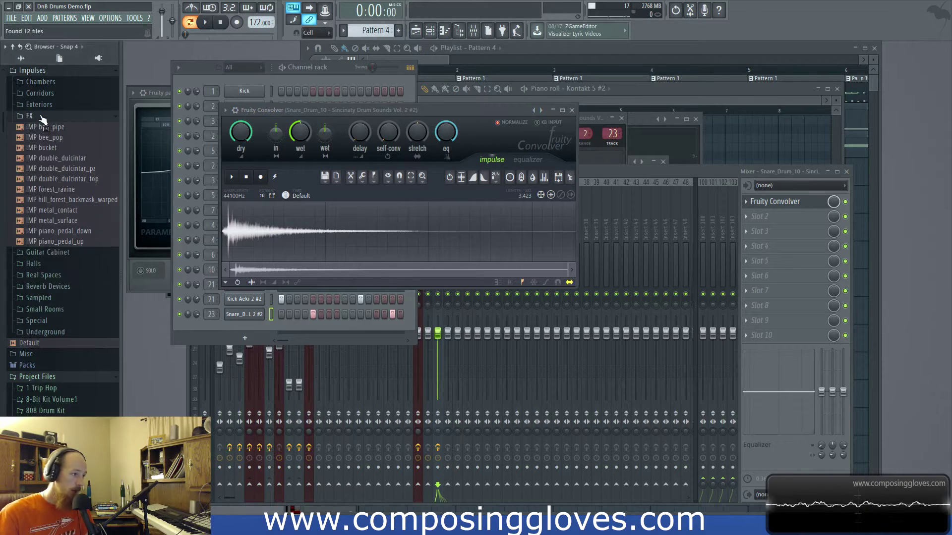
click(57, 138)
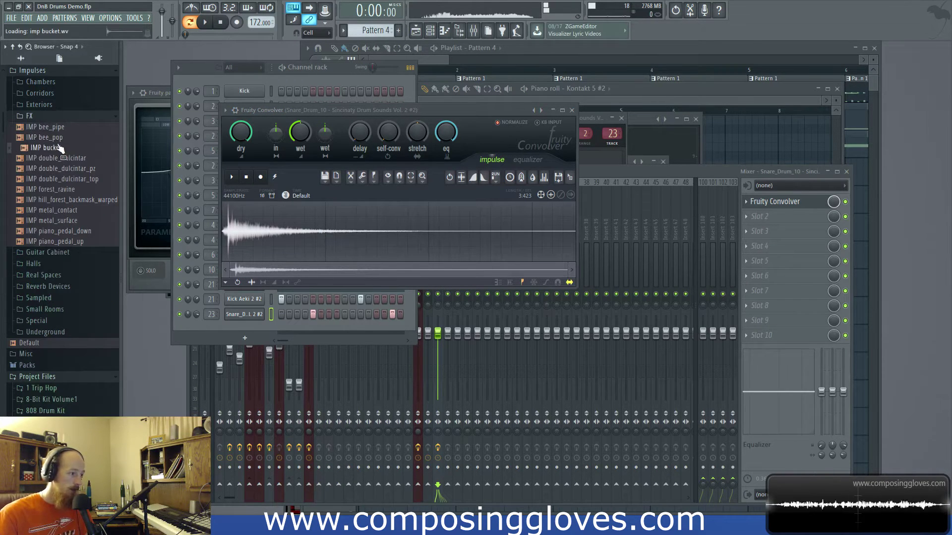
click(50, 127)
click(65, 169)
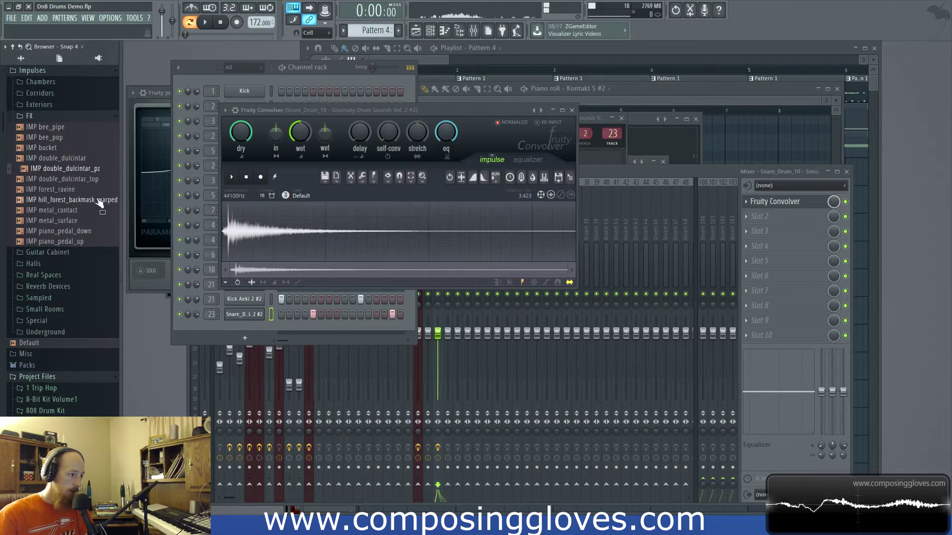
click(79, 178)
click(74, 190)
click(80, 199)
click(79, 210)
click(79, 220)
drag(88, 227, 142, 223)
click(73, 226)
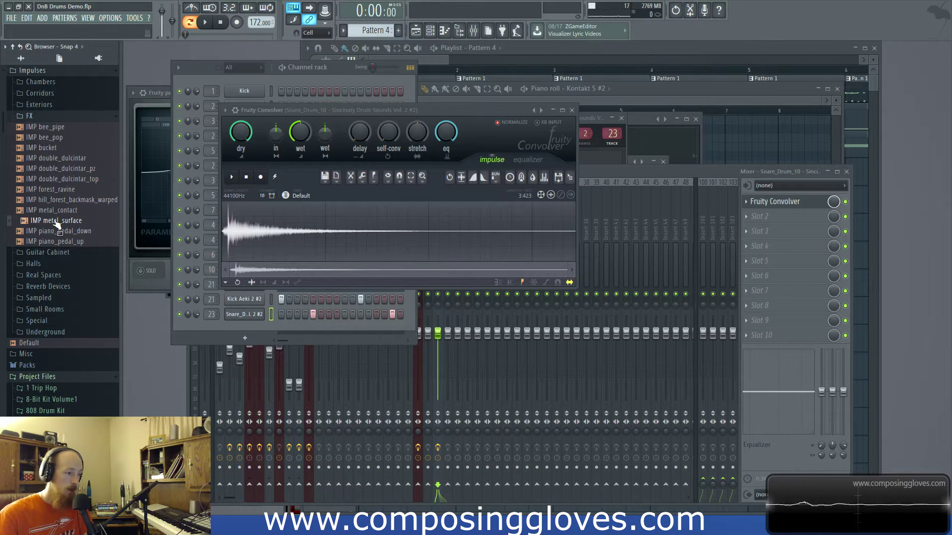
Step: Load the IMP metal_surface impulse into Fruity Convolver and play the pattern to hear it on the snare
drag(48, 222, 48, 226)
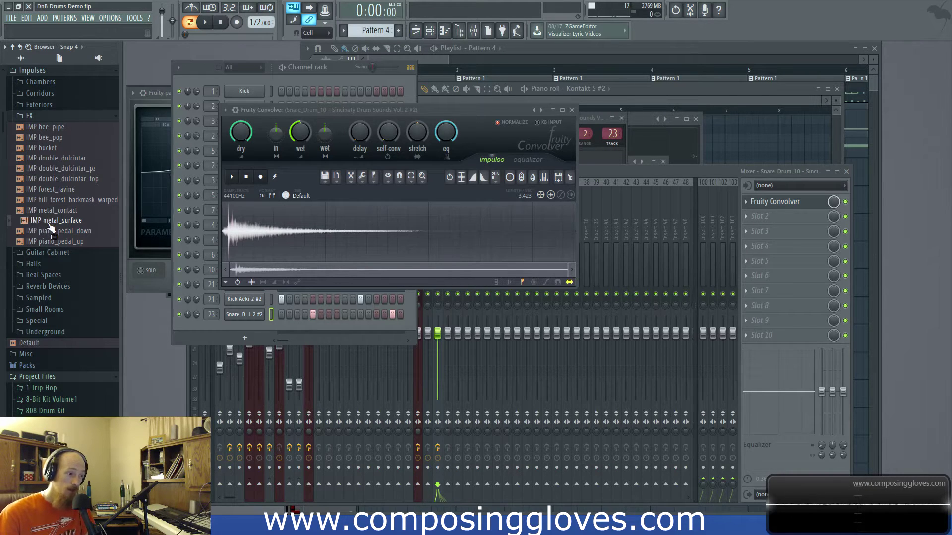
drag(51, 227, 318, 233)
drag(402, 113, 408, 109)
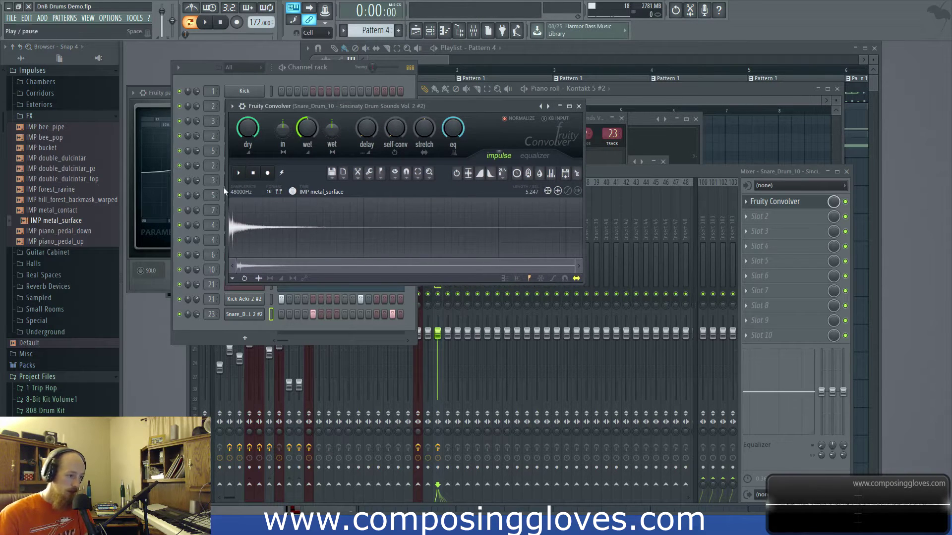
key(space)
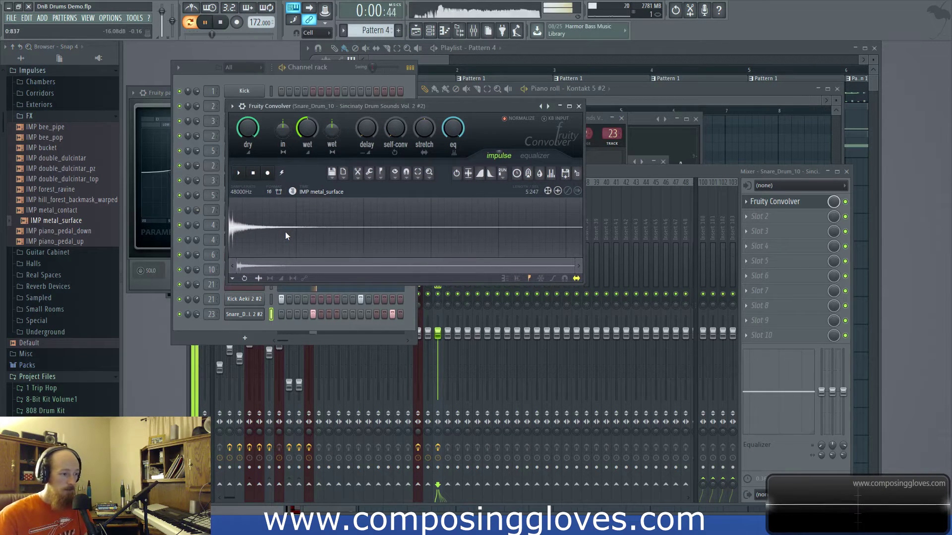
key(space)
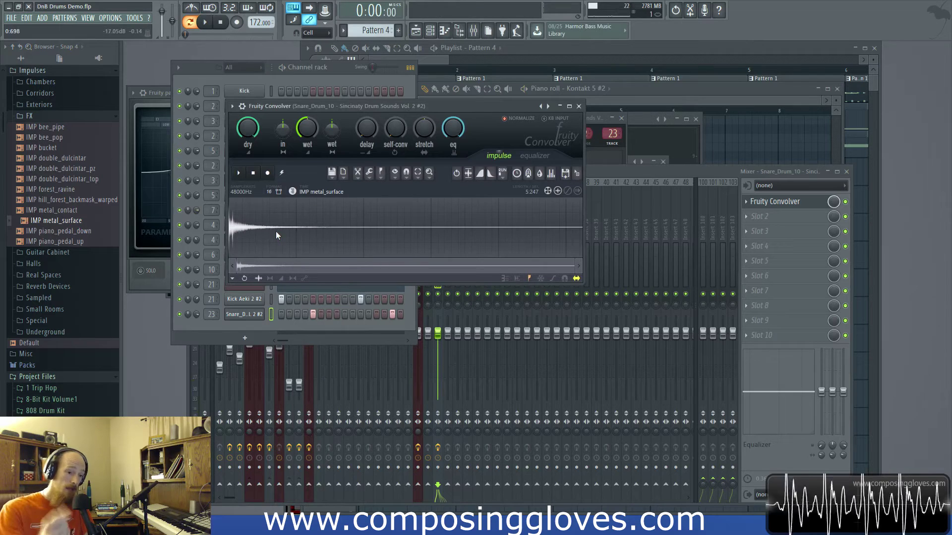
click(290, 214)
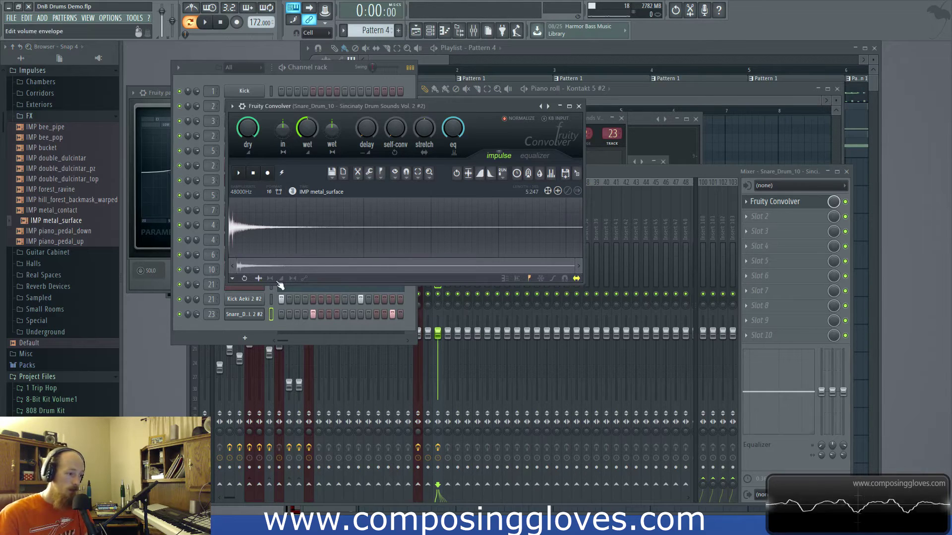
Step: Shape the impulse's volume envelope to hold full level briefly, drop to silence and stay silent to the end, then audition the pattern
click(281, 280)
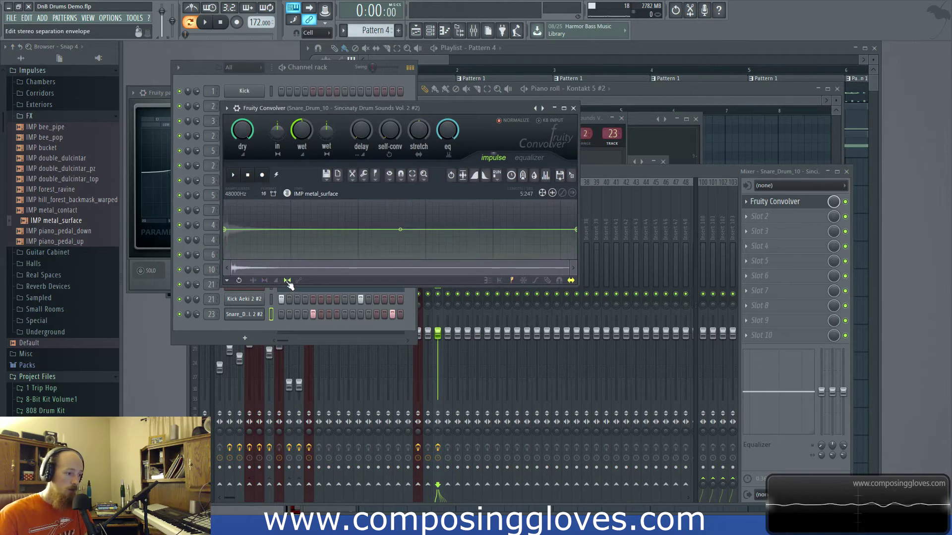
click(276, 281)
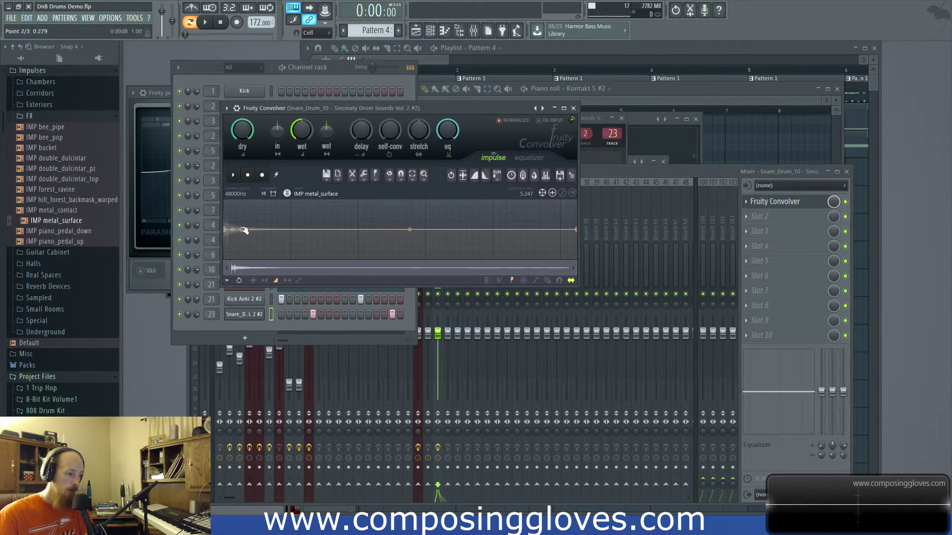
drag(261, 230, 261, 258)
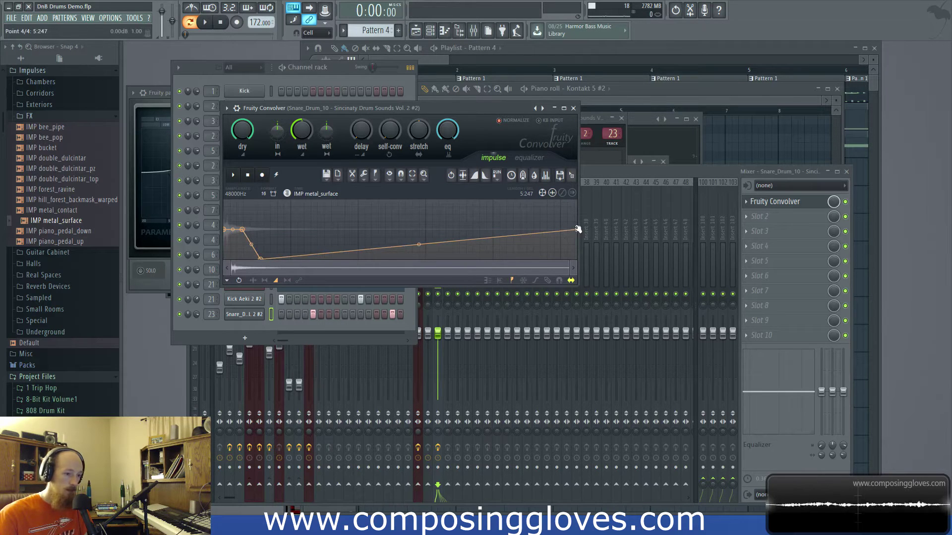
drag(578, 229, 590, 274)
key(space)
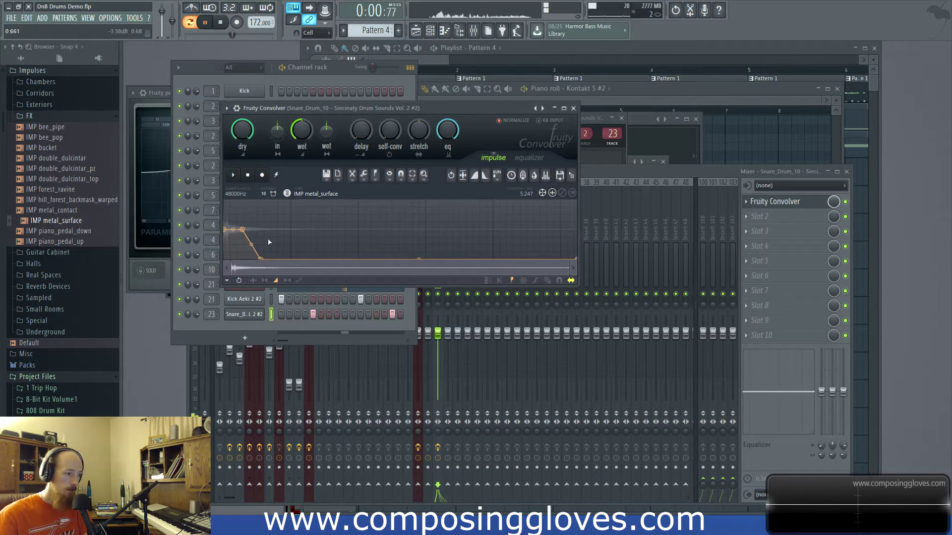
key(space)
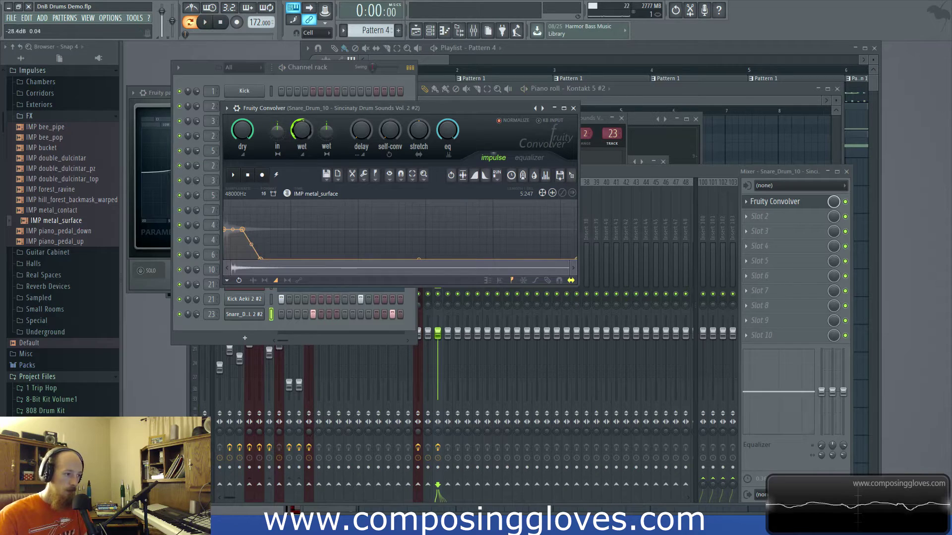
Step: Set Fruity Convolver's stretch to 98% while auditioning the pattern, after trying 79%
key(space)
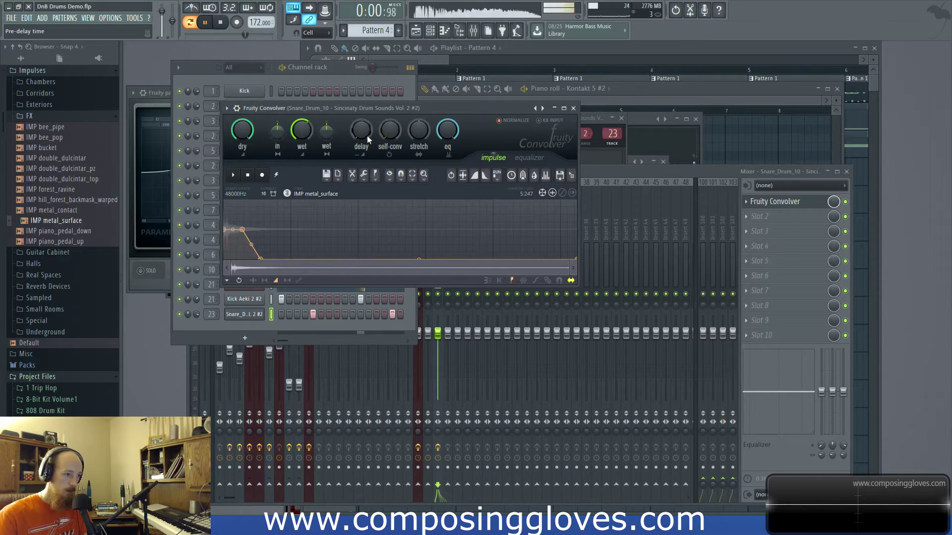
key(space)
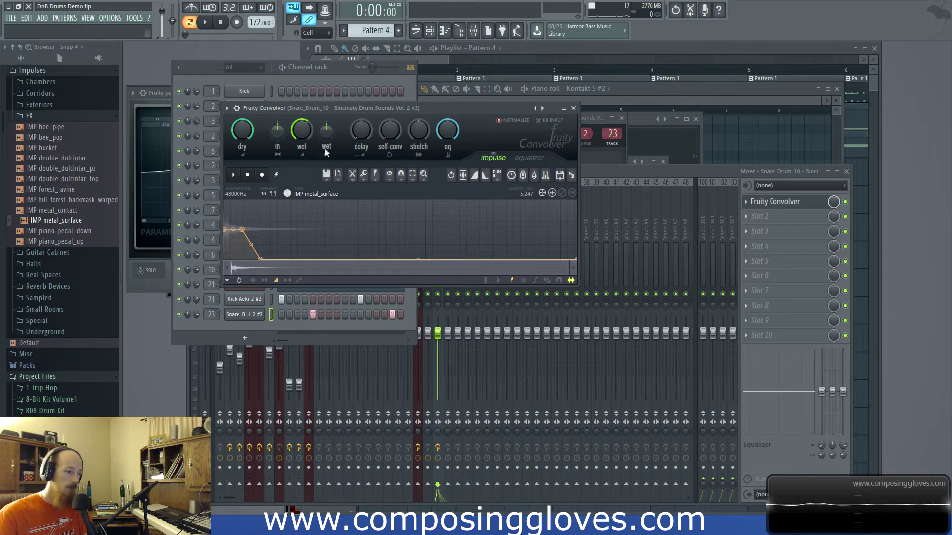
key(space)
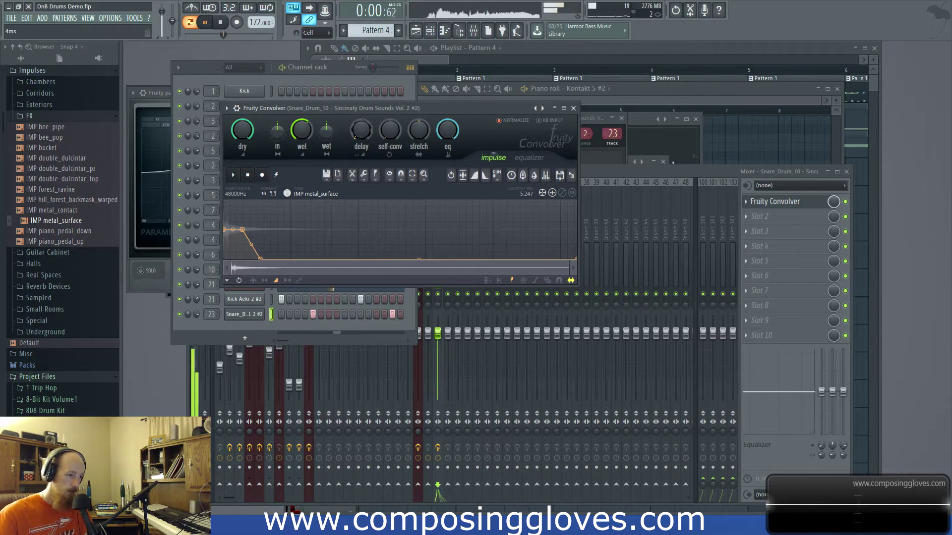
scroll(419, 134, down, 3)
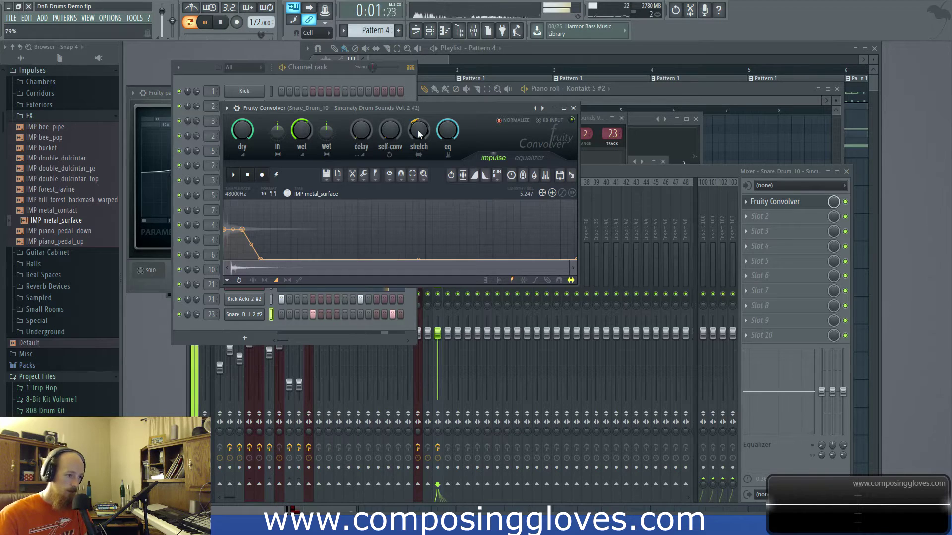
scroll(419, 134, up, 3)
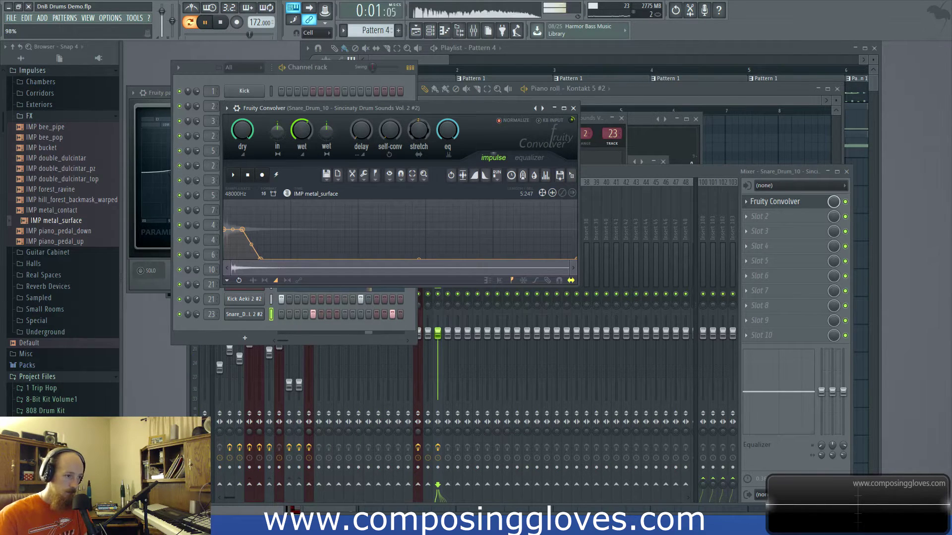
key(space)
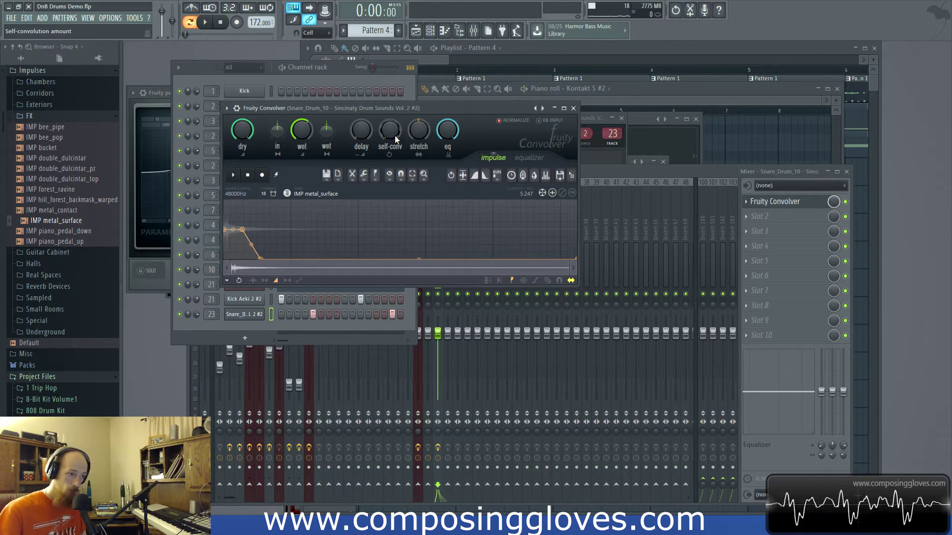
Step: Slightly lower the volume envelope point just before the drop while the pattern plays
key(space)
mouse_move(242, 229)
mouse_down()
mouse_move(238, 241)
mouse_move(242, 233)
mouse_up()
key(space)
Step: Open the effect choices for slot 2 on the cloned snare's mixer track
click(834, 204)
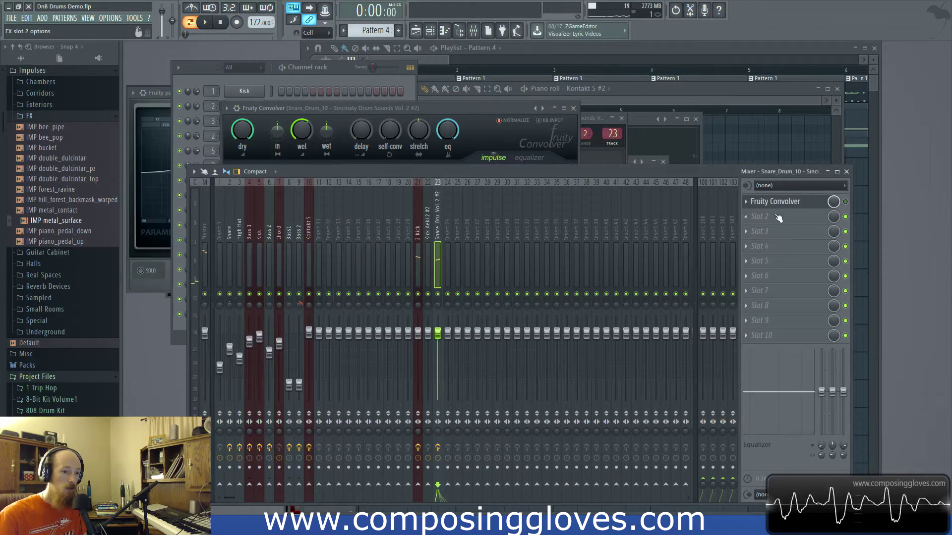
click(779, 217)
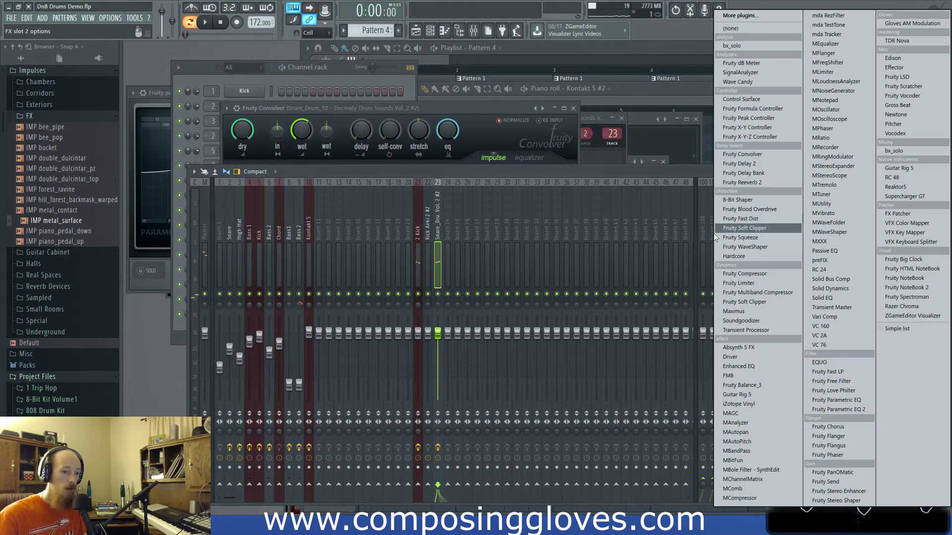
Step: Add Fruity Delay 2 in the snare track's second effect slot, set its delay time to 0:08 and audition the pattern
click(773, 165)
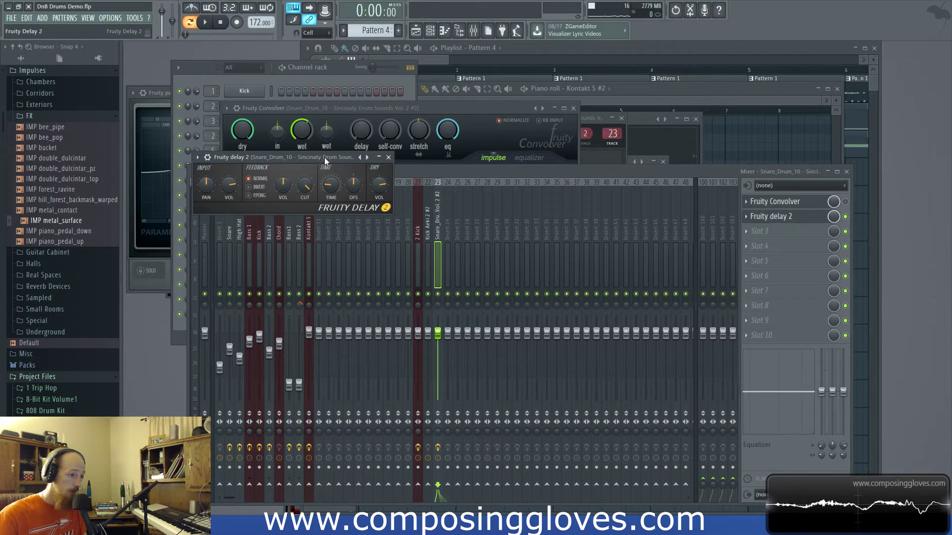
drag(324, 156, 380, 163)
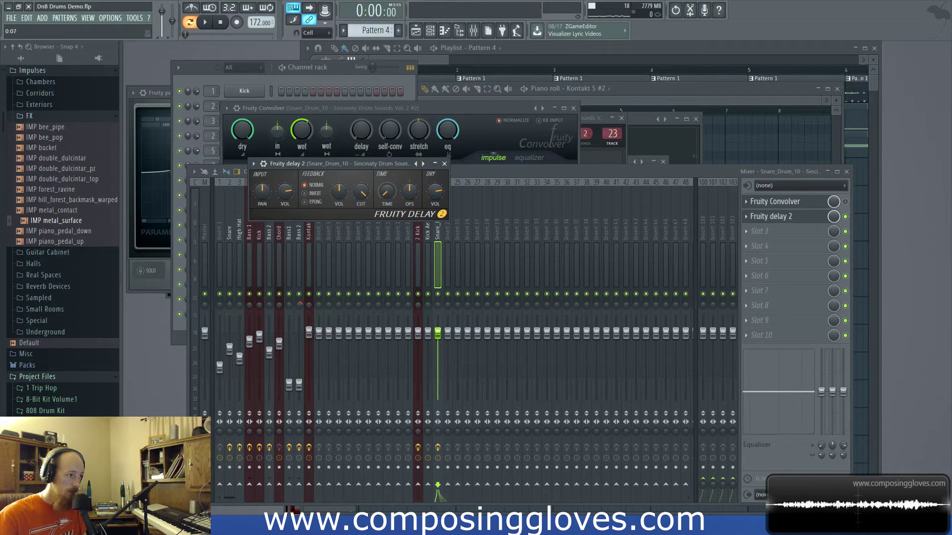
key(space)
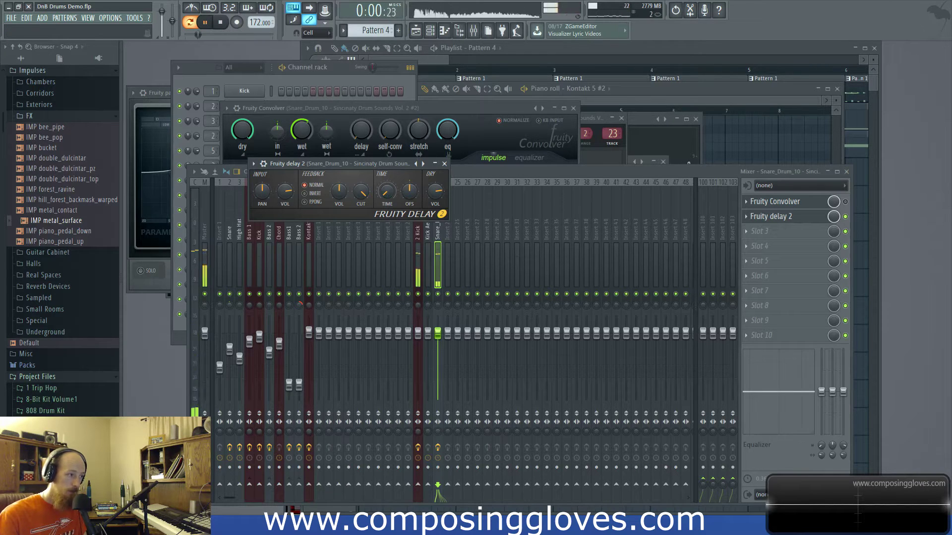
drag(387, 191, 389, 197)
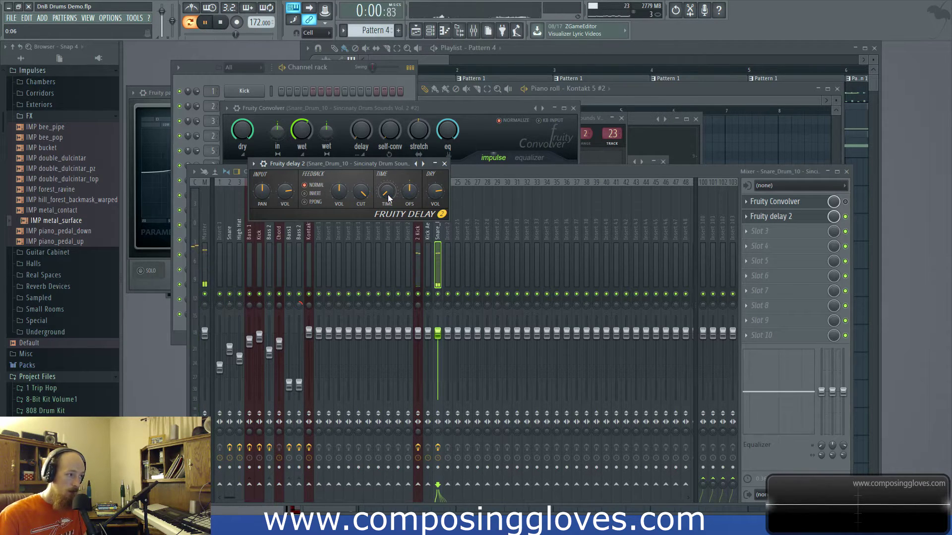
key(space)
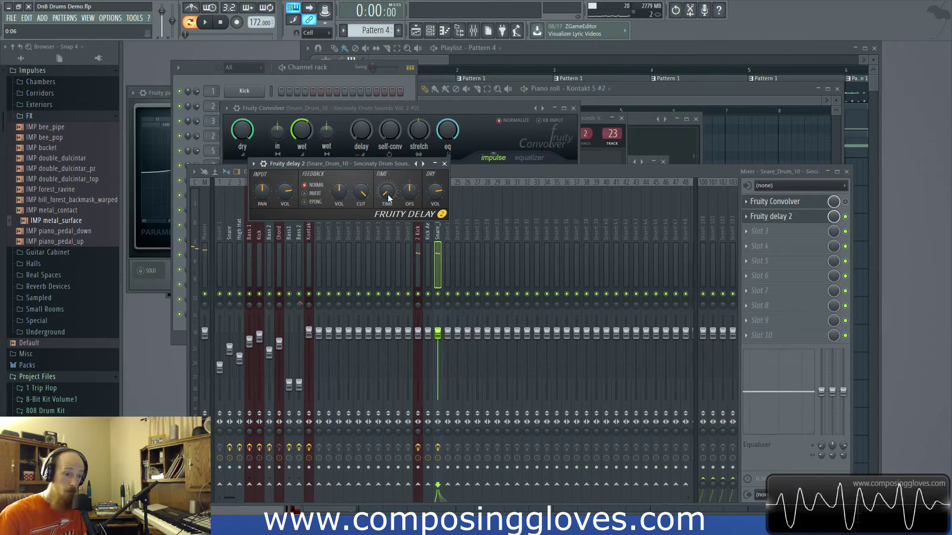
key(space)
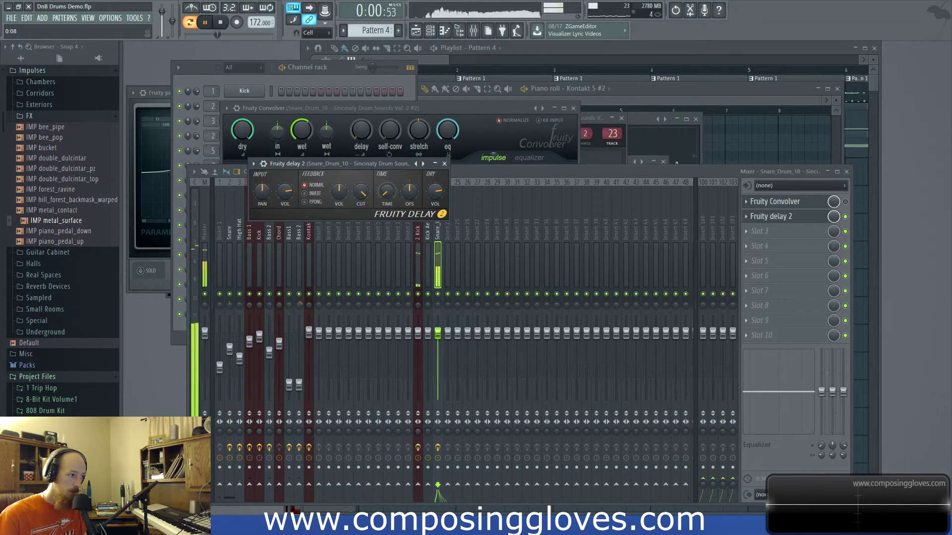
key(space)
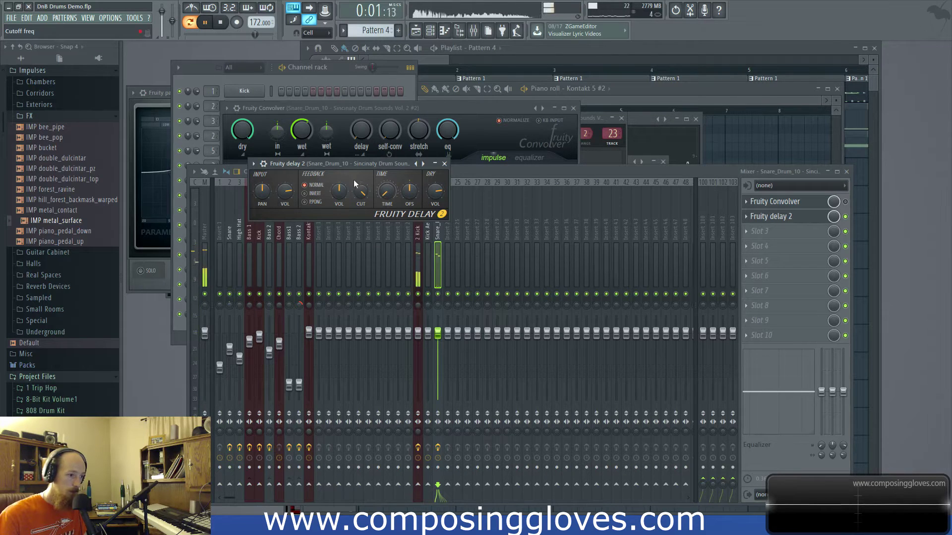
Step: Bypass Fruity Delay 2 on the snare track, leaving Fruity Convolver enabled, and play the pattern
click(746, 216)
mouse_move(779, 232)
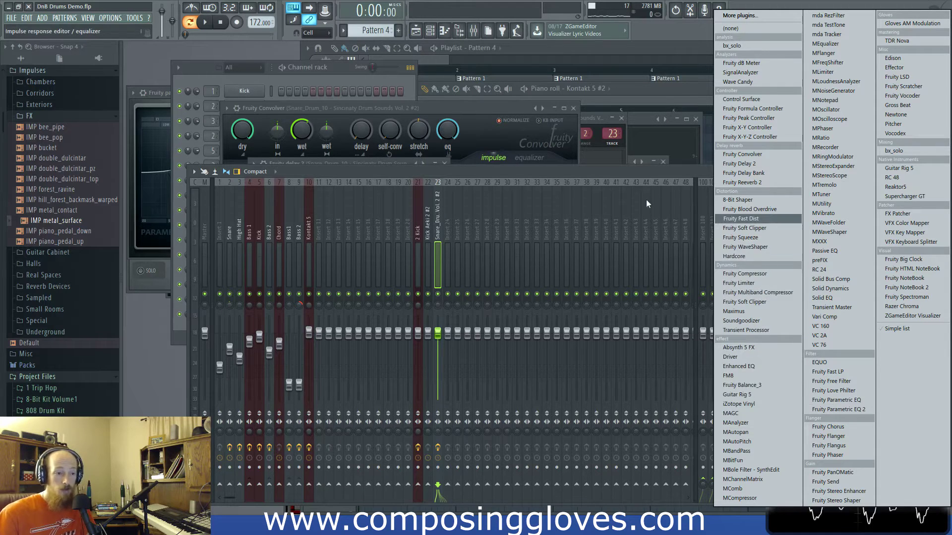
click(679, 167)
click(845, 217)
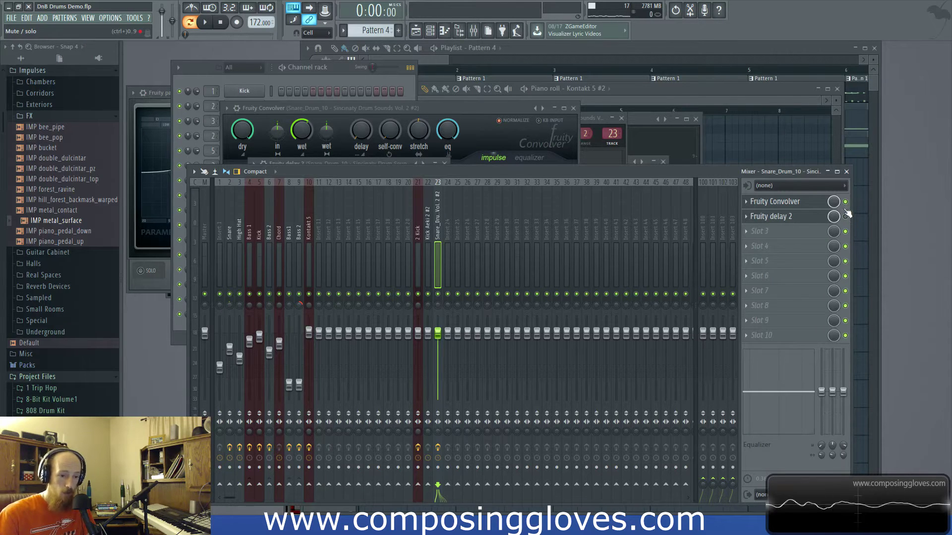
key(space)
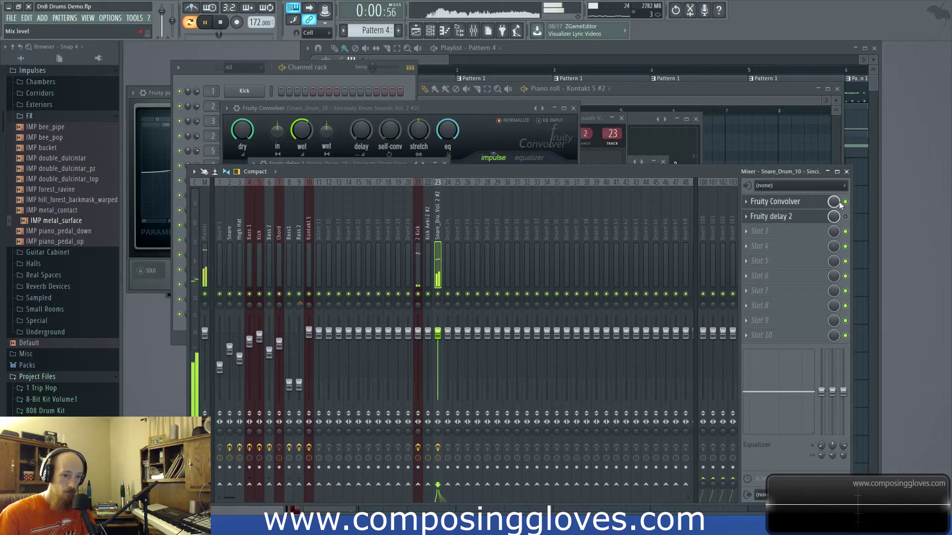
key(space)
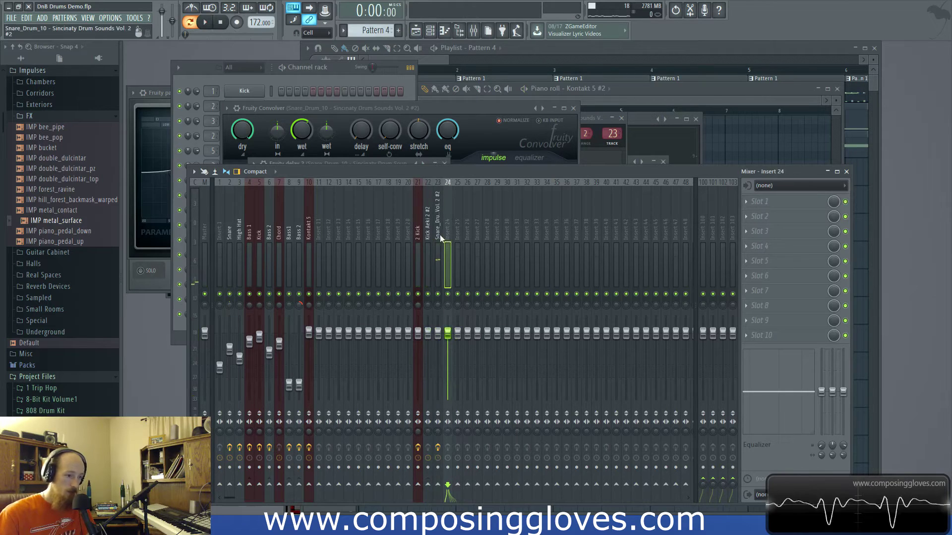
Step: Add Fruity Parametric EQ 2 in the third effect slot of the snare's mixer track
click(773, 201)
click(764, 231)
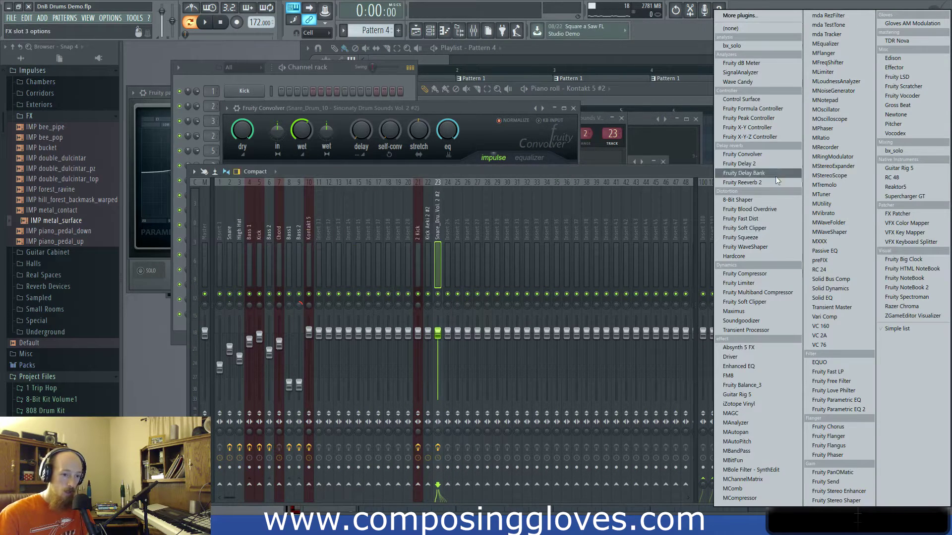
click(839, 410)
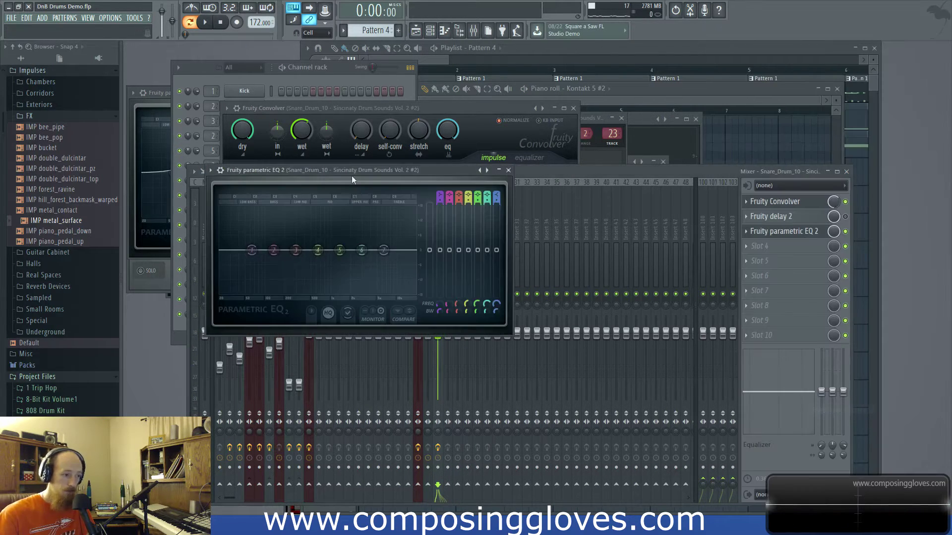
drag(381, 173, 495, 180)
Step: Shape the snare EQ during playback with a dip on bands 4 and 5 and a slight boost on band 6
key(space)
drag(432, 256, 460, 259)
key(space)
key(space)
key(space)
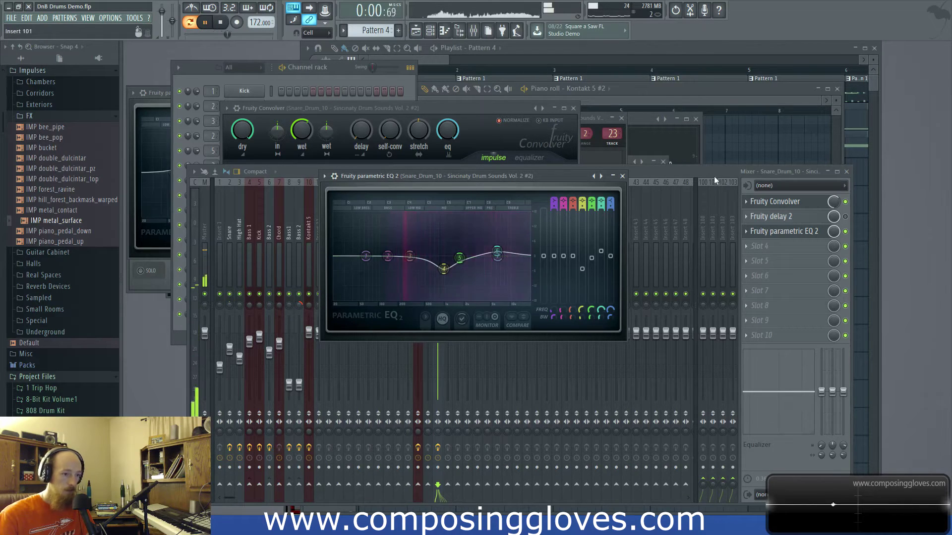
click(622, 176)
Step: Add a new Kontakt 5 channel and load the Session Kit - Full drum instrument into it
click(201, 75)
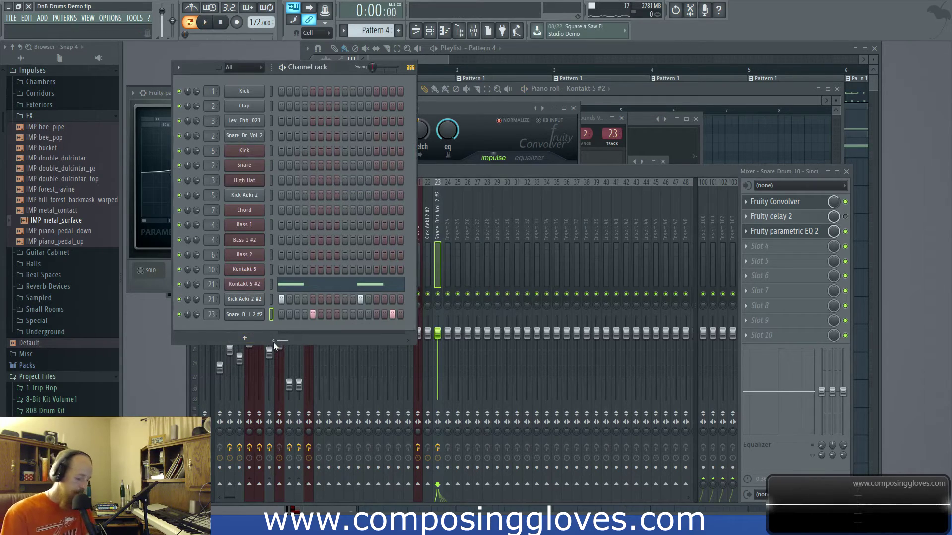
key(alt+p)
text(kona)
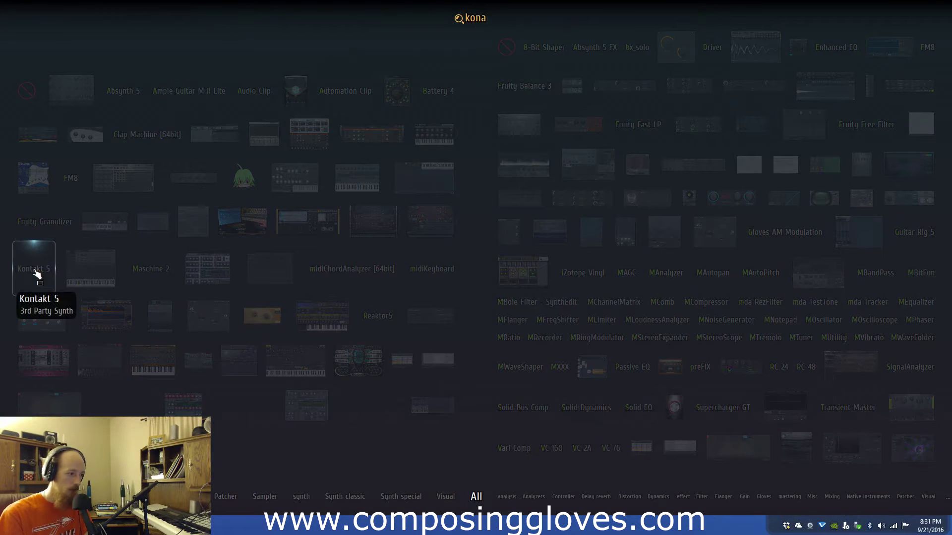
click(33, 269)
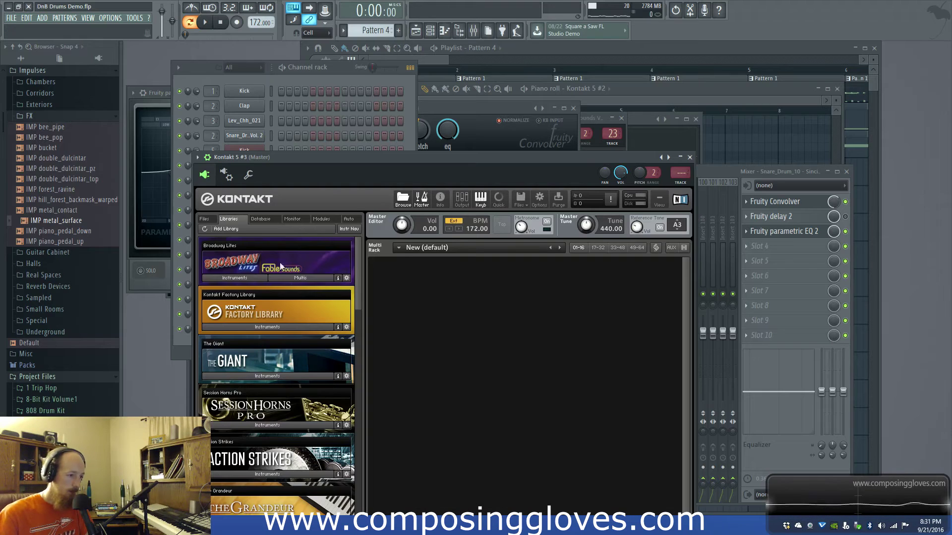
click(420, 487)
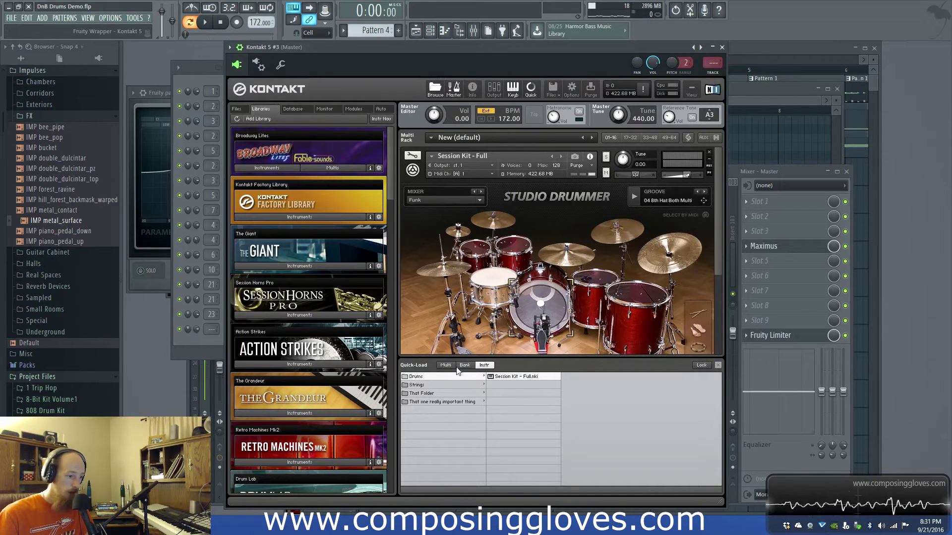
Step: Examine Studio Drummer's options, kit, mixer and groove pages, including the snare's channel and kit settings
click(717, 366)
click(501, 443)
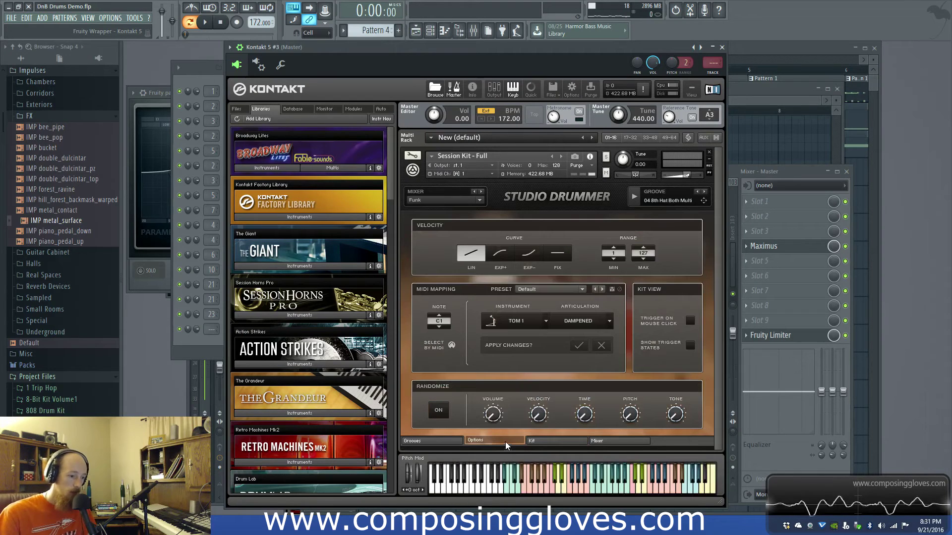
click(547, 441)
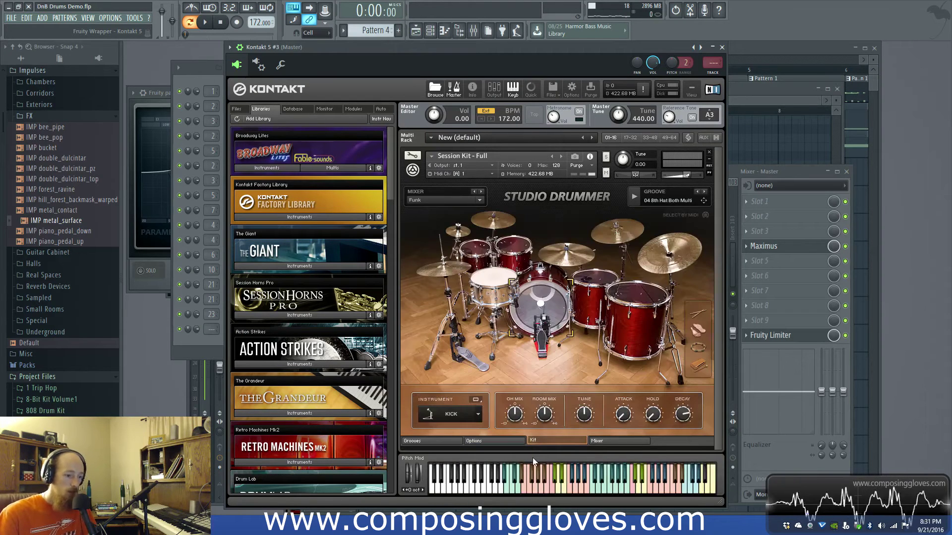
click(622, 440)
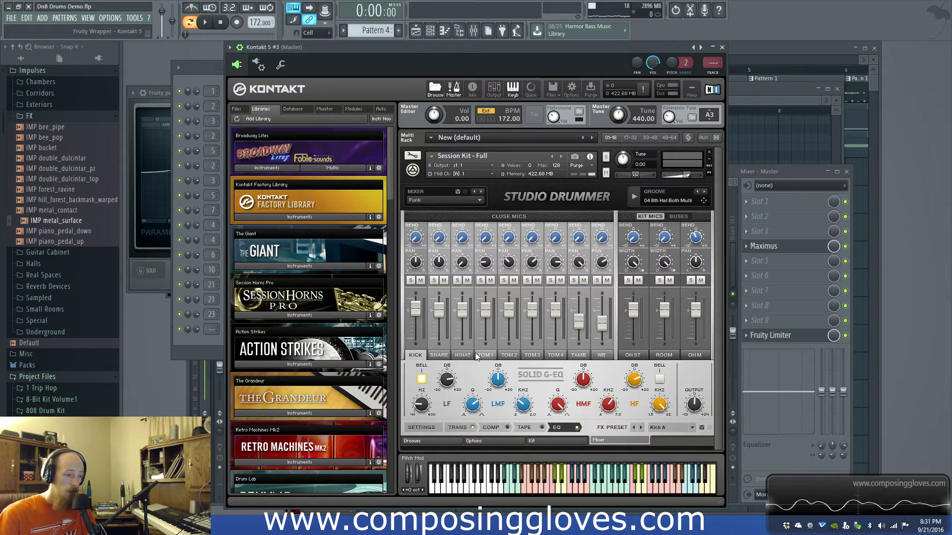
click(438, 355)
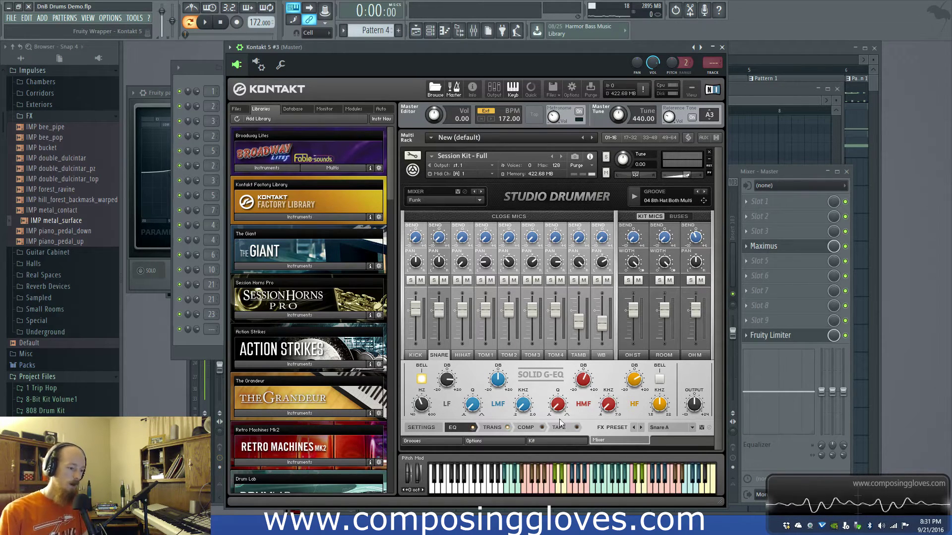
click(428, 442)
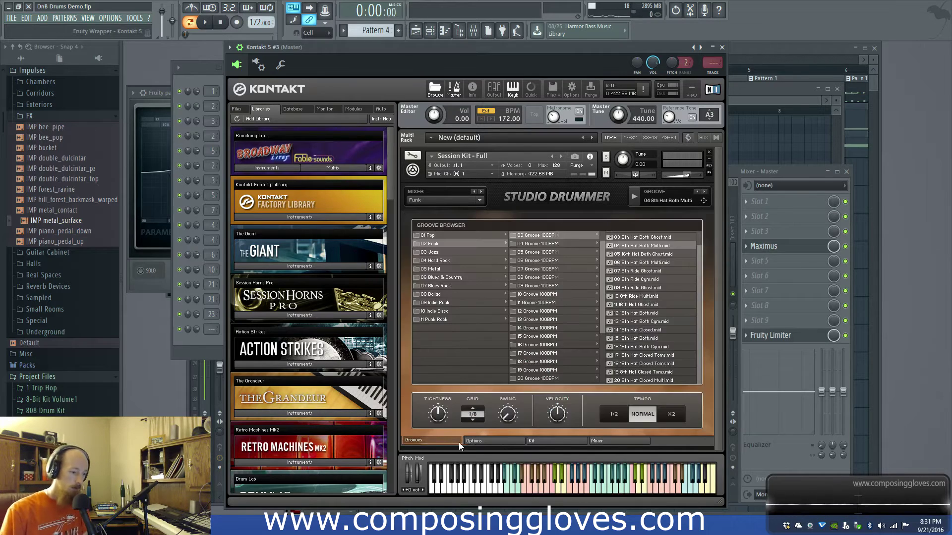
click(571, 440)
key(F6)
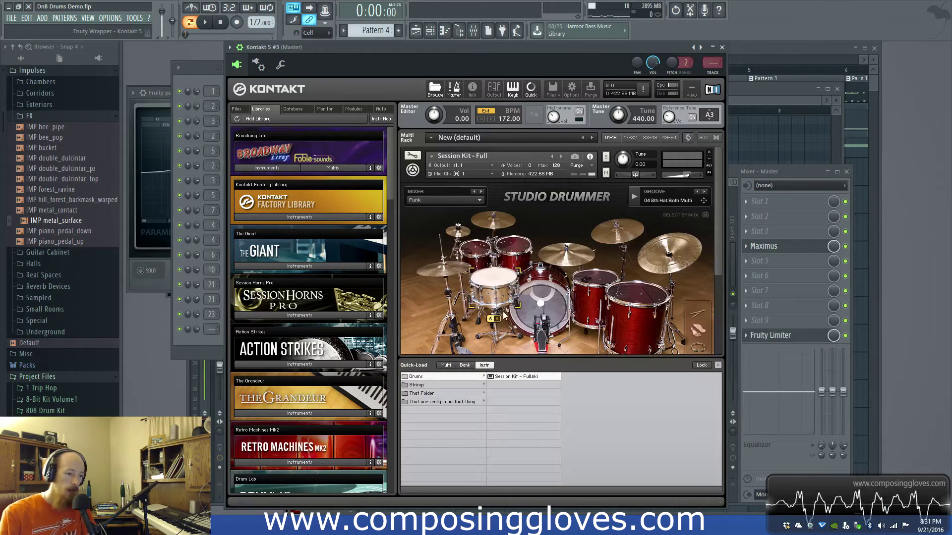
key(F6)
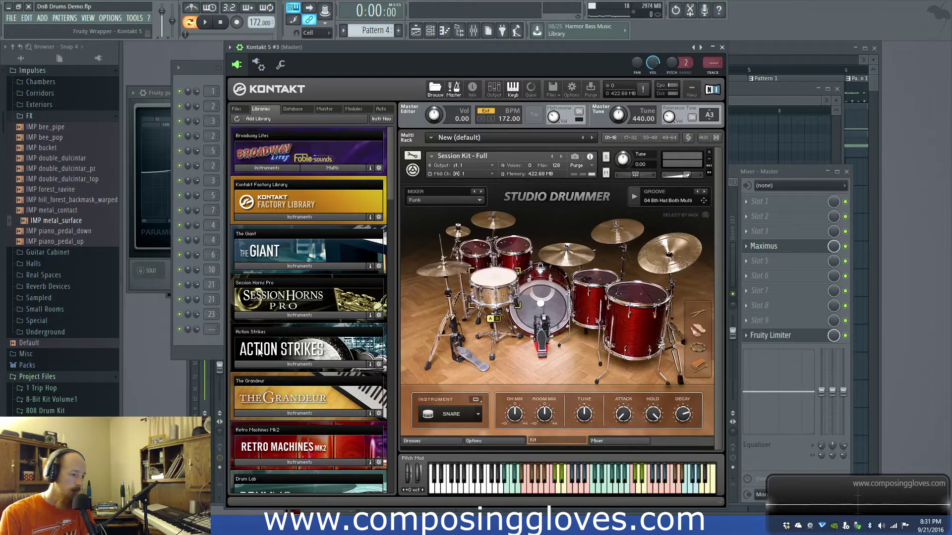
Step: Open the piano roll of the Kontakt 5 #3 channel and audition the kit sounds on D5, D6 and D7
click(209, 345)
right_click(252, 331)
click(293, 330)
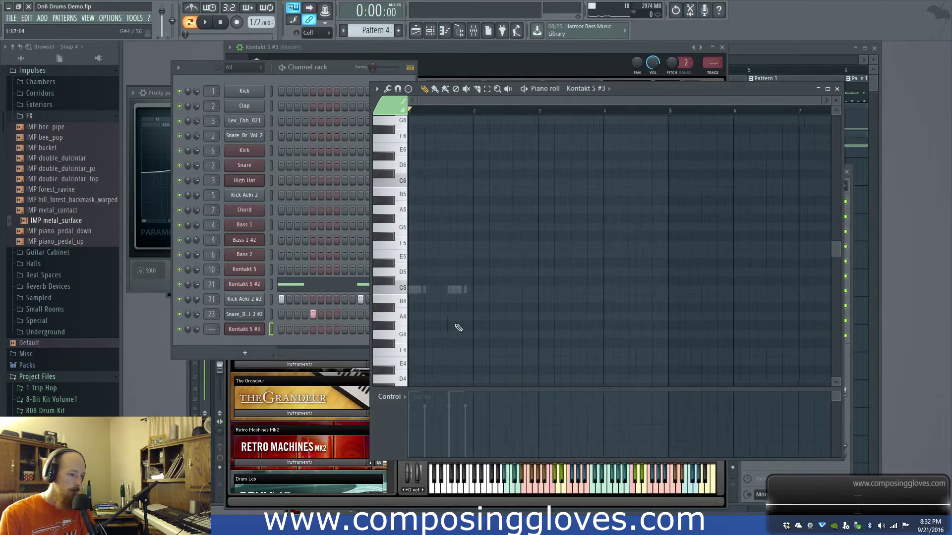
scroll(411, 317, up, 3)
click(396, 349)
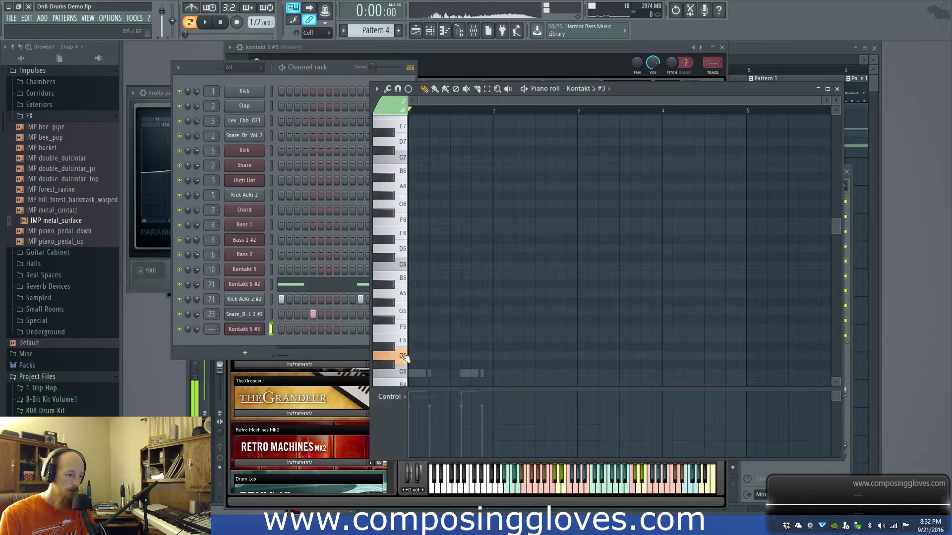
click(403, 249)
click(406, 142)
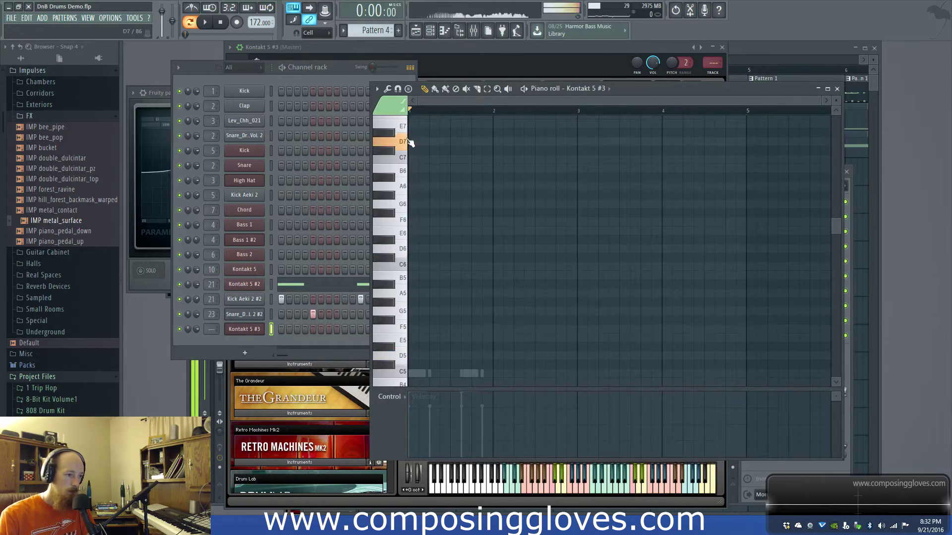
Step: Place D7 notes on steps 5 and 13 of the first bar for Kontakt 5 #3 and audition the pattern
click(433, 142)
click(479, 142)
key(space)
key(space)
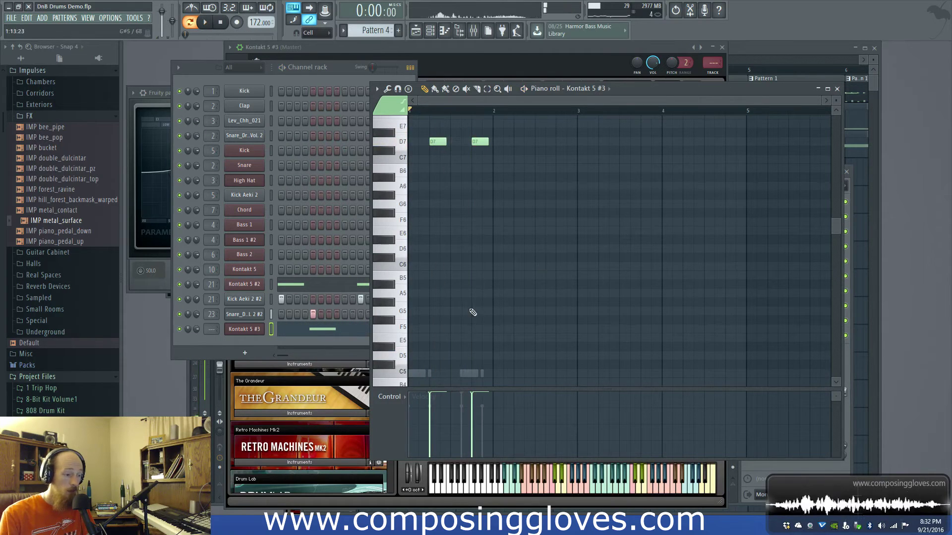
scroll(401, 345, down, 2)
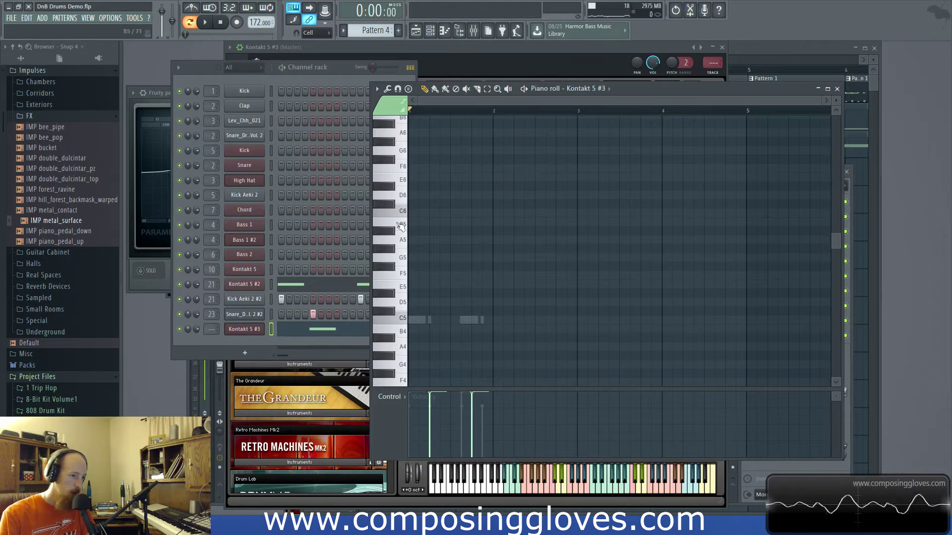
scroll(392, 209, up, 1)
key(space)
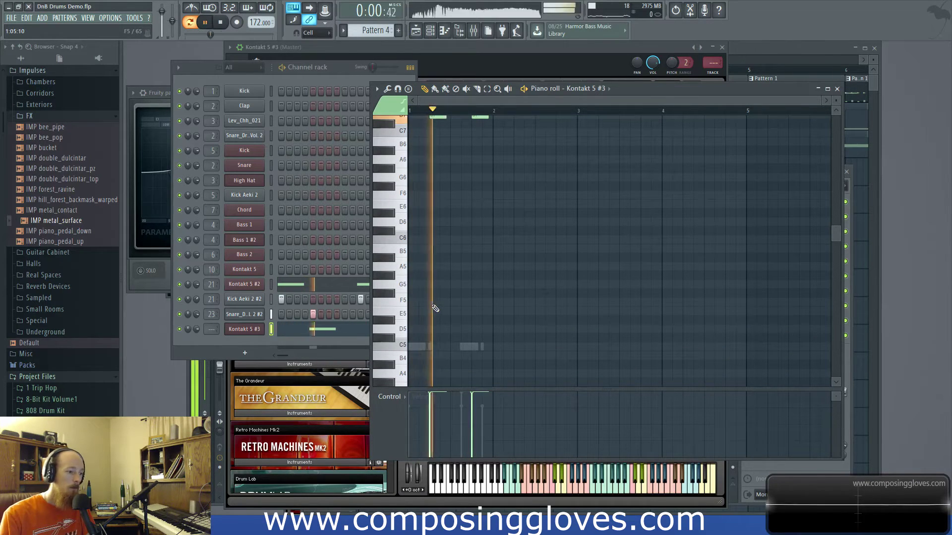
key(space)
scroll(478, 299, up, 6)
mouse_move(480, 220)
mouse_down()
mouse_move(480, 208)
mouse_move(480, 220)
mouse_up()
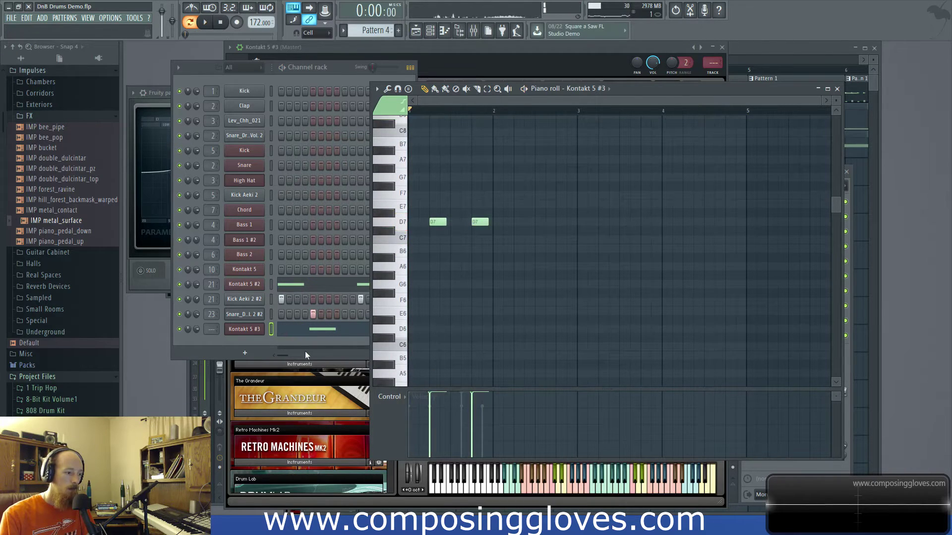
Step: Remove the hit on step 15 of the layered snare channel above Kontakt 5 #3
click(317, 343)
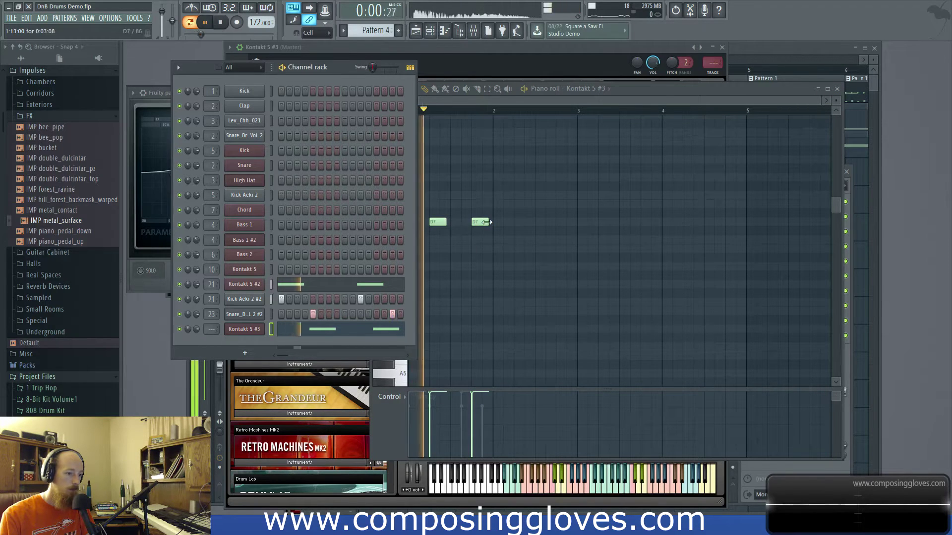
scroll(498, 263, down, 6)
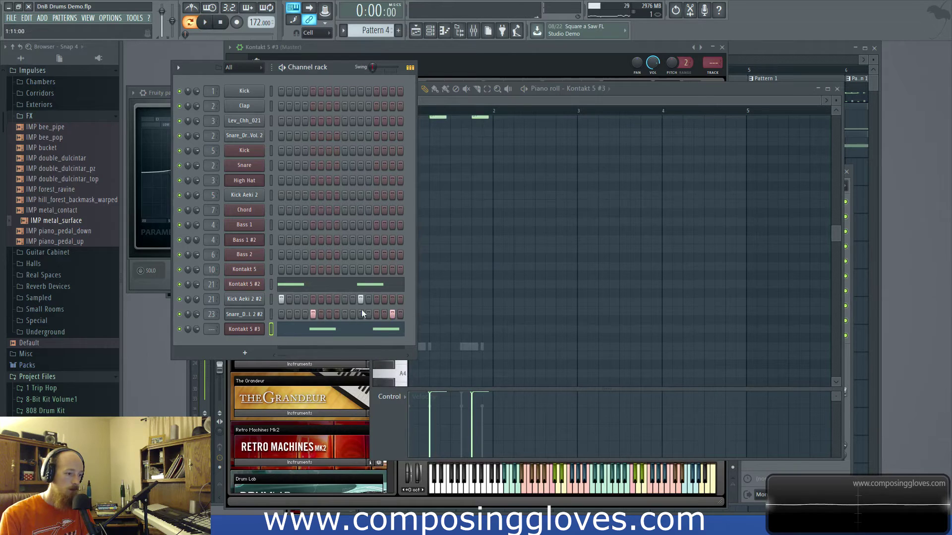
click(393, 314)
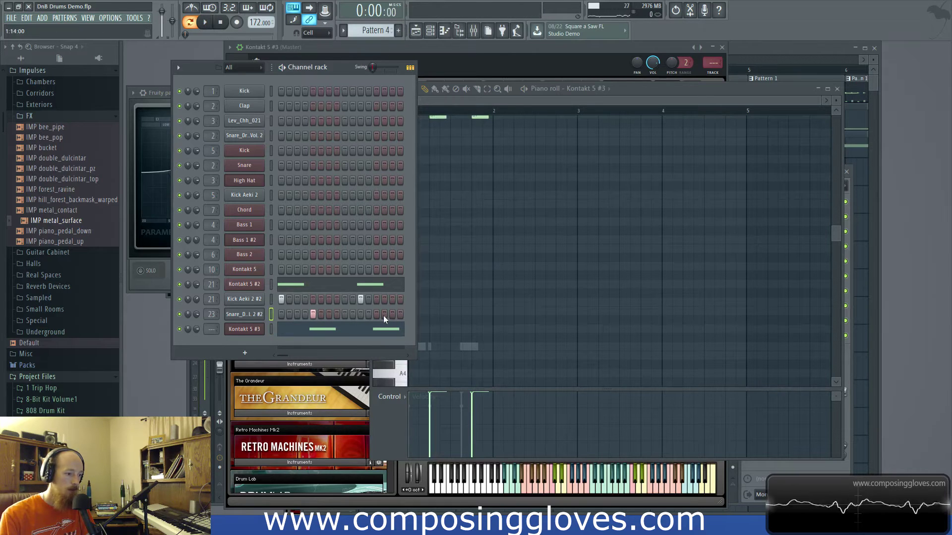
Step: Add a hit on step 13 of the layered snare channel above Kontakt 5 #3 and audition the pattern
key(space)
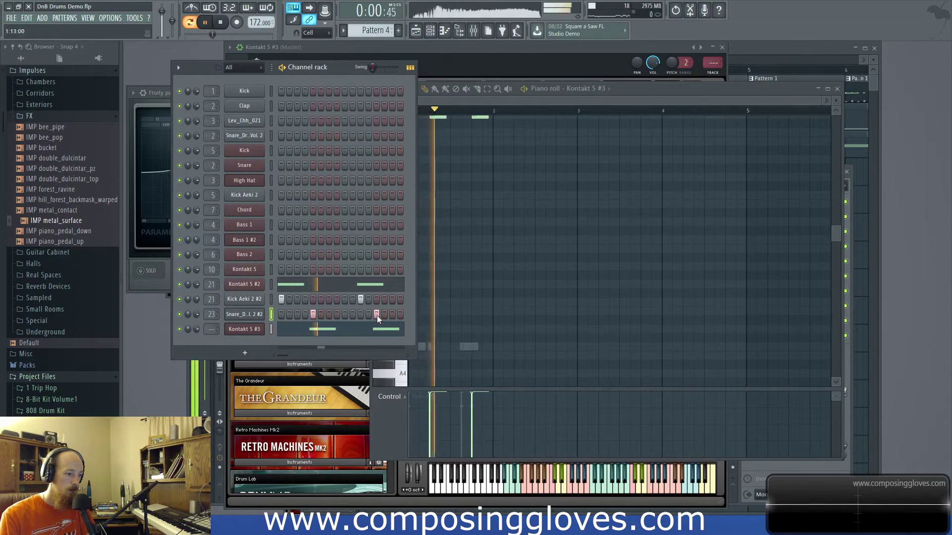
key(space)
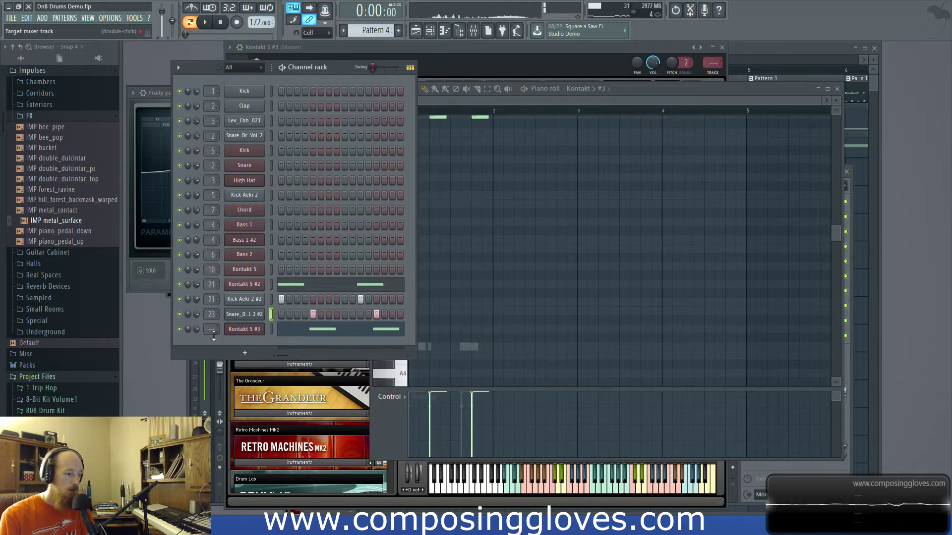
key(space)
key(space)
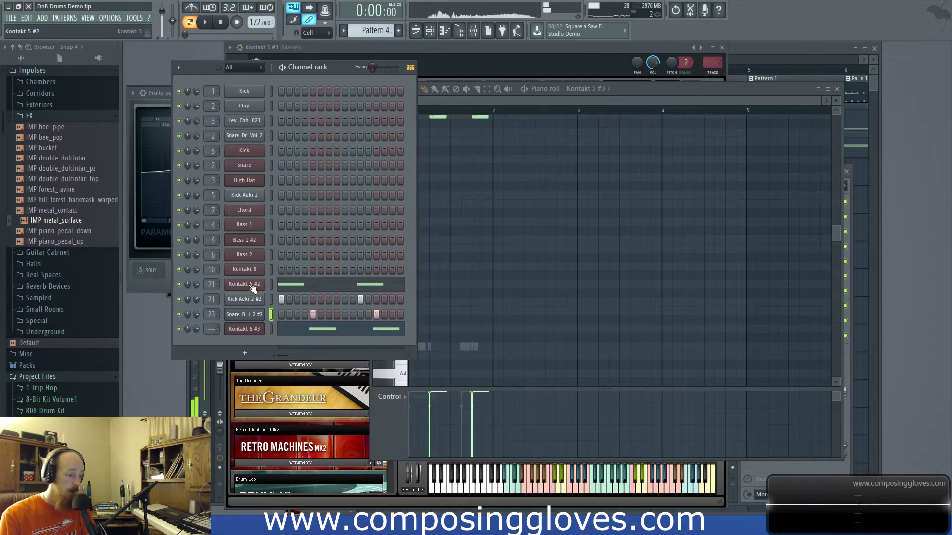
Step: Rename the Kontakt 5 #3 channel to Snare
click(247, 332)
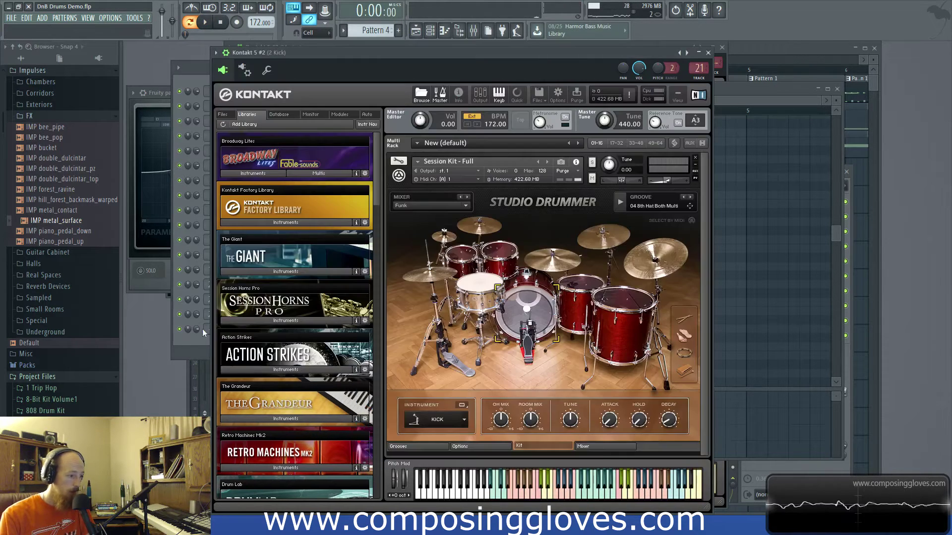
shift+click(245, 331)
text(Snare)
key(Return)
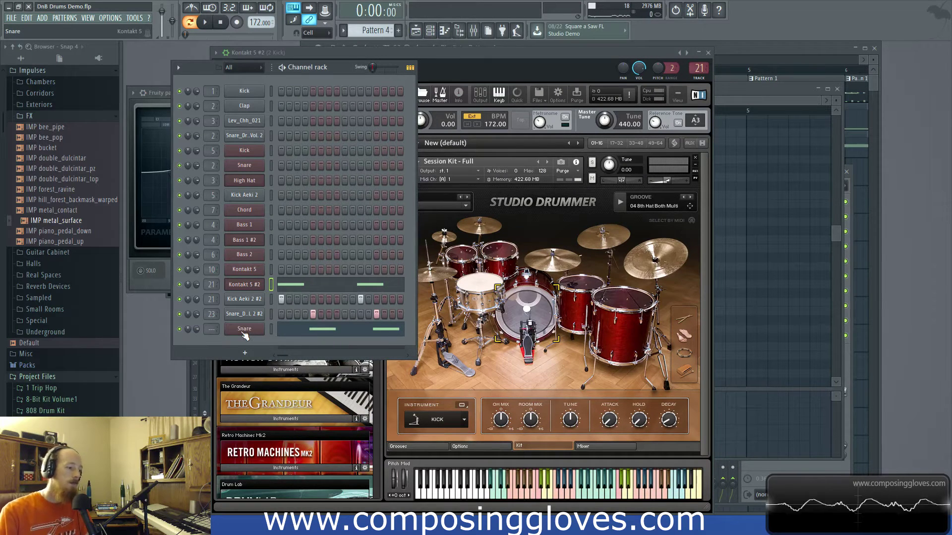
Step: Switch the kit's snare drum to variant B in the Snare channel's Studio Drummer and audition it
click(521, 77)
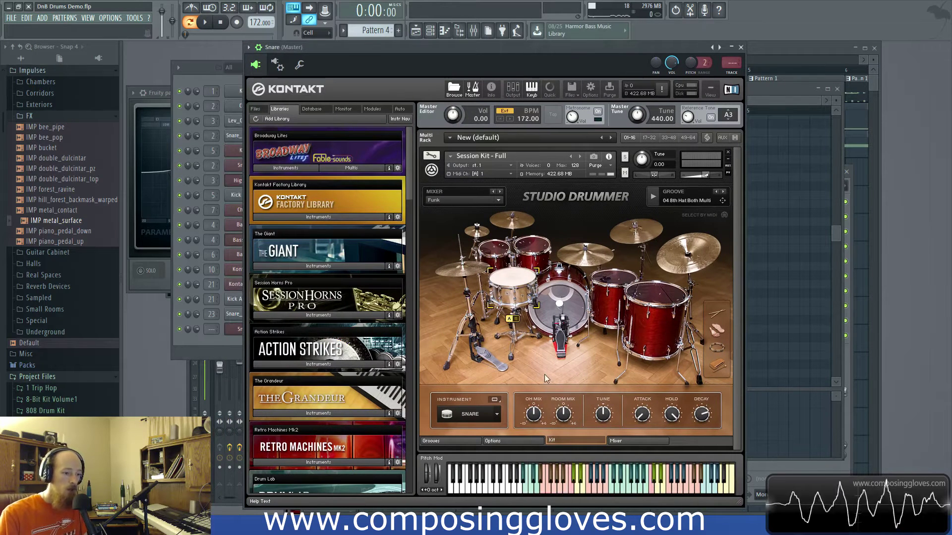
click(516, 320)
click(519, 299)
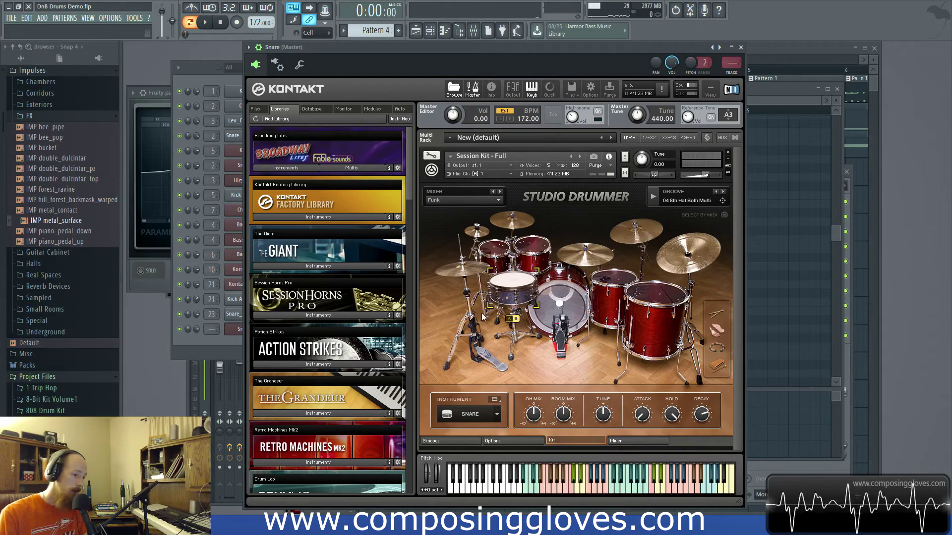
Step: Shorten the snare's hold and decay in the Studio Drummer kit settings and audition the pattern
click(659, 442)
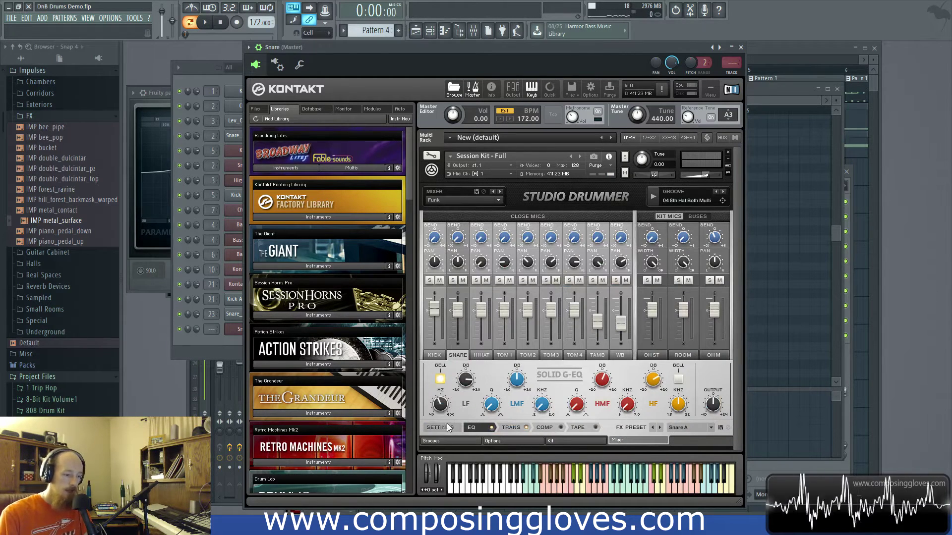
click(468, 440)
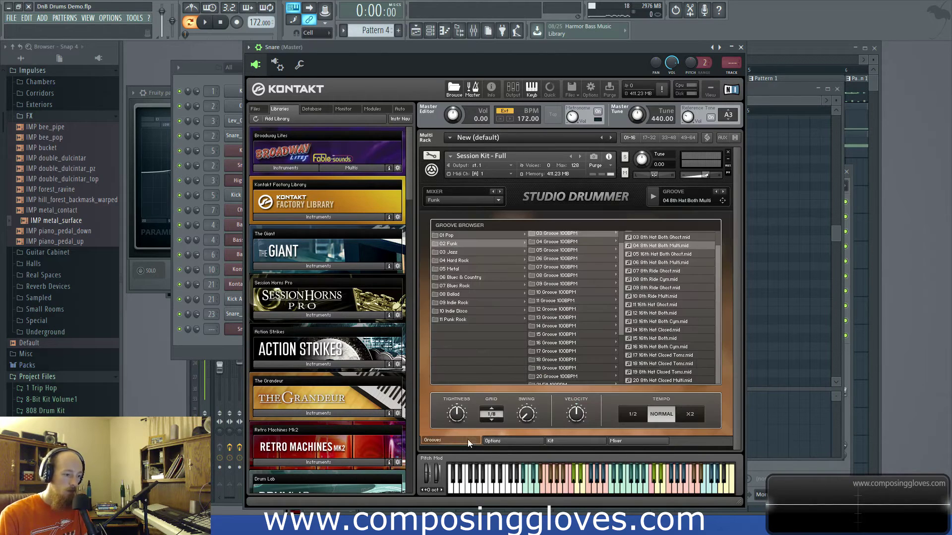
click(574, 441)
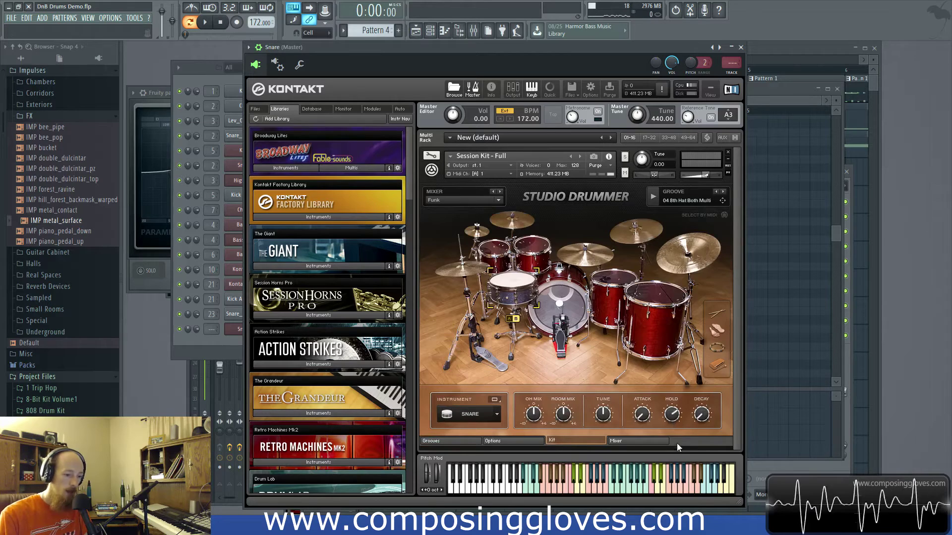
key(space)
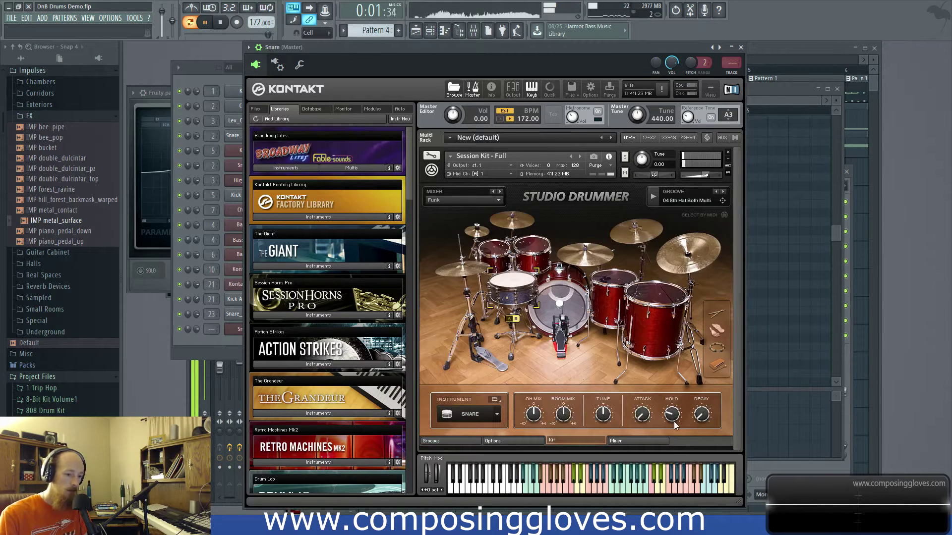
key(space)
Step: Lower the Room, OH M and OH ST mic levels in the Snare's Studio Drummer mixer and audition the pattern
click(653, 441)
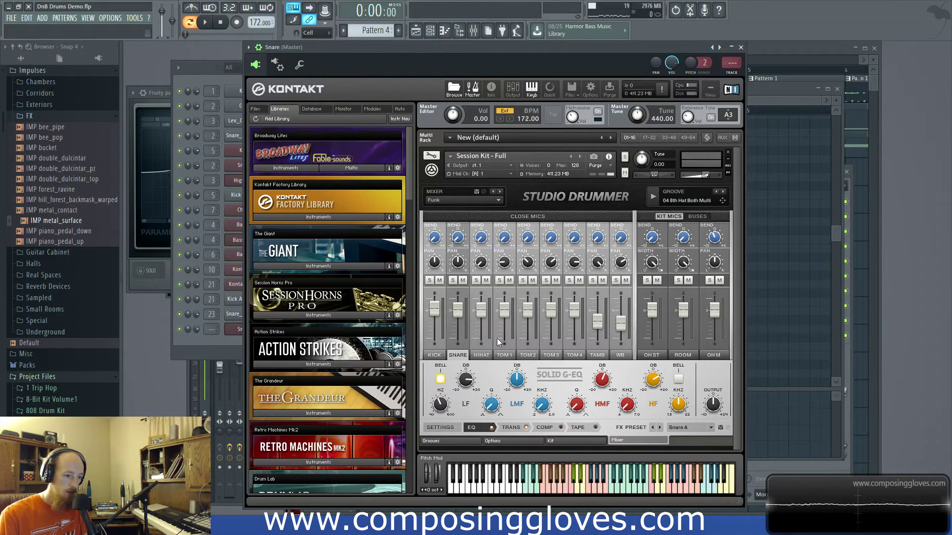
drag(683, 310, 683, 340)
click(711, 314)
drag(651, 313, 651, 331)
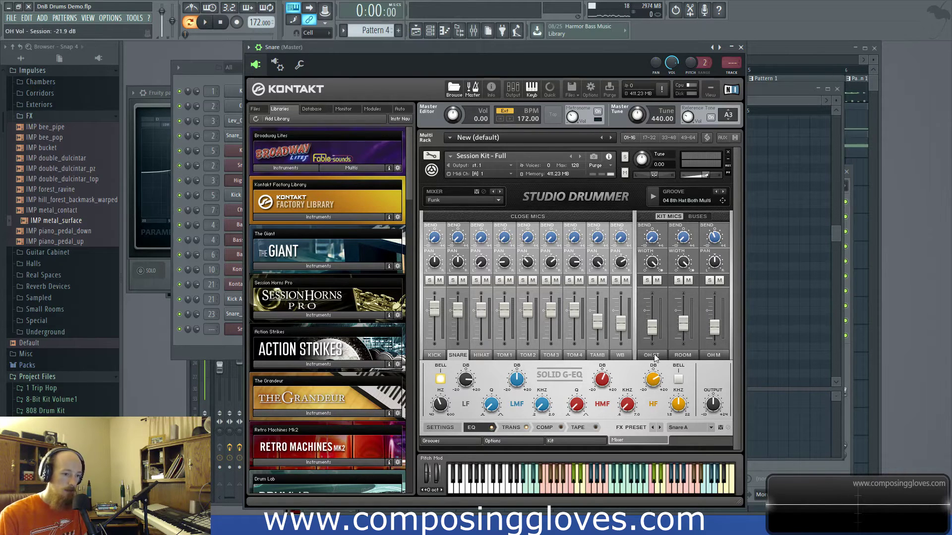
key(space)
click(653, 329)
key(space)
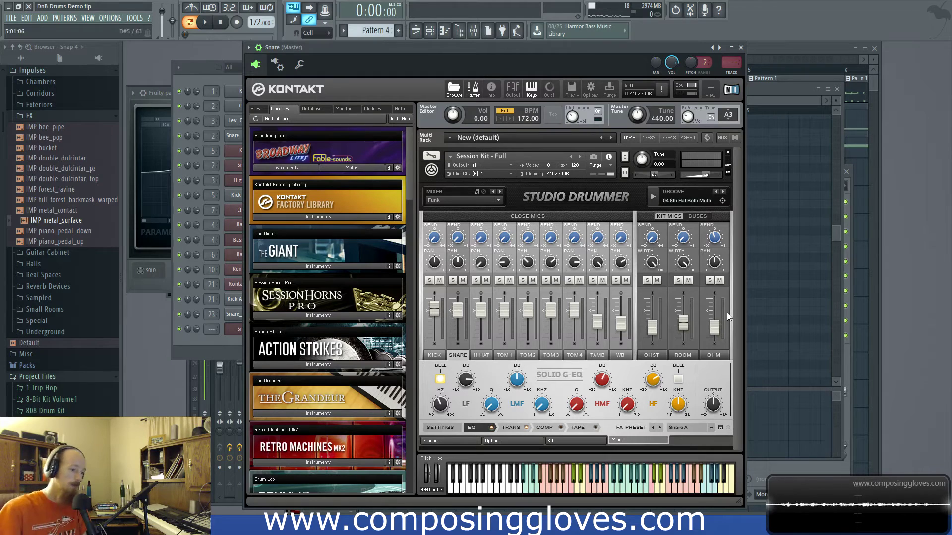
Step: Audition the snare and compare its sound with the EQ and Transient Master effects switched on and off
key(space)
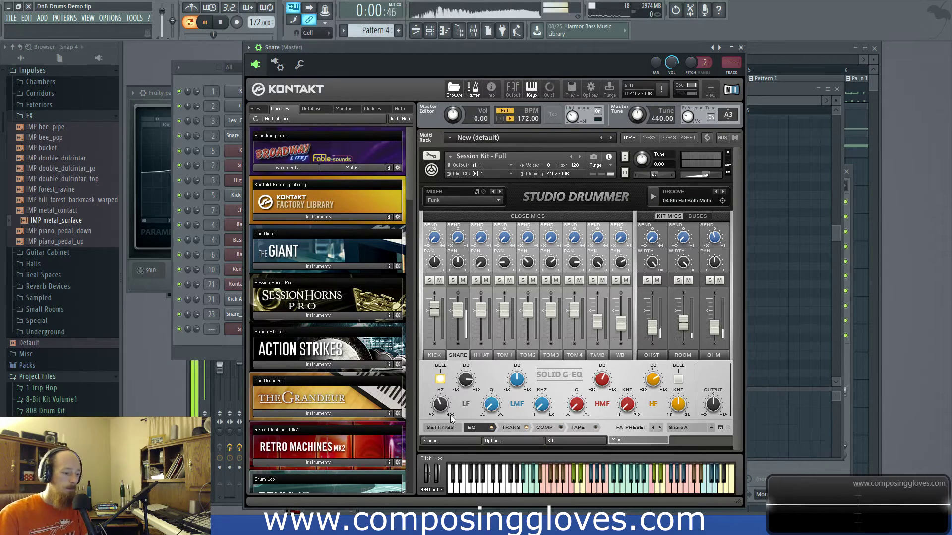
key(space)
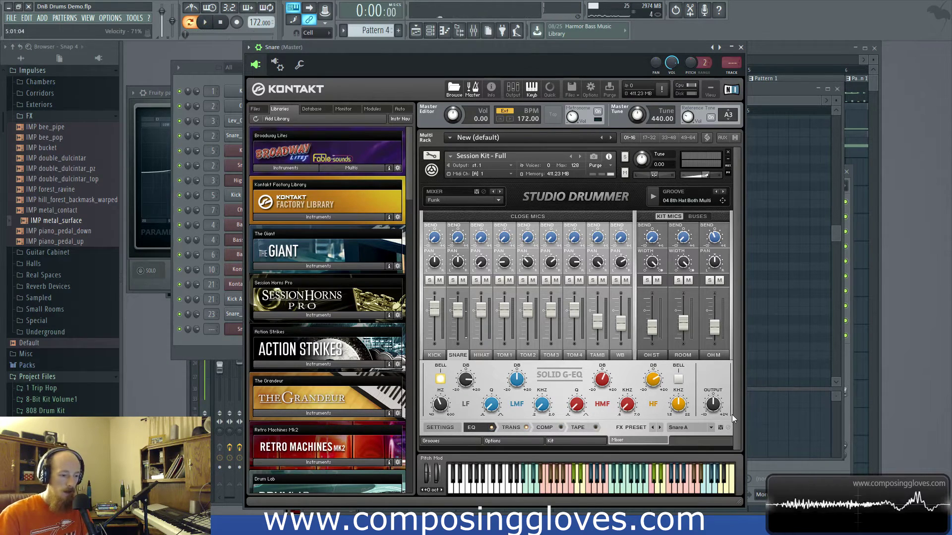
click(525, 429)
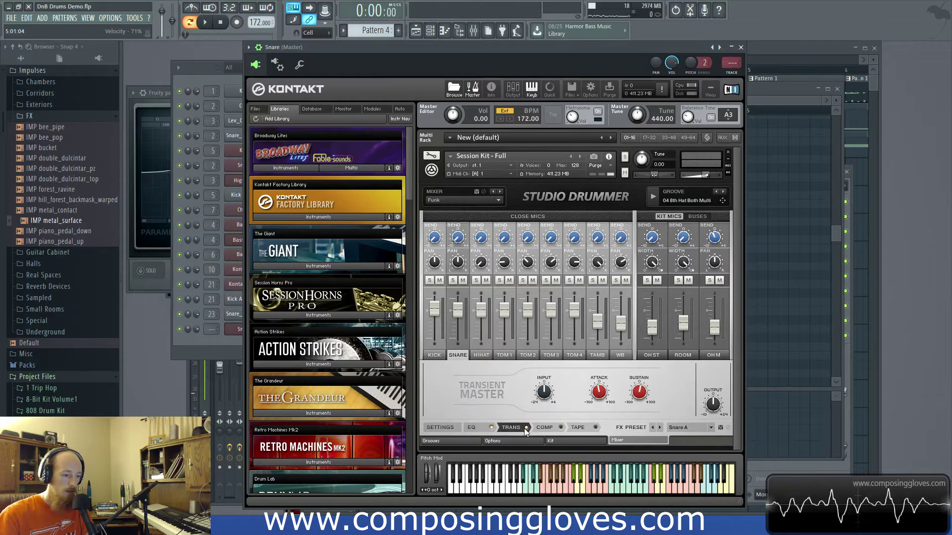
click(474, 431)
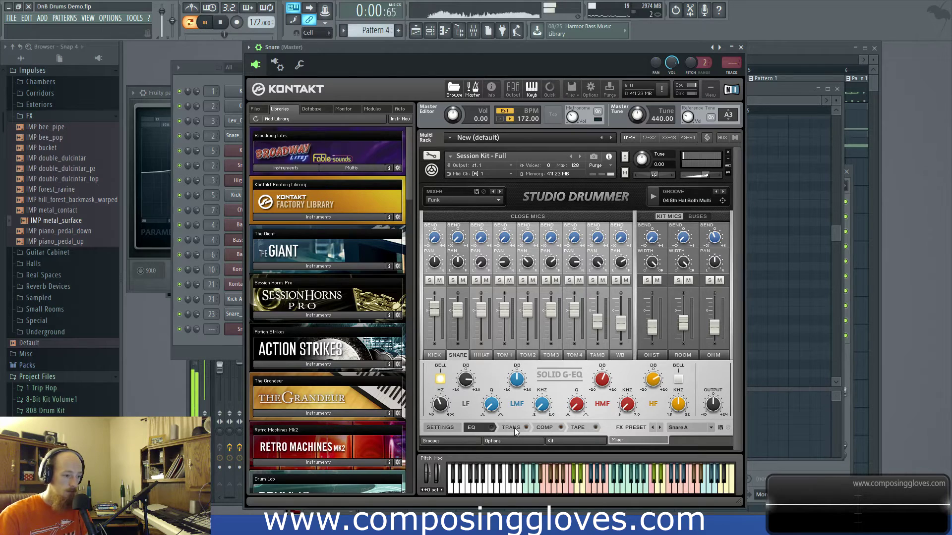
Step: Mute the Kontakt 5 #2 and Kick Aeki 2 #2 channels and play the snare, leaving its EQ and Transient Master enabled
click(194, 339)
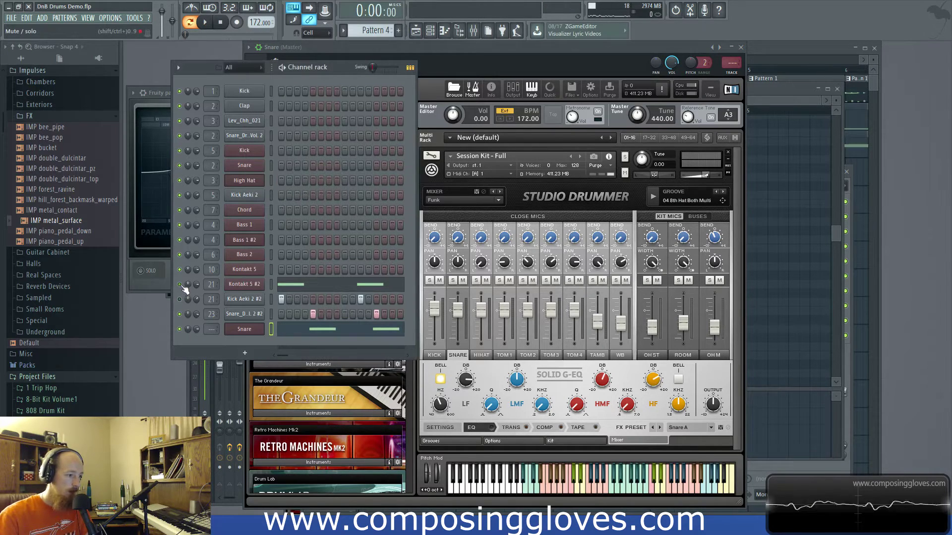
key(space)
click(492, 426)
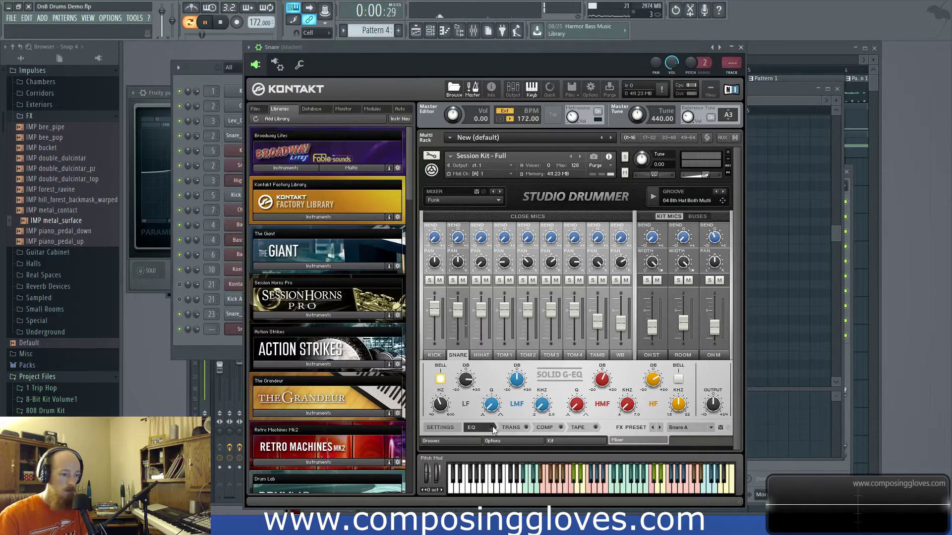
click(526, 428)
key(space)
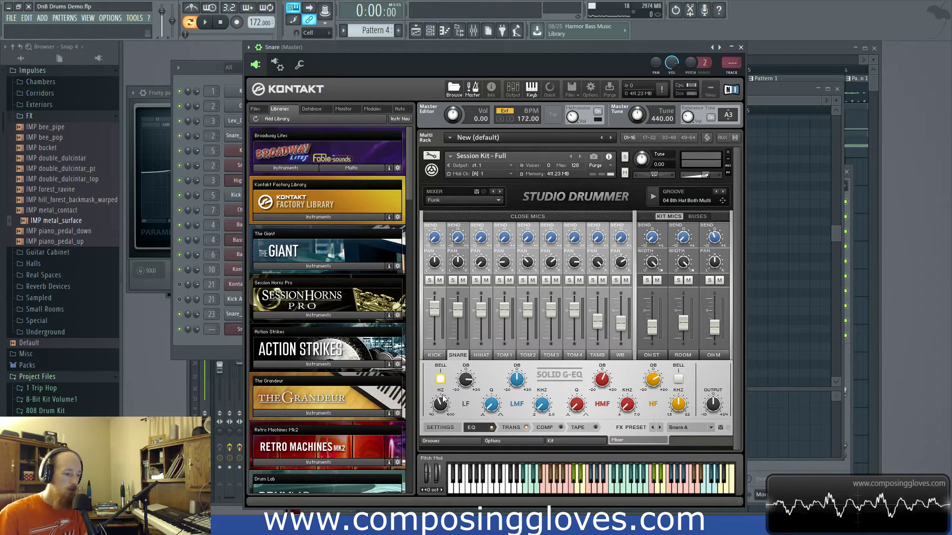
Step: Cut the LF and LMF gains in the snare's Solid G-EQ, adjusting the LMF Q and frequency while auditioning the pattern
key(space)
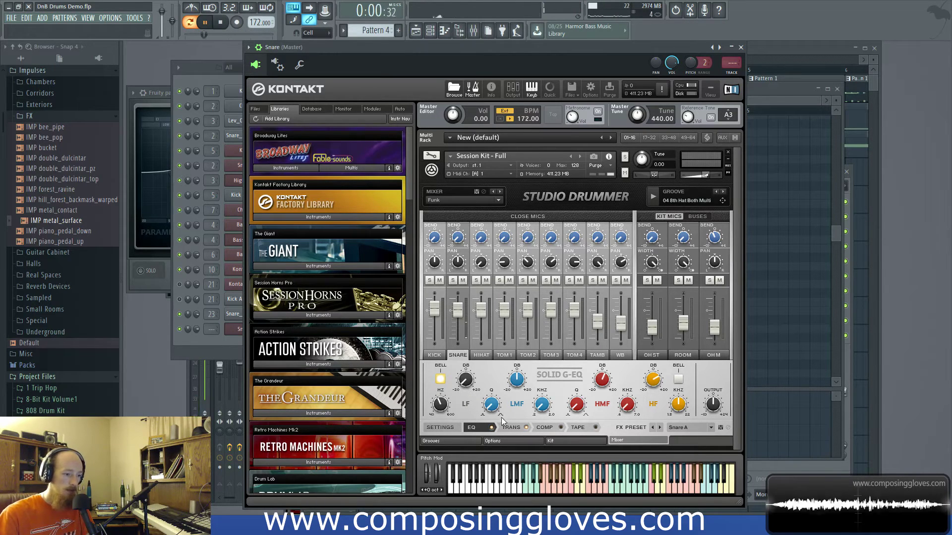
key(space)
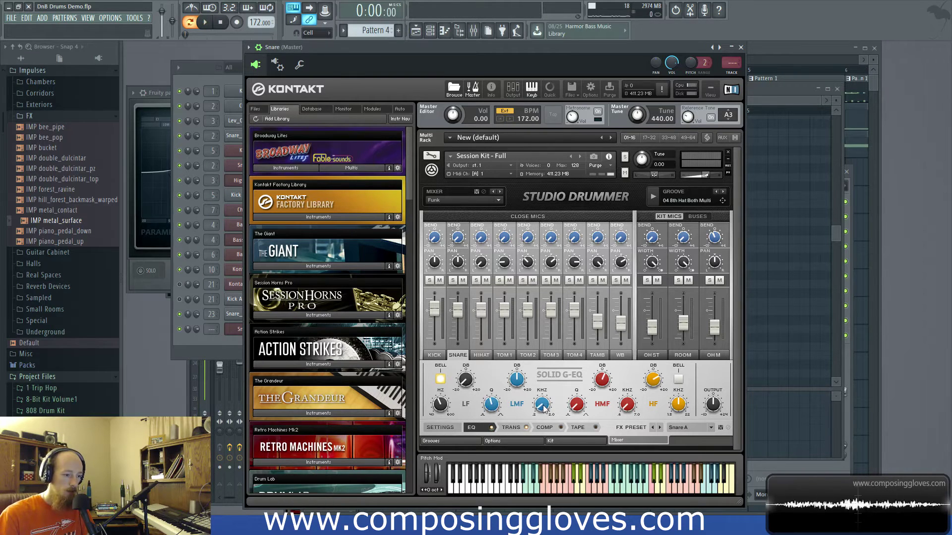
key(space)
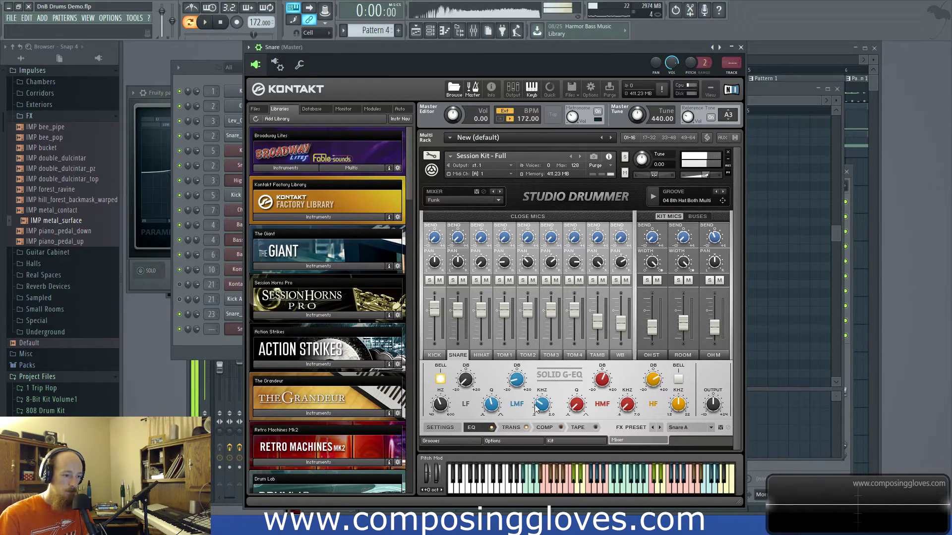
key(space)
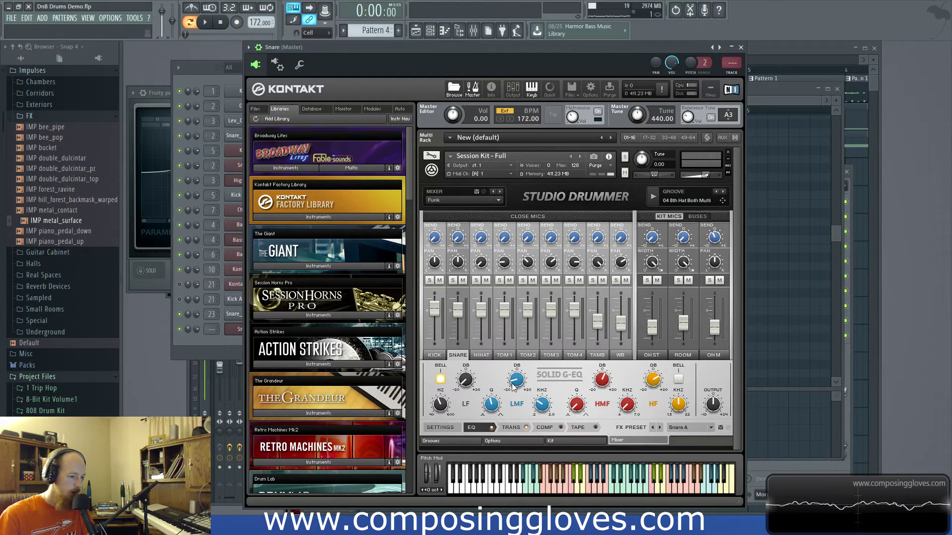
key(space)
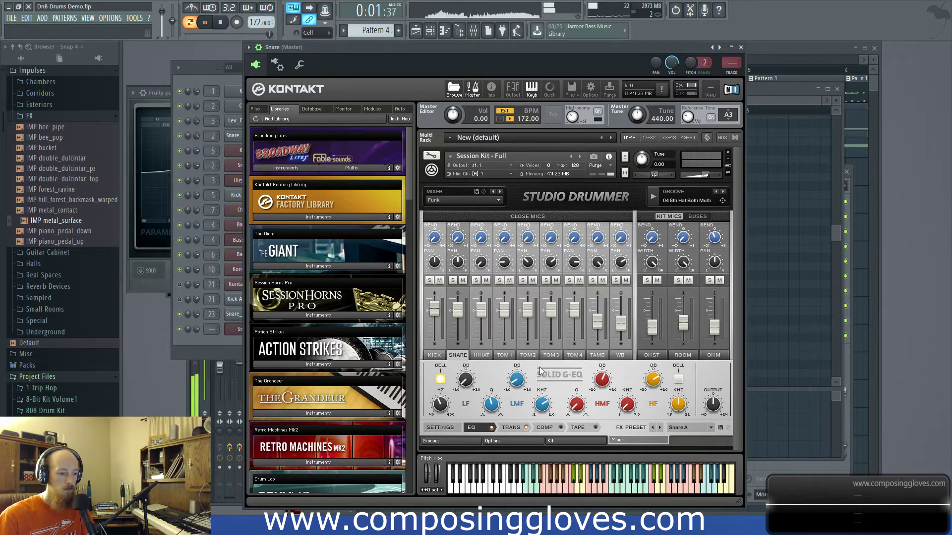
key(space)
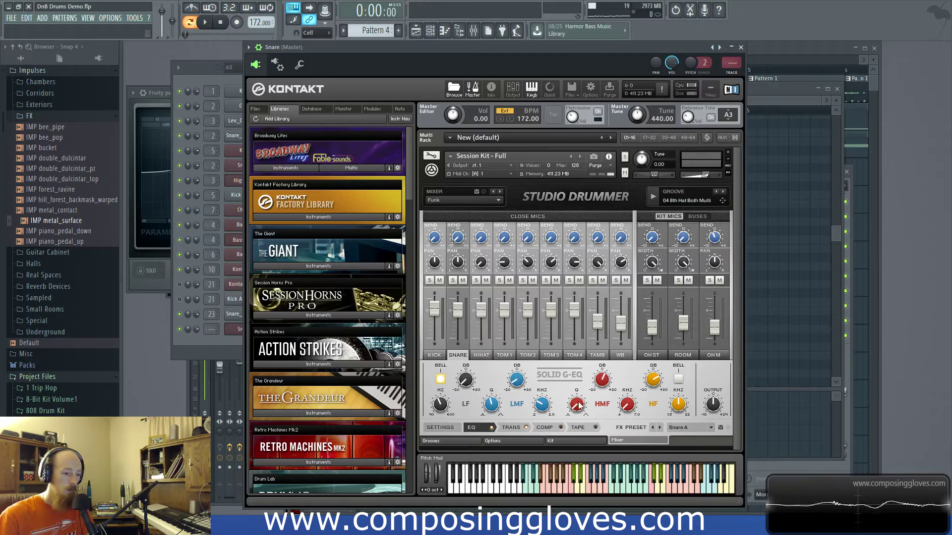
Step: Adjust the HMF band's Q and frequency in the snare's Solid G-EQ while auditioning the pattern
key(space)
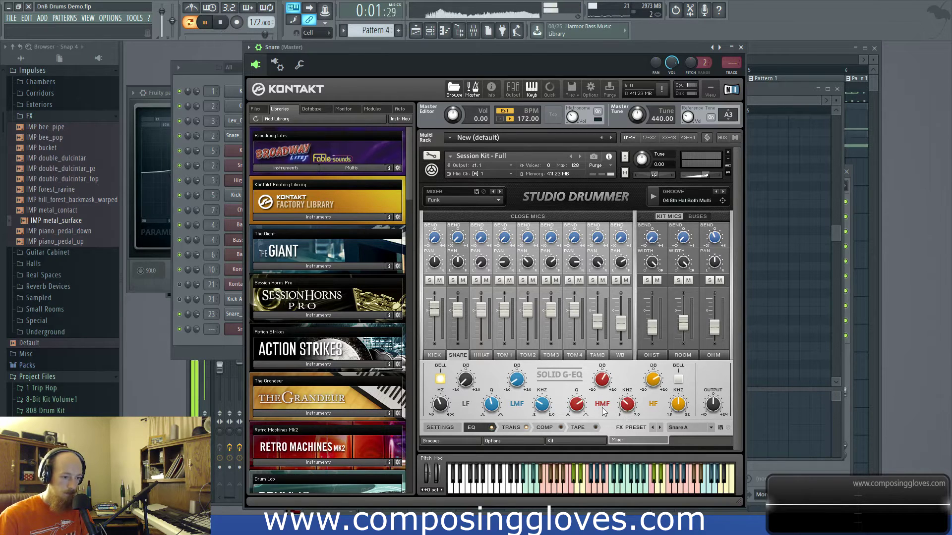
key(space)
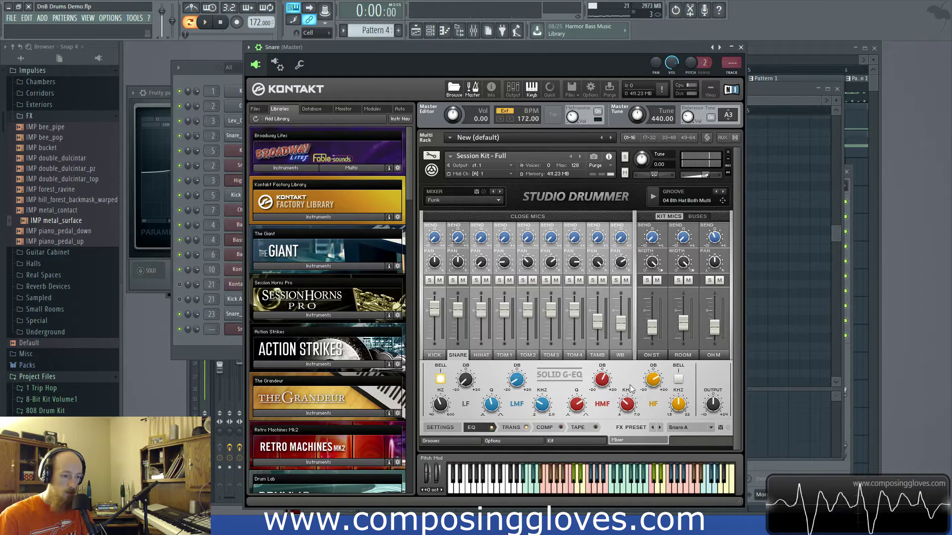
key(space)
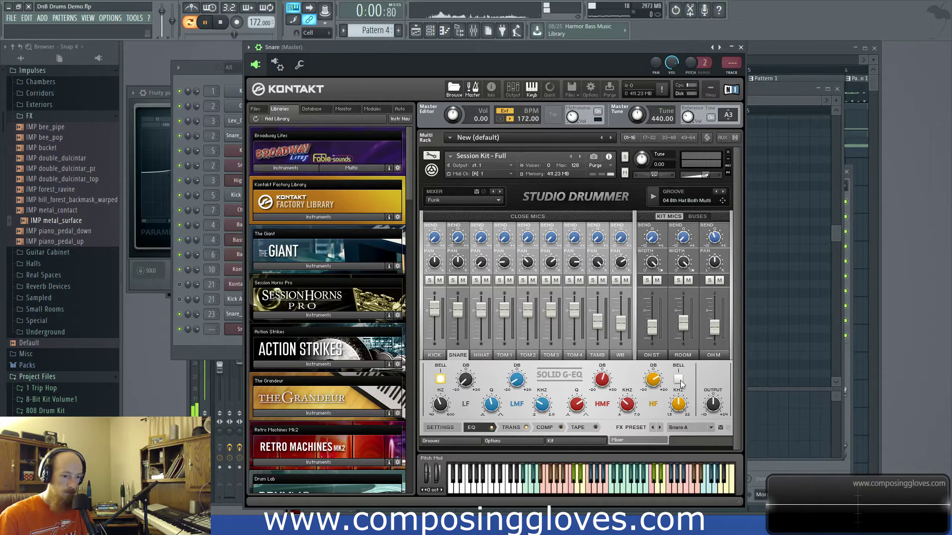
key(space)
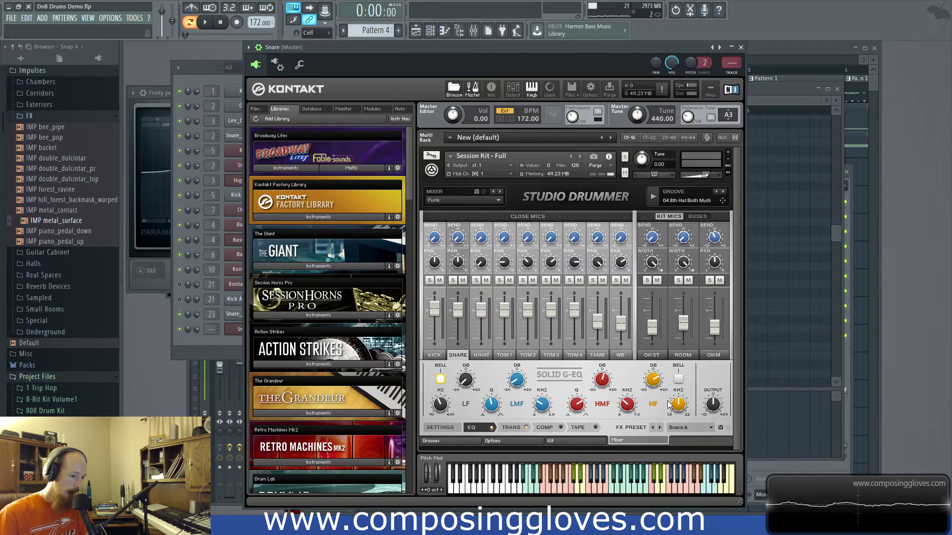
Step: Adjust the attack and sustain of the snare's Transient Master while the pattern plays
click(511, 428)
key(space)
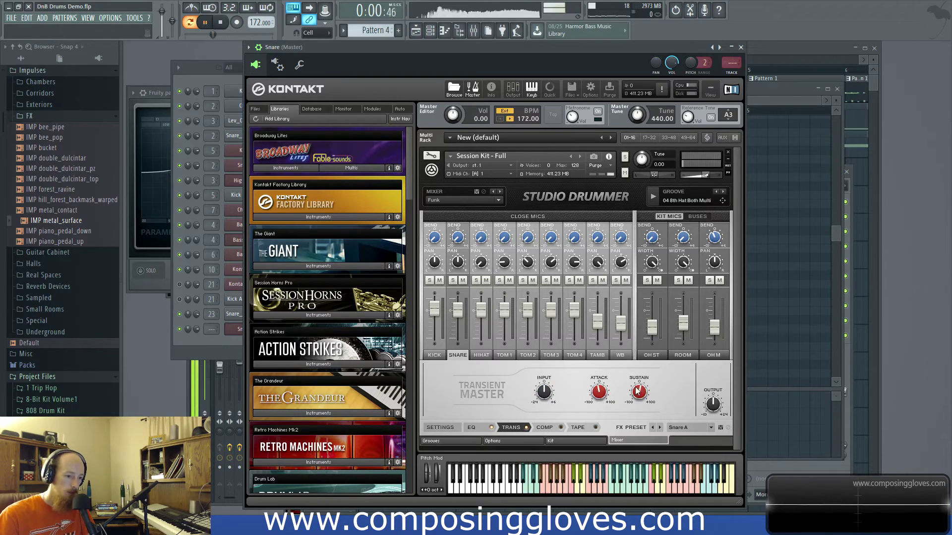
mouse_move(641, 392)
mouse_down()
mouse_move(635, 404)
mouse_move(643, 400)
mouse_up()
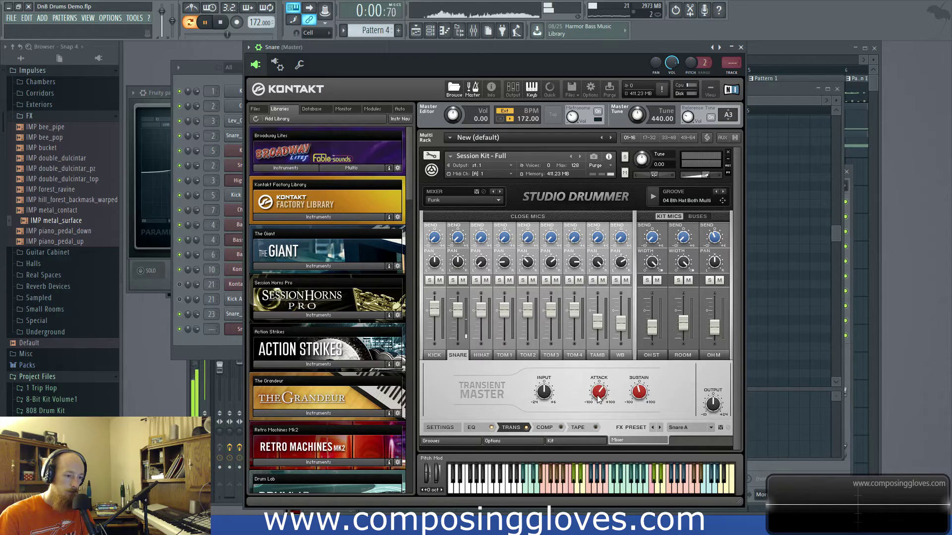
key(space)
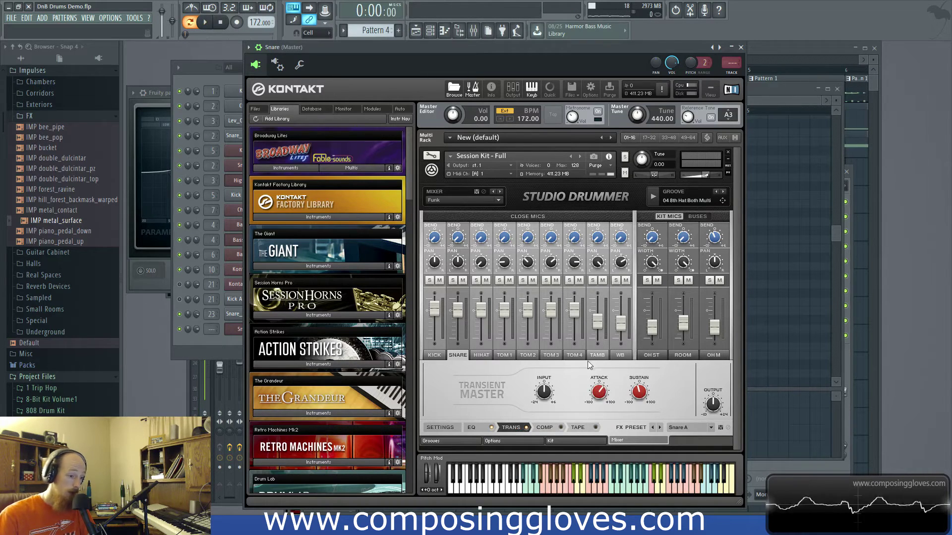
Step: Examine the snare's compressor and Tape Saturator settings and audition the pattern
click(544, 428)
key(space)
key(space)
click(578, 427)
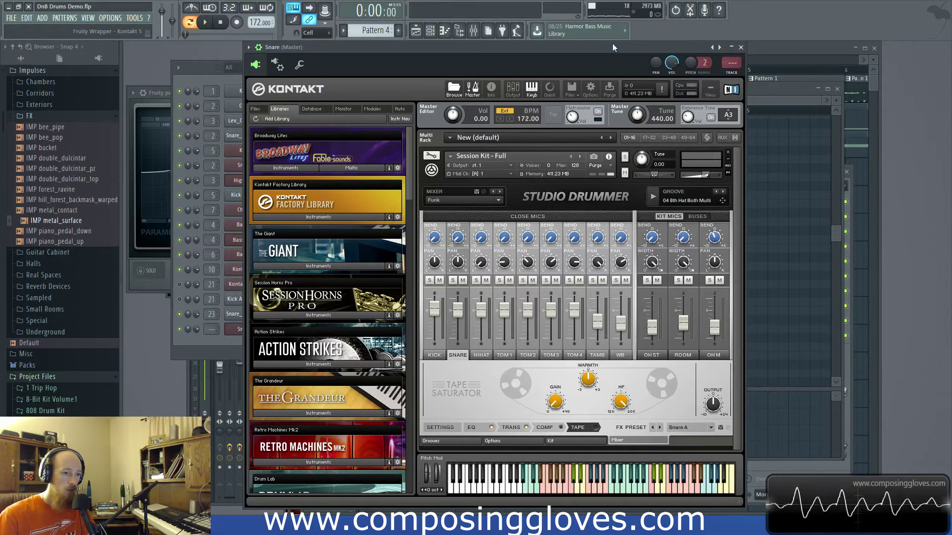
Step: Relocate the Kontakt Snare's mixer insert so it sits directly after the Snare_Drum_10 insert, at track 23
drag(614, 45, 621, 62)
key(F9)
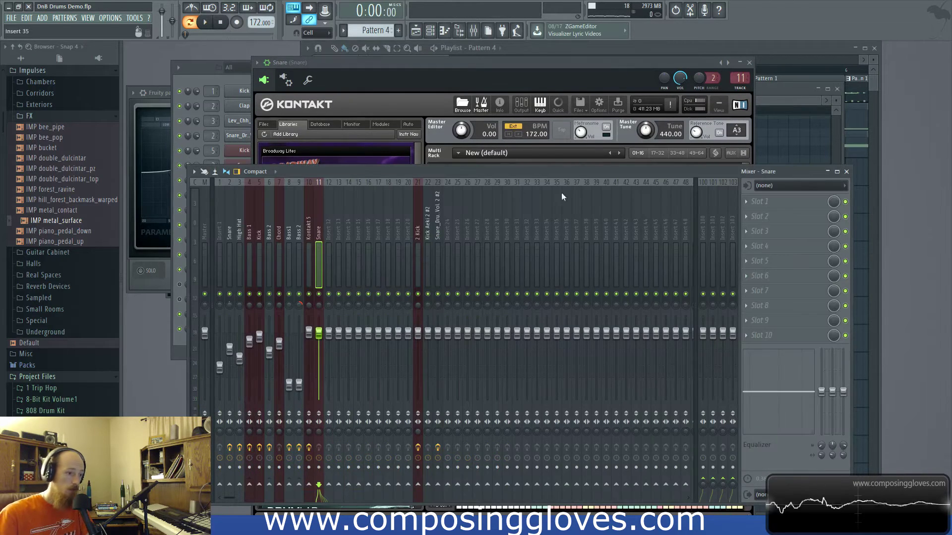
drag(320, 237, 432, 251)
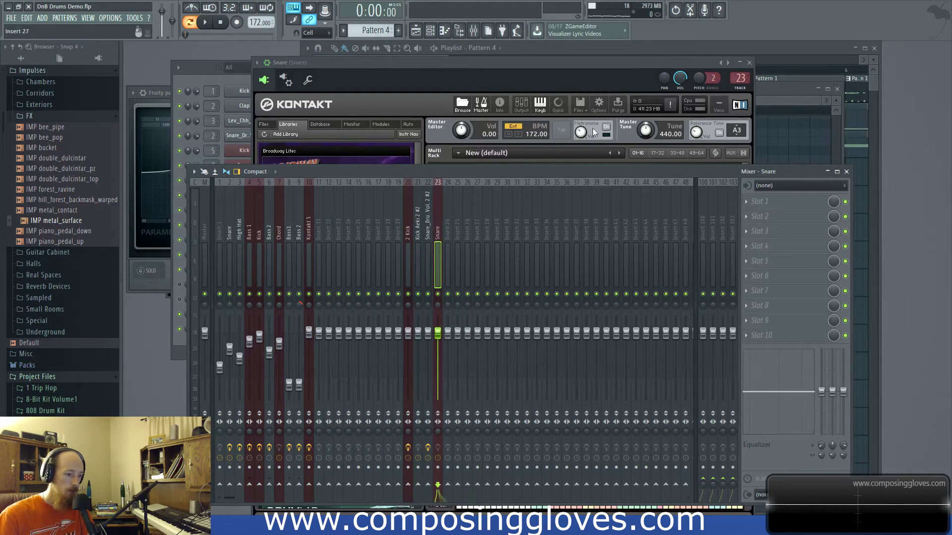
Step: Try routing the Kontakt Snare channel to the Snare_Drum_10 insert, track 22, audition it, and restore its target to track 23
click(427, 483)
click(799, 185)
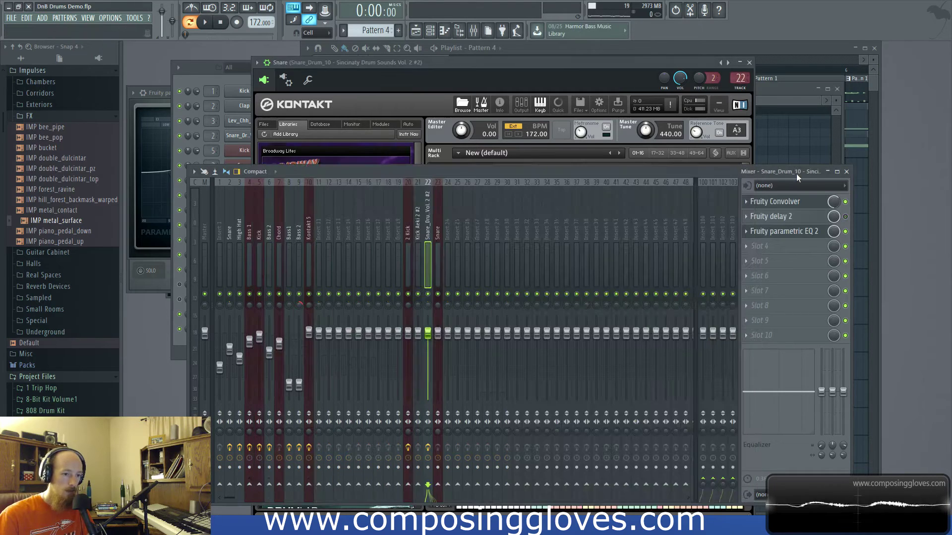
key(space)
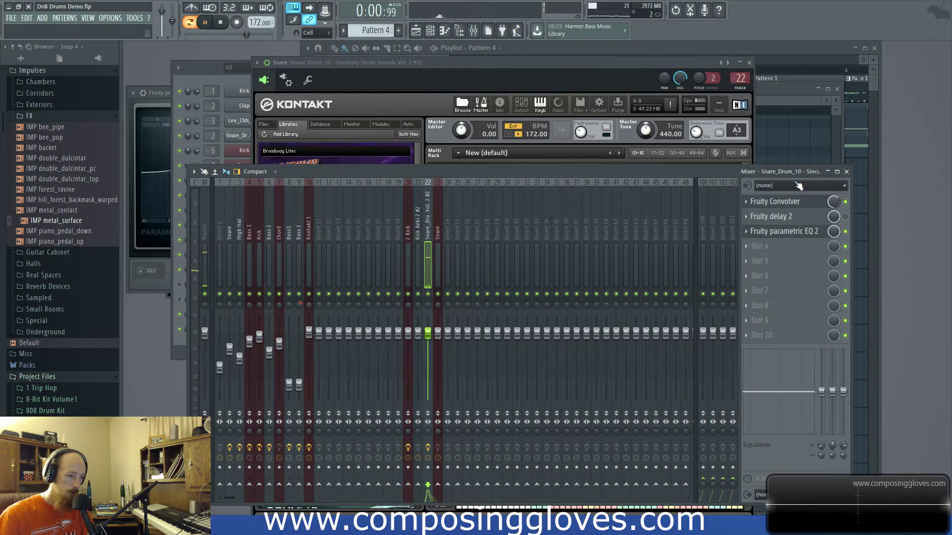
key(space)
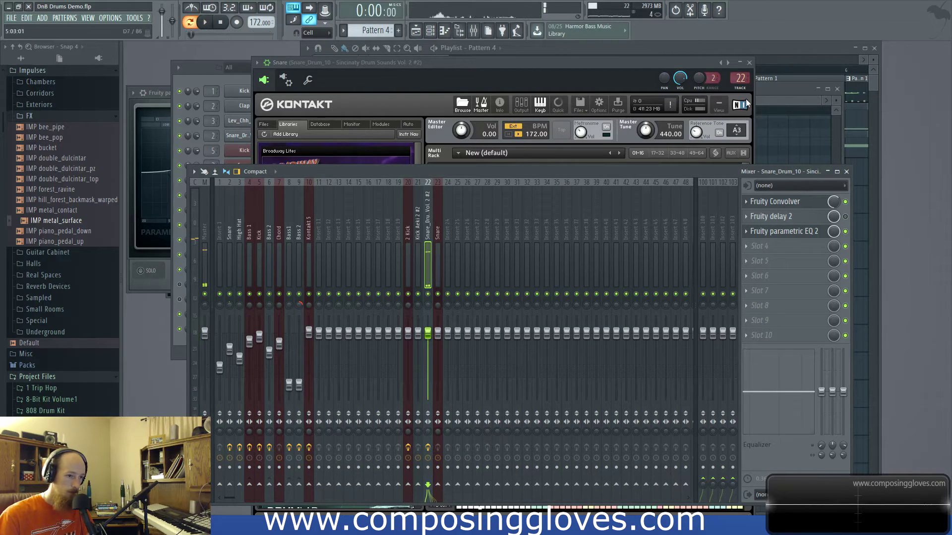
click(737, 76)
scroll(740, 80, up, 1)
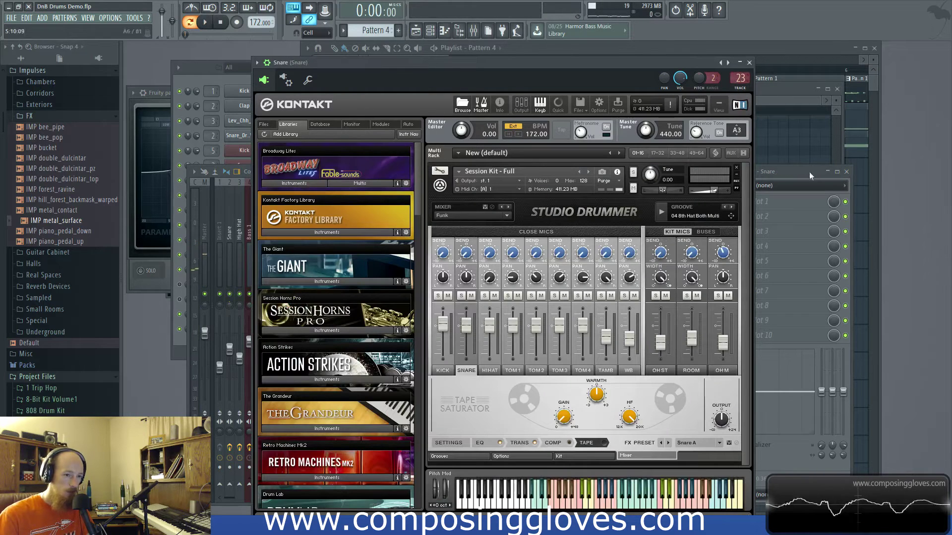
Step: Send the Snare insert on track 23 to the Snare_Drum_10 insert and adjust the send level while auditioning the pattern
double_click(740, 79)
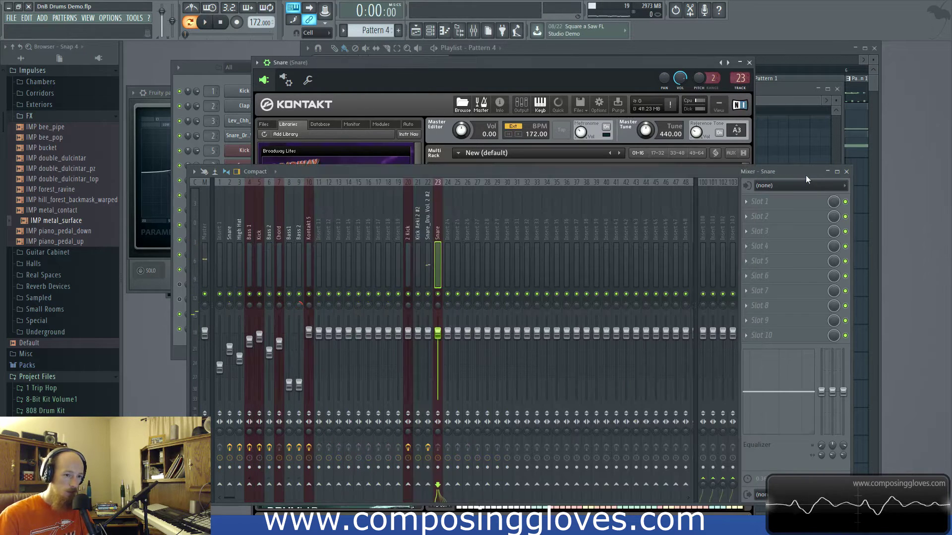
click(428, 485)
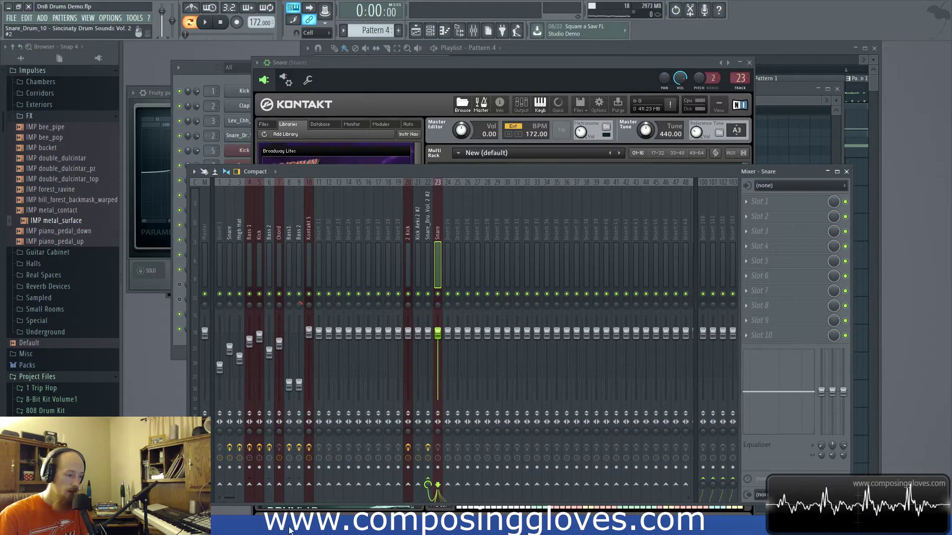
key(space)
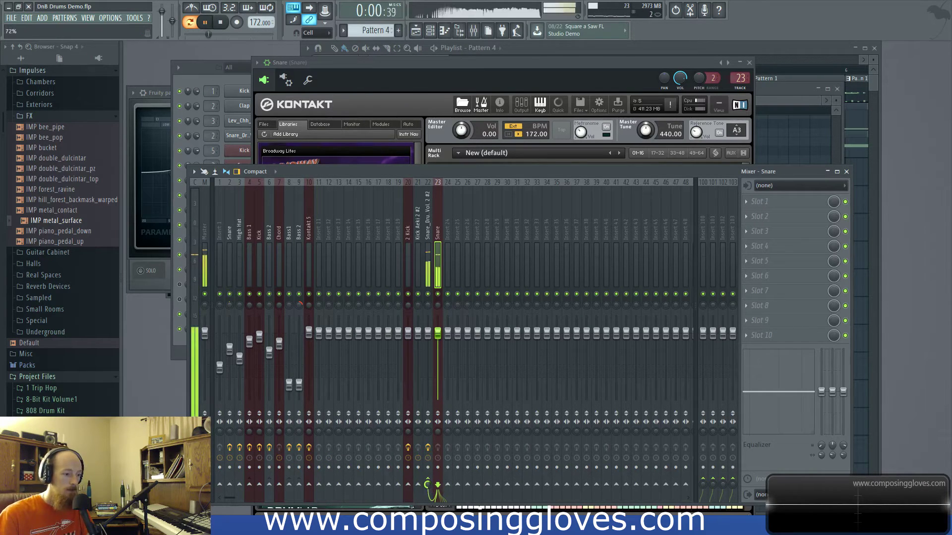
drag(428, 485, 429, 488)
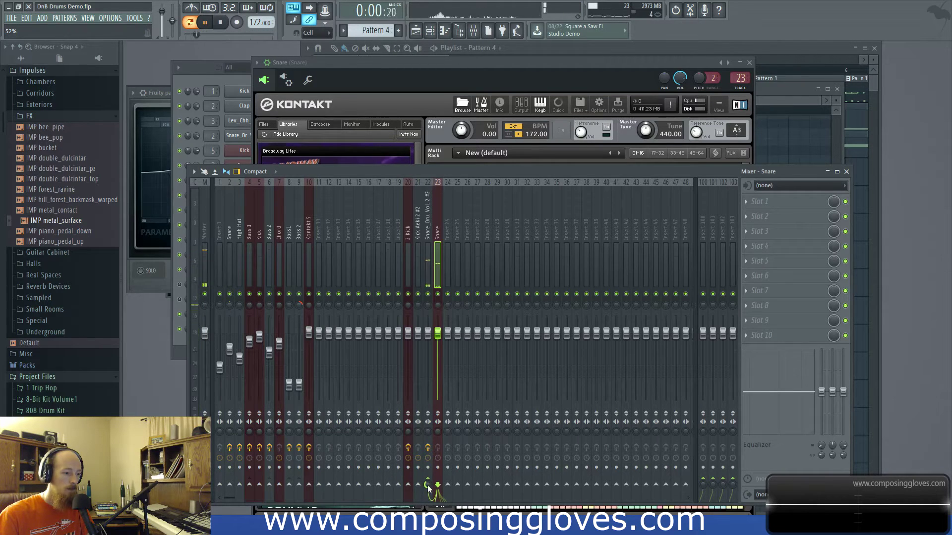
key(space)
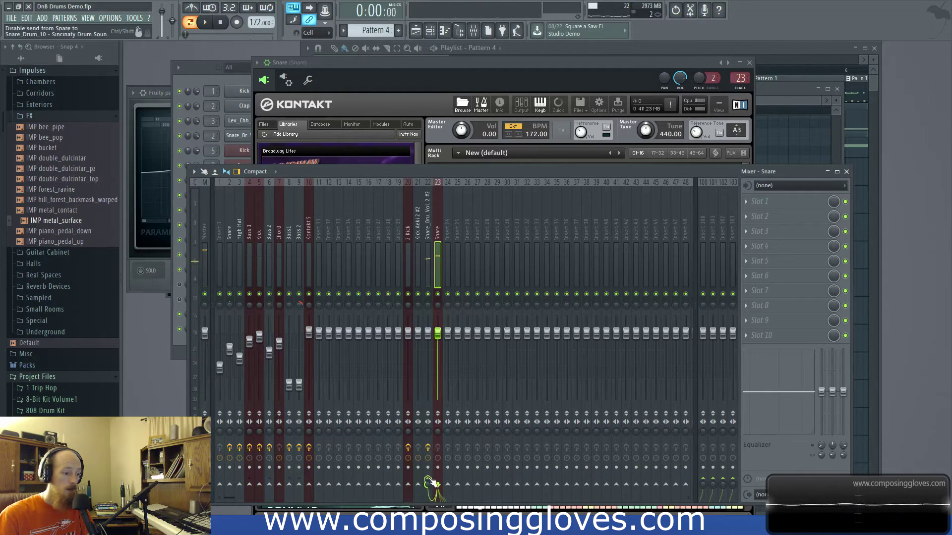
key(space)
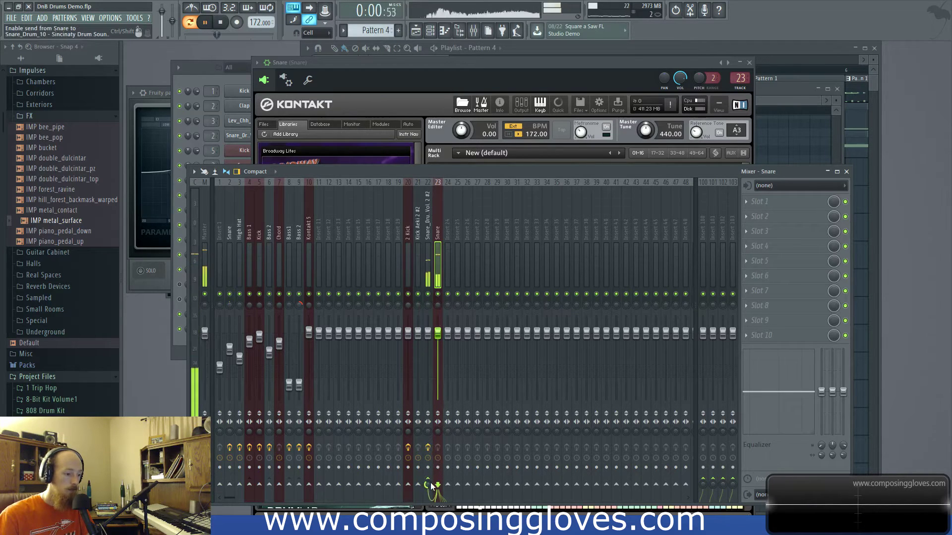
key(space)
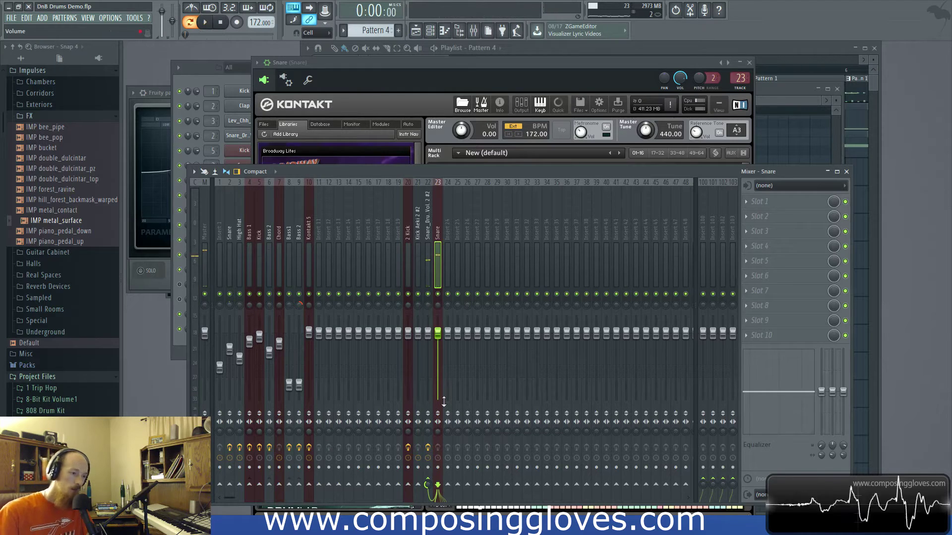
Step: Unmute the Kontakt 5 #2 and Kick Aeki 2 #2 channels in the channel rack and audition the layered kick and snare
click(407, 237)
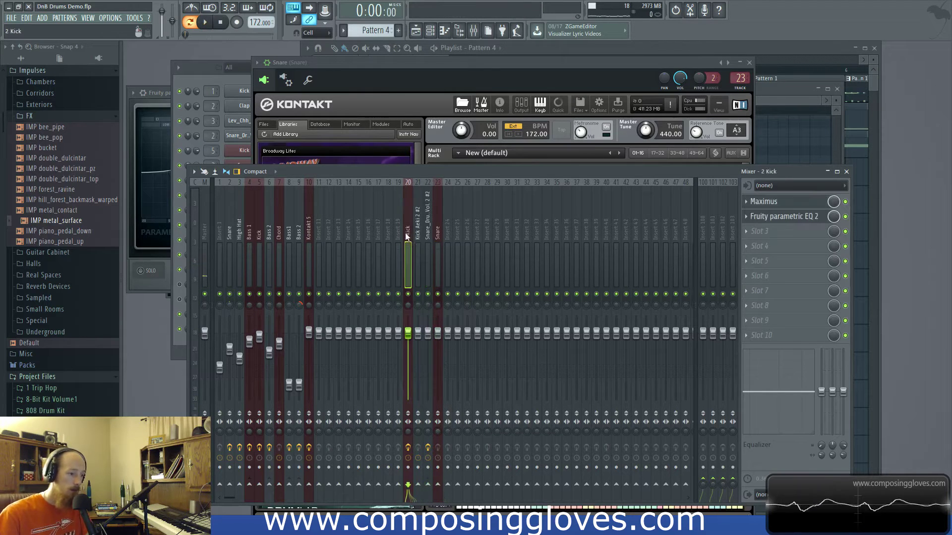
click(211, 79)
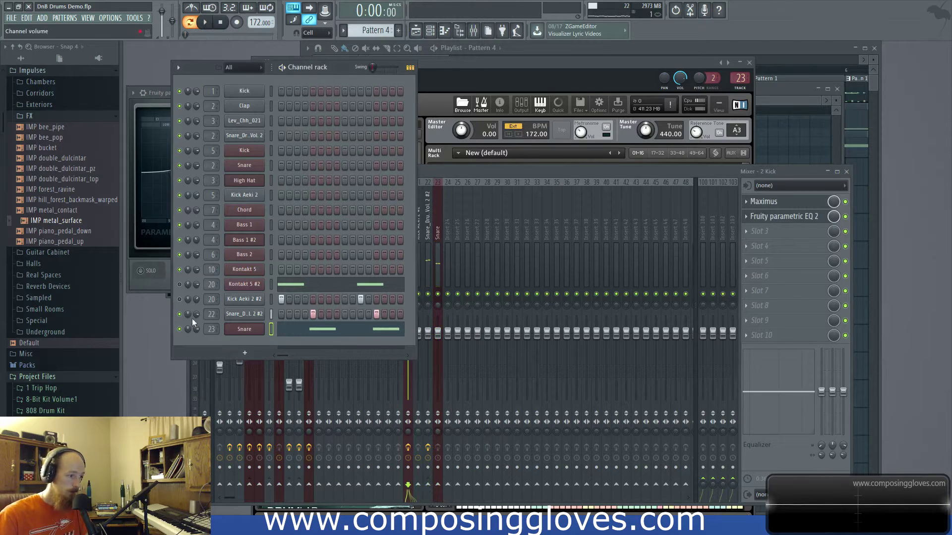
key(space)
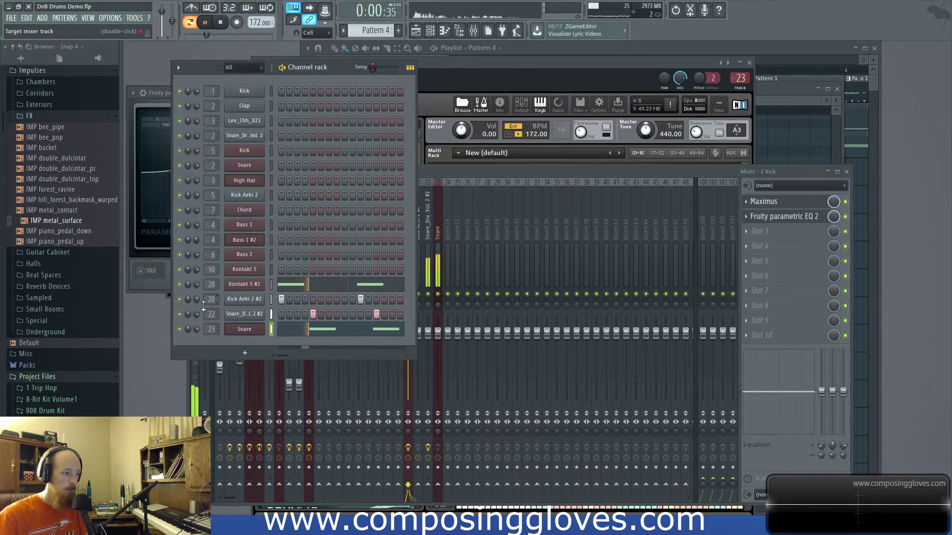
key(space)
Step: Fill all 16 steps of the Lev_Chh_021 hi-hat, audition the pattern, and open the channel's piano roll
click(259, 68)
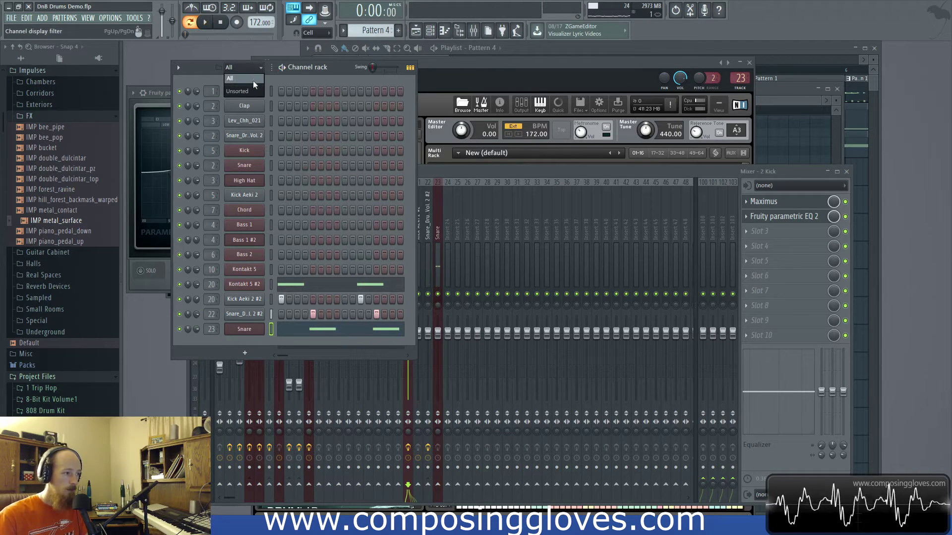
click(246, 69)
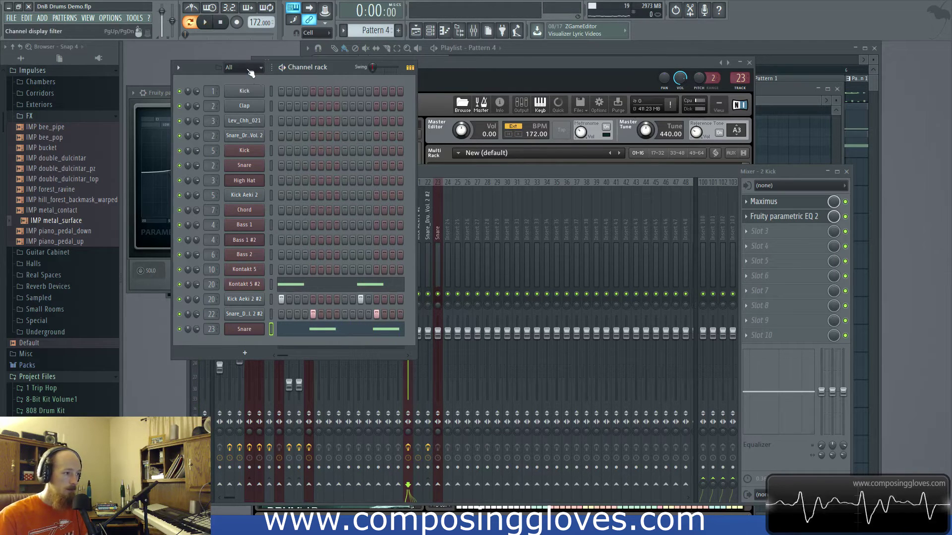
drag(281, 121, 409, 123)
key(space)
click(271, 121)
key(space)
right_click(262, 122)
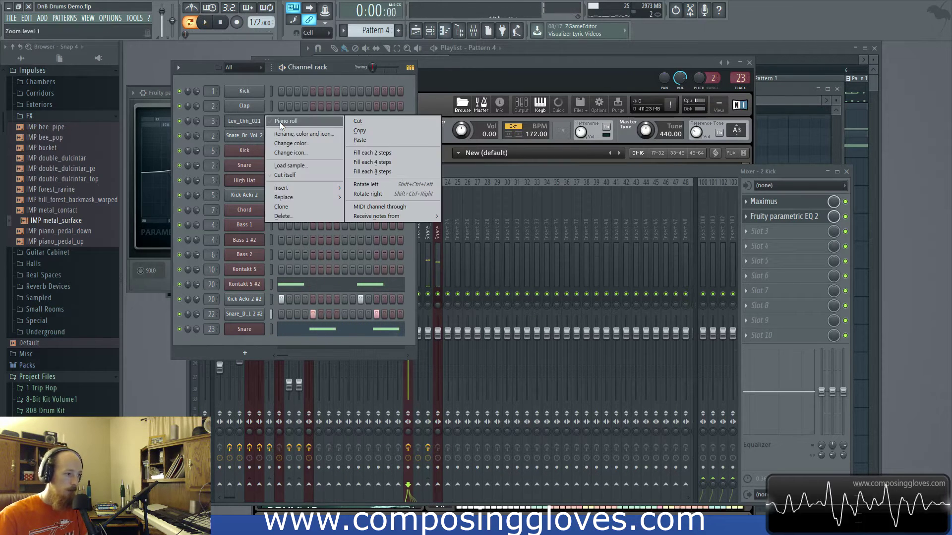
click(288, 124)
Step: Try removing the quick fade-out from the Lev_Chh_021 sample and undo the change
click(245, 120)
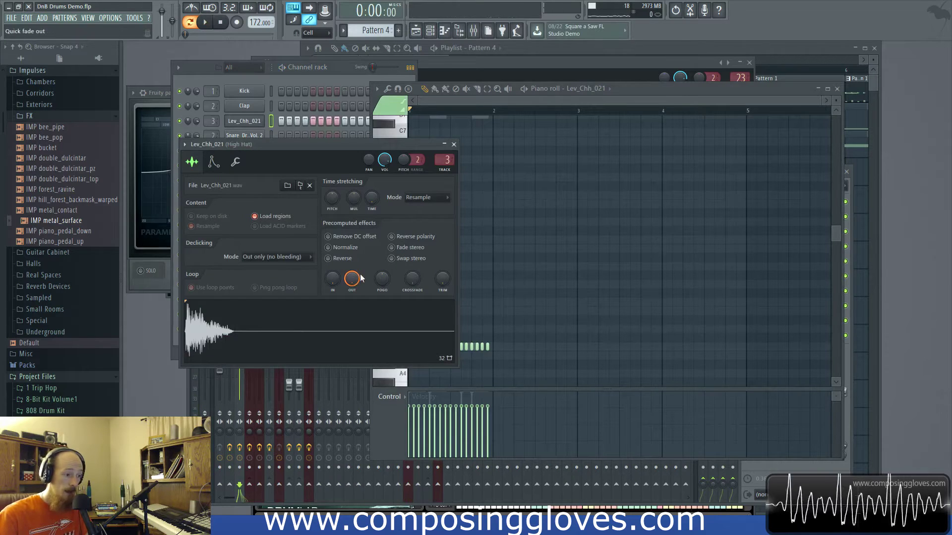
drag(352, 278, 351, 290)
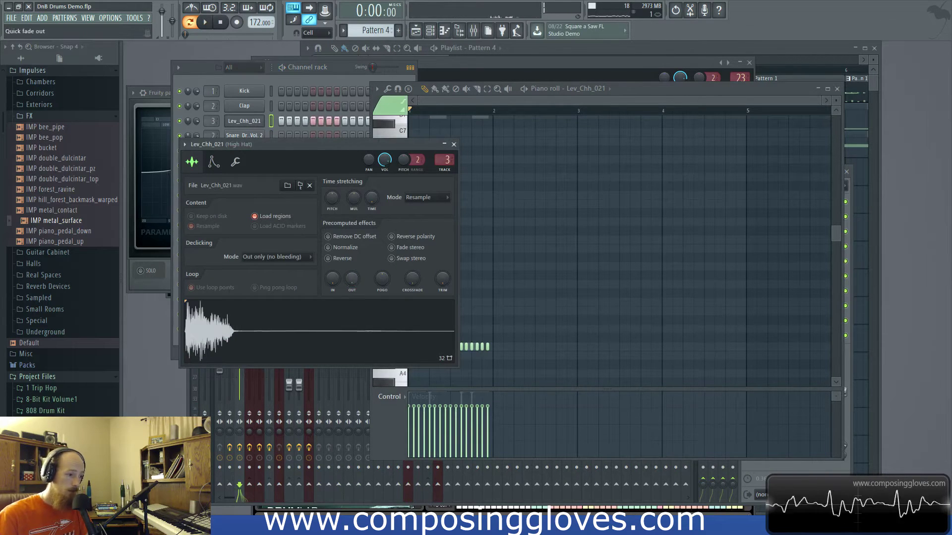
key(ctrl+z)
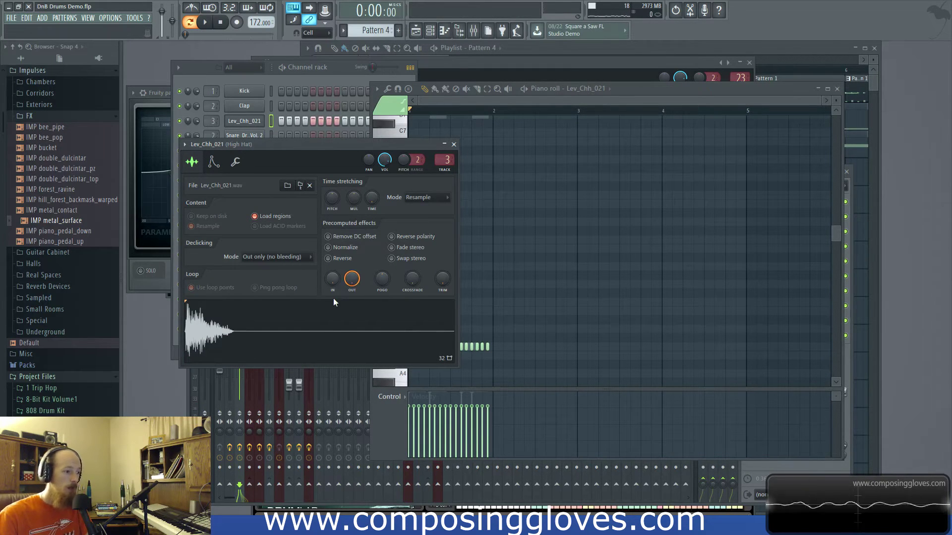
click(335, 330)
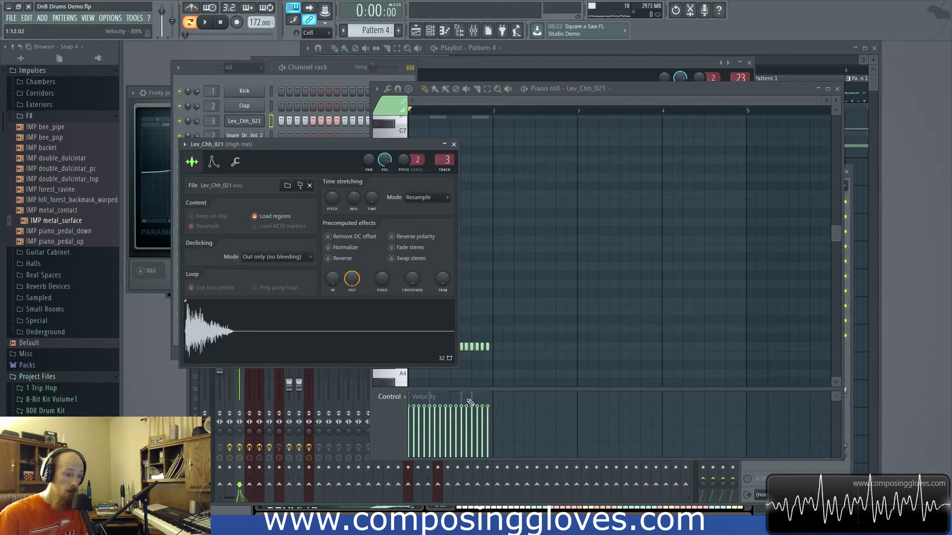
Step: Vary the velocities of the Lev_Chh_021 hi-hat notes across the bar and audition the pattern
mouse_move(420, 418)
mouse_down()
mouse_move(488, 411)
mouse_move(448, 413)
mouse_up()
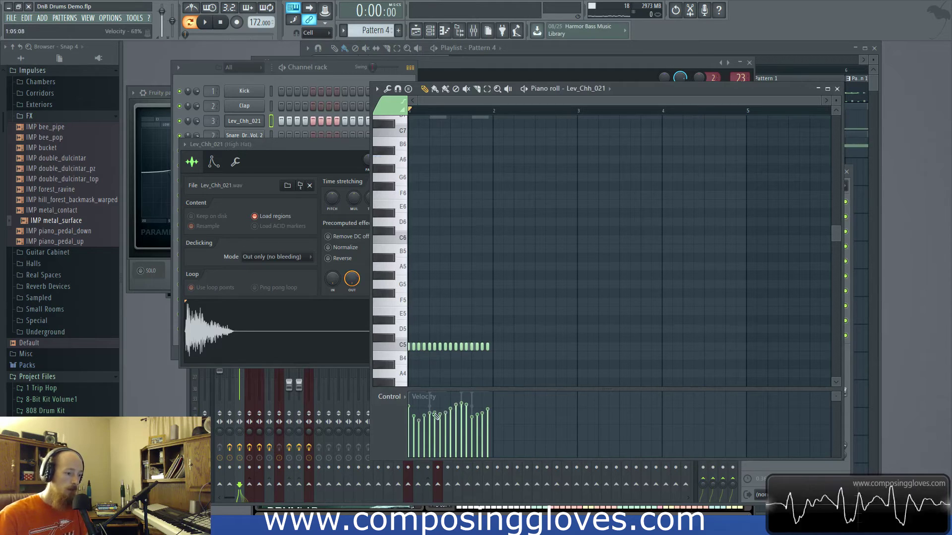
key(space)
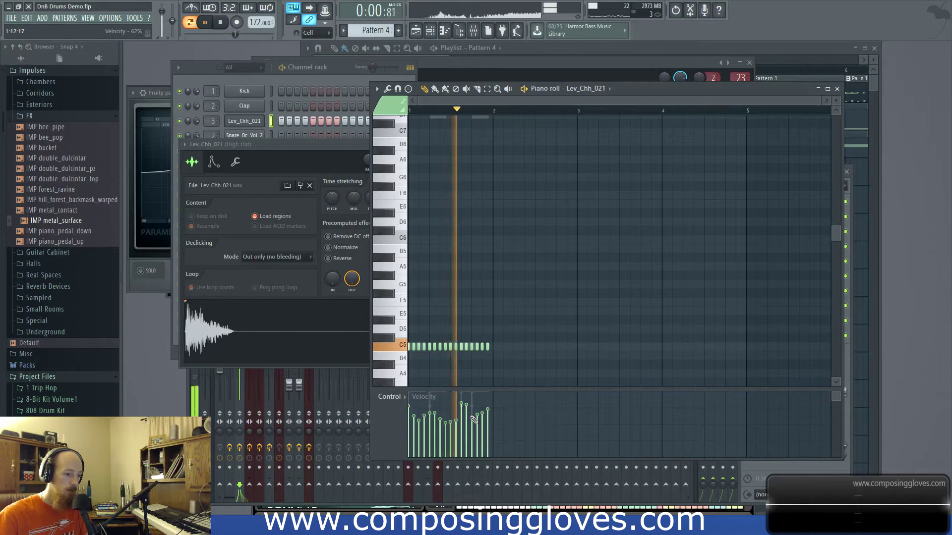
key(space)
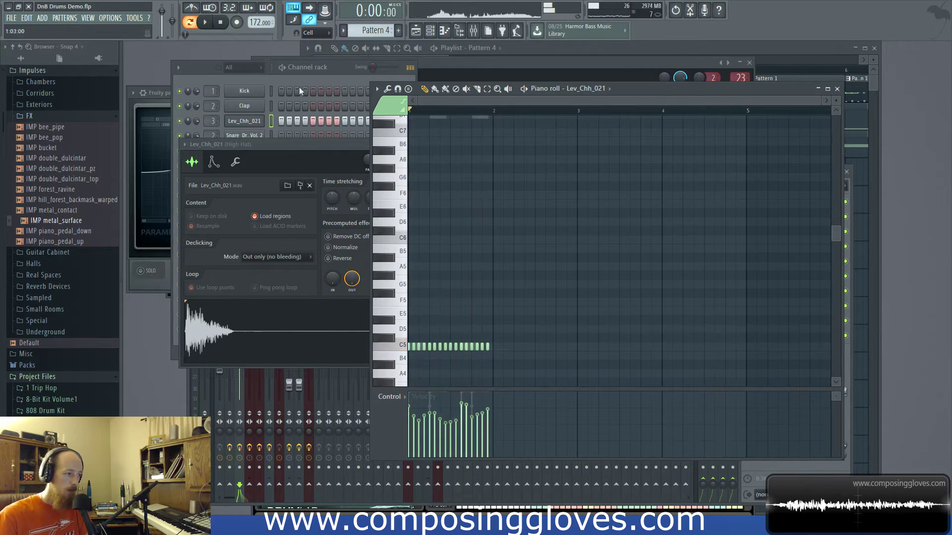
Step: Select all Lev_Chh_021 notes, try nudging them slightly off the grid, and audition the pattern
click(306, 84)
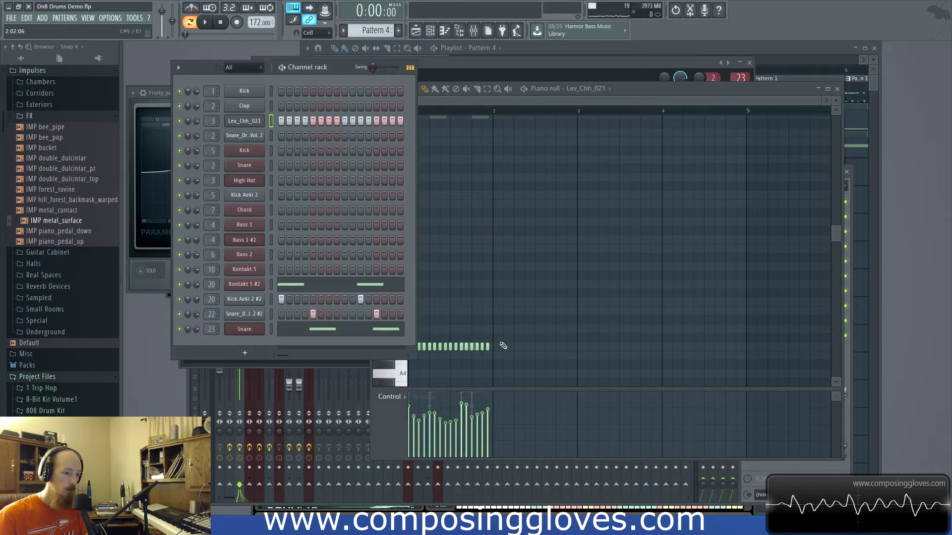
click(503, 345)
scroll(488, 346, up, 4)
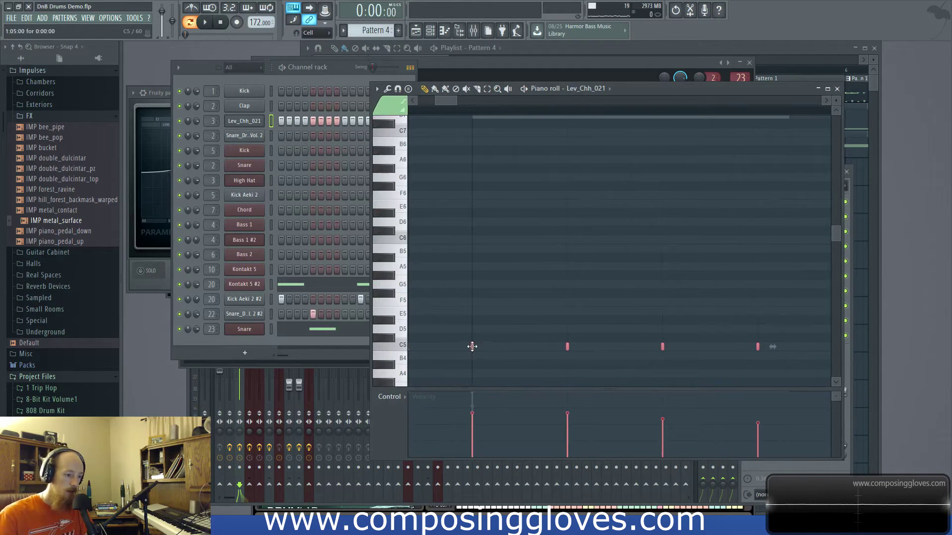
drag(472, 348, 478, 355)
key(space)
scroll(496, 359, down, 1)
scroll(496, 359, down, 4)
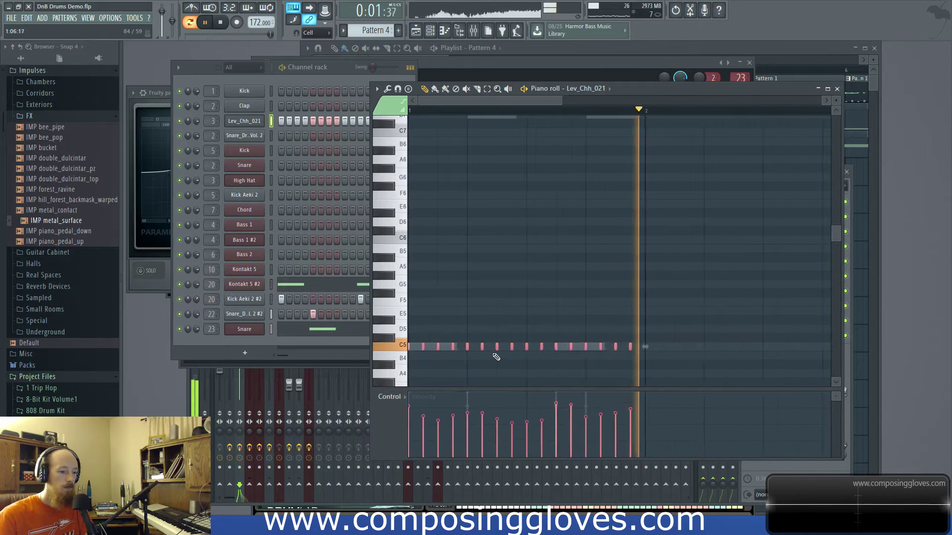
key(space)
Step: Examine the Lev_Chh_021 channel's miscellaneous, envelope and sample settings
click(251, 125)
click(235, 162)
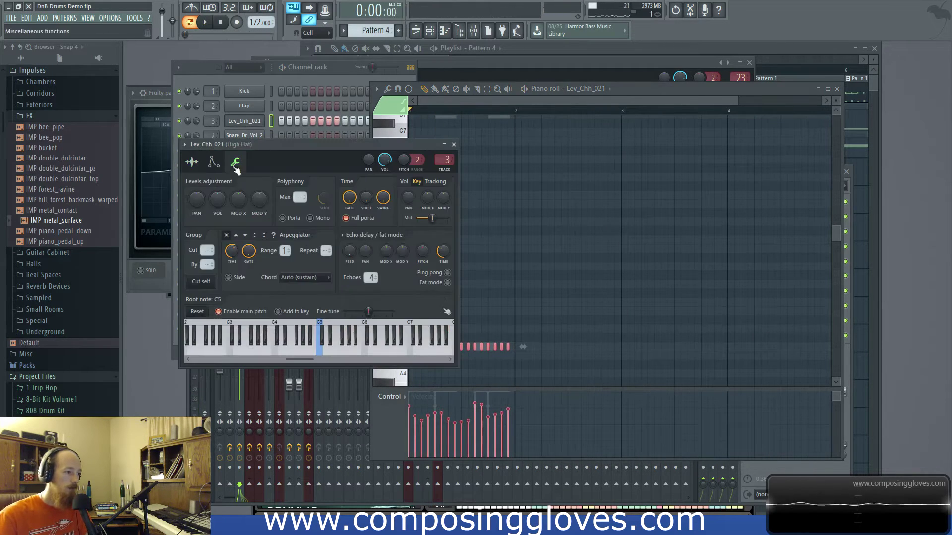
click(214, 162)
click(235, 163)
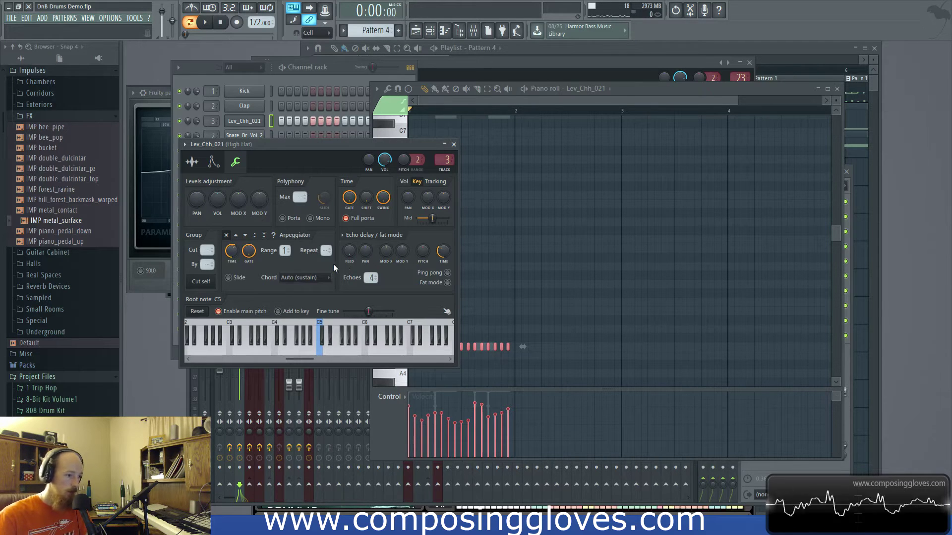
click(214, 162)
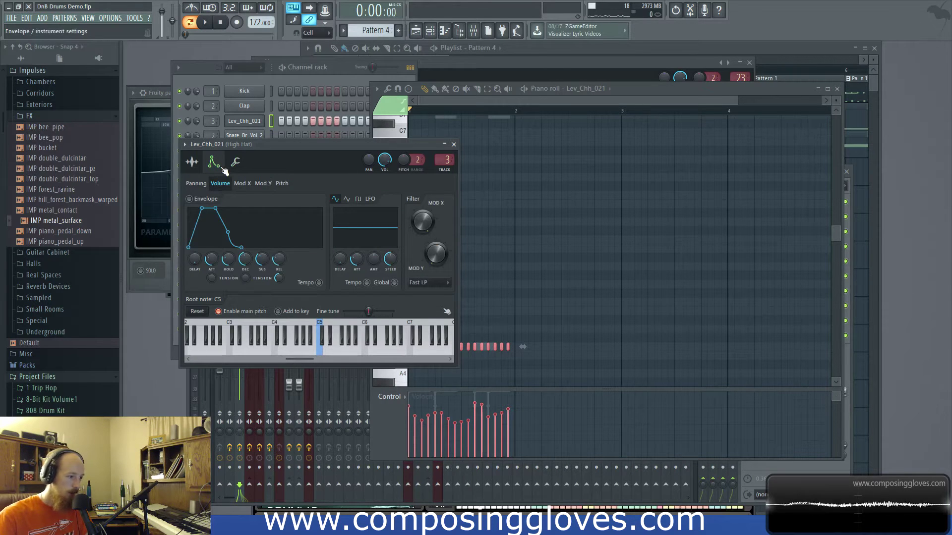
click(192, 162)
drag(333, 154, 354, 153)
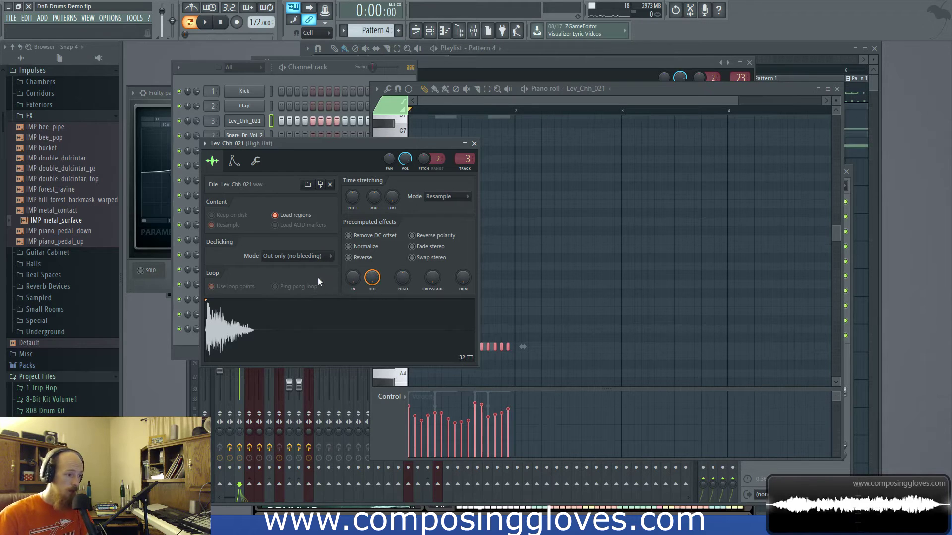
click(186, 343)
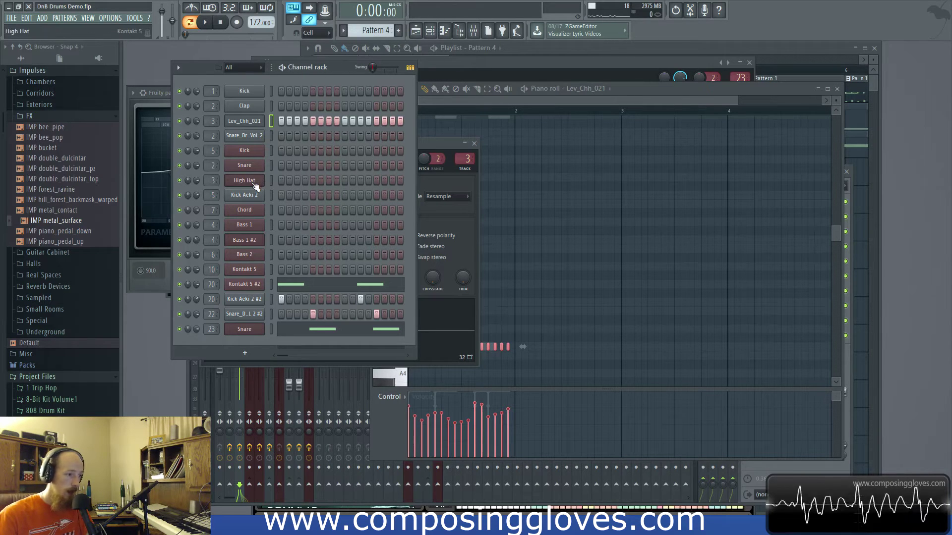
click(238, 68)
click(245, 91)
click(252, 69)
click(252, 79)
click(251, 67)
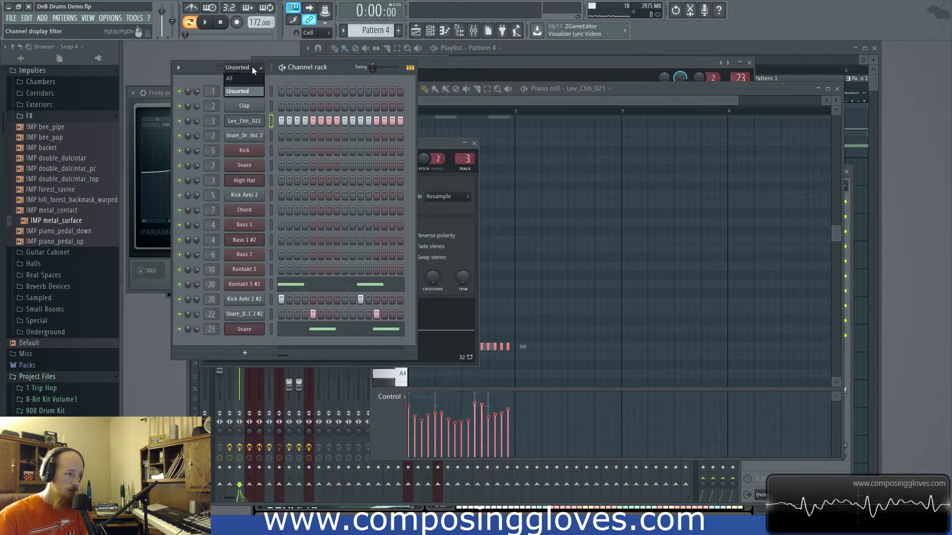
click(251, 75)
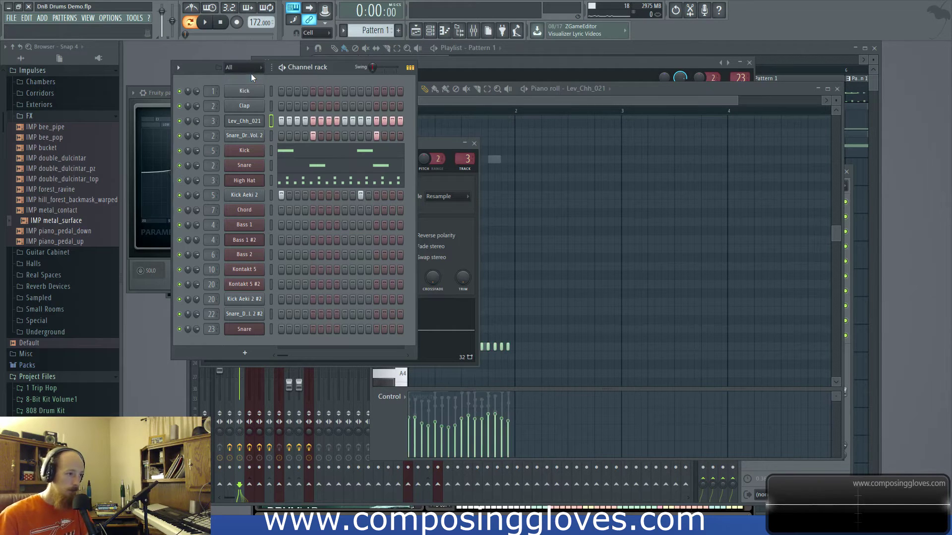
Step: Copy the High Hat channel's notes from Pattern 1 and paste them into the High Hat channel of Pattern 4
right_click(255, 180)
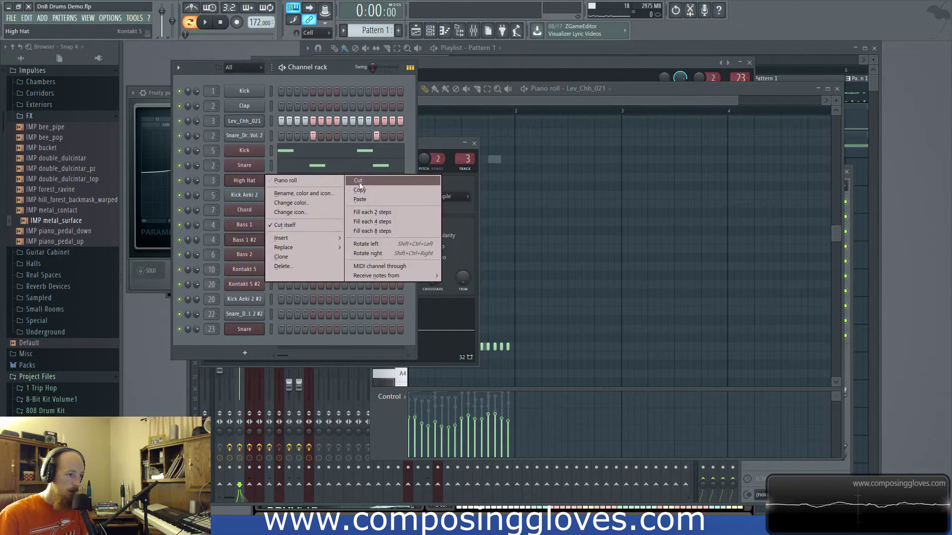
click(359, 181)
right_click(259, 185)
click(359, 202)
right_click(255, 180)
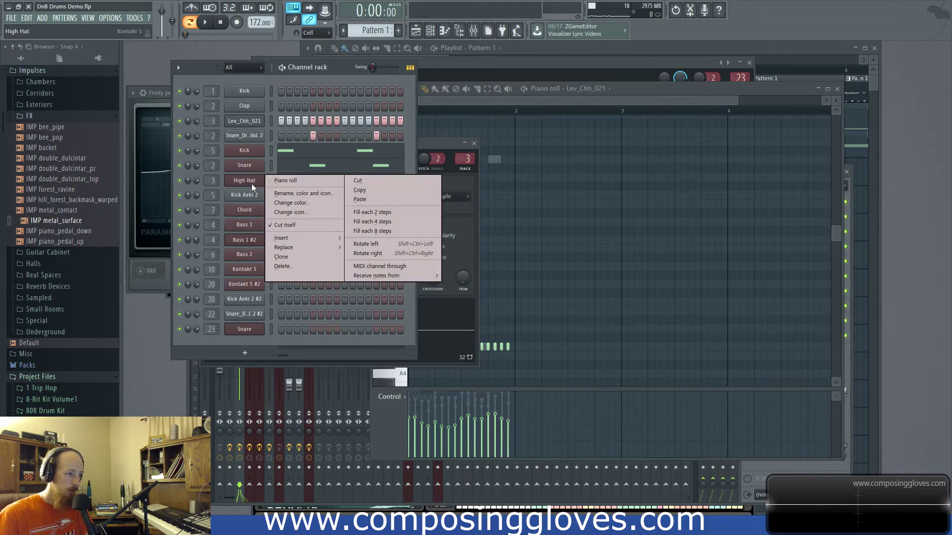
click(392, 188)
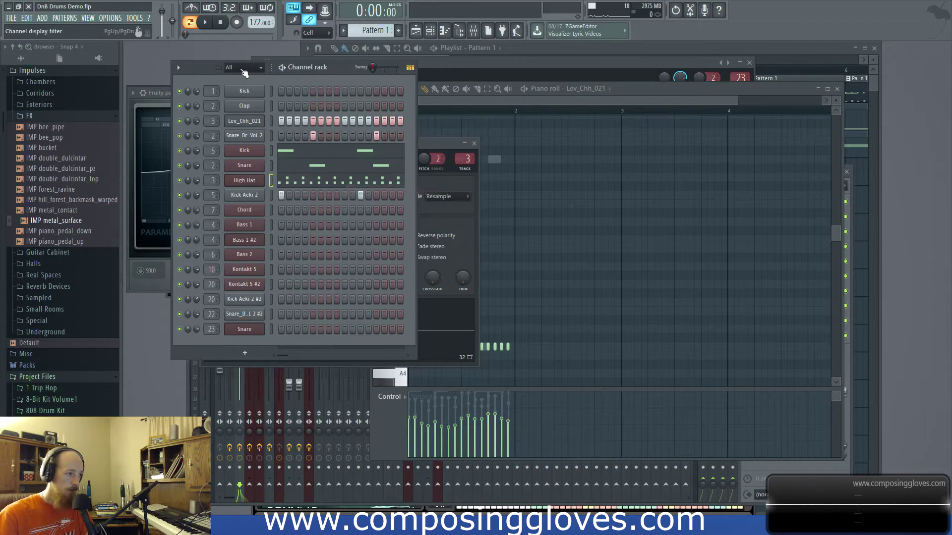
key(KP_Add)
key(KP_Add)
key(KP_Add)
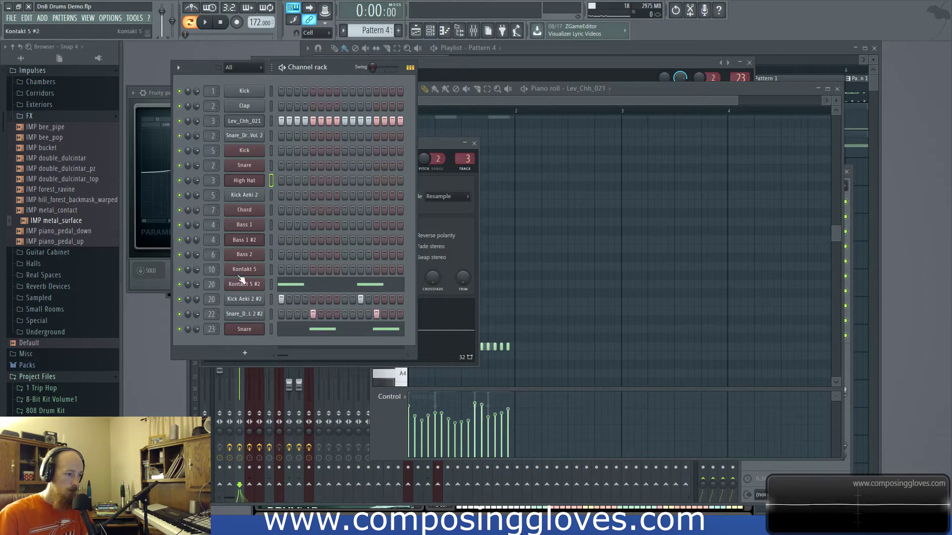
right_click(255, 185)
click(392, 198)
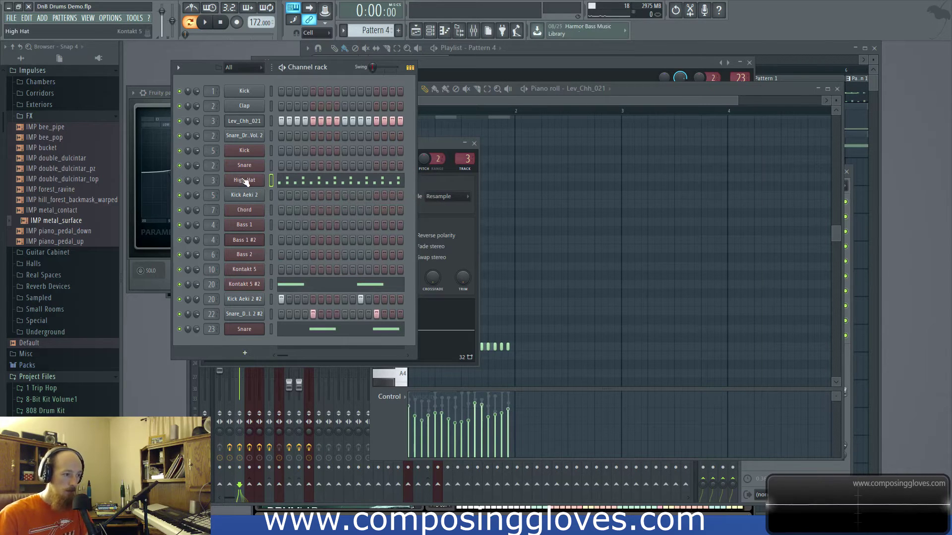
Step: Open the High Hat channel's Studio Drummer kit and audition Pattern 4 with the layered hi-hats
click(245, 180)
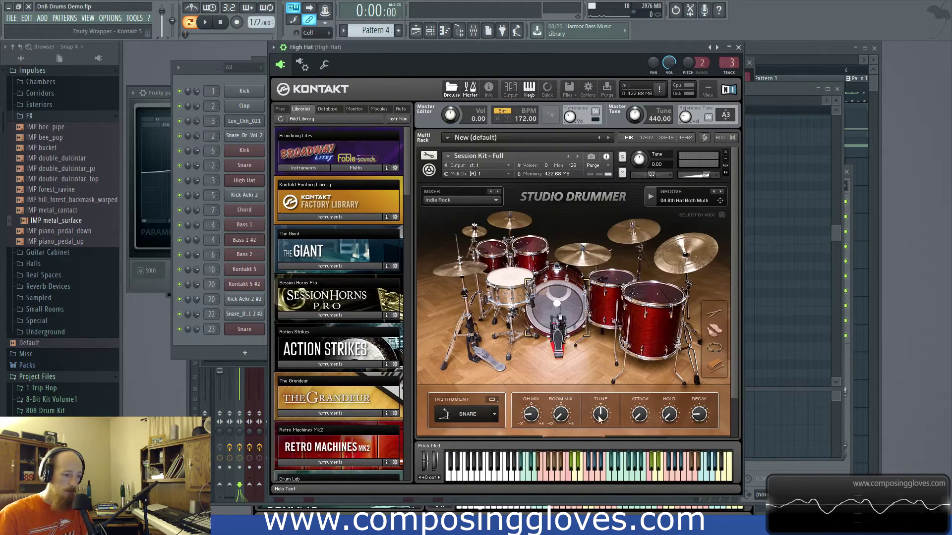
scroll(613, 433, down, 1)
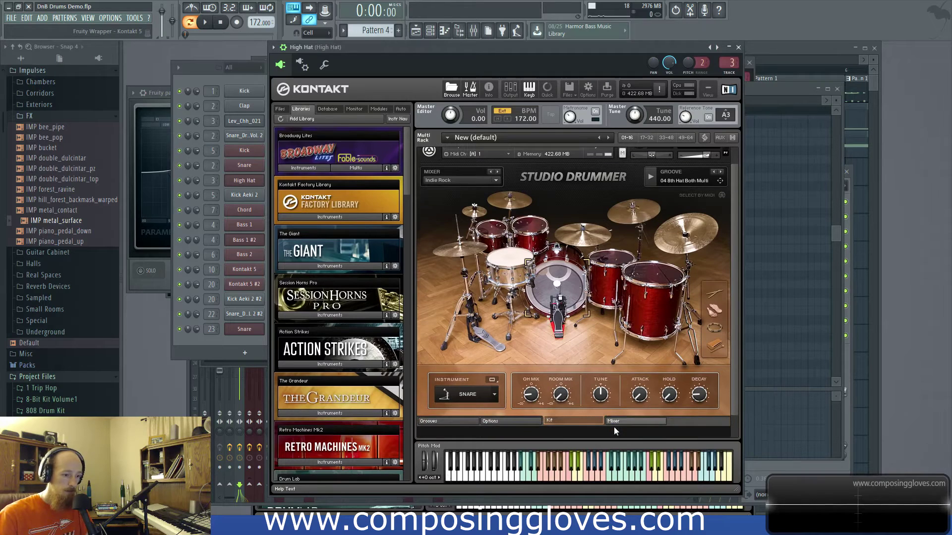
click(203, 24)
click(263, 183)
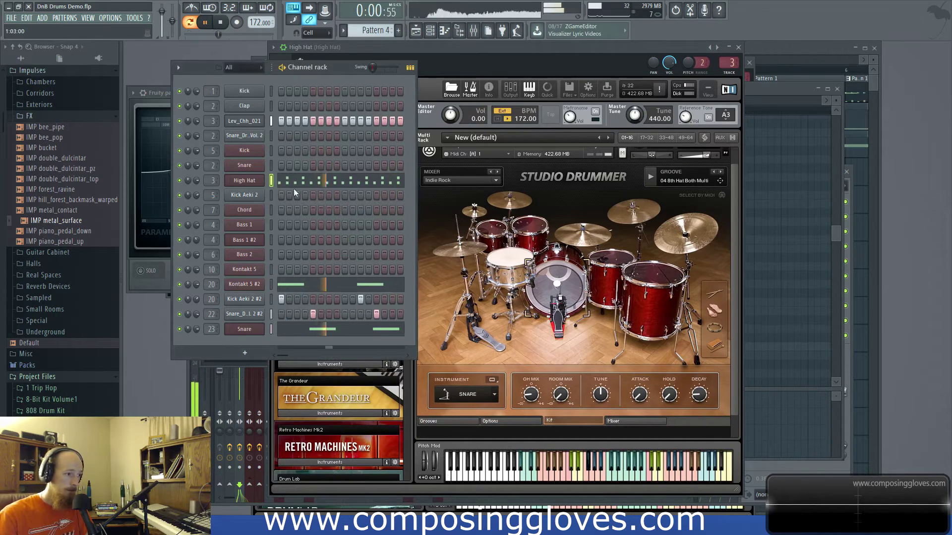
key(space)
Step: Examine the snare's Transient Master and Solid G-EQ settings in the Studio Drummer mixer
click(653, 432)
click(653, 425)
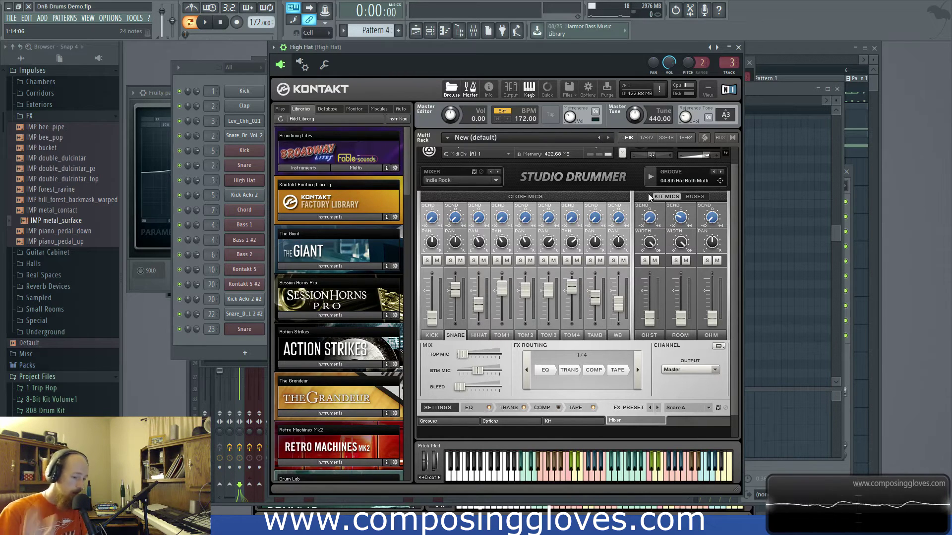
click(511, 409)
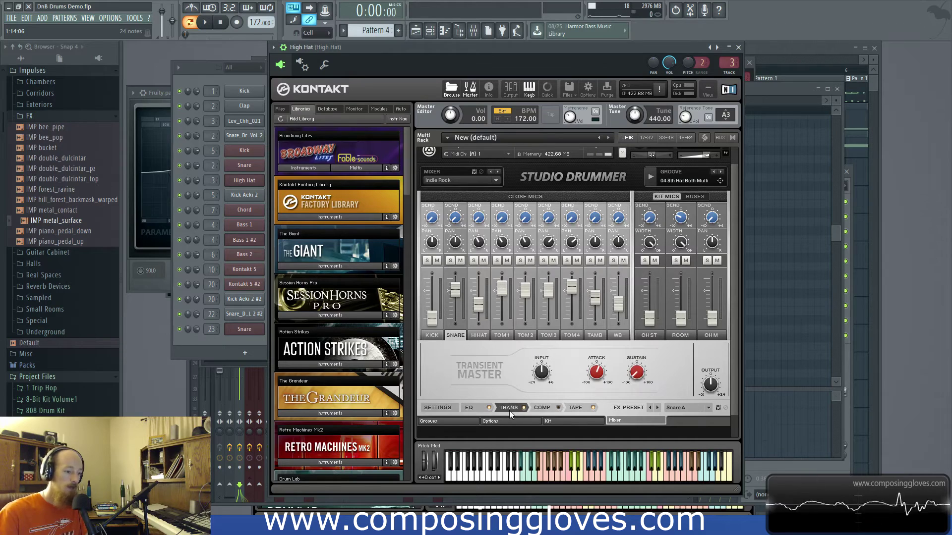
click(471, 409)
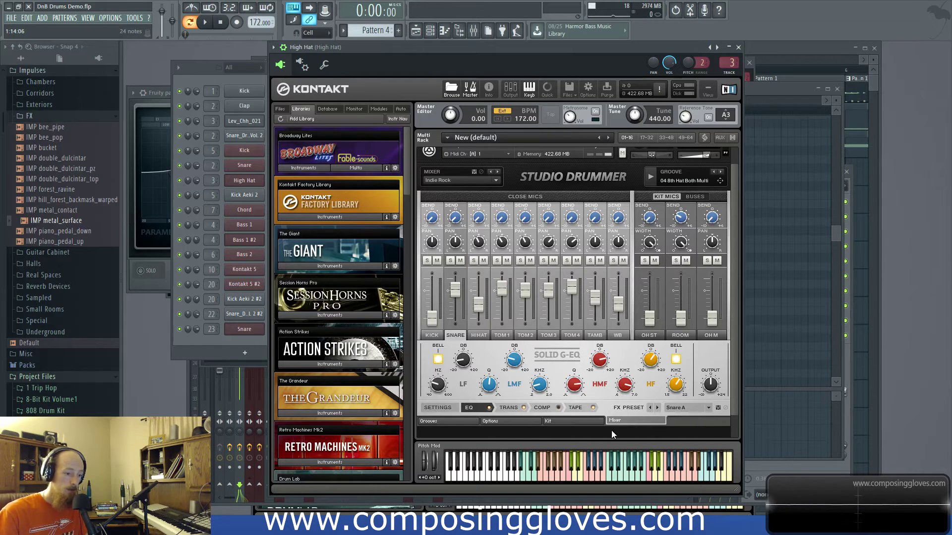
Step: Inspect Fruity Reeverb 2 on the High Hat mixer track and the effects on the Snare track
click(482, 39)
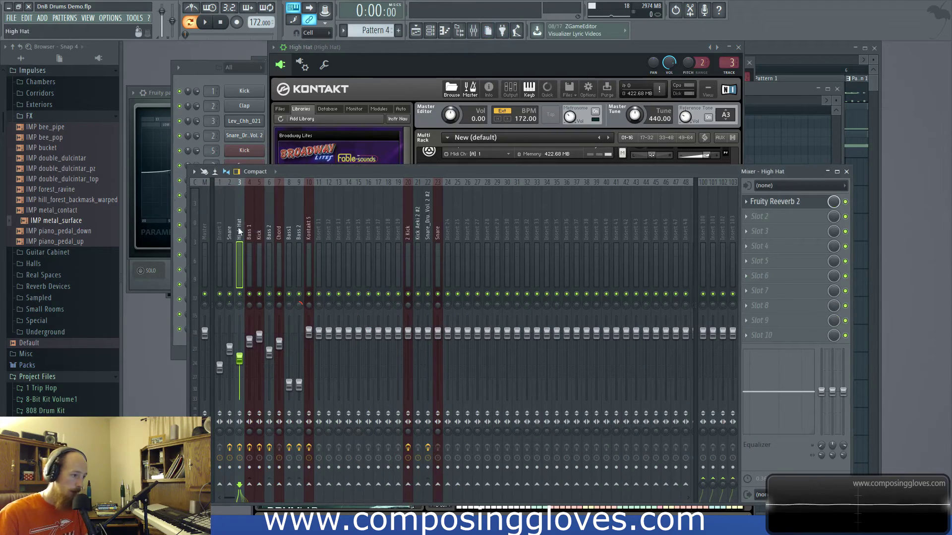
click(773, 201)
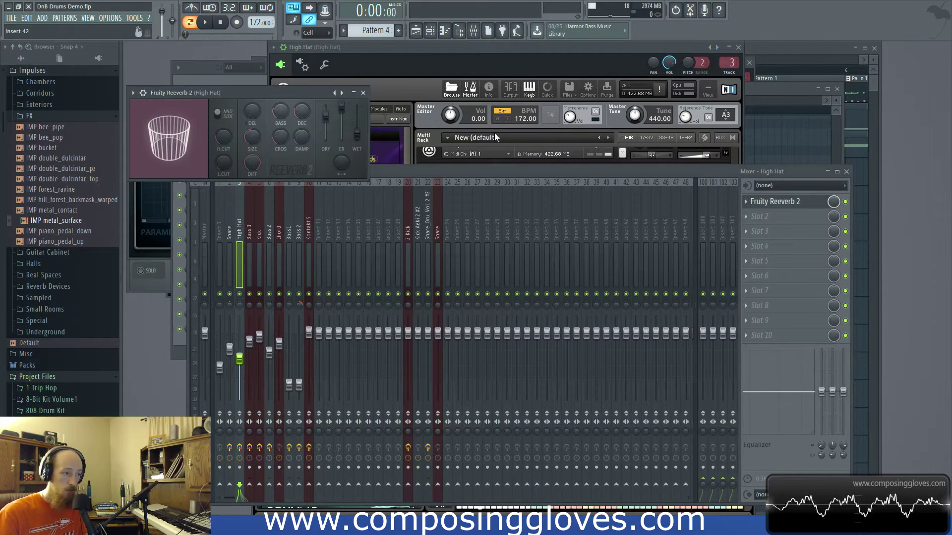
drag(295, 91, 414, 90)
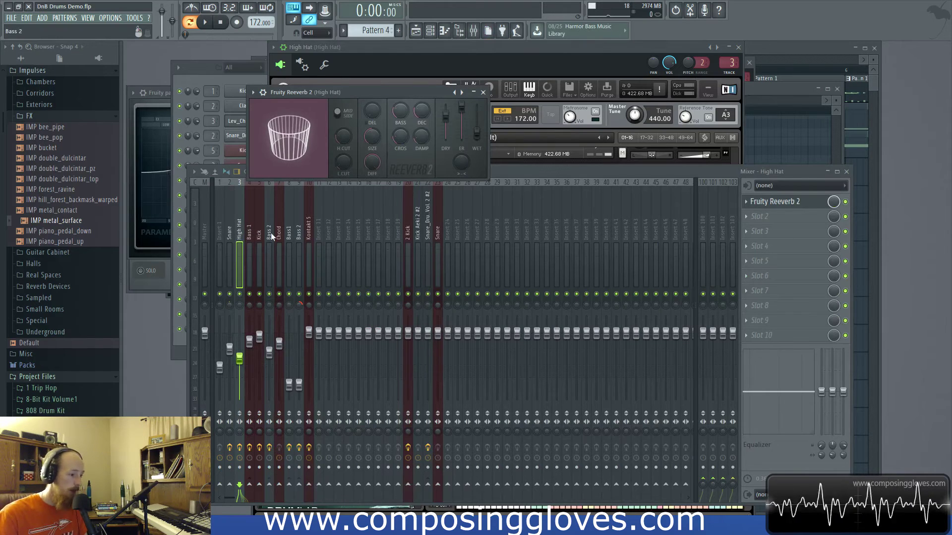
click(227, 230)
click(774, 231)
click(763, 216)
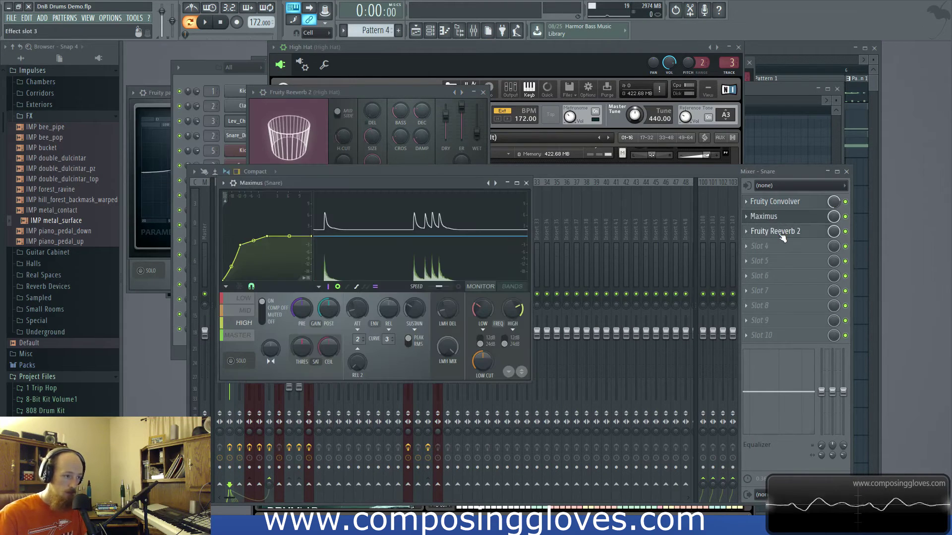
click(598, 174)
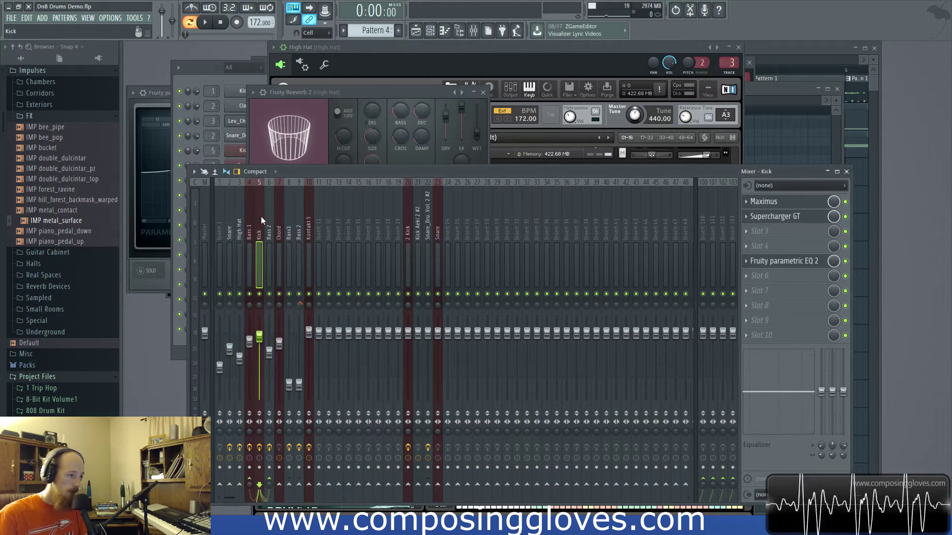
Step: Reopen Fruity Reeverb 2 on the High Hat mixer track and examine its reverb controls
click(237, 219)
click(776, 201)
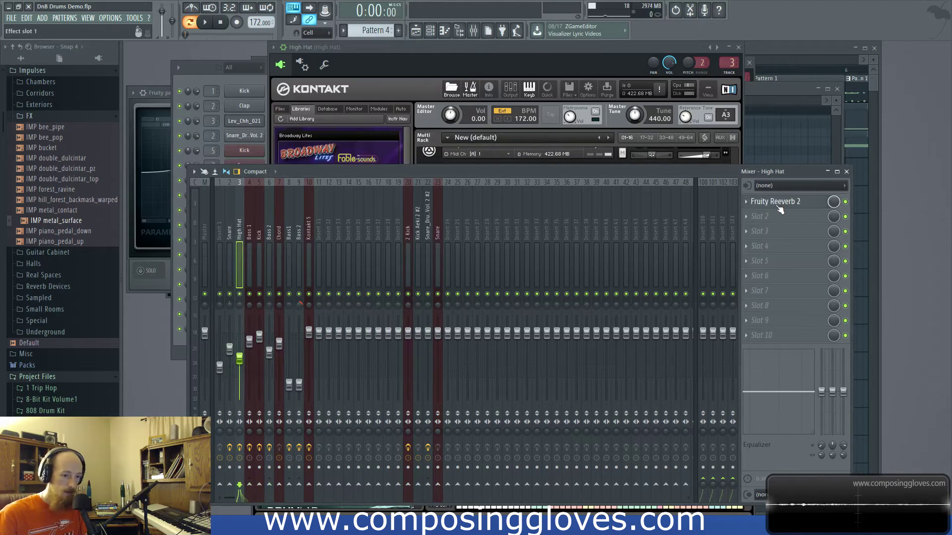
click(776, 201)
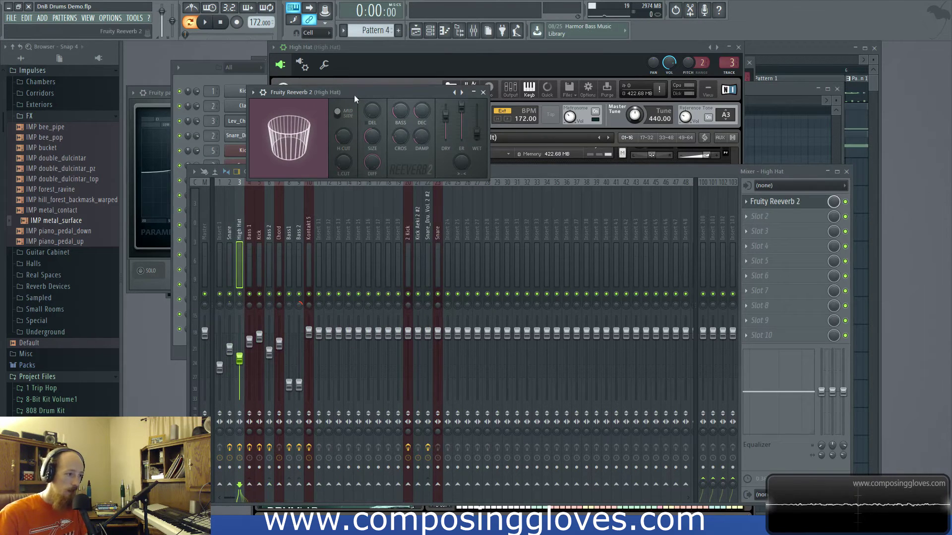
drag(353, 94, 353, 118)
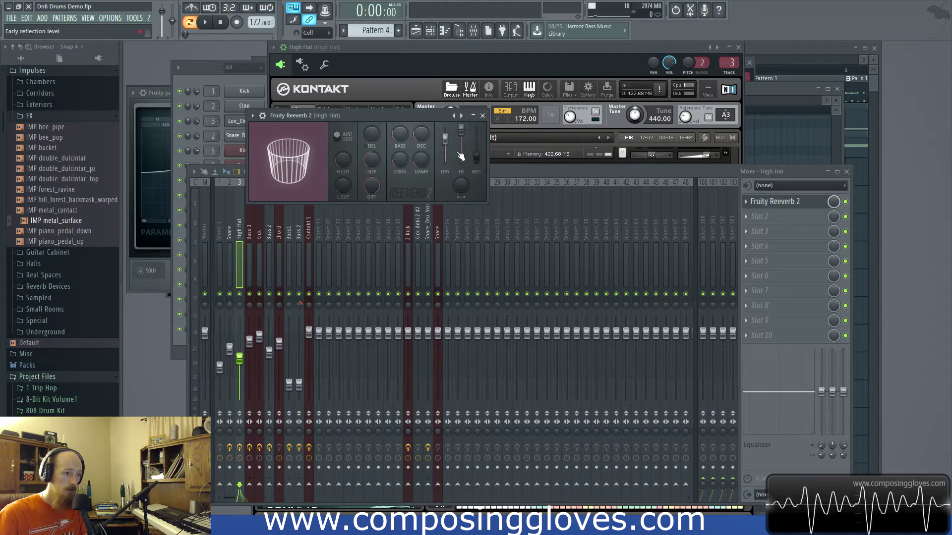
Step: Bring up the Lev_Chh_021 notes in the piano roll and audition Pattern 4
key(F7)
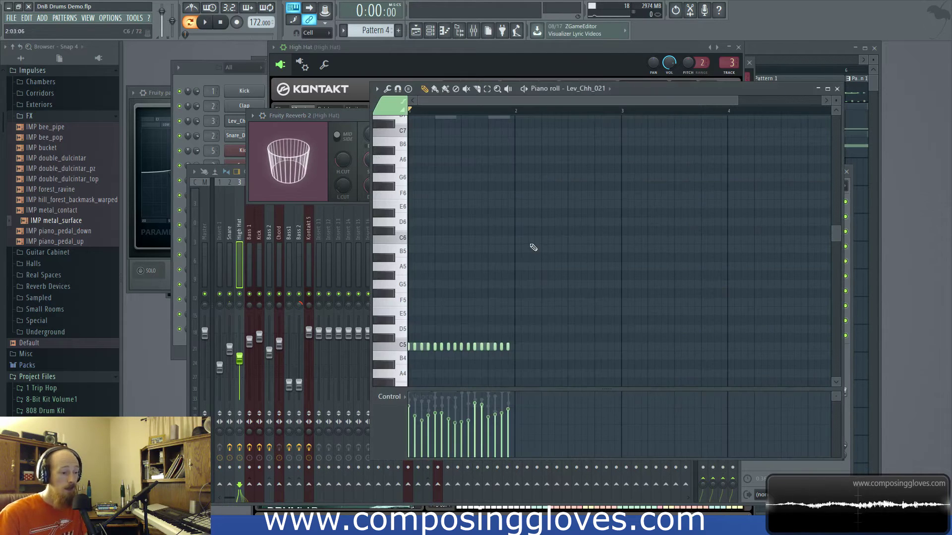
key(space)
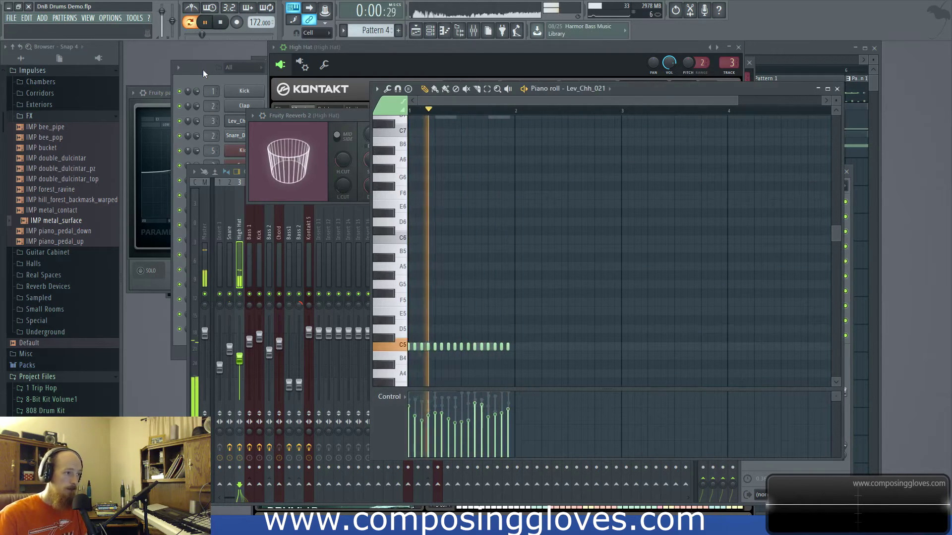
key(F6)
key(space)
Step: Look over the mixer tracks and the pattern arrangement in the Playlist
key(F9)
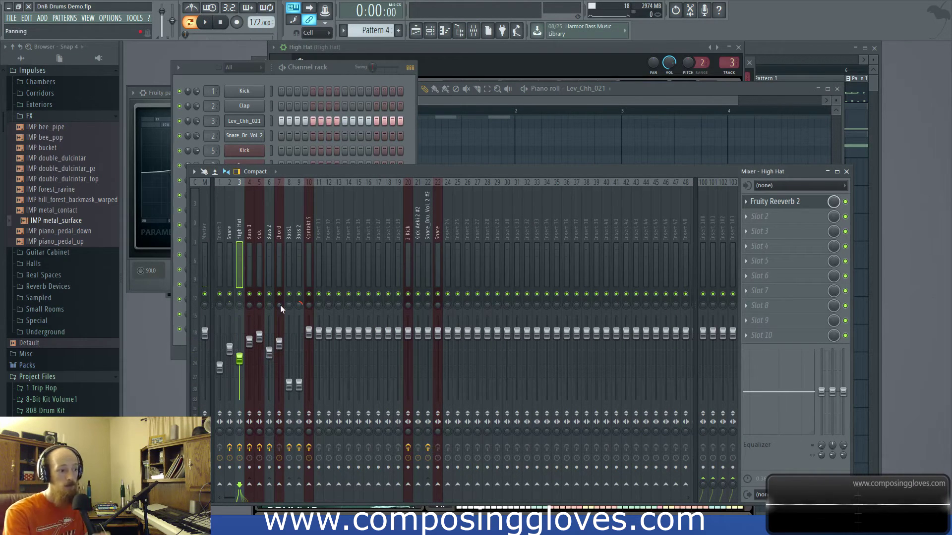
click(768, 51)
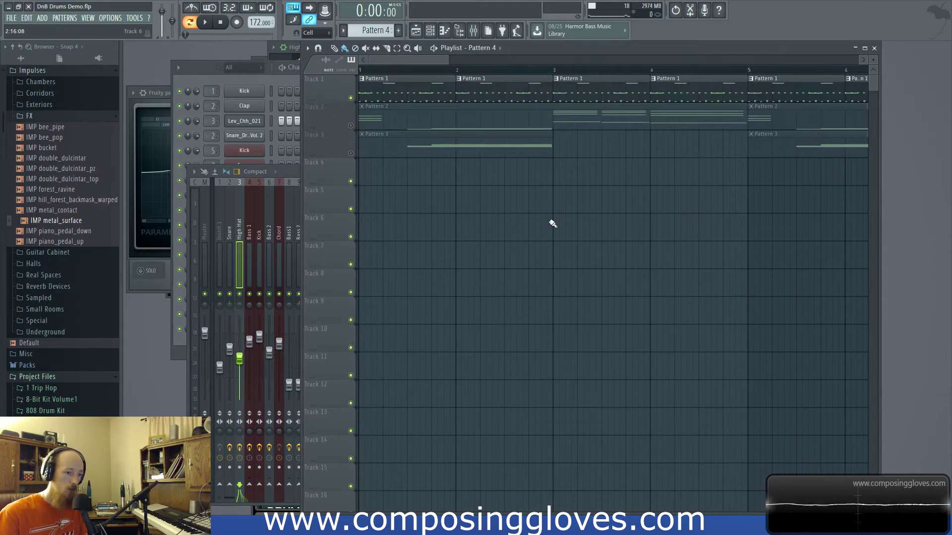
scroll(553, 224, down, 4)
click(222, 69)
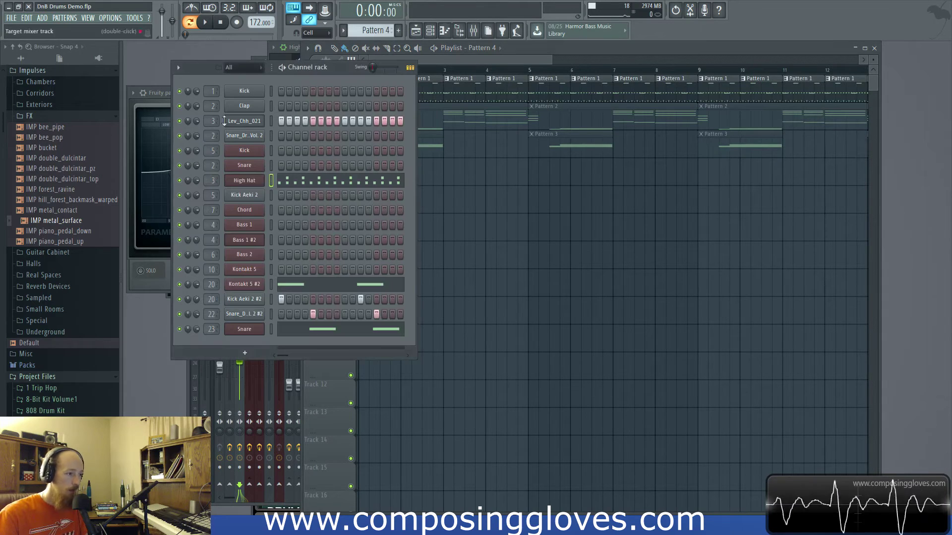
Step: Bring up the High Hat channel's Kontakt instrument and view its miscellaneous channel settings
click(473, 30)
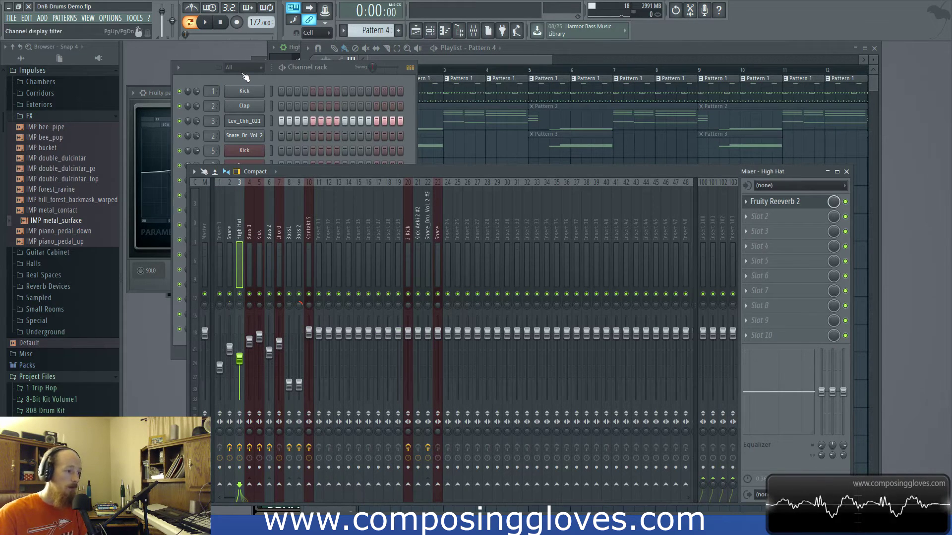
click(206, 79)
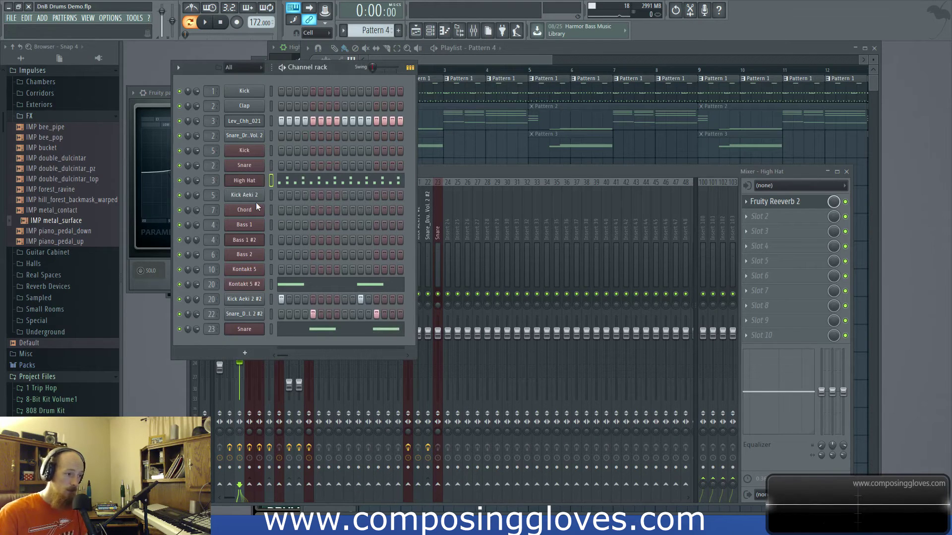
key(F9)
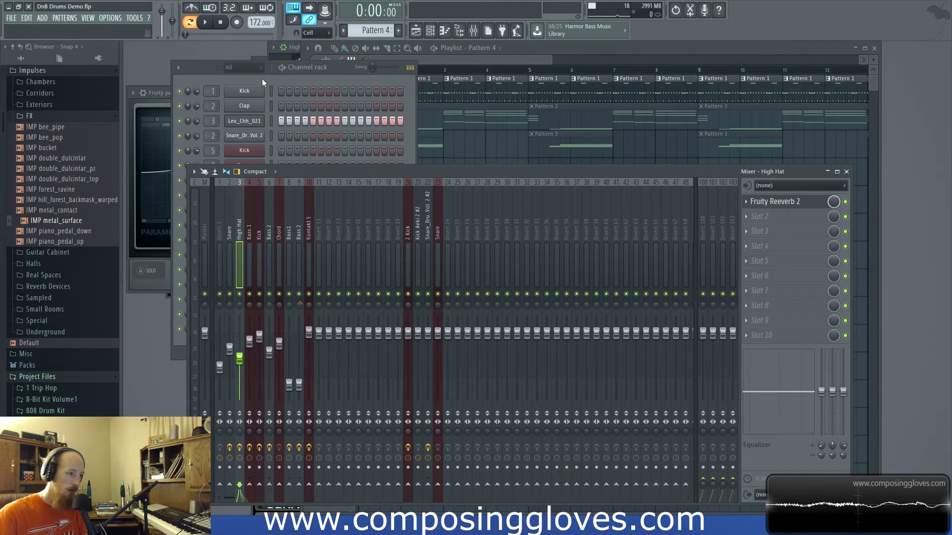
click(284, 65)
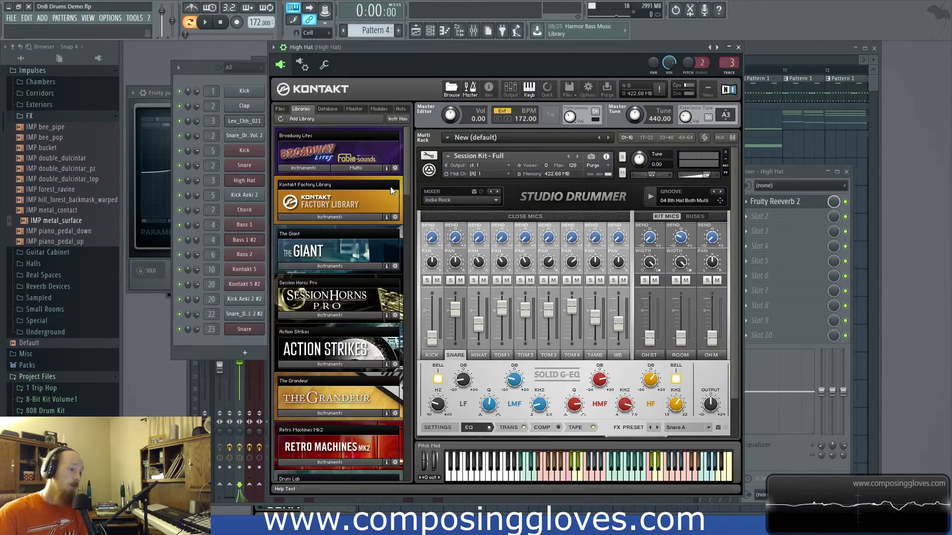
click(325, 66)
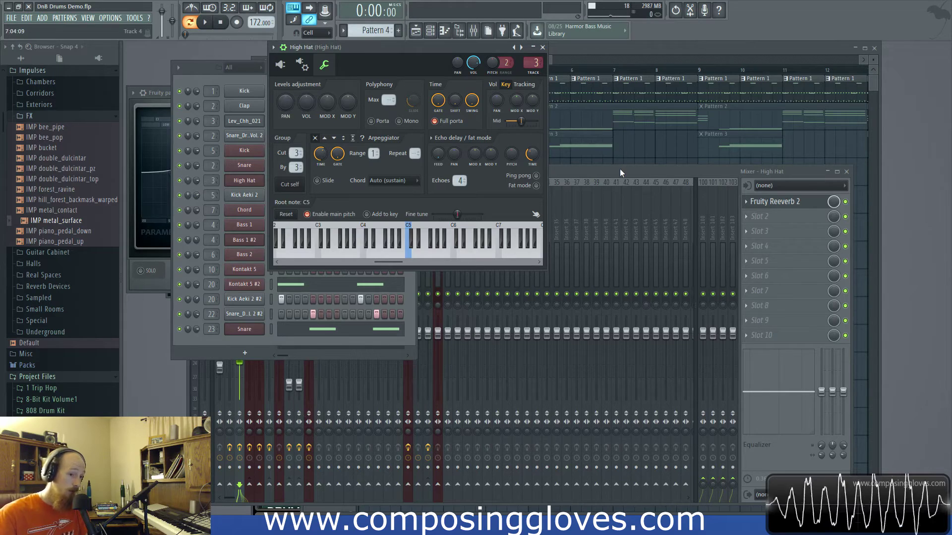
Step: Bring the mixer forward and look through the effect plugins available for slot 4 of the Kontakt 5 track
click(185, 367)
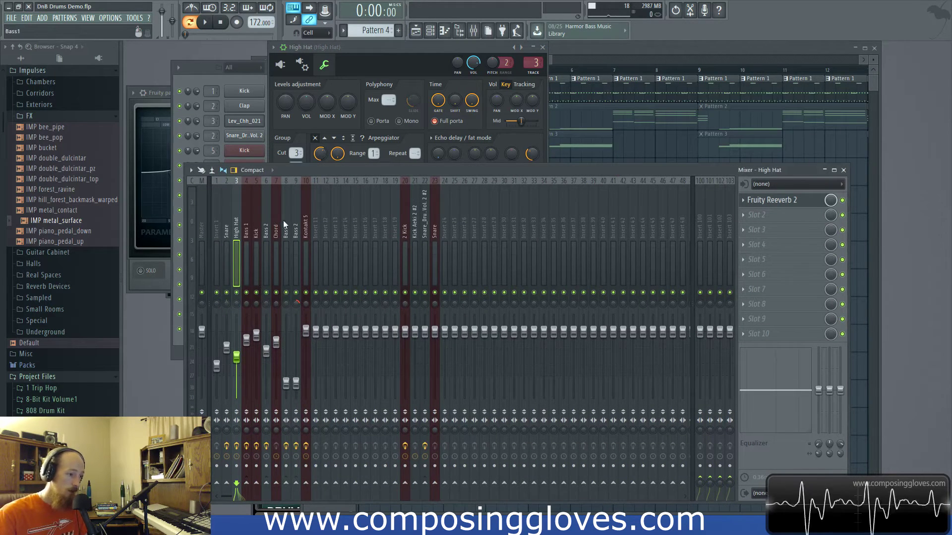
click(272, 228)
click(299, 236)
click(305, 237)
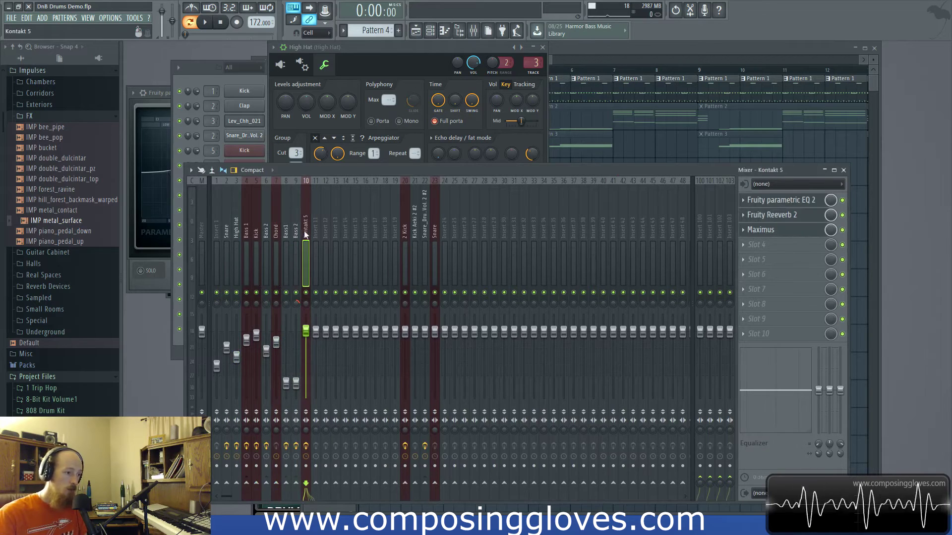
click(758, 251)
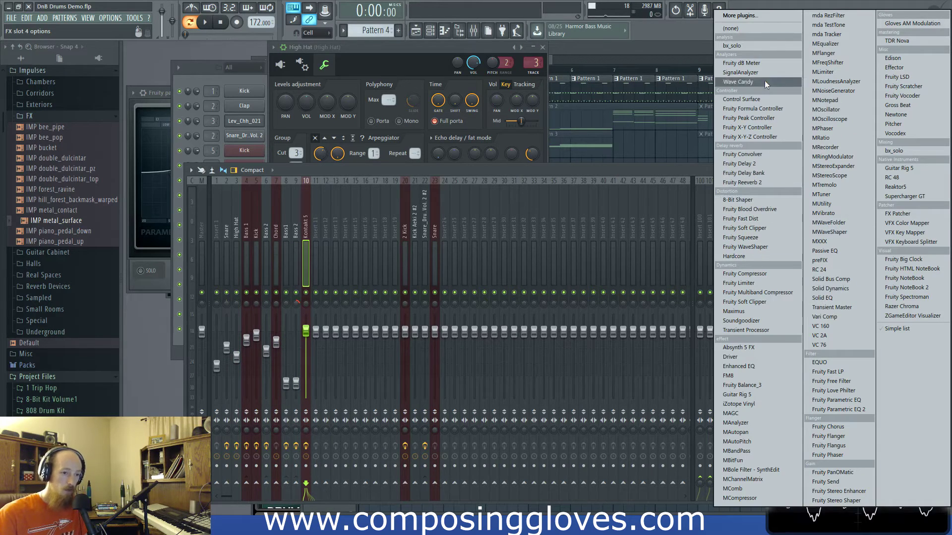
click(579, 168)
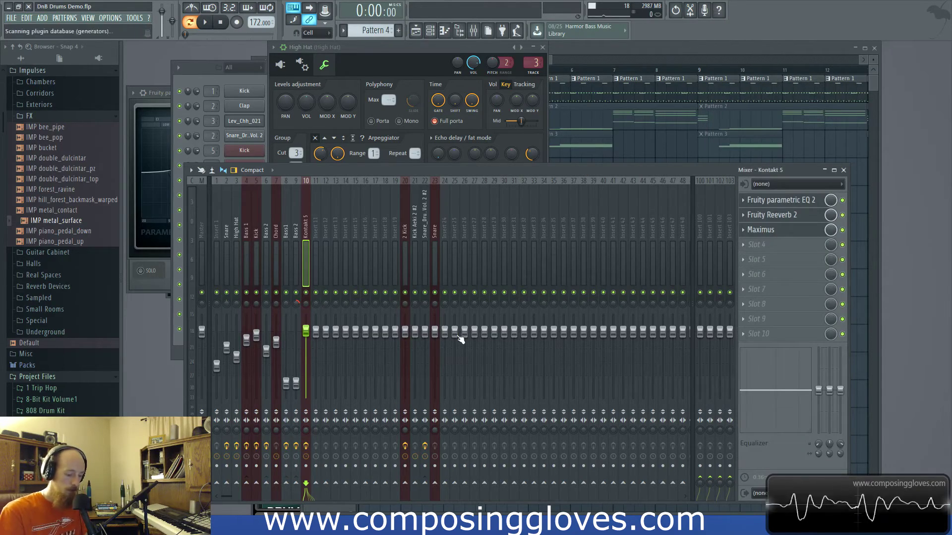
Step: Search the plugin picker for "fruity bala", then clear the search and close the picker
key(F8)
text(fruity)
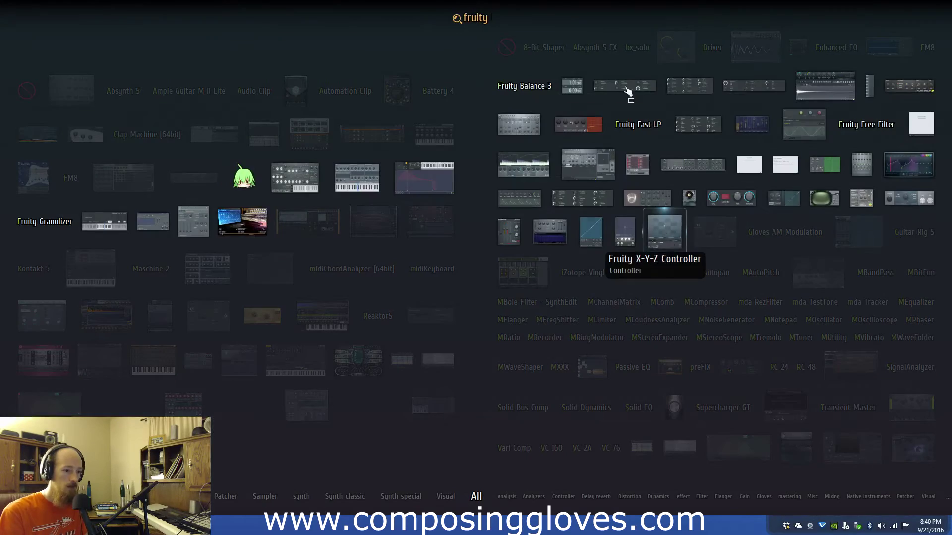
text( bala)
key(BackSpace)
key(BackSpace)
key(BackSpace)
key(BackSpace)
key(BackSpace)
key(BackSpace)
key(BackSpace)
key(BackSpace)
key(BackSpace)
key(BackSpace)
key(BackSpace)
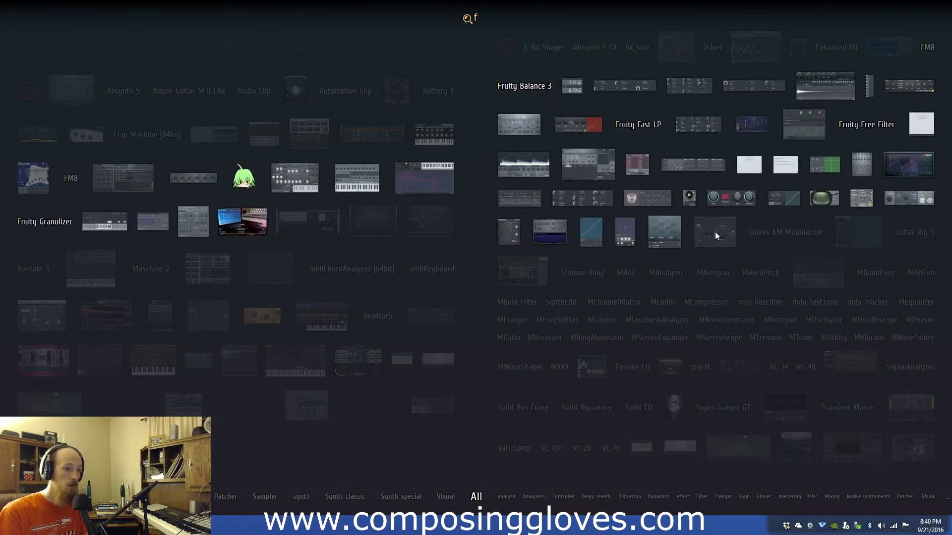
key(Escape)
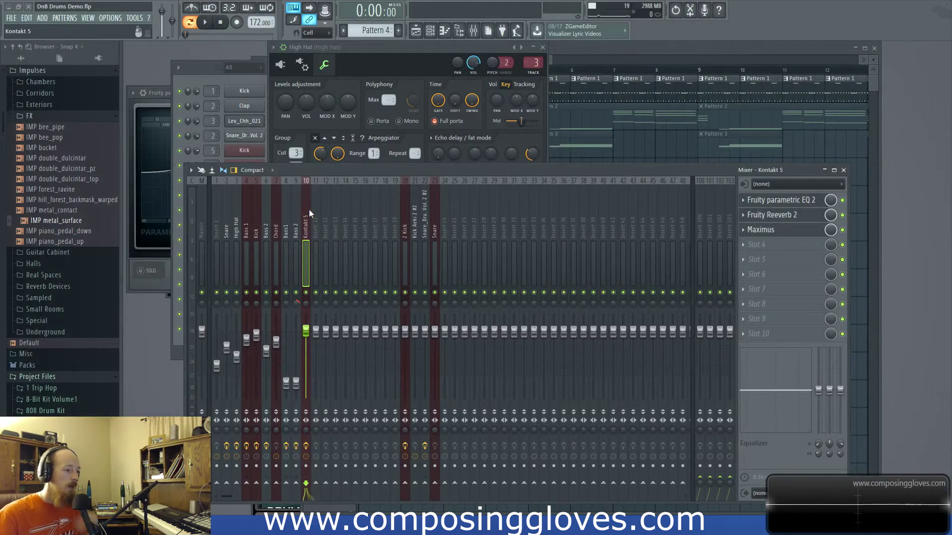
Step: View Fruity Reeverb 2 on the Snare mixer track and play the arrangement to compare the snare with and without the reverb
click(224, 225)
click(774, 230)
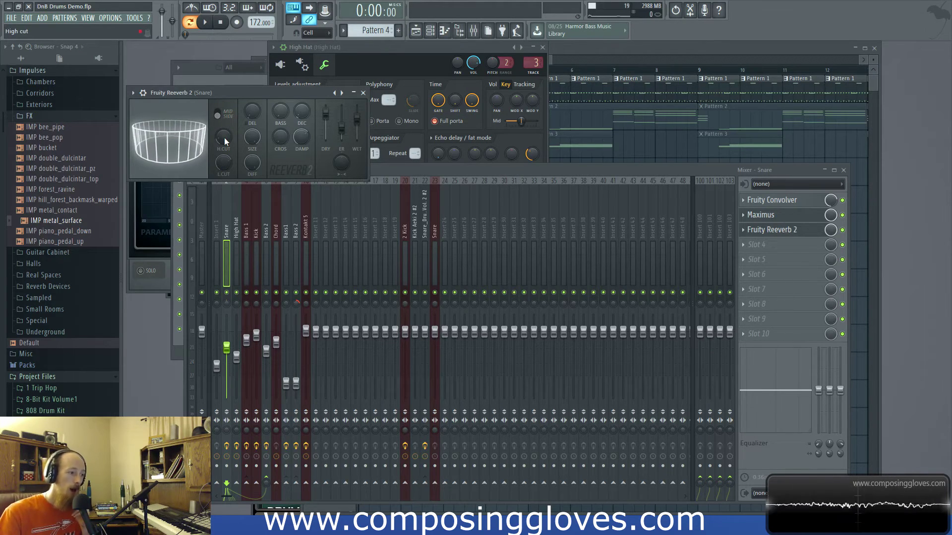
double_click(613, 47)
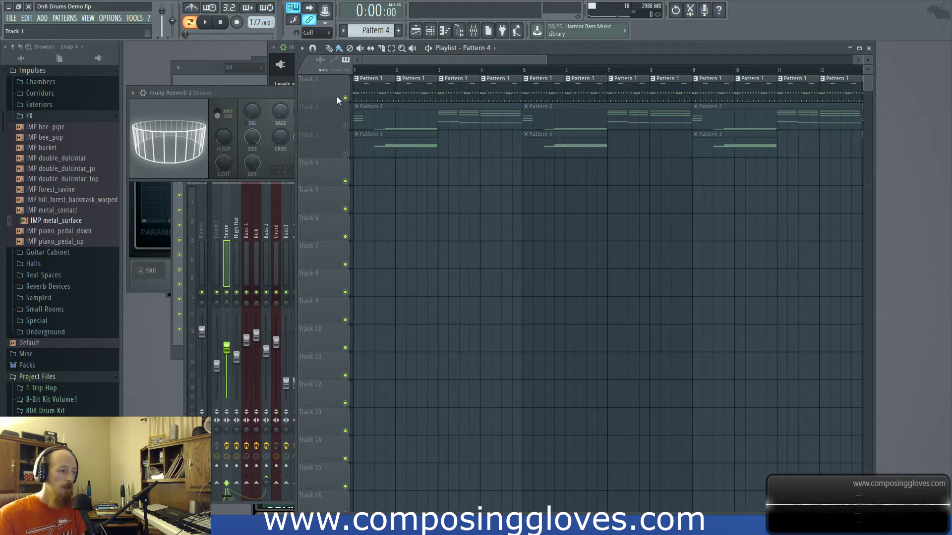
key(space)
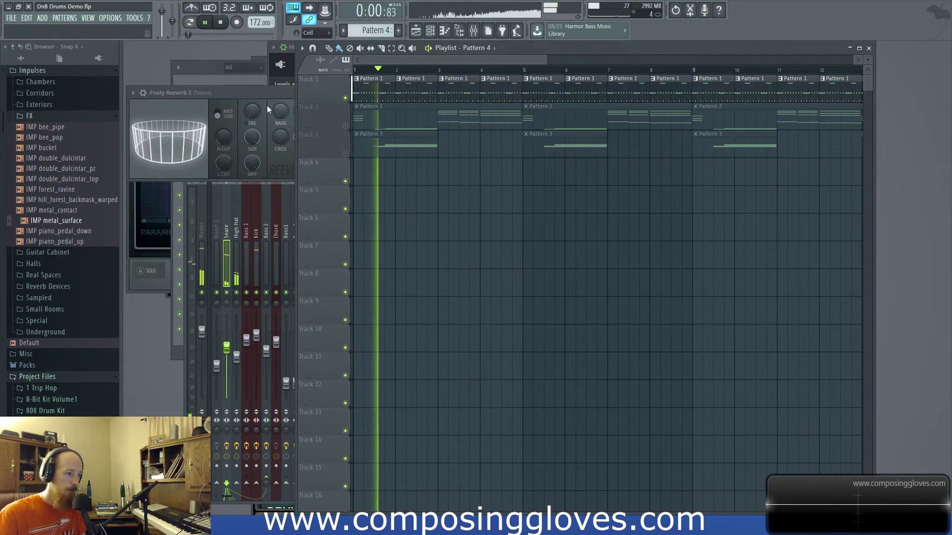
click(186, 223)
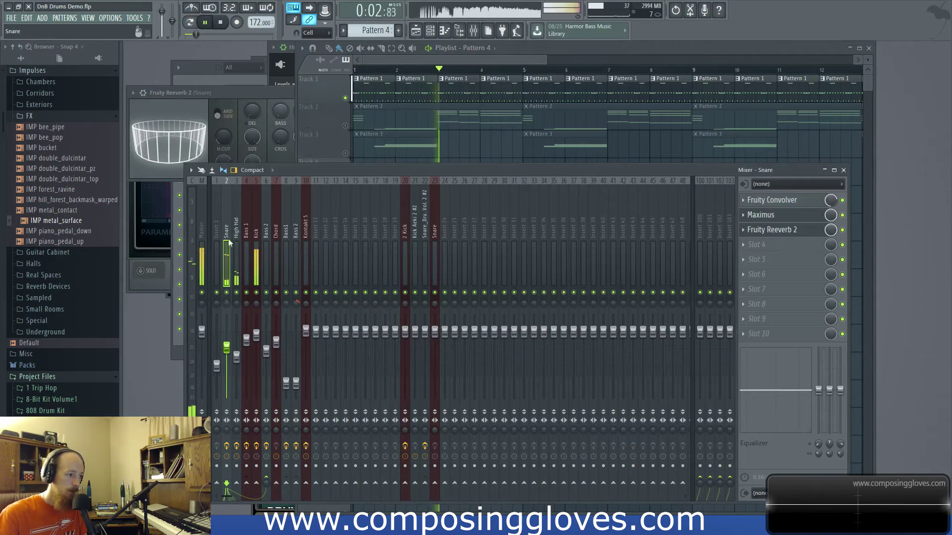
key(space)
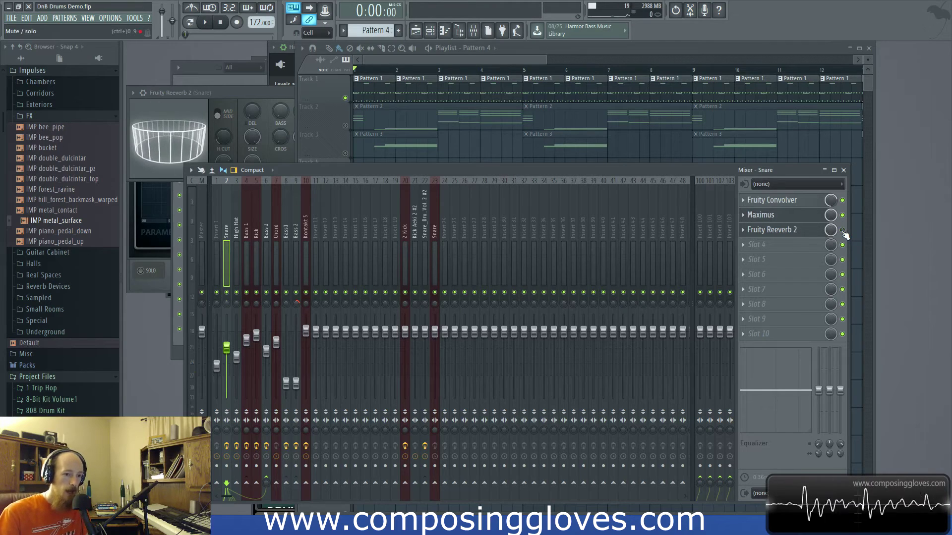
key(space)
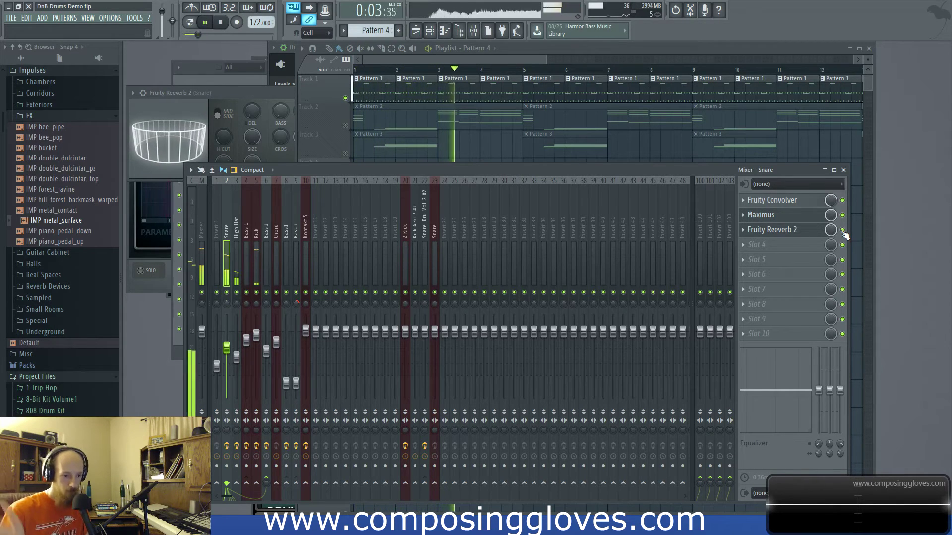
key(space)
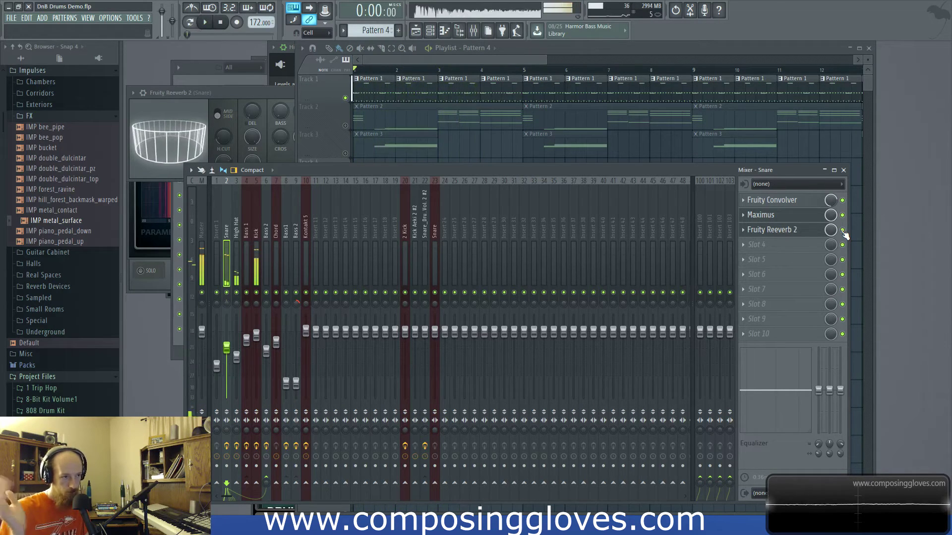
Step: Review the Snare track's Fruity Reeverb 2 settings again, then close the reverb and Maximus windows
click(230, 92)
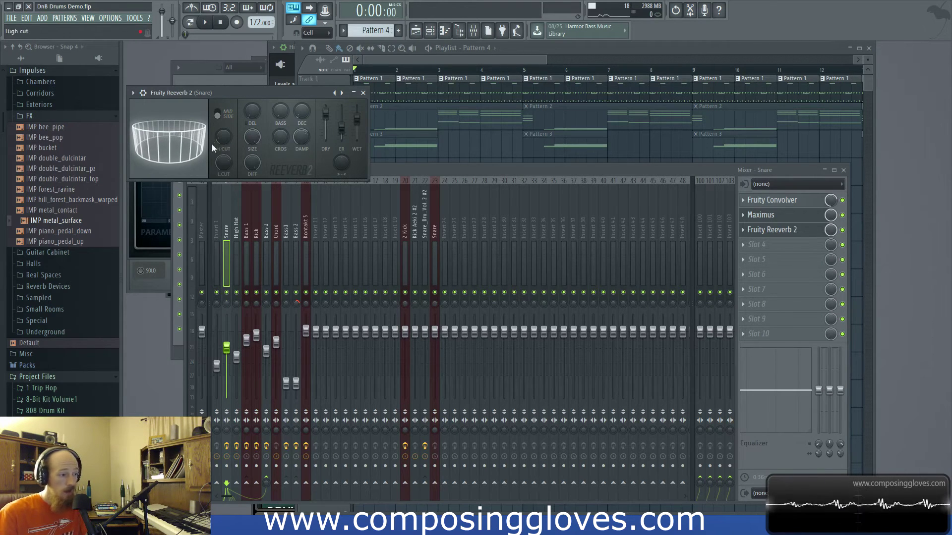
click(362, 93)
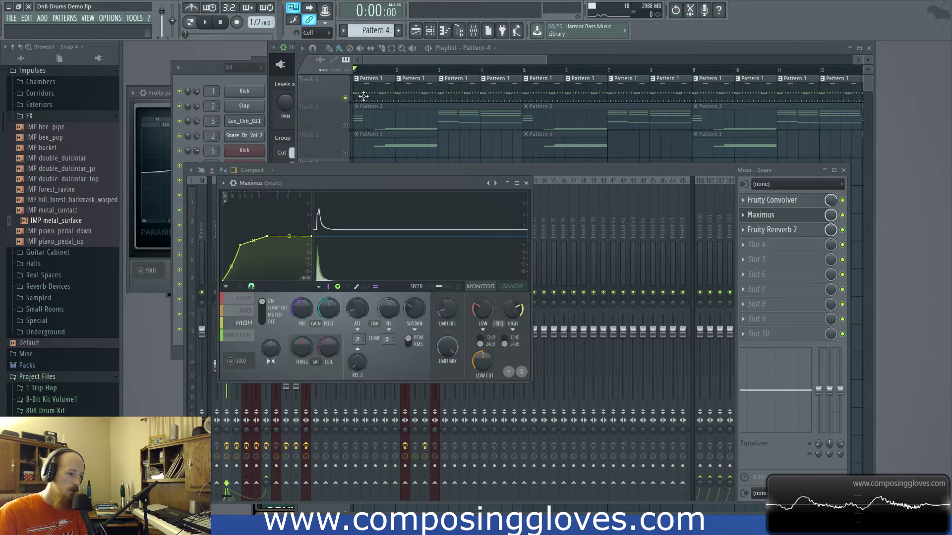
click(530, 180)
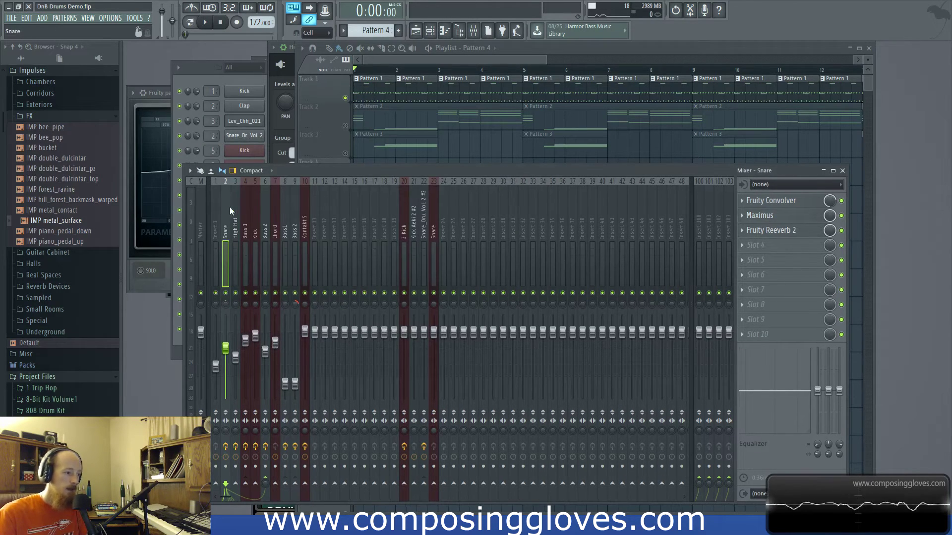
Step: Look through the effect chains on the mixer tracks from High Hat through Kontakt 5, ending on Bass 1
click(245, 217)
click(234, 221)
click(255, 223)
click(274, 225)
click(304, 227)
click(294, 227)
click(275, 227)
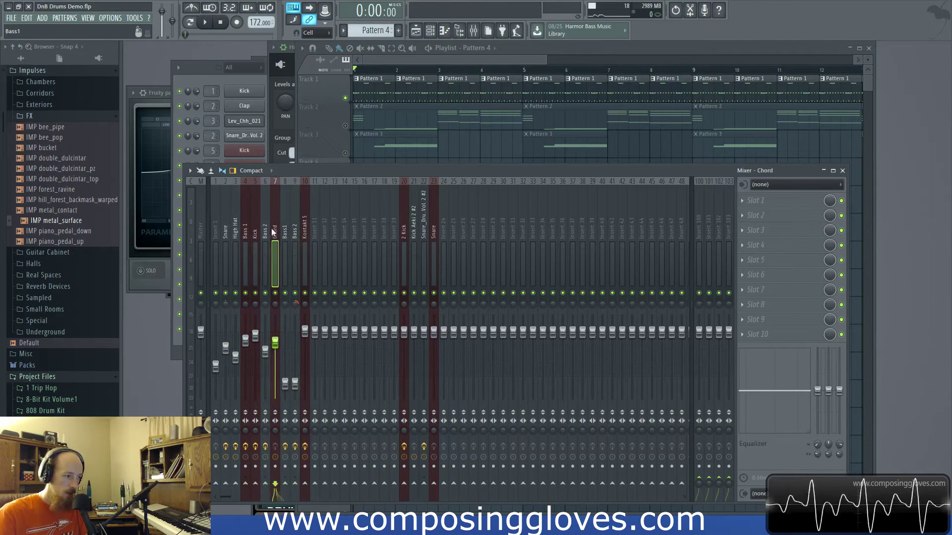
click(264, 227)
click(246, 227)
Step: Move the mixer higher to check the layered kick and snare tracks, and bring the Playlist forward
drag(352, 175, 379, 117)
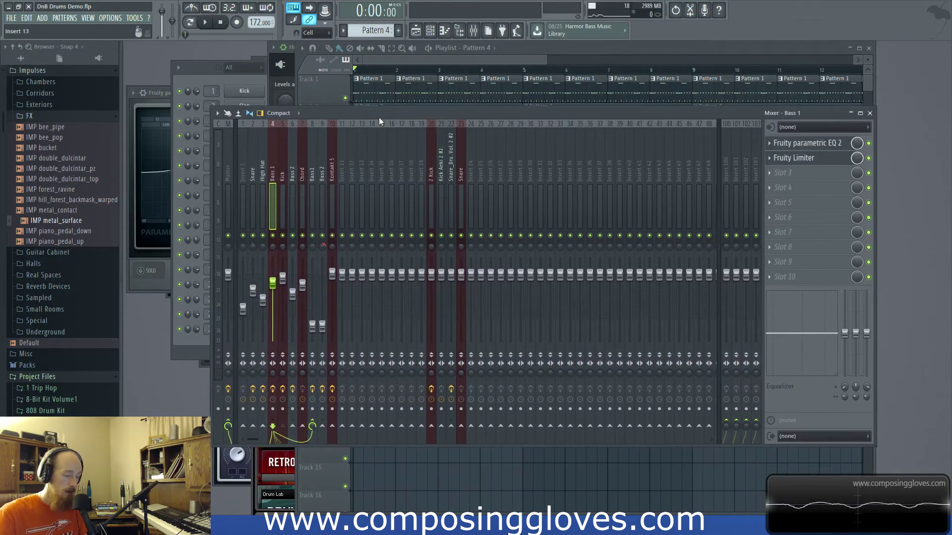
click(458, 168)
click(452, 175)
click(429, 144)
click(444, 60)
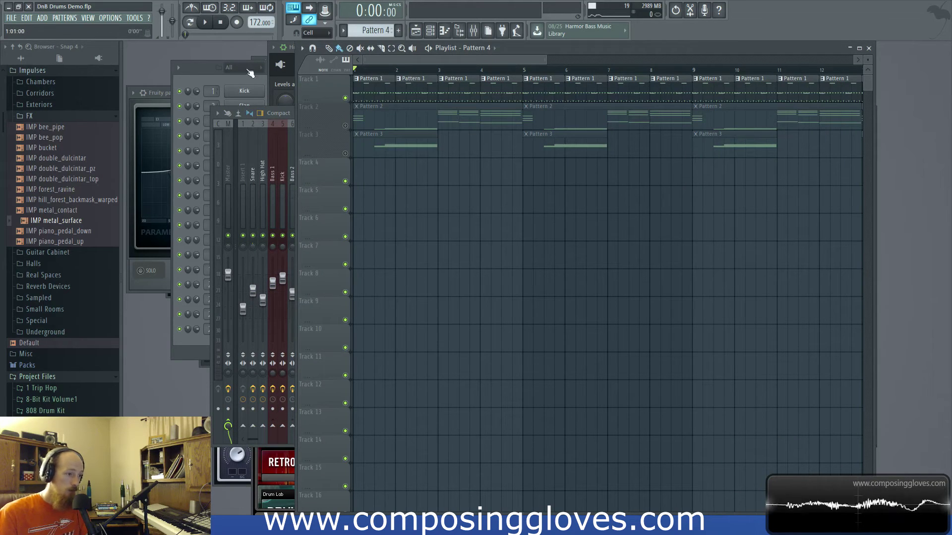
Step: Look through the instruments available for a new channel, then open the Kontakt instrument of the Snare channel on track 23
click(199, 79)
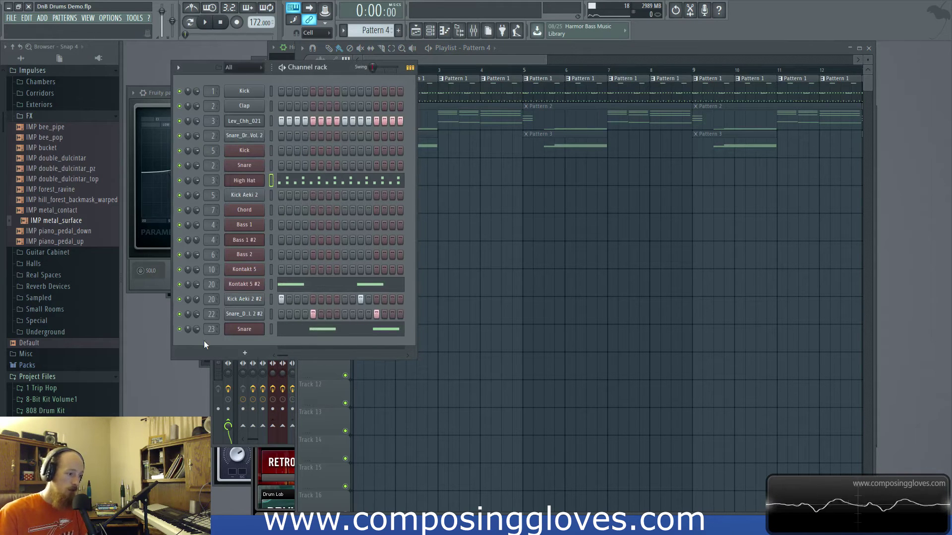
click(245, 353)
click(244, 352)
click(244, 353)
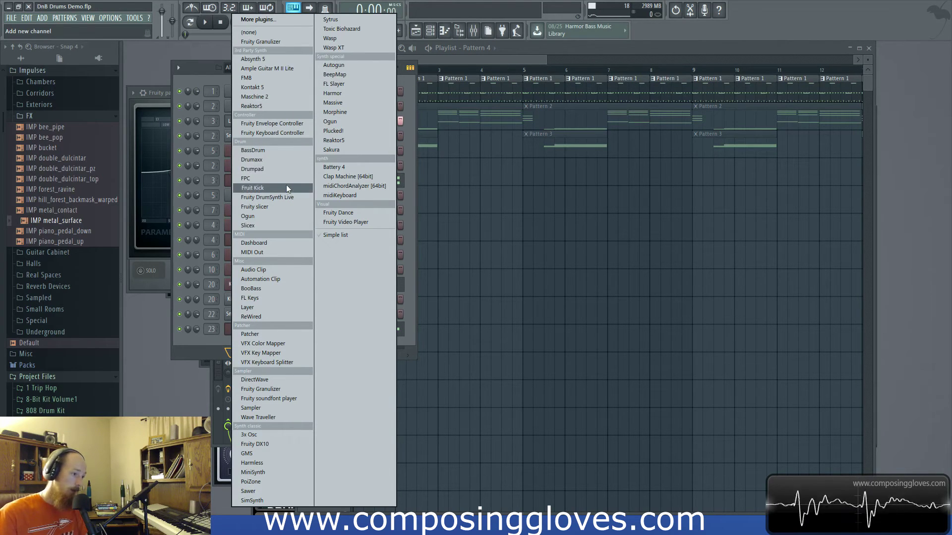
click(188, 343)
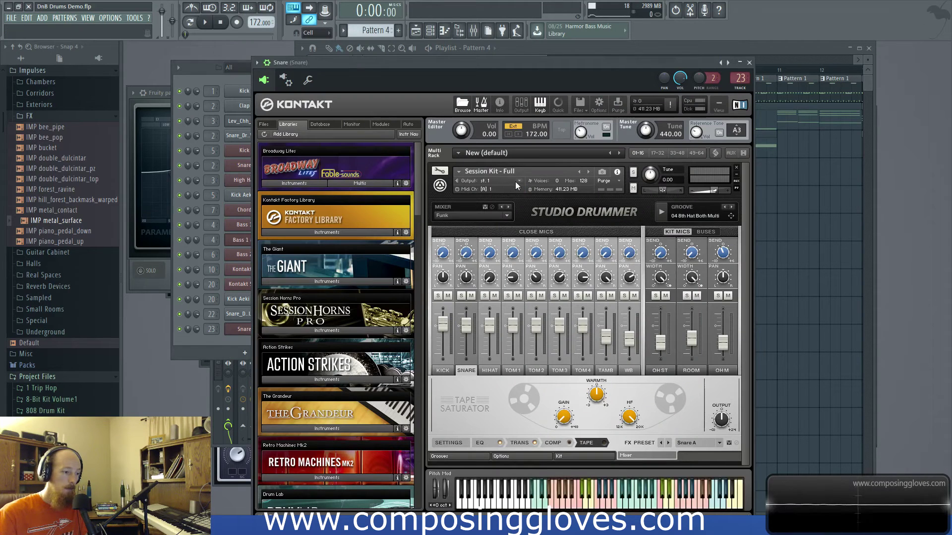
Step: Audition the 04 8th Hat Both Multi groove in Studio Drummer twice, stopping it each time
click(662, 214)
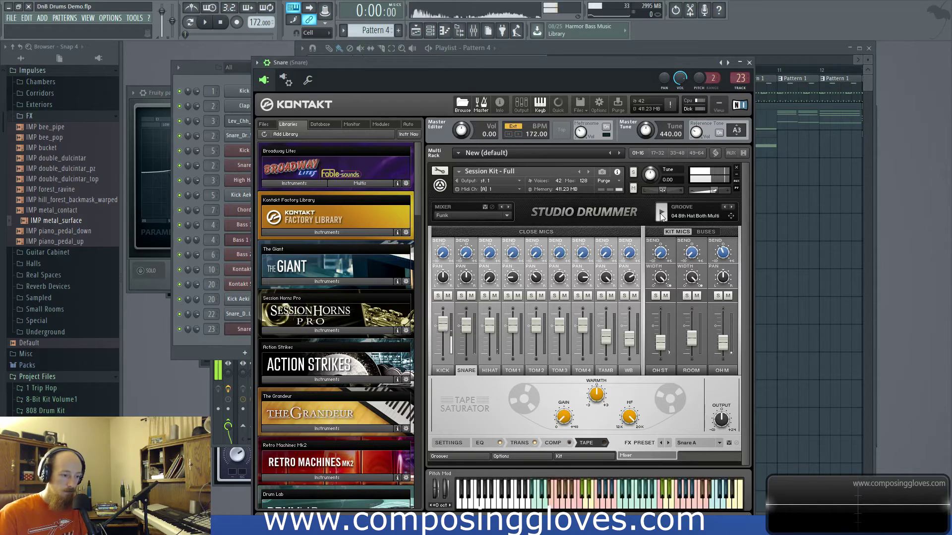
click(661, 215)
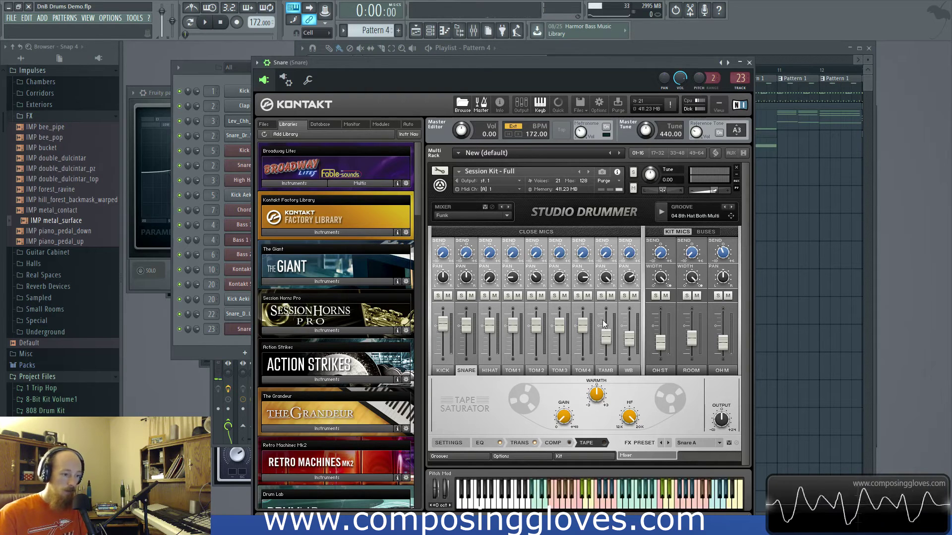
click(664, 216)
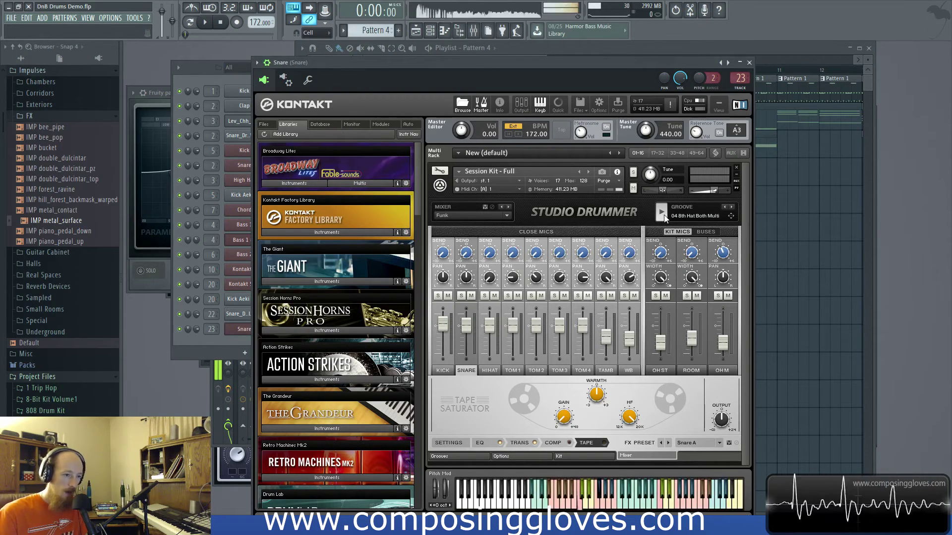
click(662, 216)
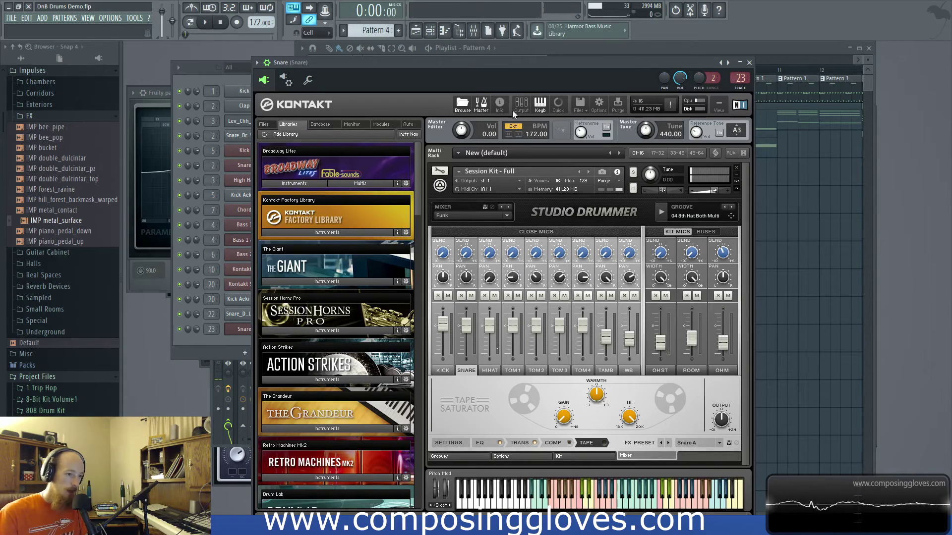
Step: Move the Kontakt window aside, then view Studio Drummer's groove browser and drum kit page and try the toms on the kit
drag(534, 60, 602, 65)
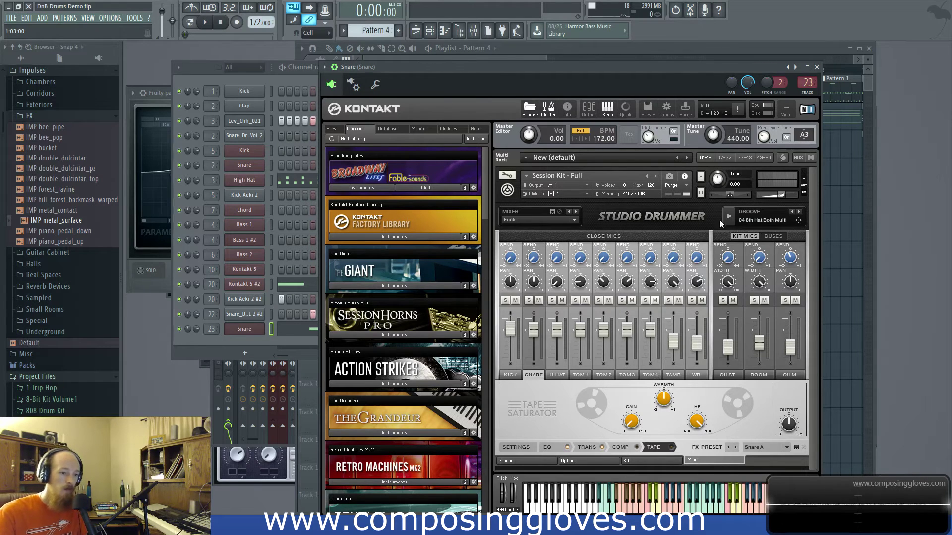
click(567, 461)
click(530, 463)
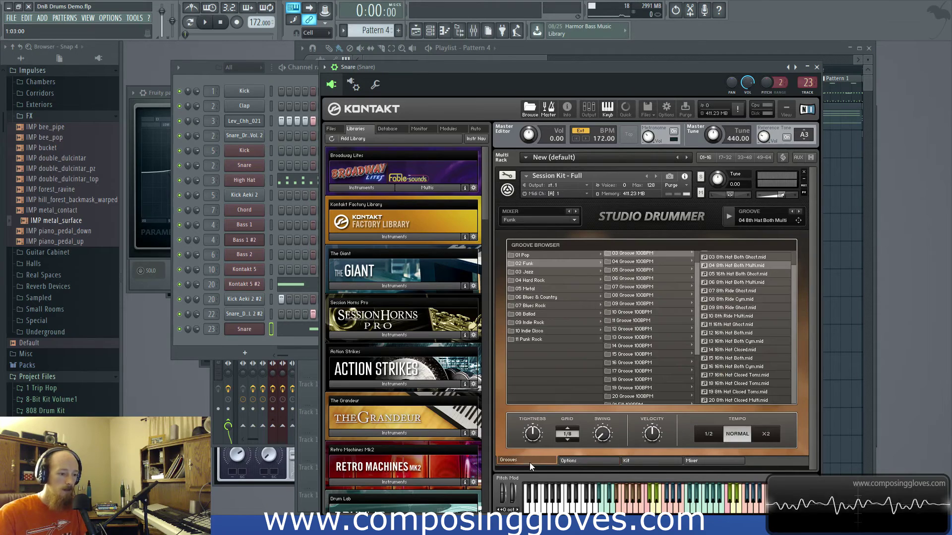
click(670, 463)
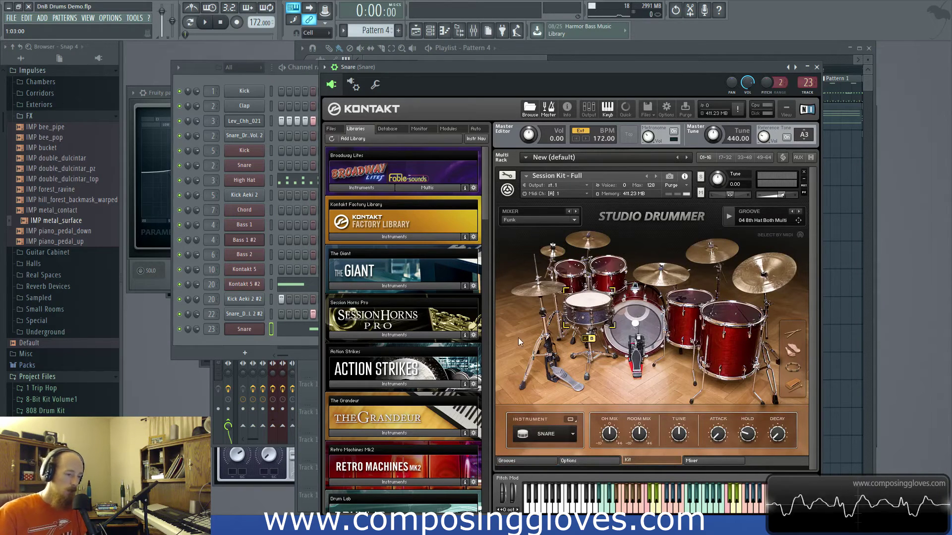
click(595, 270)
click(572, 275)
Step: Check the effect slots of the first Snare and Insert 1 mixer tracks, then play the arrangement in the Playlist
click(473, 30)
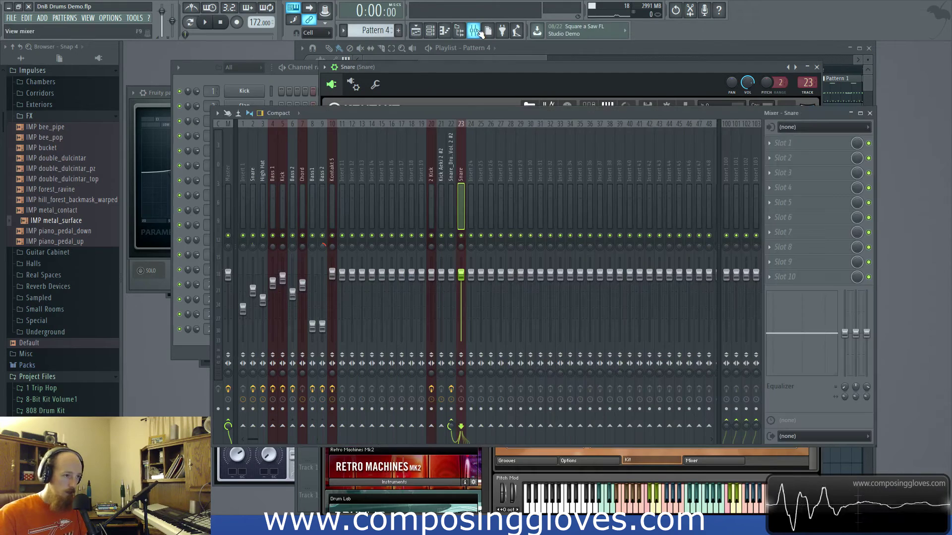
click(253, 171)
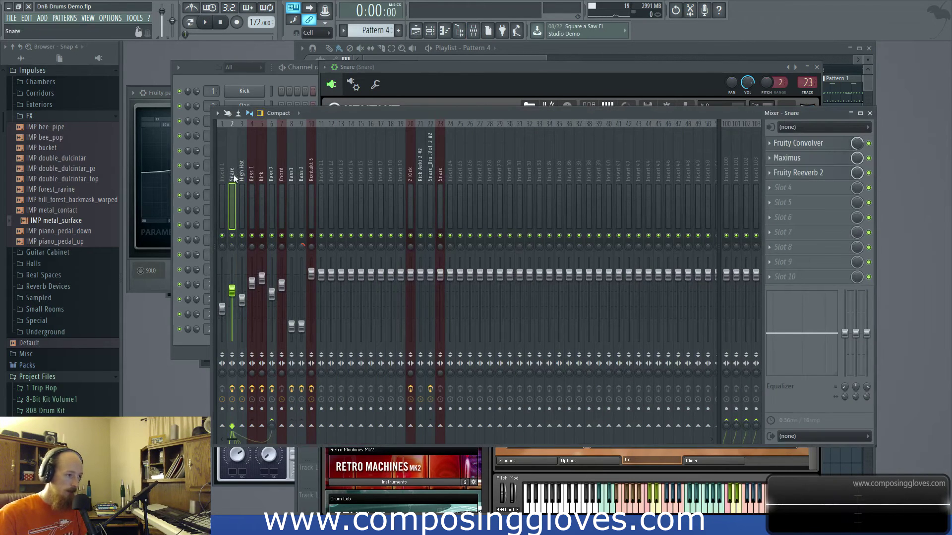
click(242, 174)
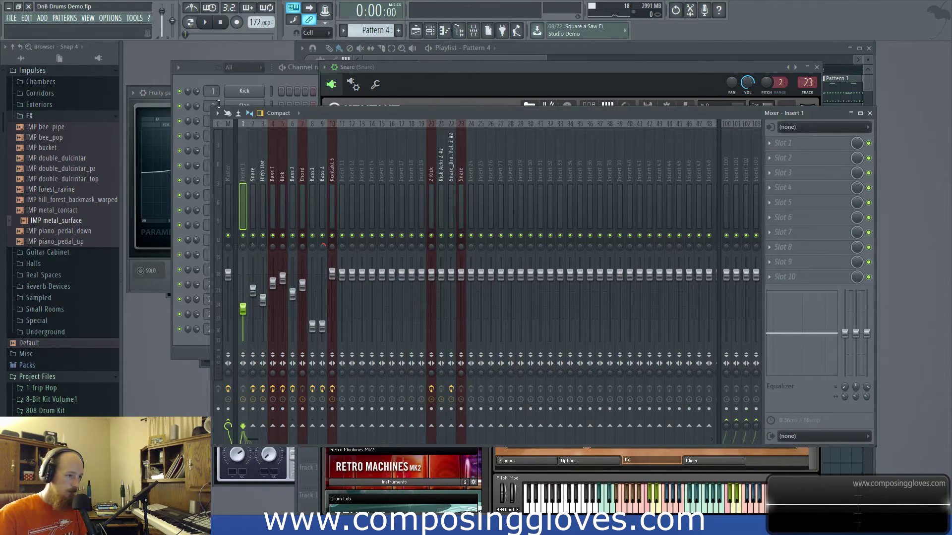
click(470, 61)
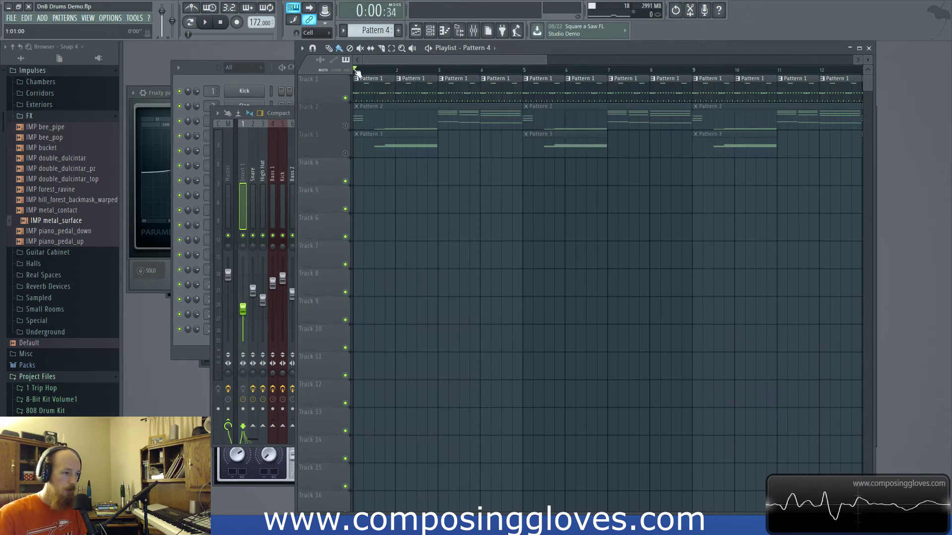
key(space)
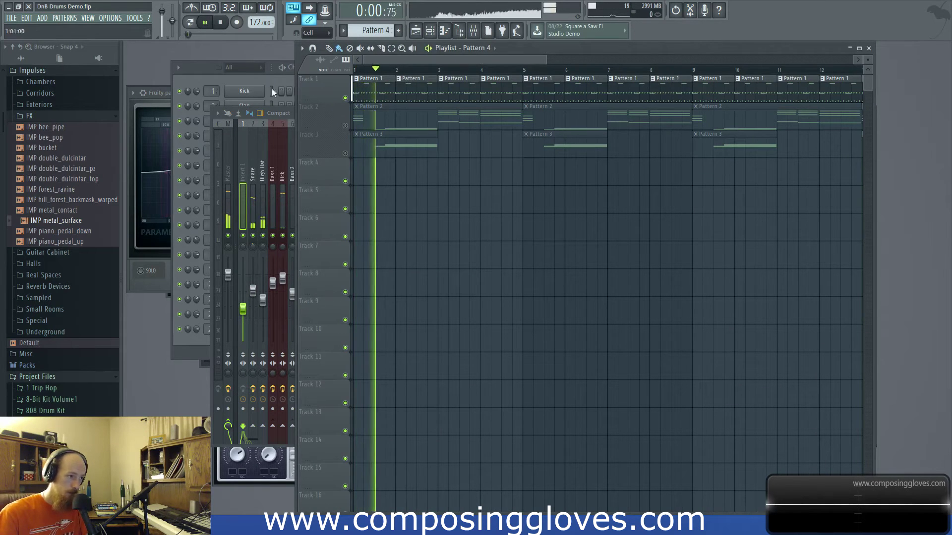
Step: Stop the arrangement, switch playback to pattern mode and audition Pattern 4 with the Channel rack in view
key(space)
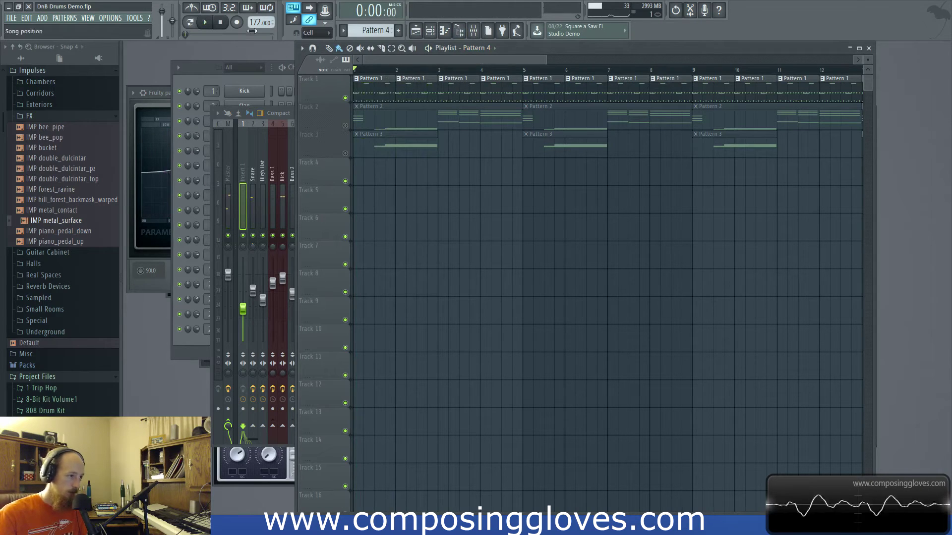
click(189, 22)
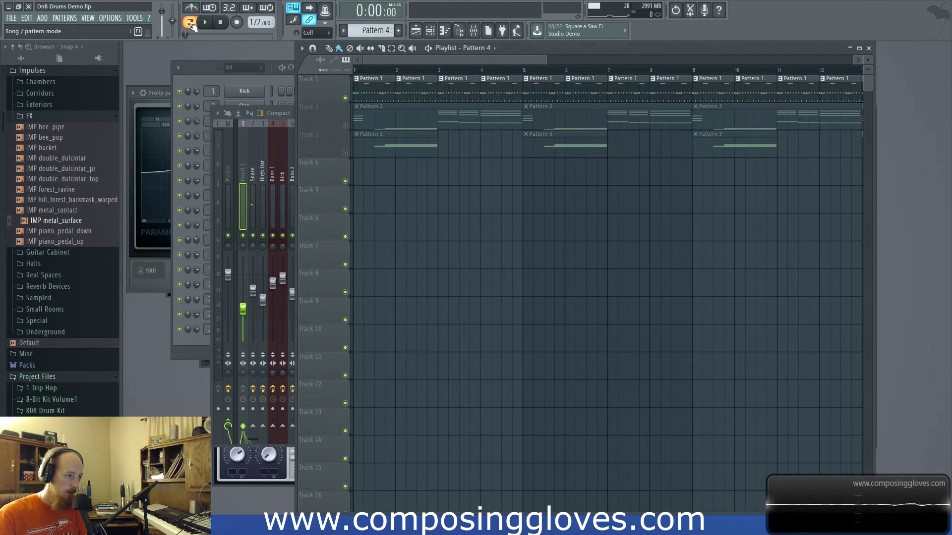
click(200, 76)
key(space)
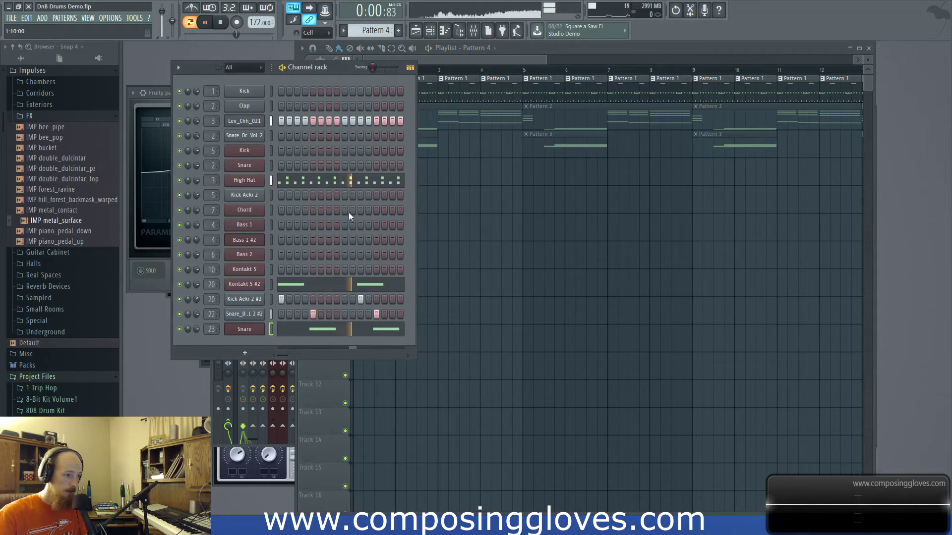
key(space)
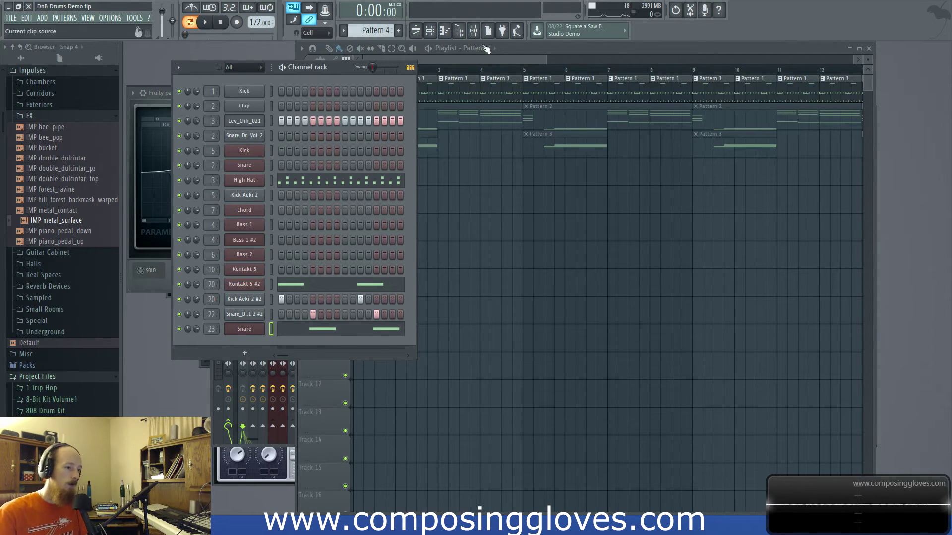
Step: Examine the Fruity Convolver impulse on the first Snare mixer track, then close the effect window
click(474, 30)
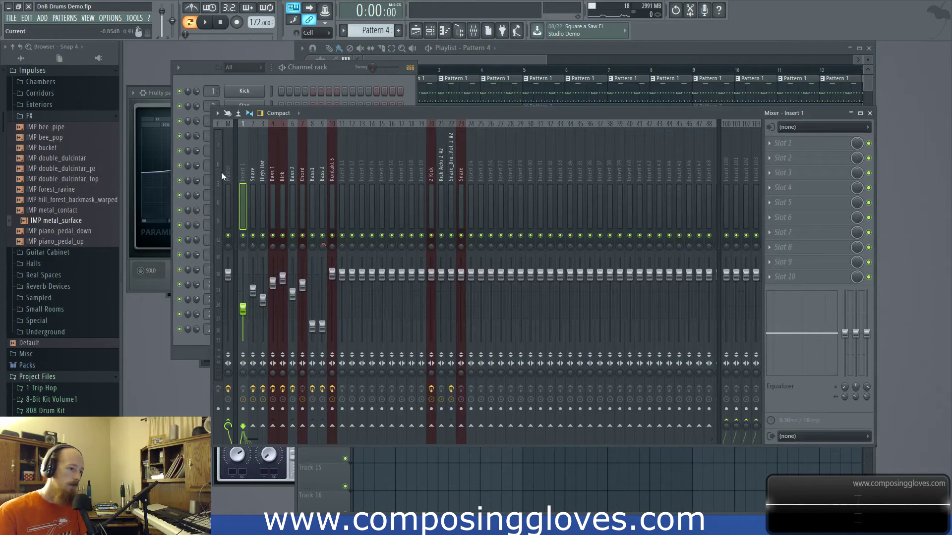
click(251, 171)
click(813, 143)
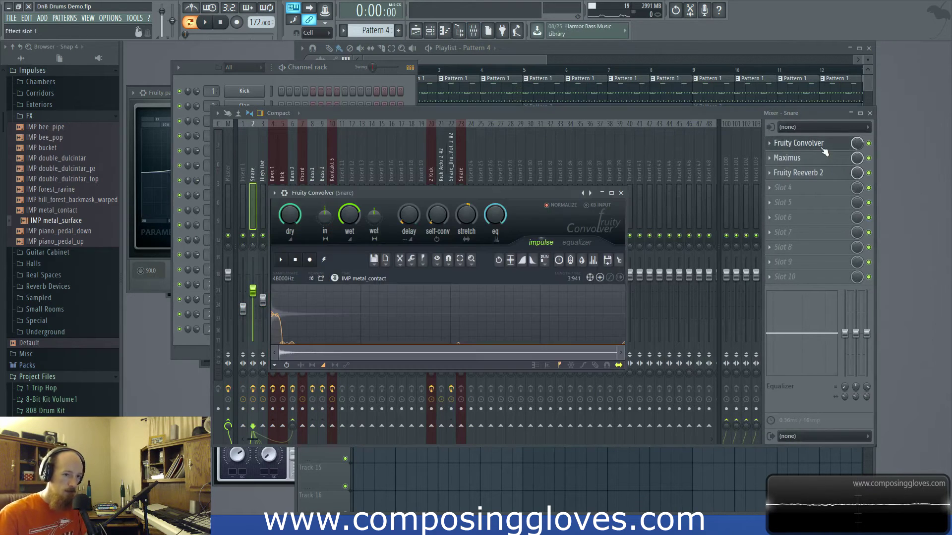
drag(456, 189, 455, 143)
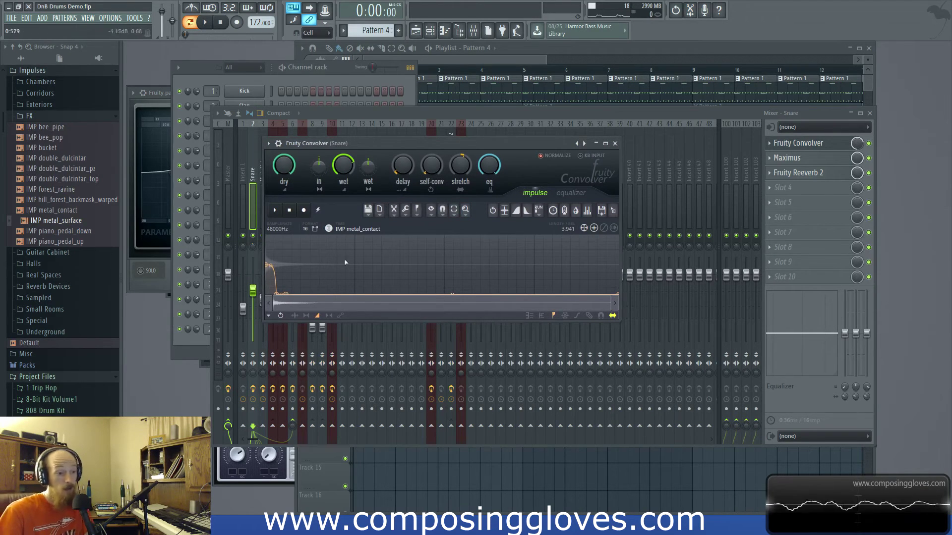
click(615, 144)
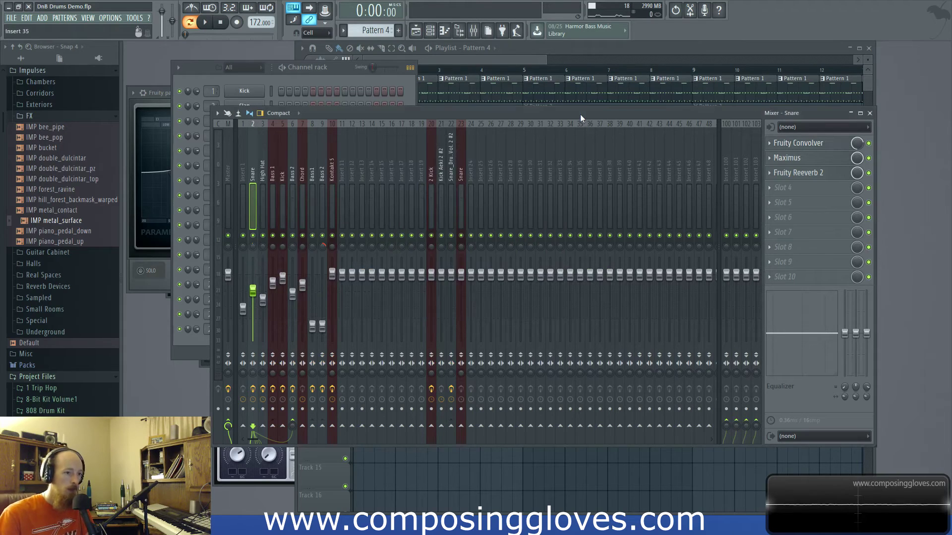
click(580, 89)
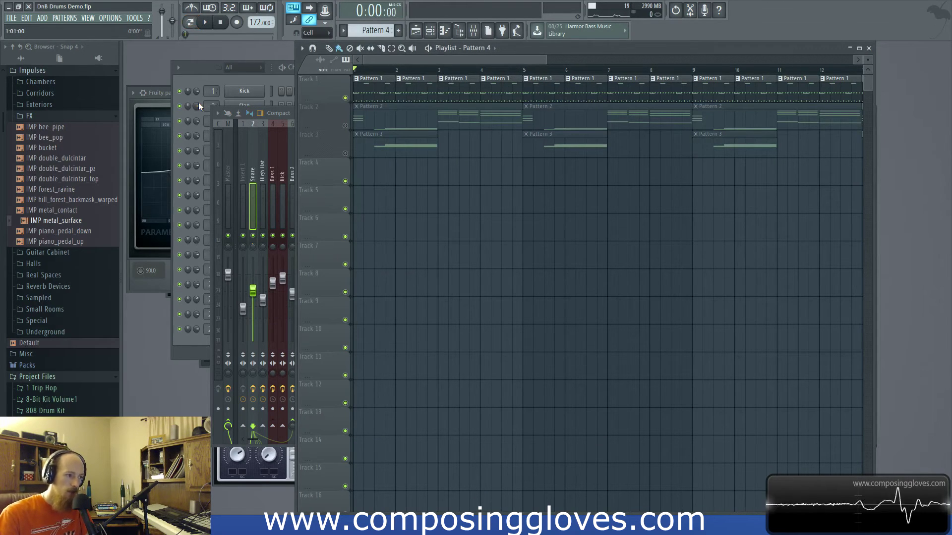
drag(102, 218, 251, 161)
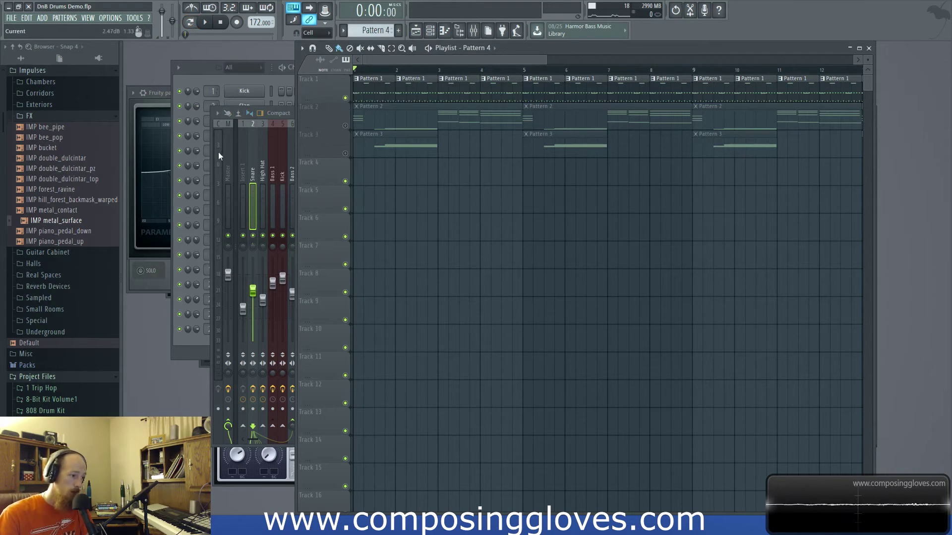
key(F9)
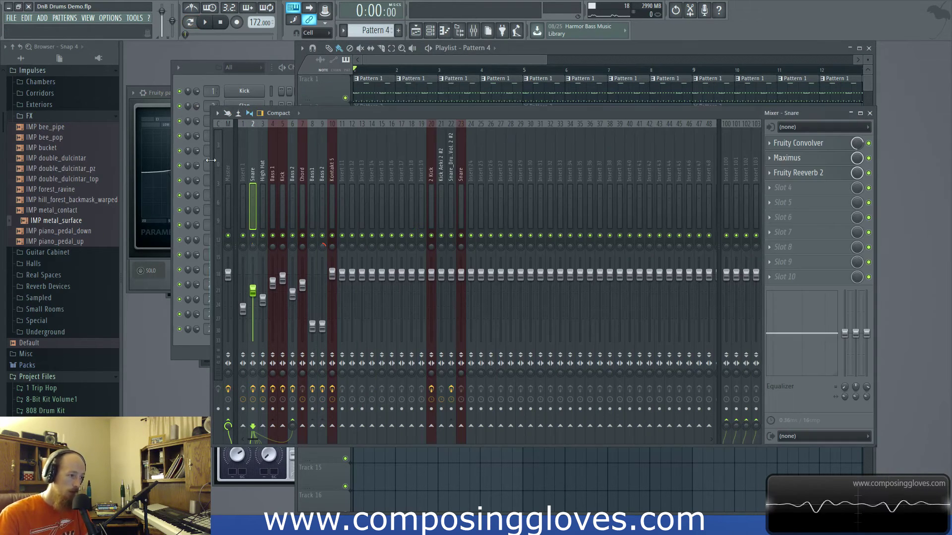
click(206, 350)
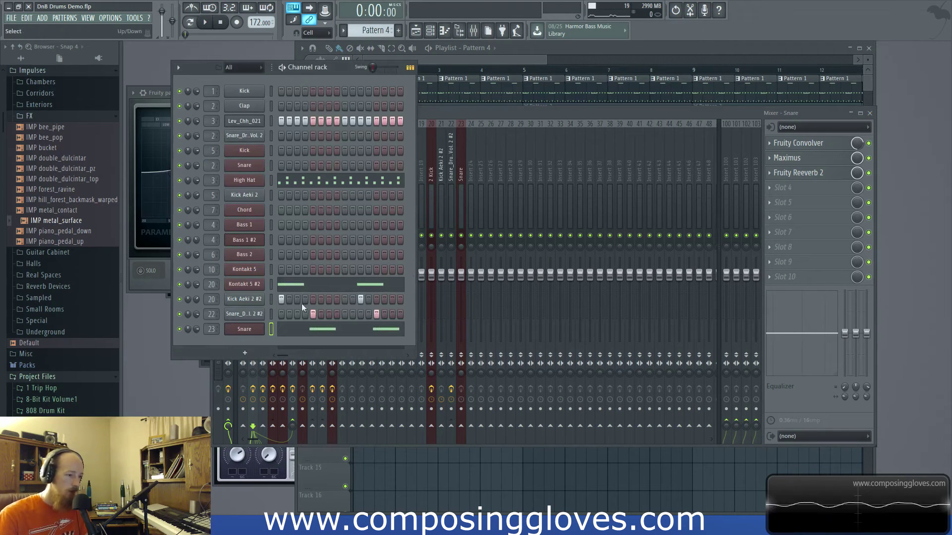
click(503, 125)
click(177, 349)
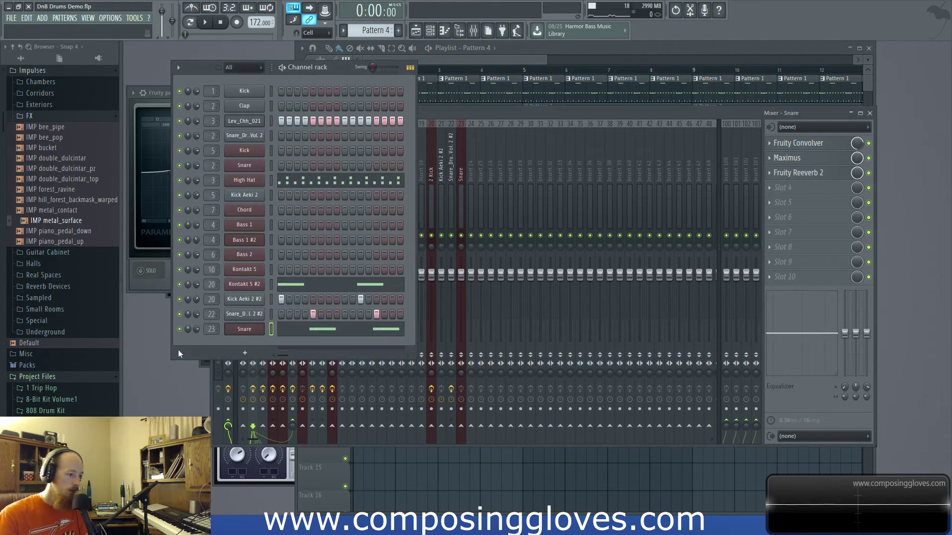
Step: Open the Kontakt instrument of the Snare channel on track 23 in edit mode and view the effects available for its group inserts
click(243, 332)
click(507, 177)
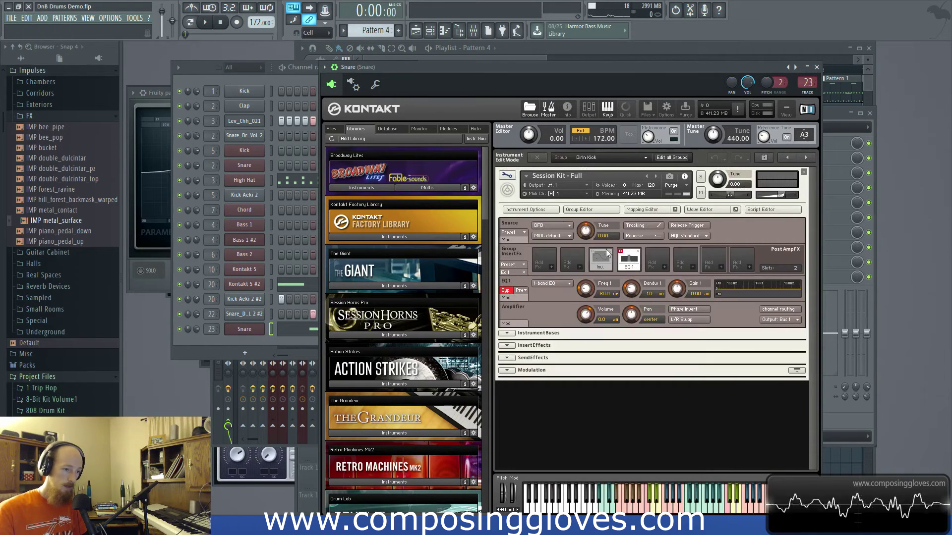
click(664, 266)
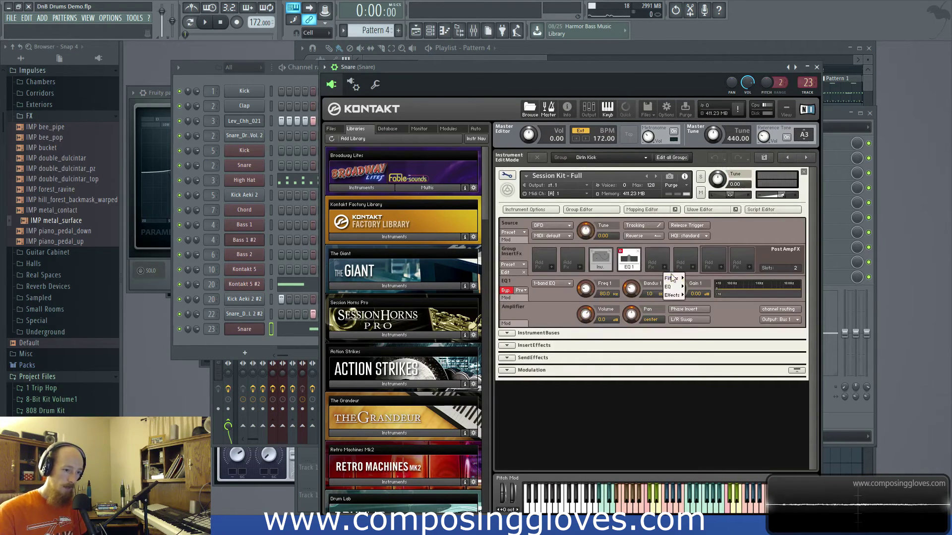
mouse_move(672, 295)
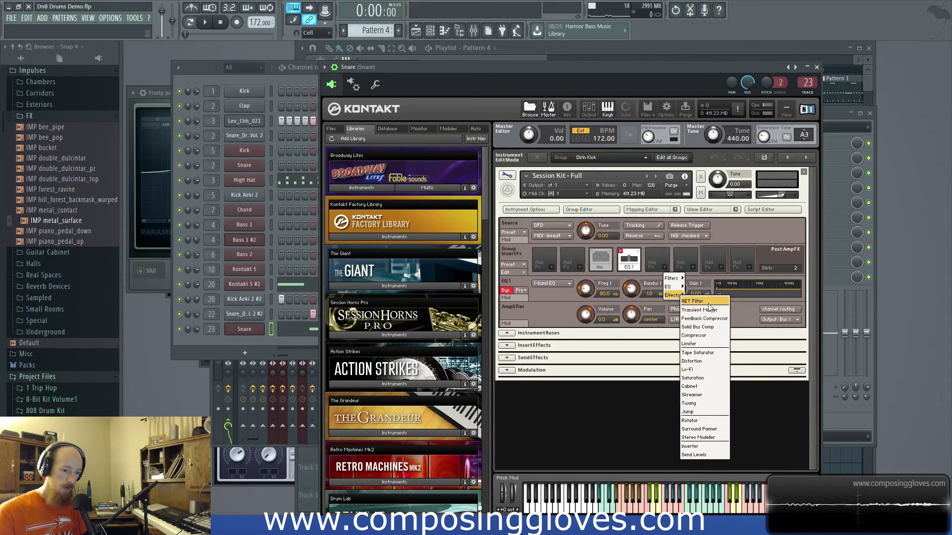
click(567, 427)
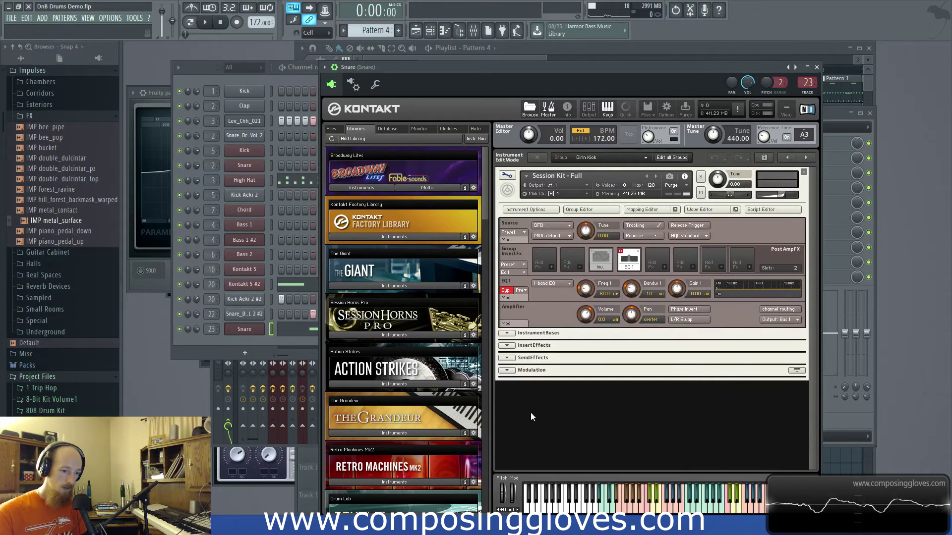
Step: Inspect the Convolution reverb in Session Kit - Full's send effects, then return to the Studio Drummer kit view
click(507, 358)
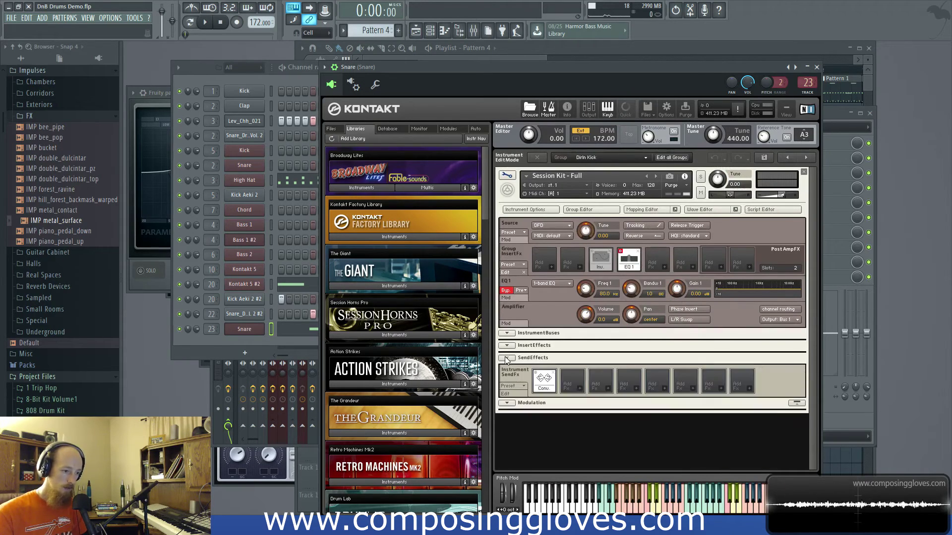
click(550, 385)
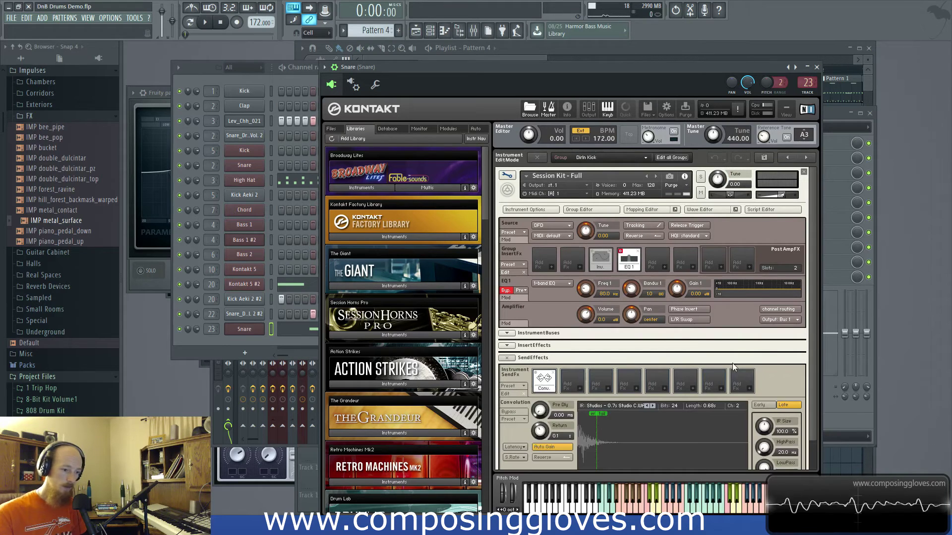
scroll(768, 342, down, 2)
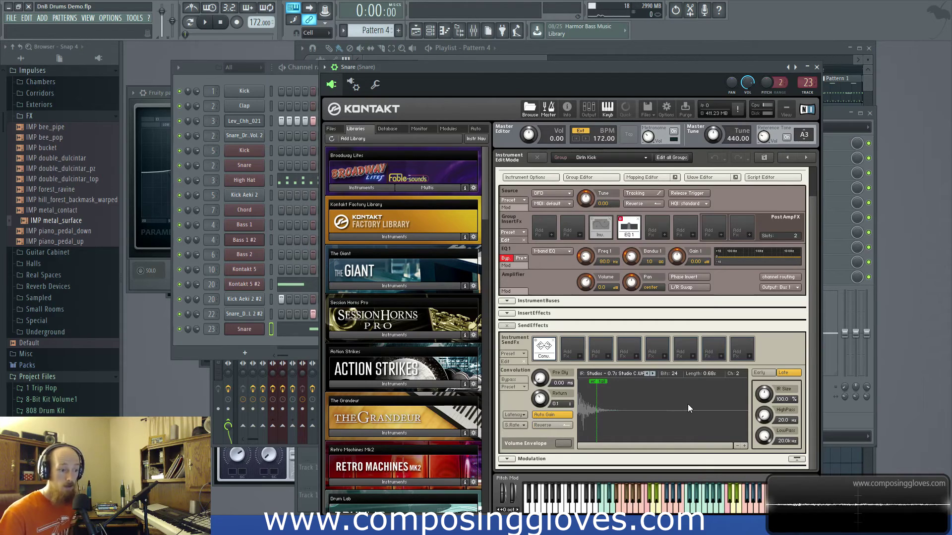
click(507, 326)
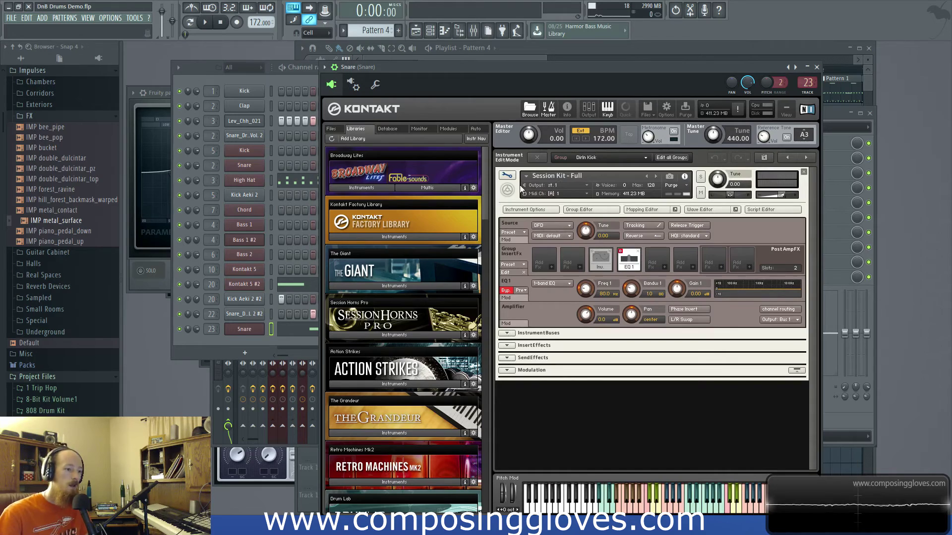
click(506, 176)
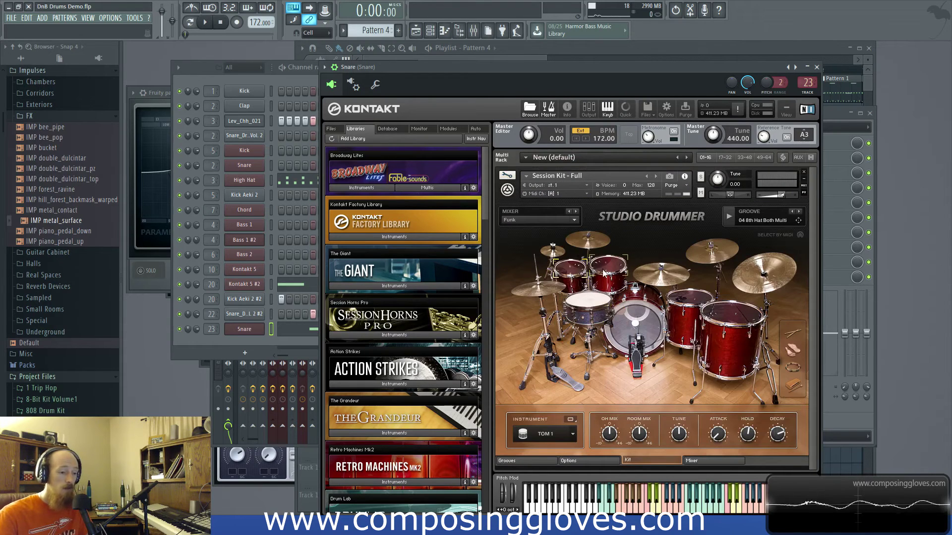
Step: Check the effect slots of the Bass 1, Kick and Bass 2 mixer tracks
click(184, 348)
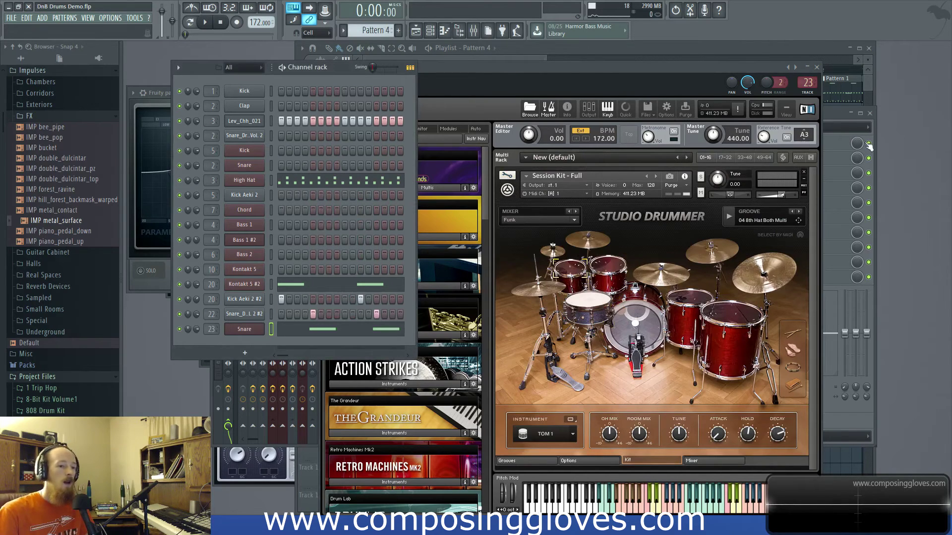
click(832, 115)
click(270, 170)
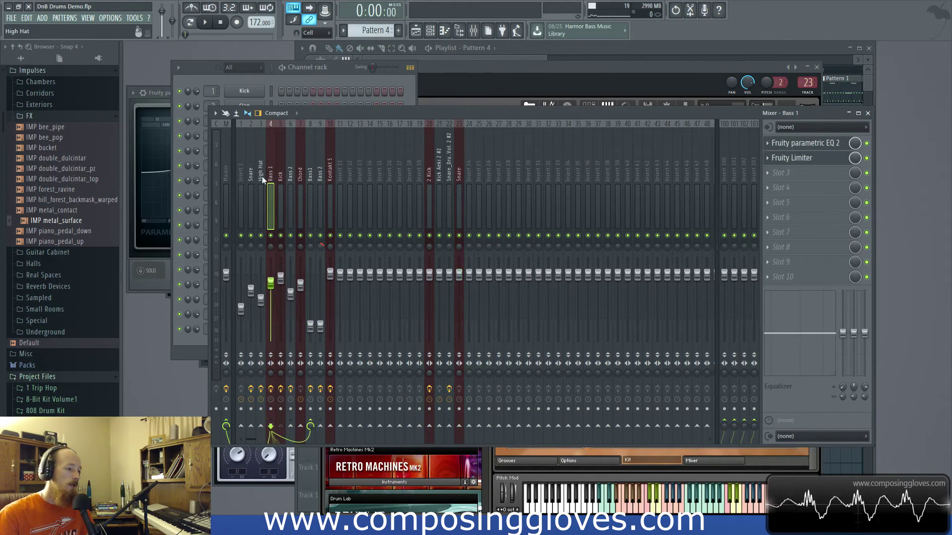
click(281, 174)
click(290, 172)
Step: Unmute track 3 in the Playlist and play the arrangement briefly from the middle of bar 1
click(489, 55)
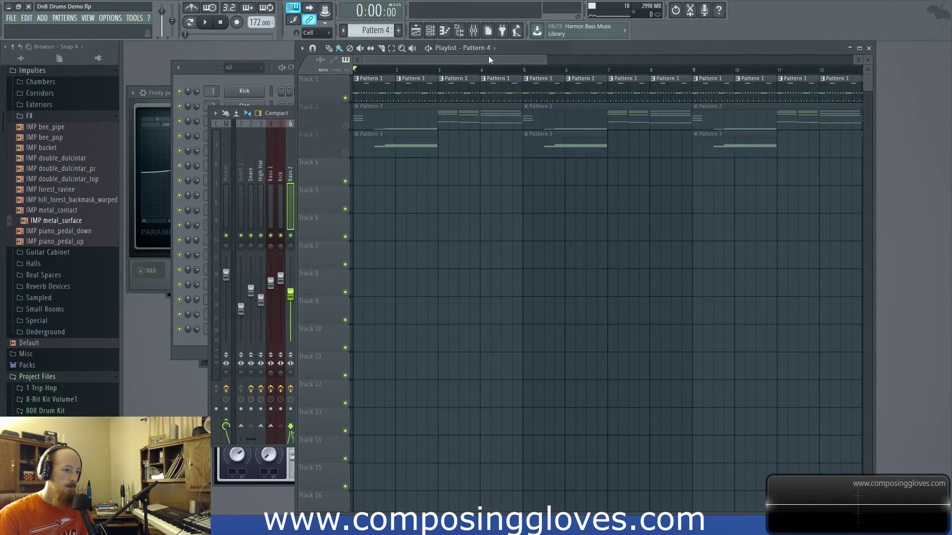
click(385, 70)
drag(389, 71, 376, 70)
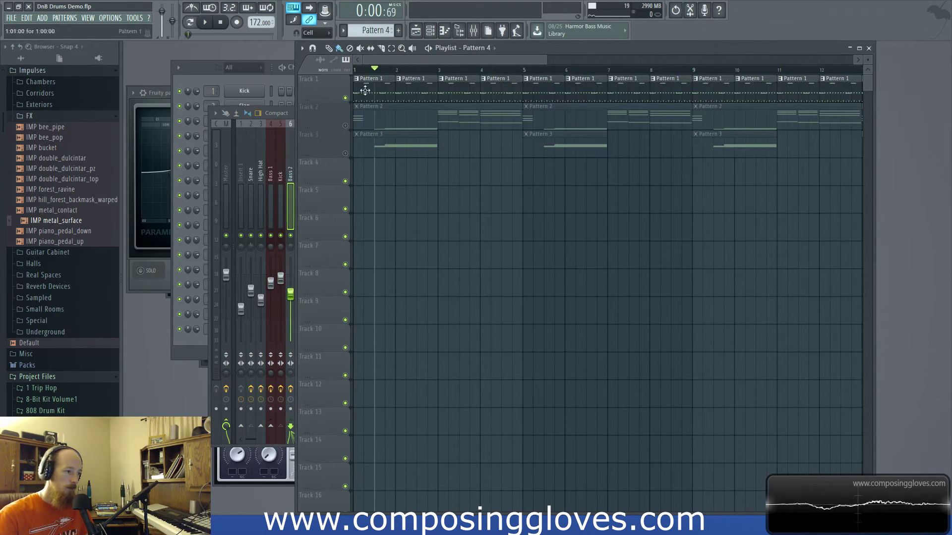
click(315, 154)
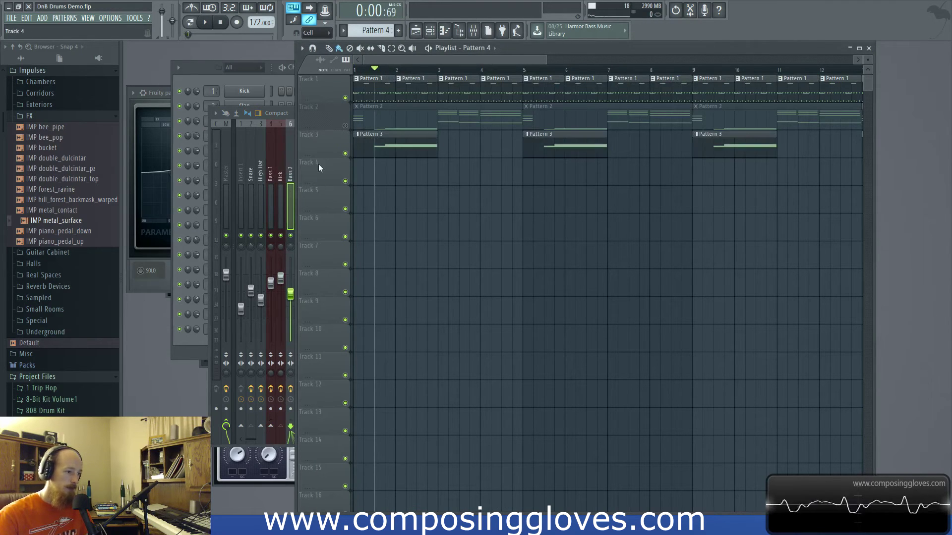
click(234, 78)
key(space)
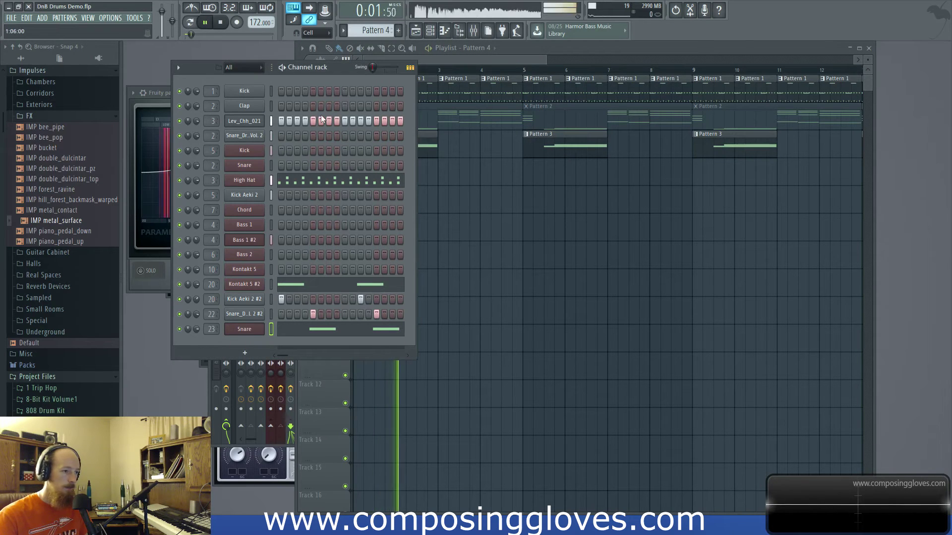
key(space)
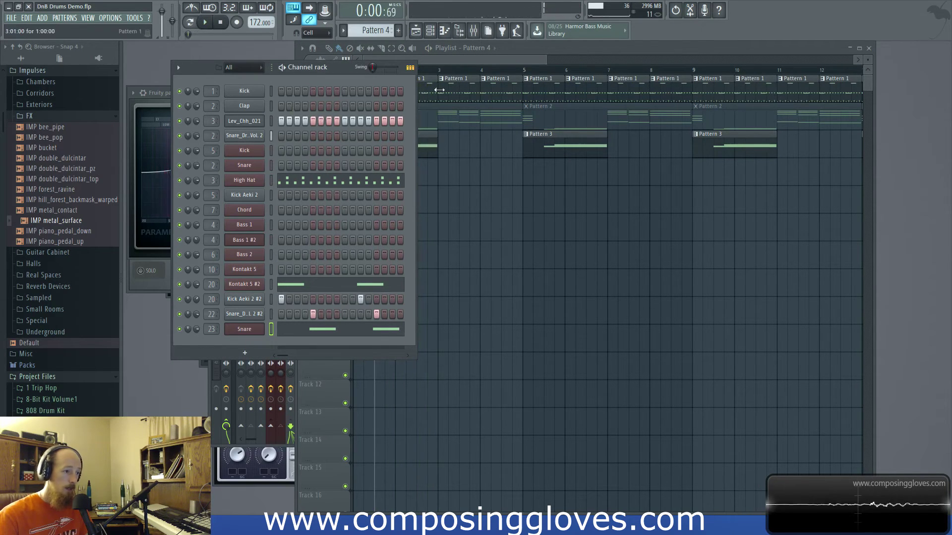
Step: Compare the effect slots and routing of the Bass 1, Bass1 and Master mixer tracks, ending on Bass 1
key(F9)
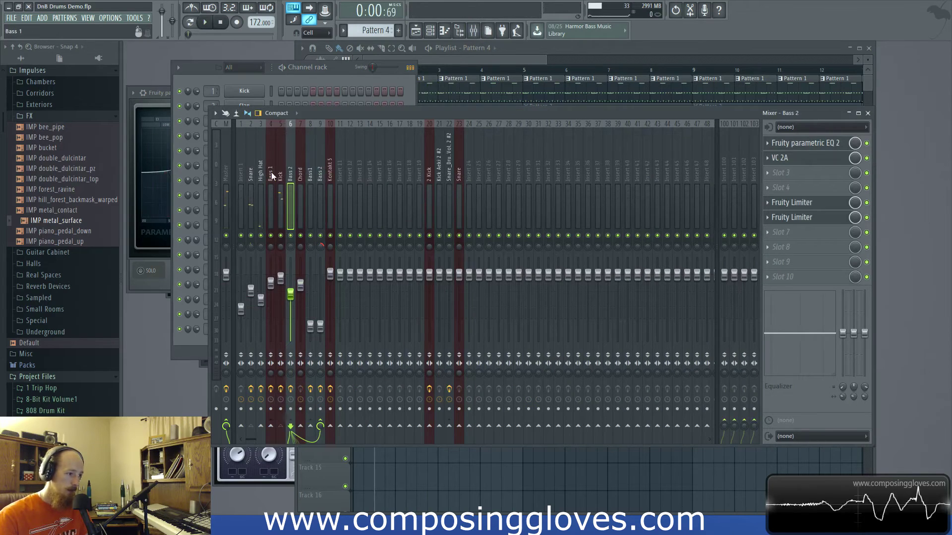
click(271, 174)
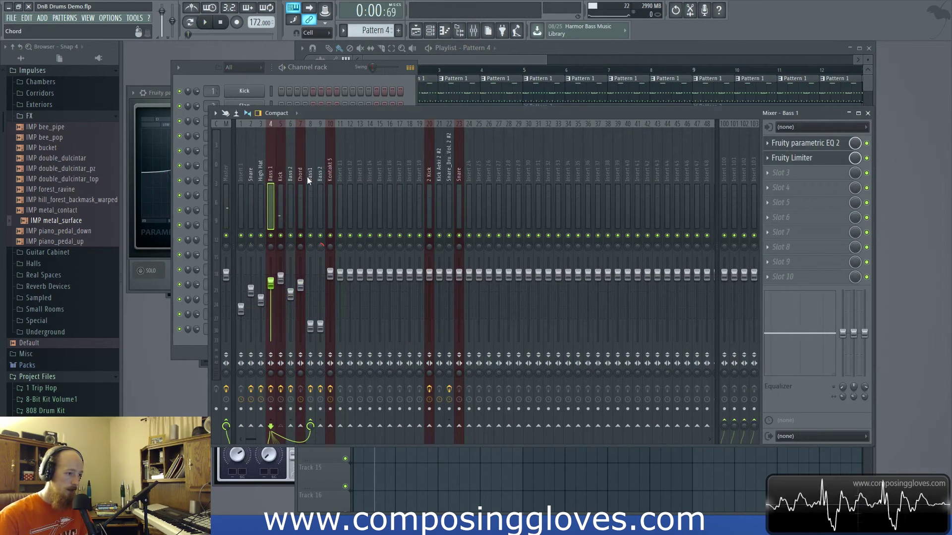
click(311, 178)
click(273, 179)
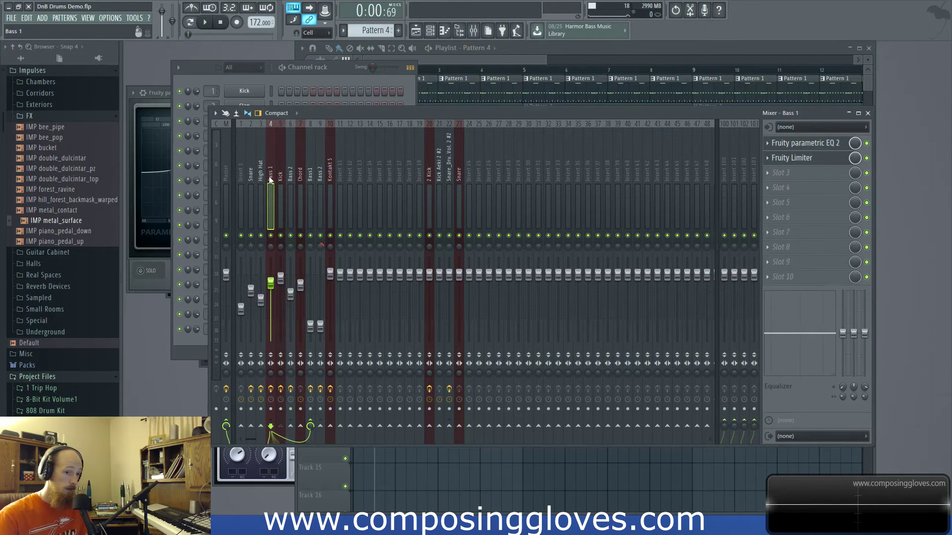
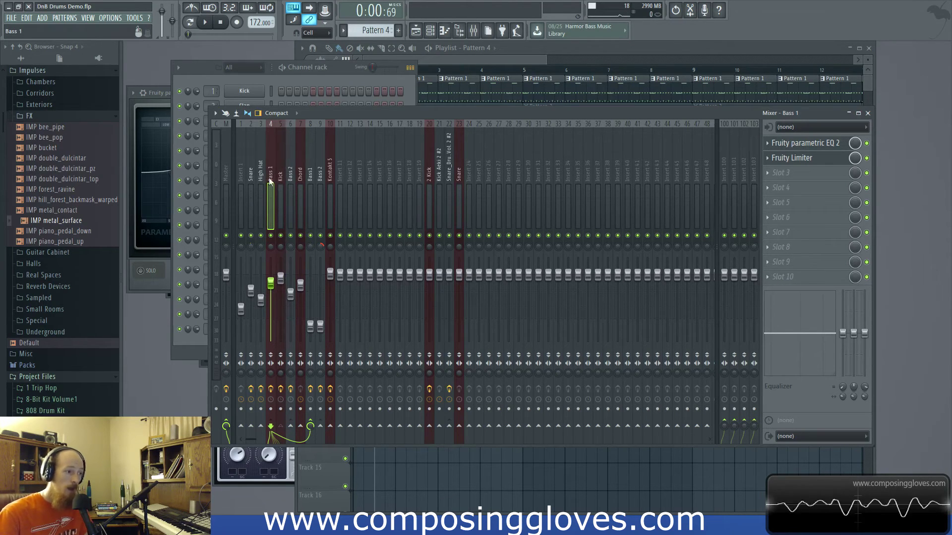
key(Right)
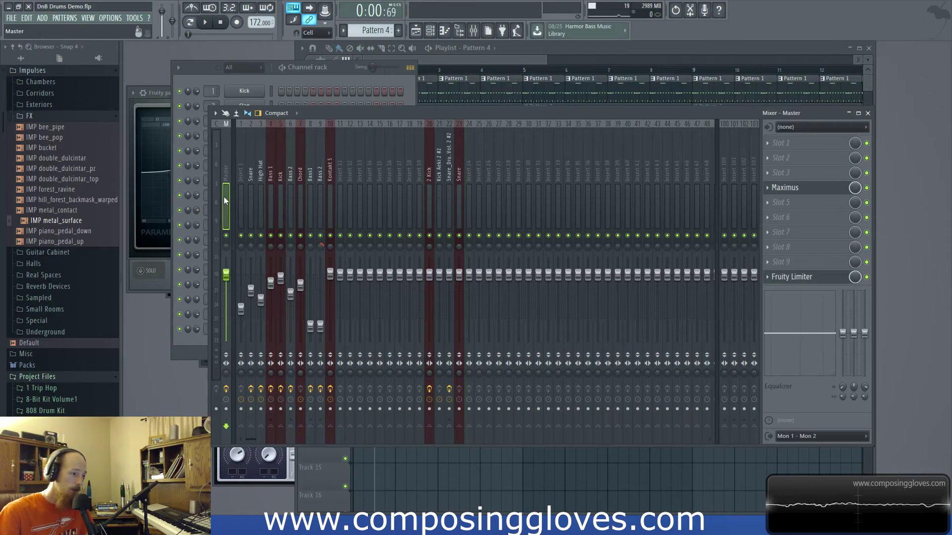
click(268, 177)
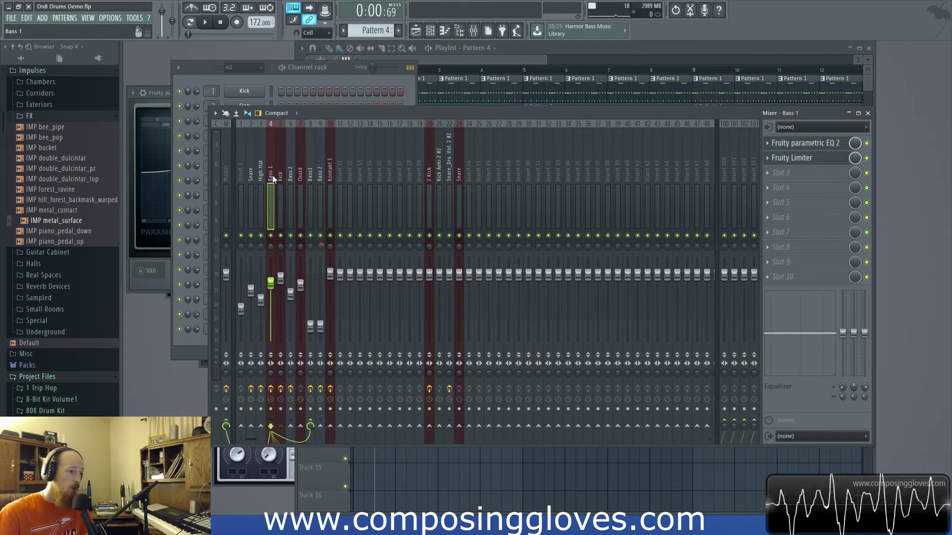
Step: Check the Master track's effect slots, then inspect the Fruity Parametric EQ 2 and Fruity Limiter on the Bass 1 track
click(225, 191)
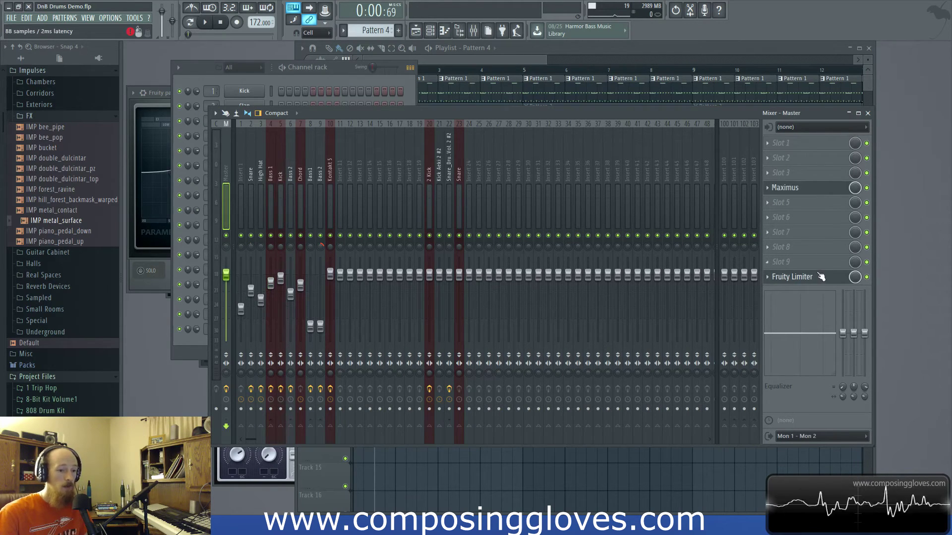
click(269, 176)
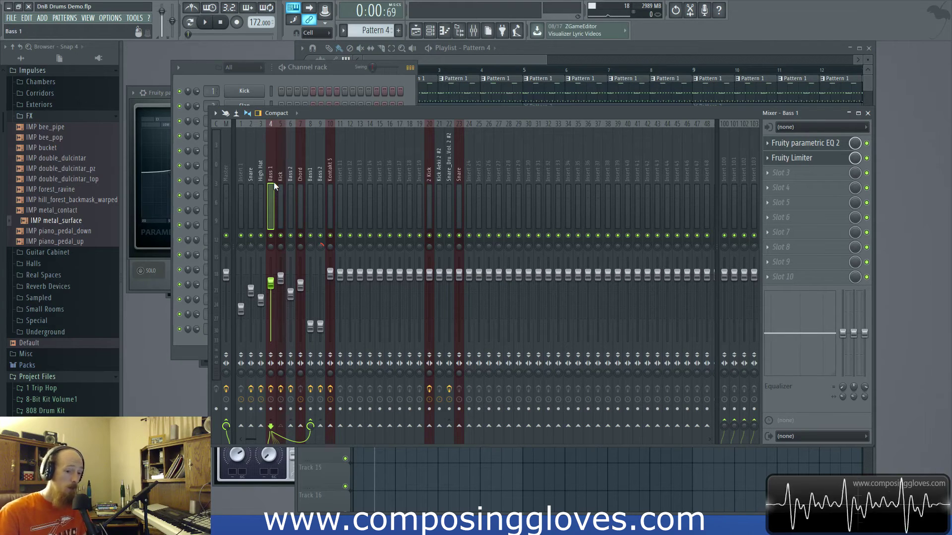
click(791, 157)
click(805, 142)
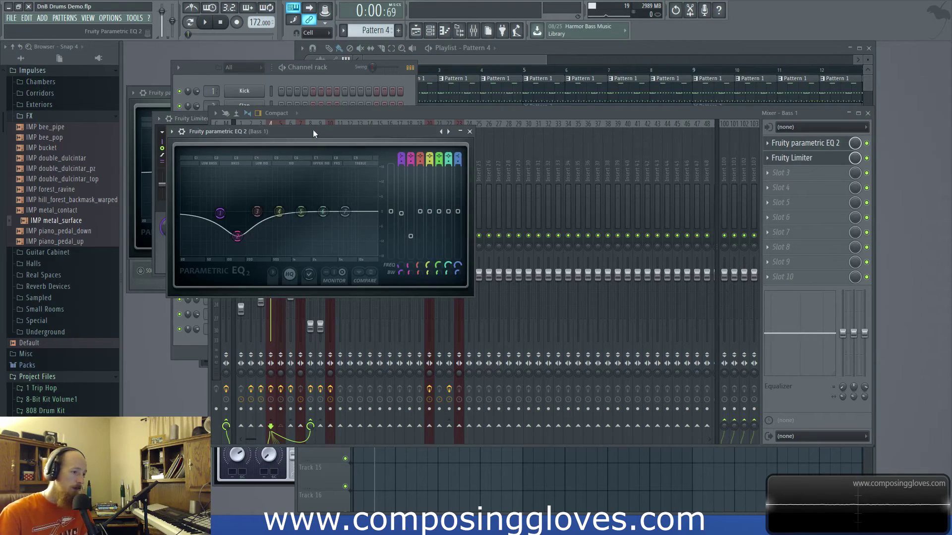
drag(313, 131, 548, 132)
click(805, 143)
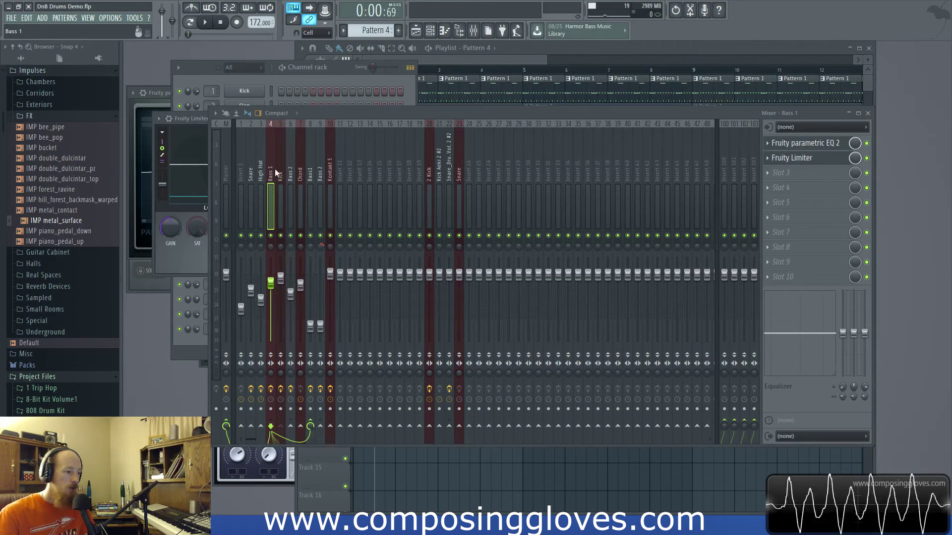
click(798, 158)
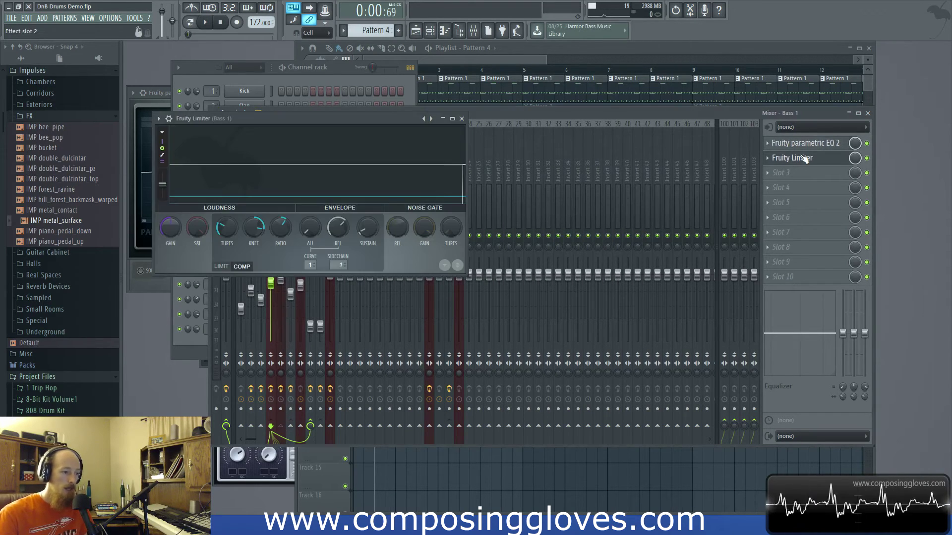
click(559, 119)
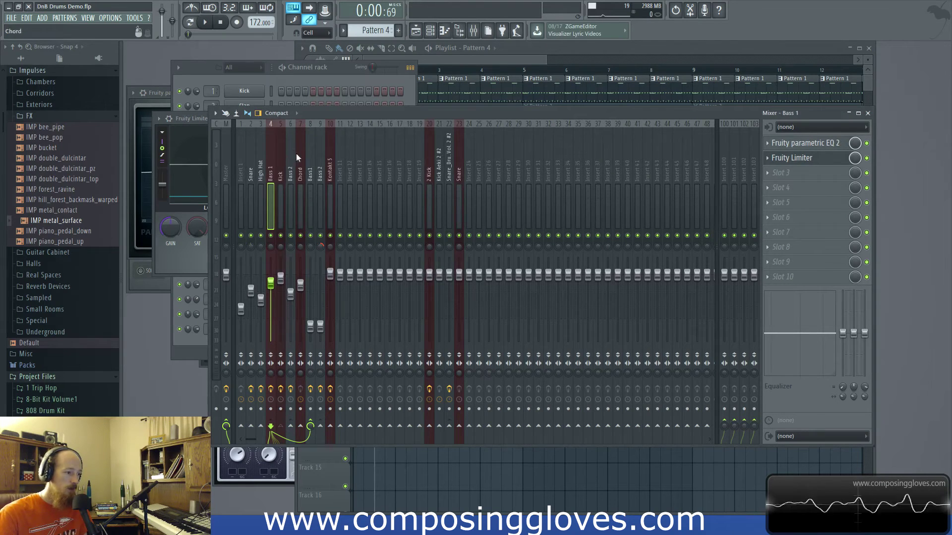
Step: Check the effect slots of the Bass 2 mixer track, then bring up the Playlist and play the arrangement briefly
click(306, 169)
click(290, 176)
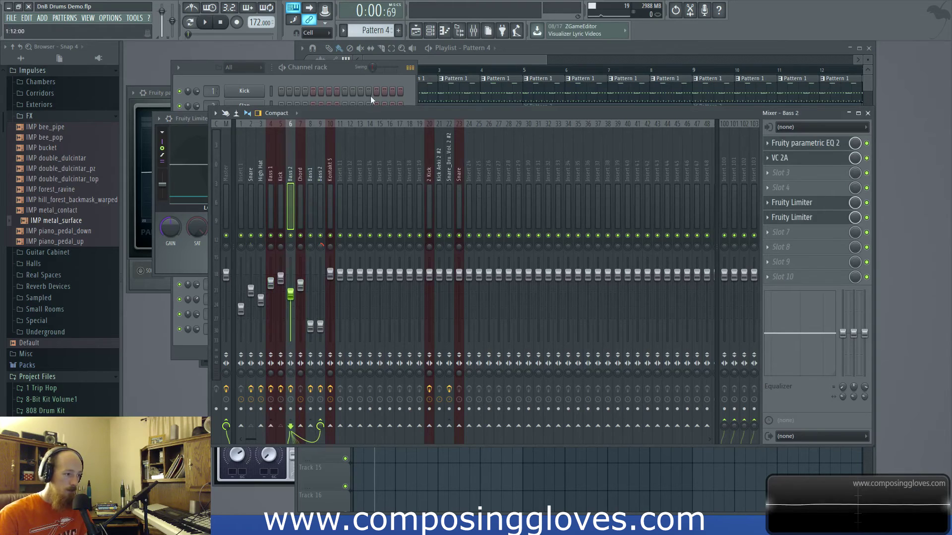
key(F5)
key(space)
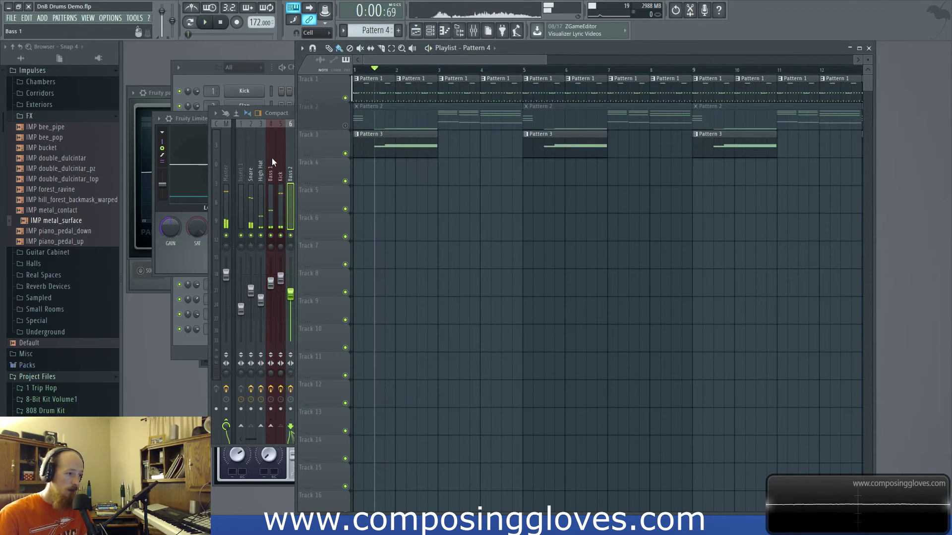
Step: Open Bass 1's Fruity Parametric EQ 2 and examine its frequency spectrum while the arrangement plays
click(272, 157)
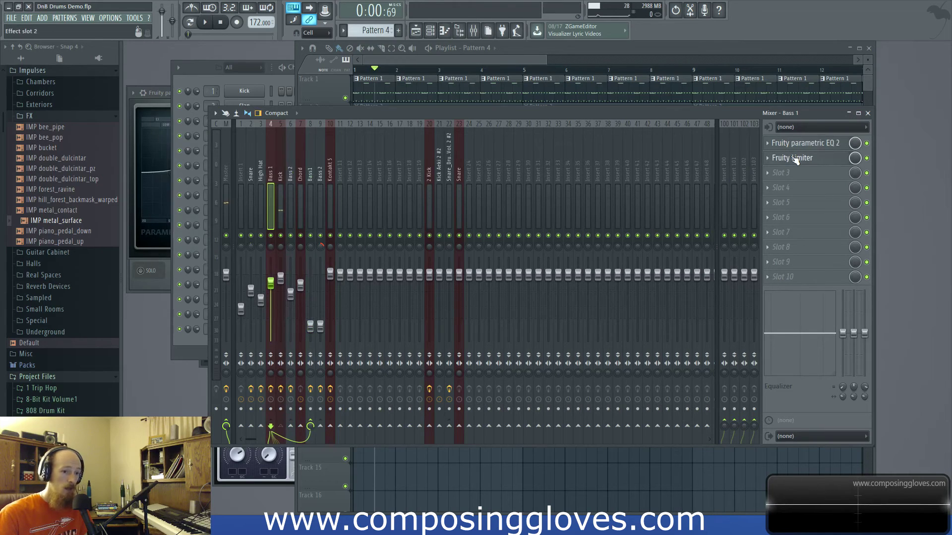
click(793, 158)
click(803, 144)
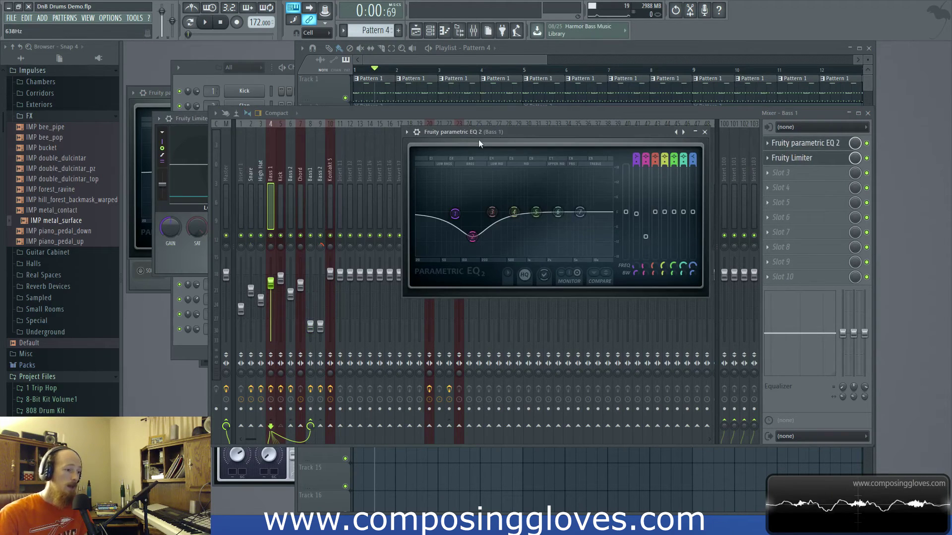
drag(477, 139, 442, 145)
key(space)
key(space)
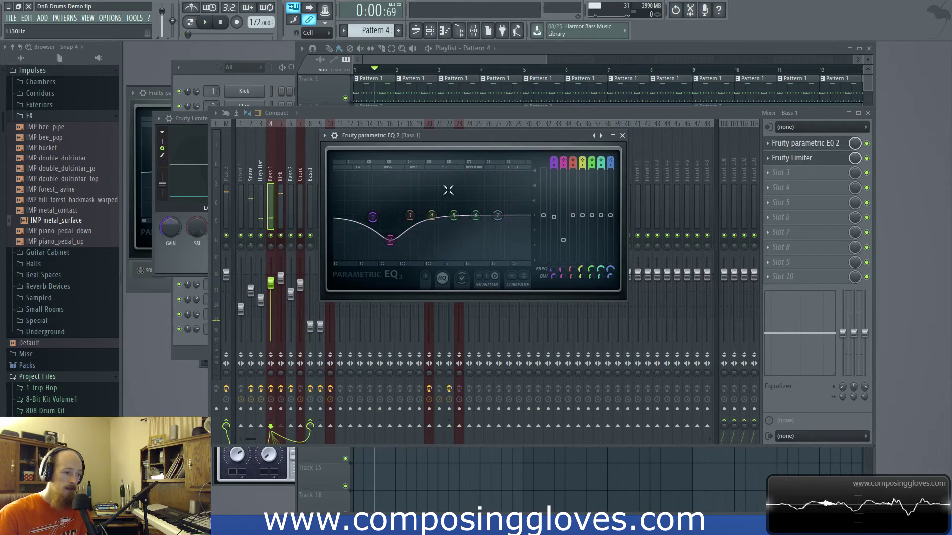
key(space)
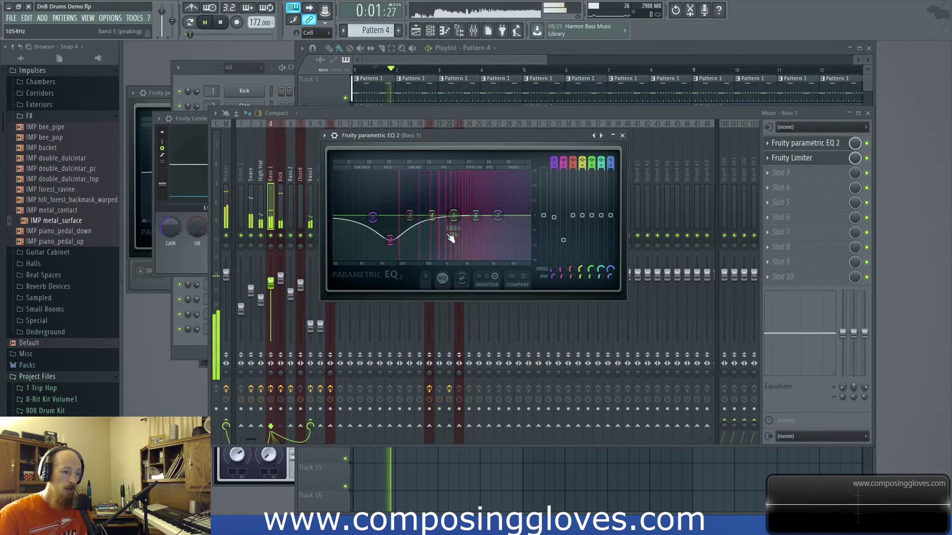
key(space)
Step: Move band 7 of Bass 1's Parametric EQ 2 up to the highest frequencies with a slight cut, audition it, and close the EQ
drag(497, 218, 526, 229)
key(space)
key(space)
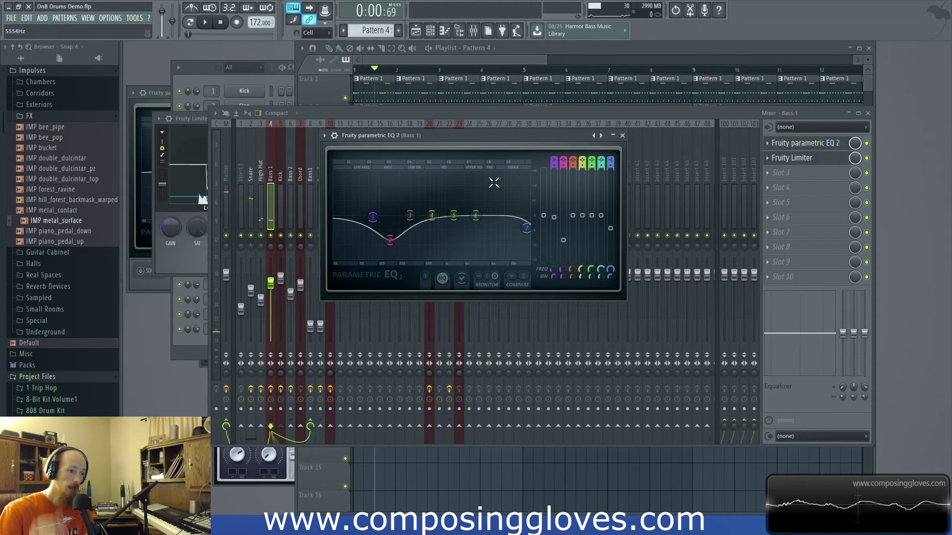
drag(488, 144, 488, 138)
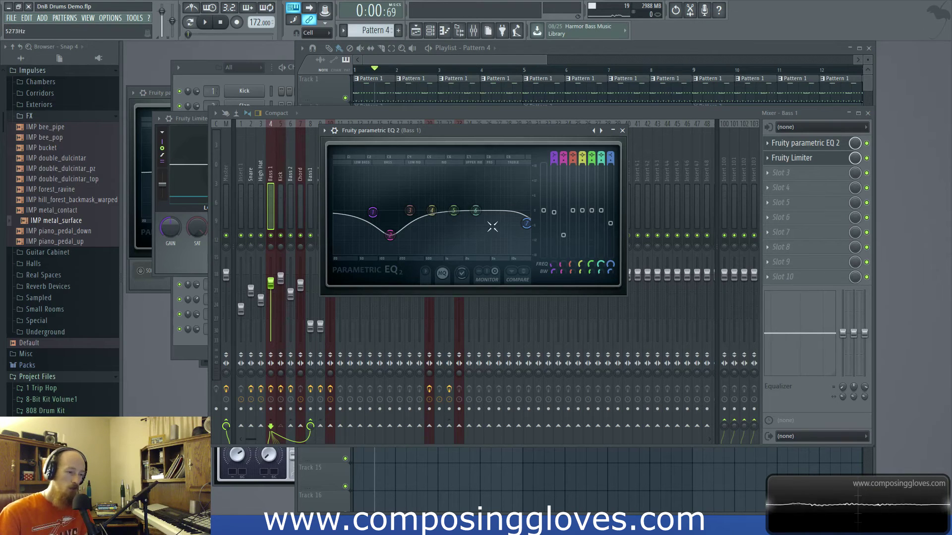
click(622, 130)
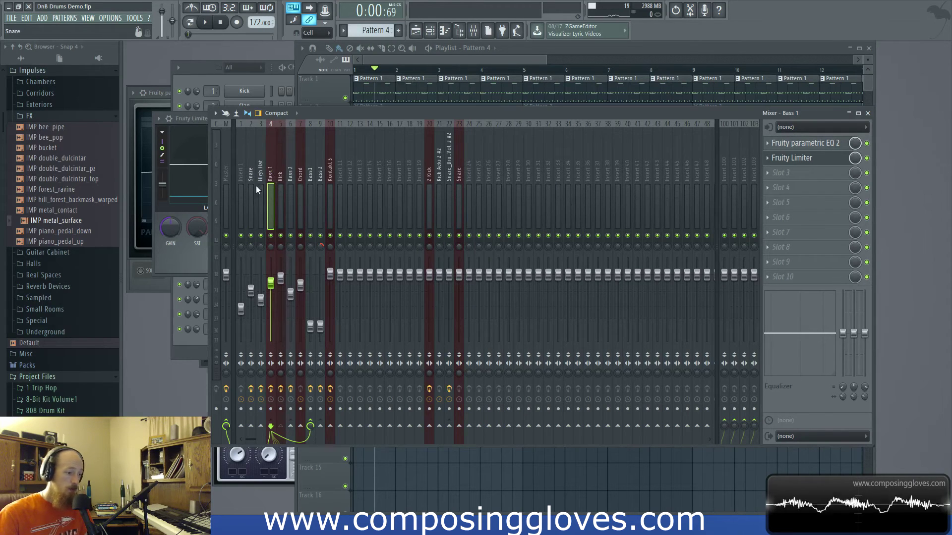
Step: Inspect the Fruity Limiter on Bass 1, then compare the effect slots and routing of the Bass1 and Bass 1 tracks
click(813, 162)
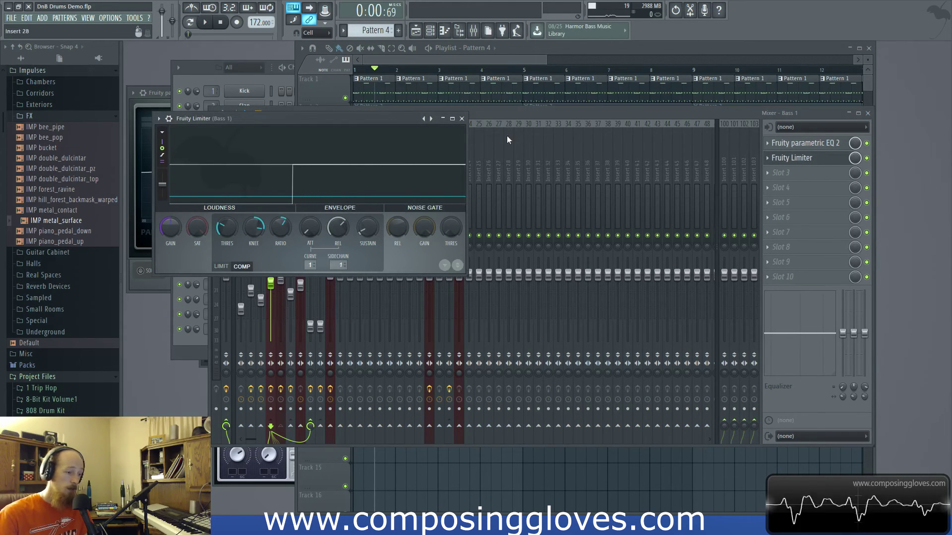
click(469, 120)
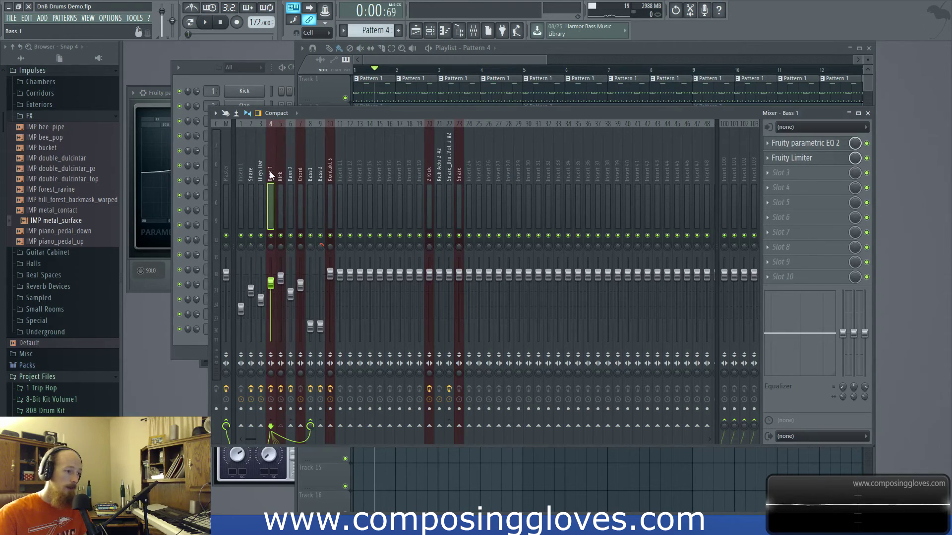
click(306, 179)
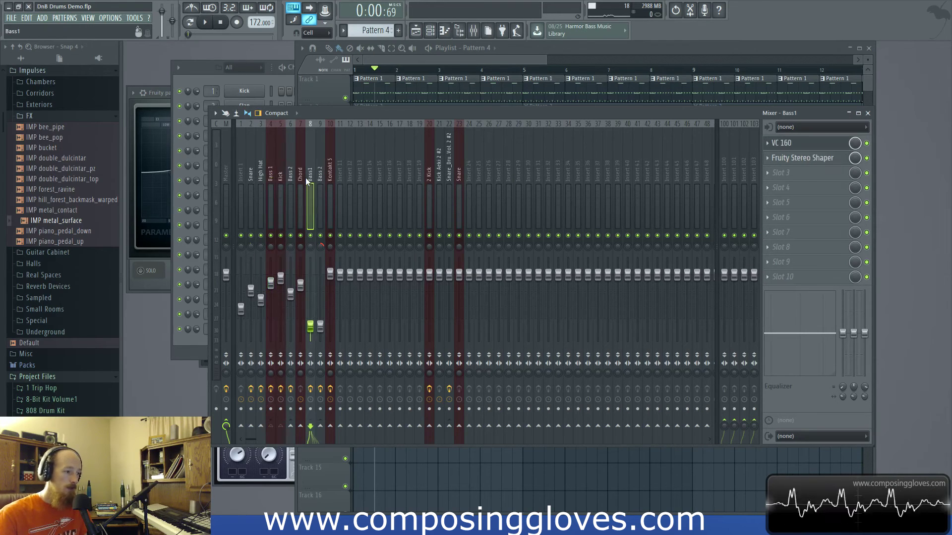
click(270, 175)
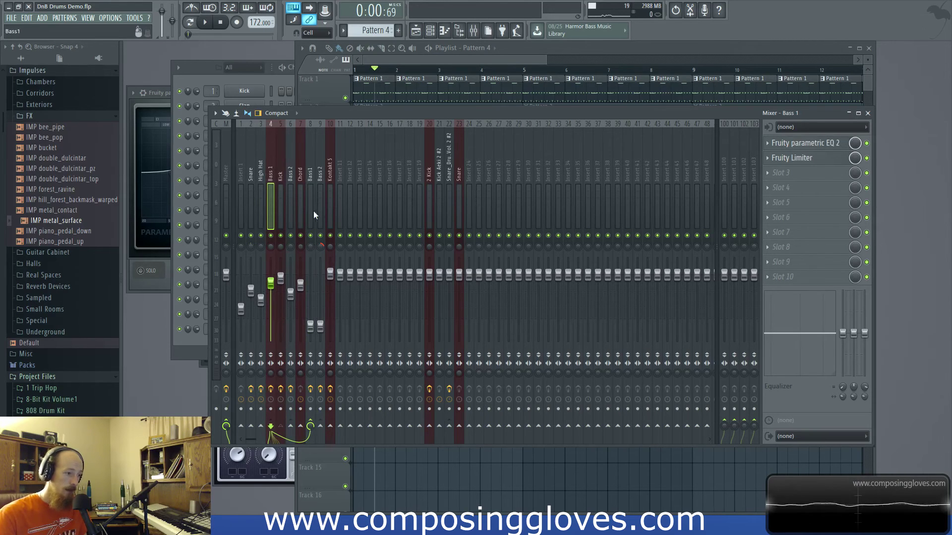
Step: Inspect the VC 160 compressor on the Bass1 mixer track, positioning its window clear of the effect slots
click(311, 171)
click(821, 144)
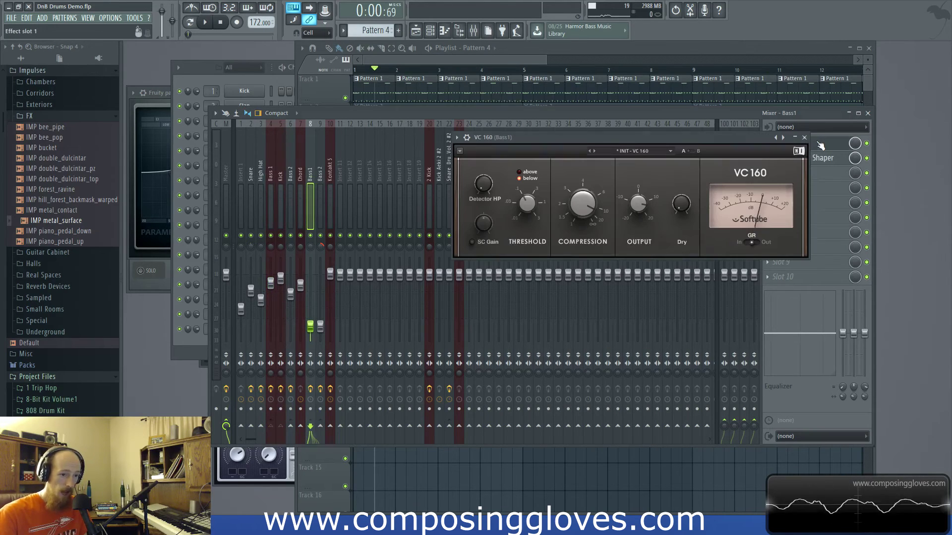
drag(587, 150, 545, 149)
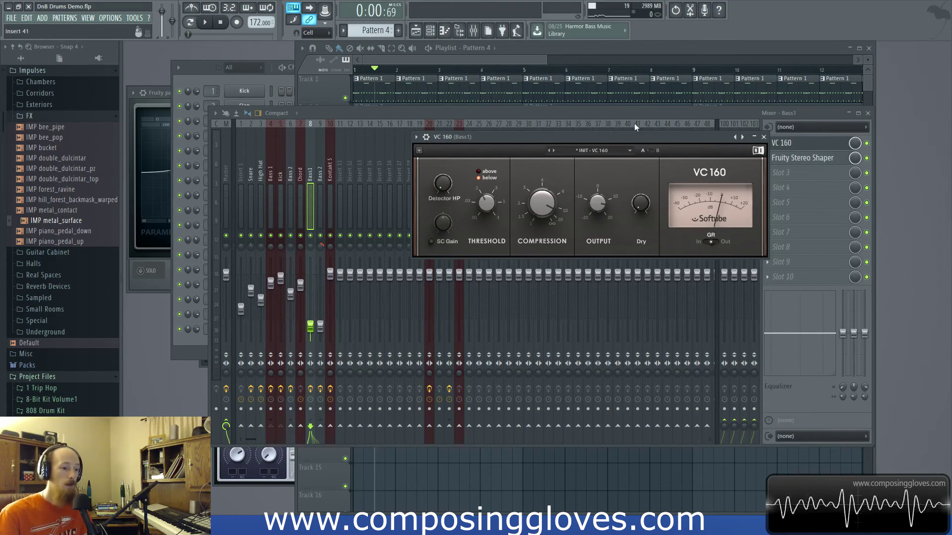
drag(656, 135, 610, 119)
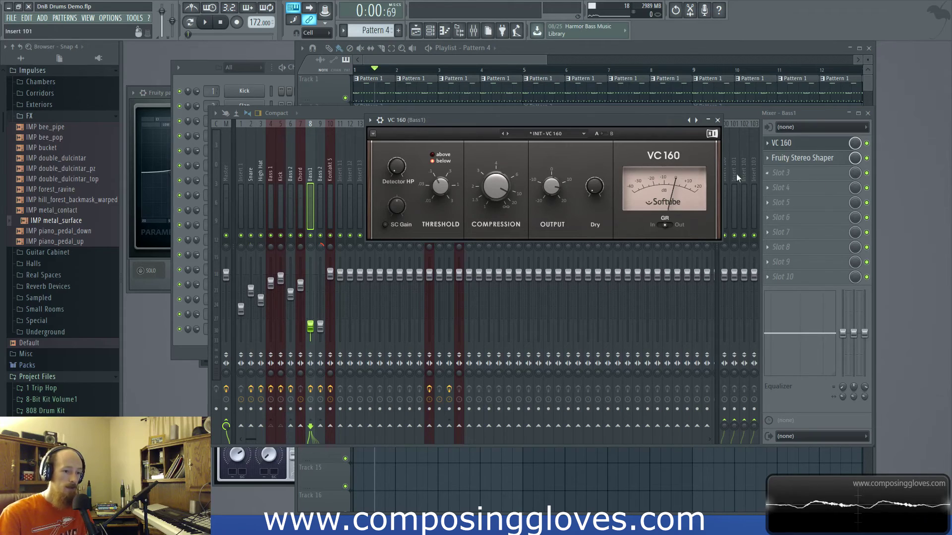
Step: Try a VC 76 compressor in effect slot 4 of the Bass1 track, then clear the slot
click(781, 187)
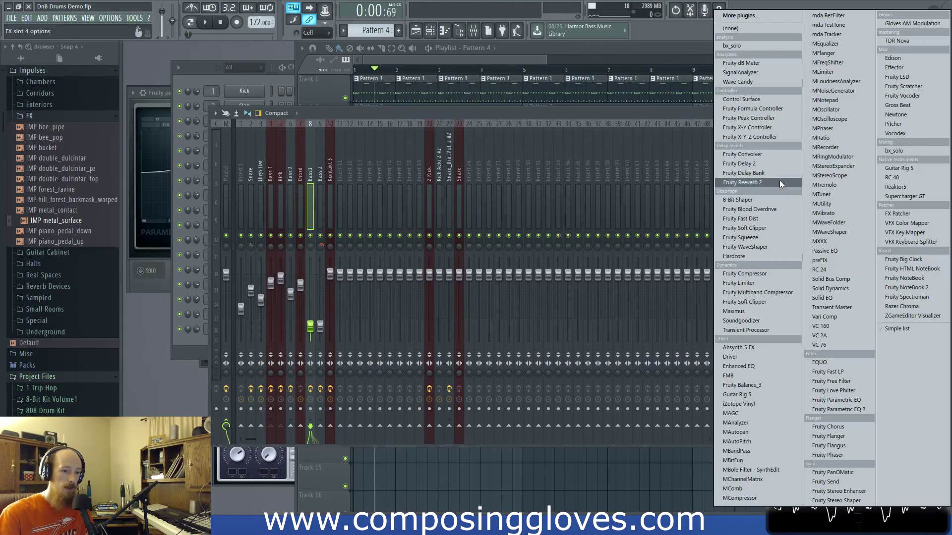
click(863, 344)
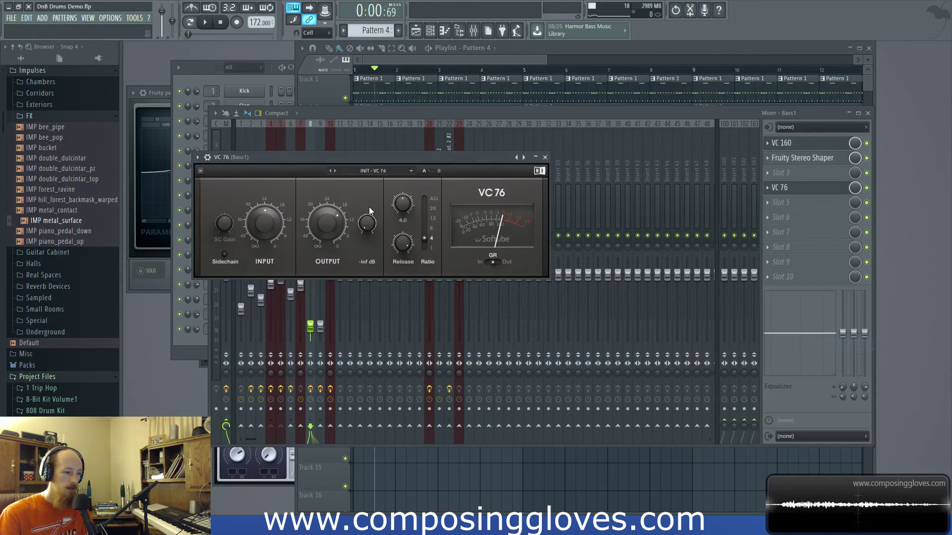
click(545, 157)
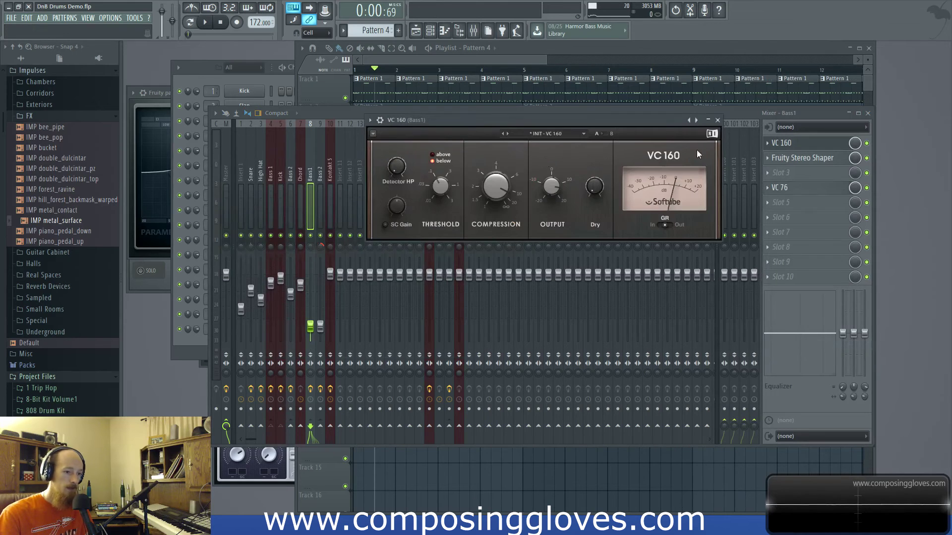
click(768, 188)
mouse_move(777, 200)
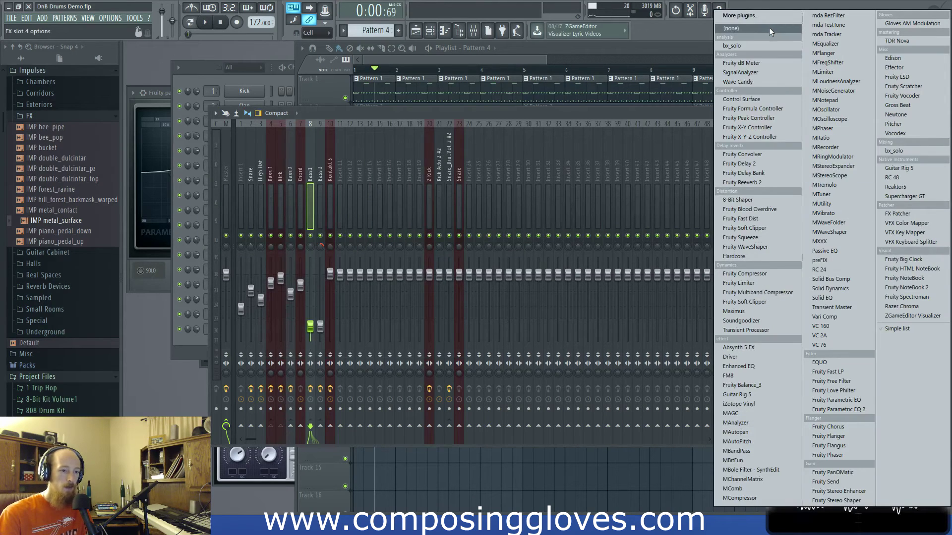
click(769, 28)
Step: Examine the VC 160's compression, output and dry settings on Bass1, then the Fruity Stereo Shaper's mixer matrix
click(793, 143)
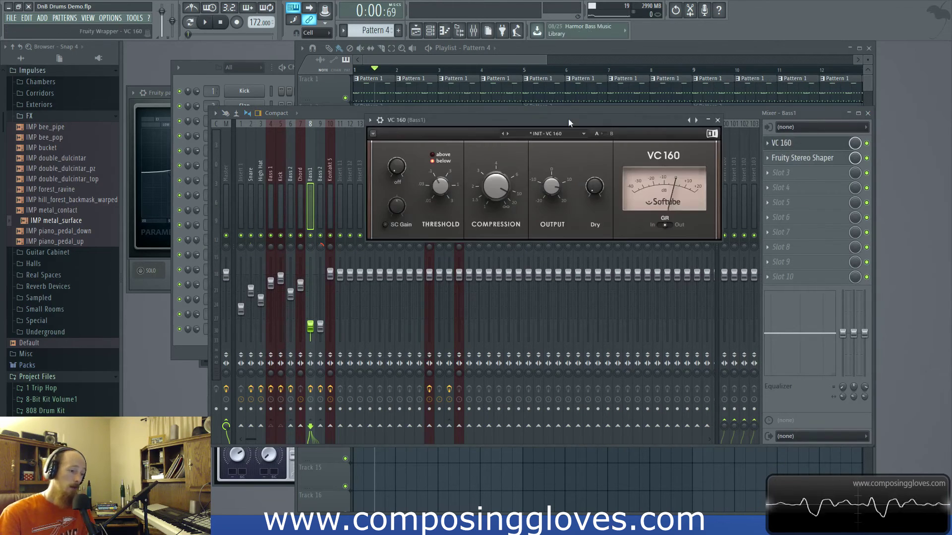
drag(569, 118, 556, 115)
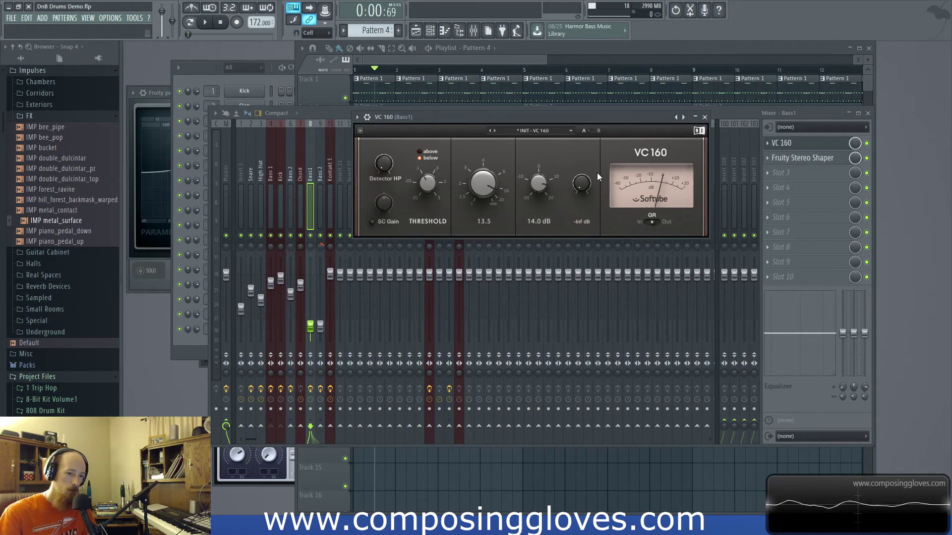
click(704, 117)
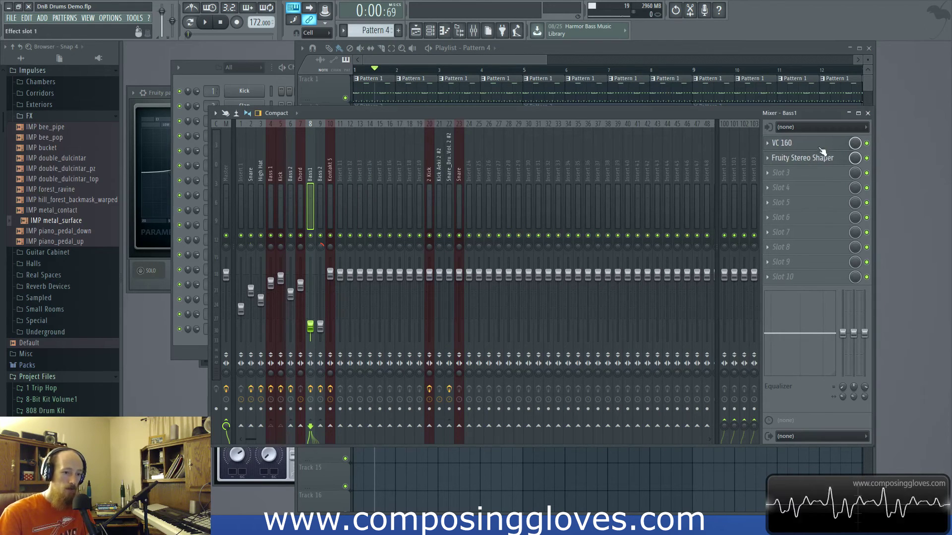
click(808, 158)
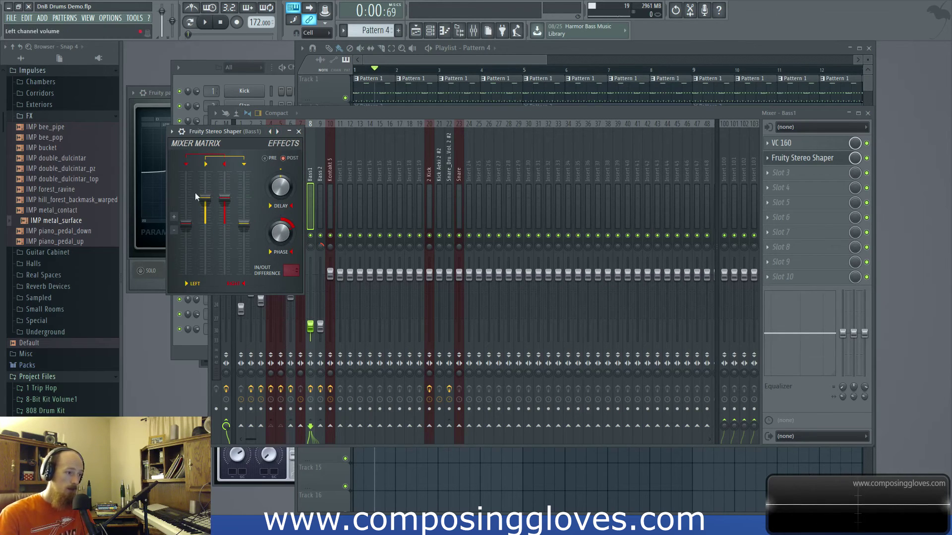
click(478, 113)
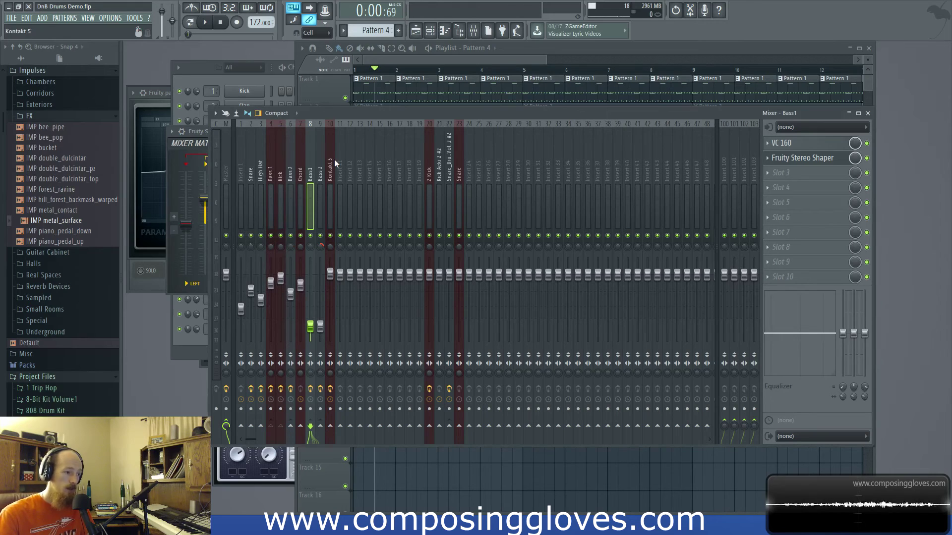
click(823, 157)
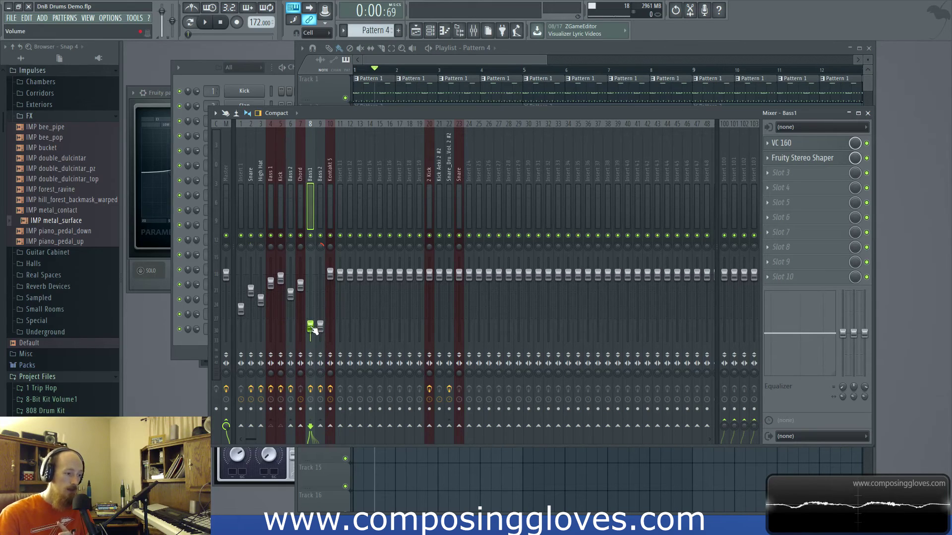
Step: Compare the arrangement's playback with the Bass1 mixer track muted and then unmuted
click(314, 240)
key(space)
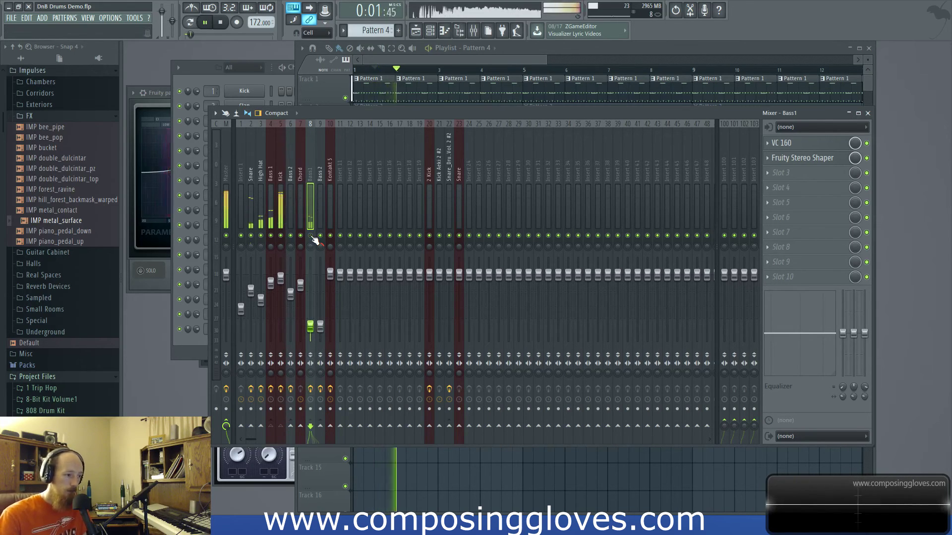
key(space)
click(314, 240)
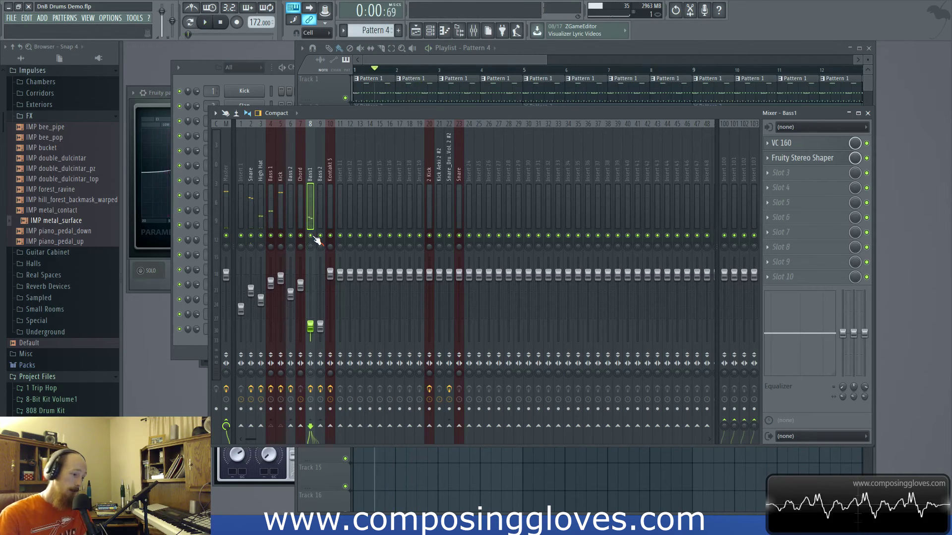
key(space)
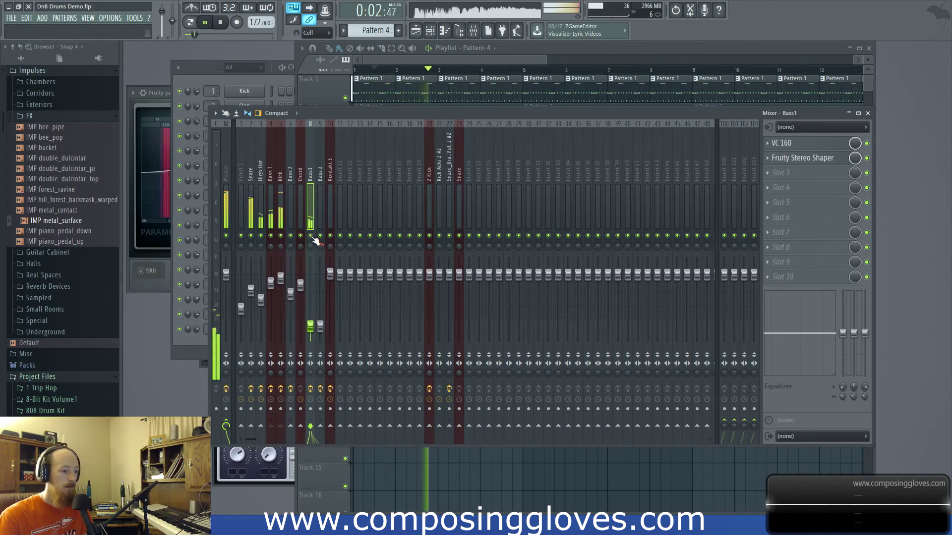
Step: Select the Bass 2 mixer track, then solo playlist Track 2 and audition it from bar 3
key(space)
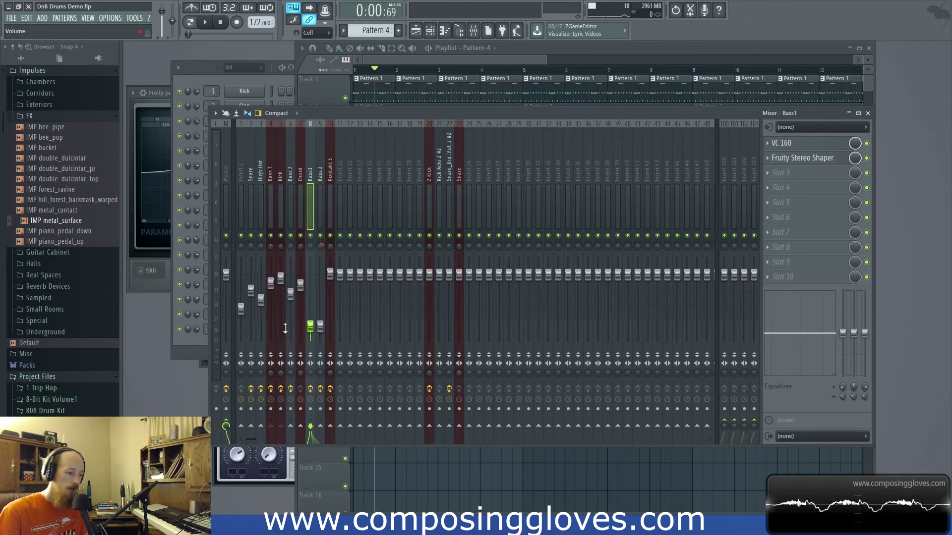
click(281, 174)
click(287, 171)
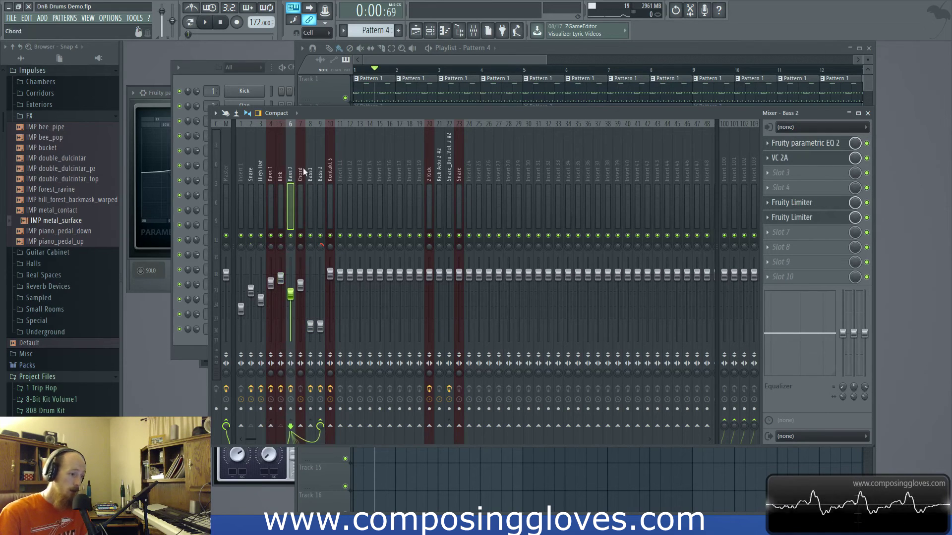
click(465, 59)
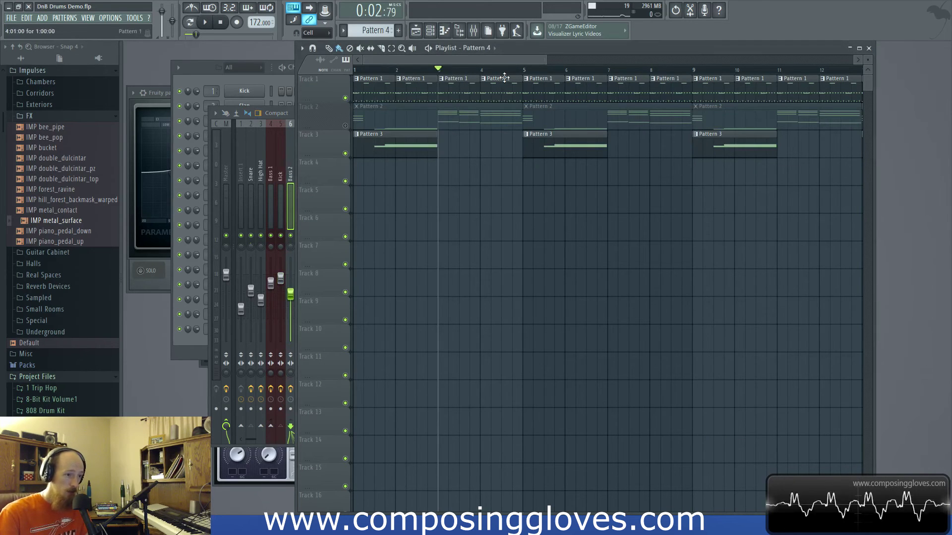
right_click(346, 125)
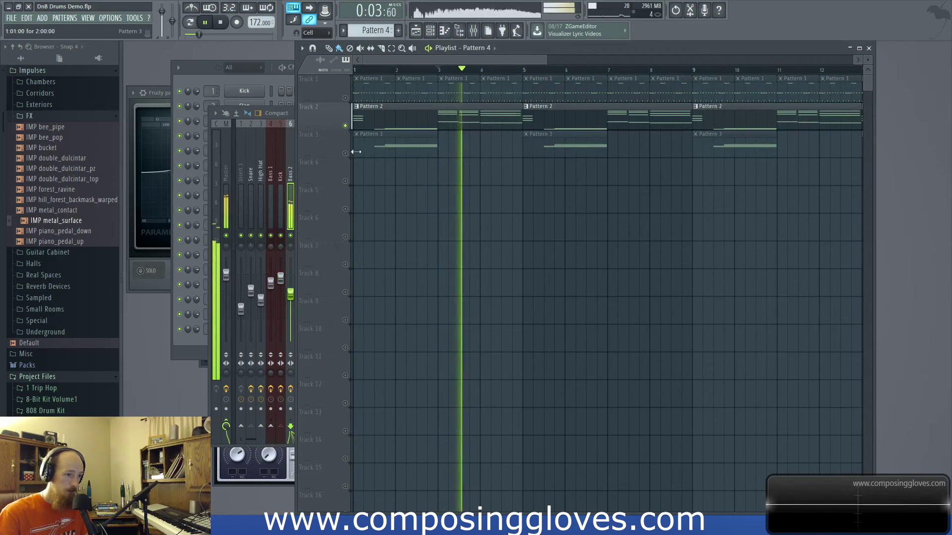
key(space)
Step: Inspect the VC 2A compressor on the Bass 2 mixer track, moving its window slightly higher
click(289, 111)
click(320, 114)
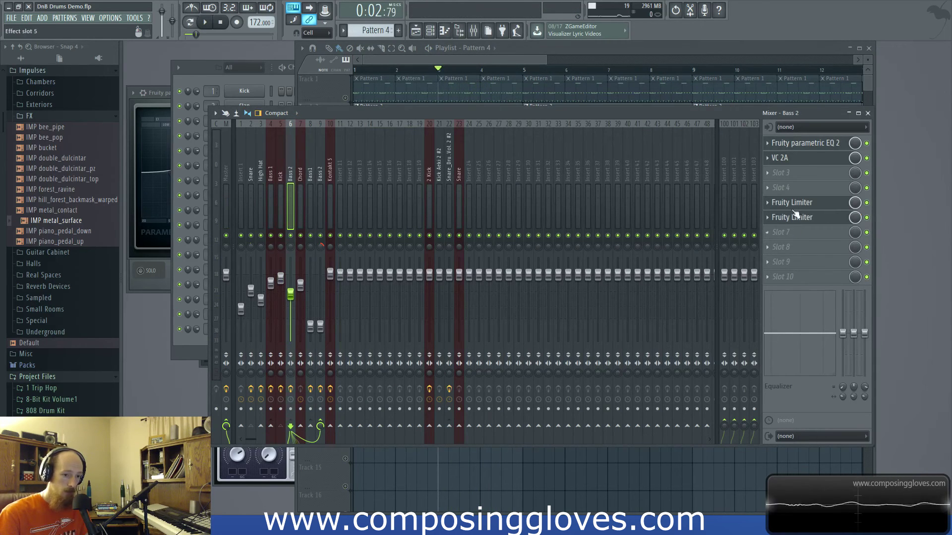
click(813, 155)
drag(499, 151, 497, 136)
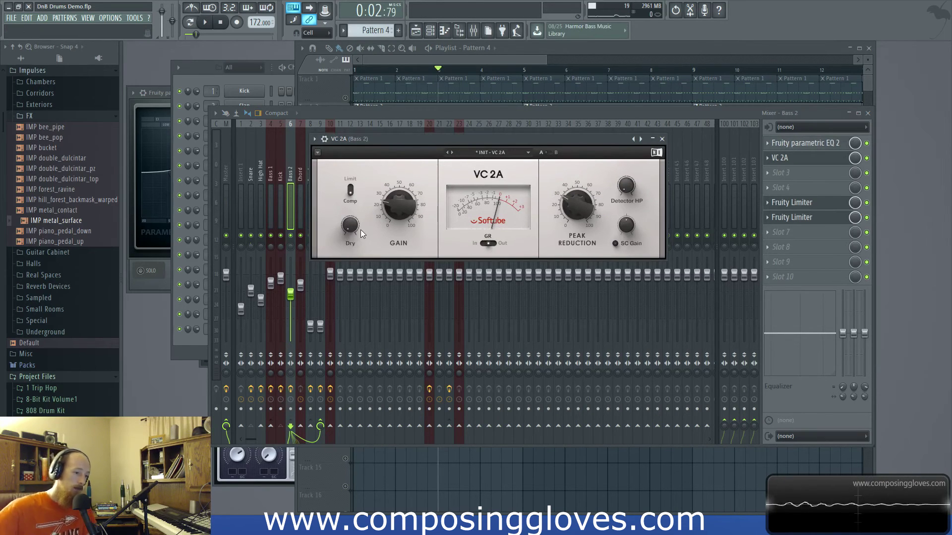
Step: Examine the Massive synth patches on the Bass 1 #2 and Bass 2 channels
click(184, 355)
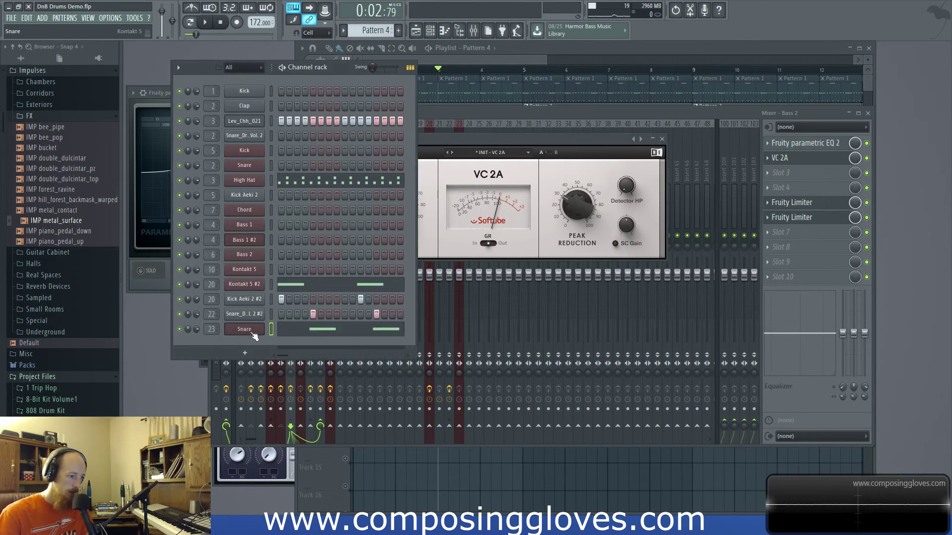
click(257, 241)
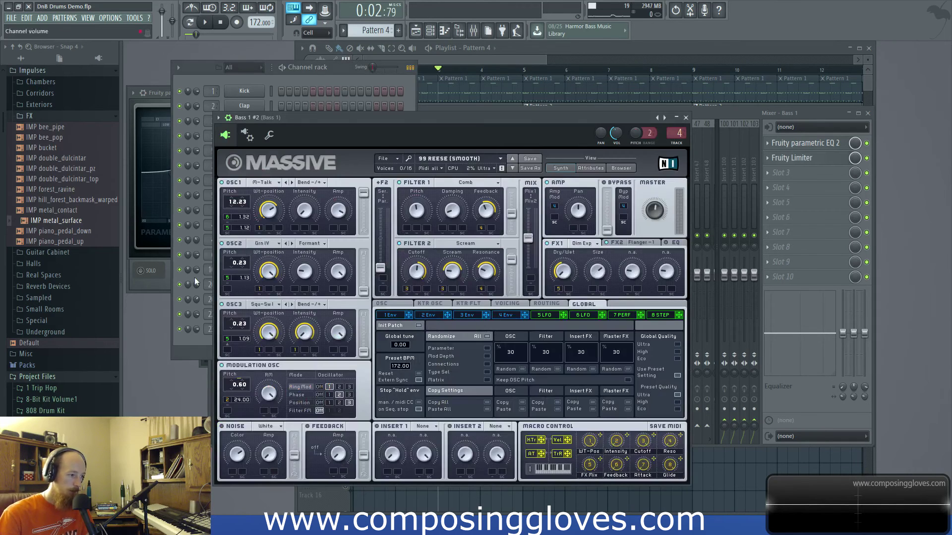
click(186, 350)
click(250, 259)
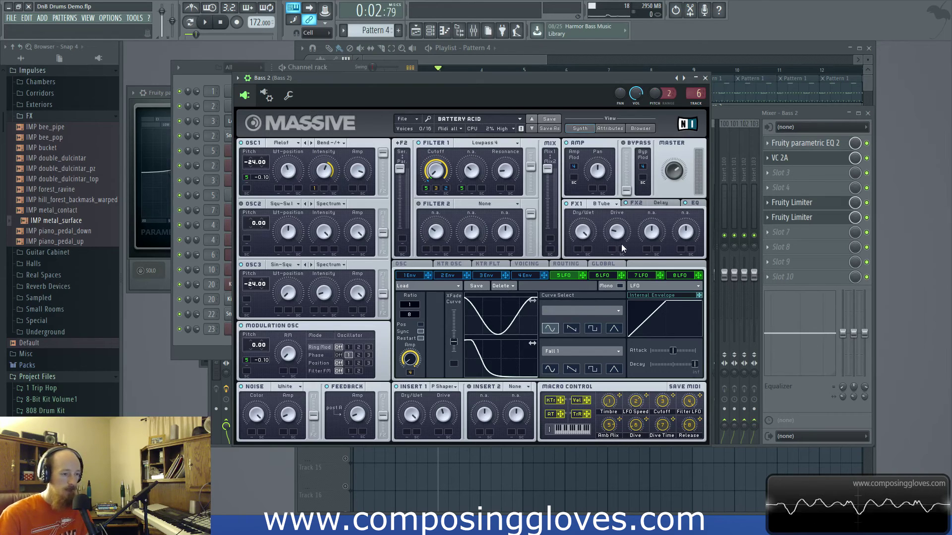
Step: Examine the Fruity parametric EQ 2 curve on the Bass 2 track, then audition the soloed bass
click(750, 111)
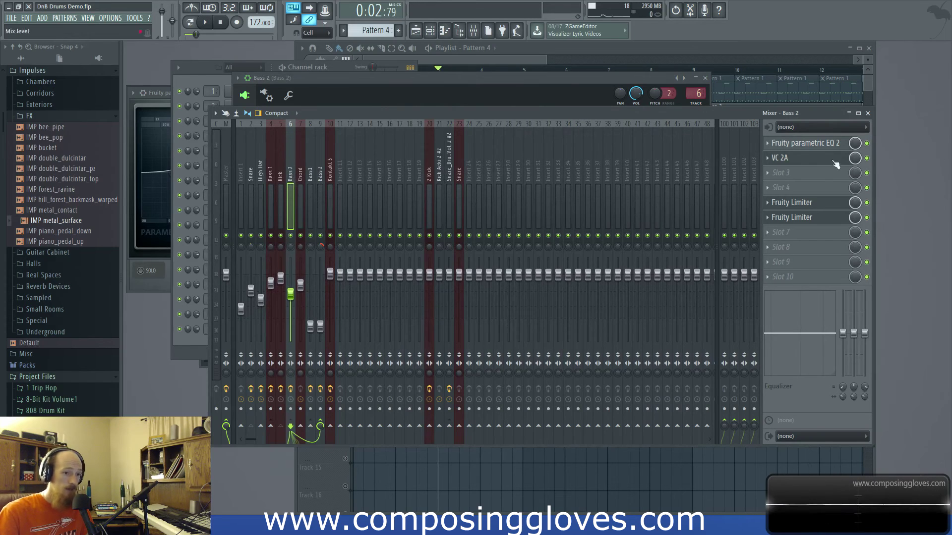
click(807, 143)
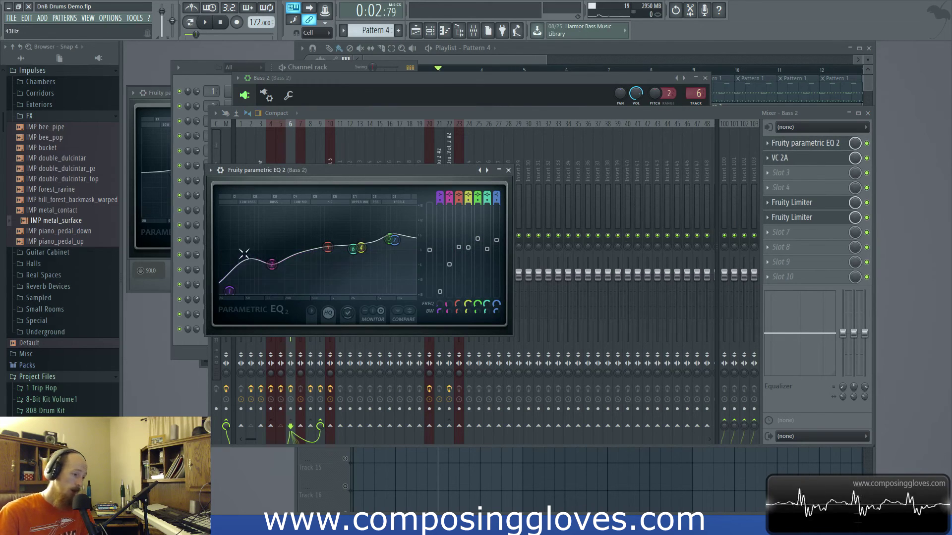
click(433, 85)
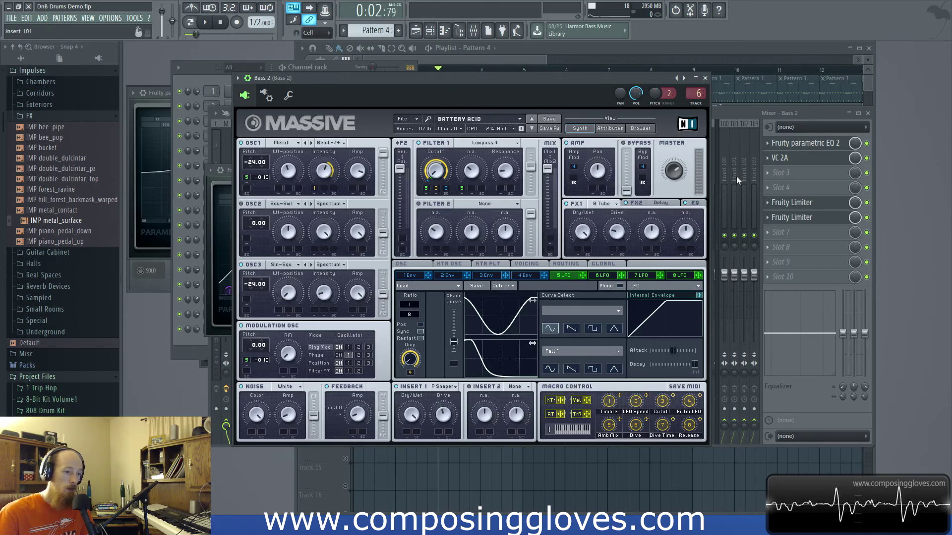
click(729, 112)
key(space)
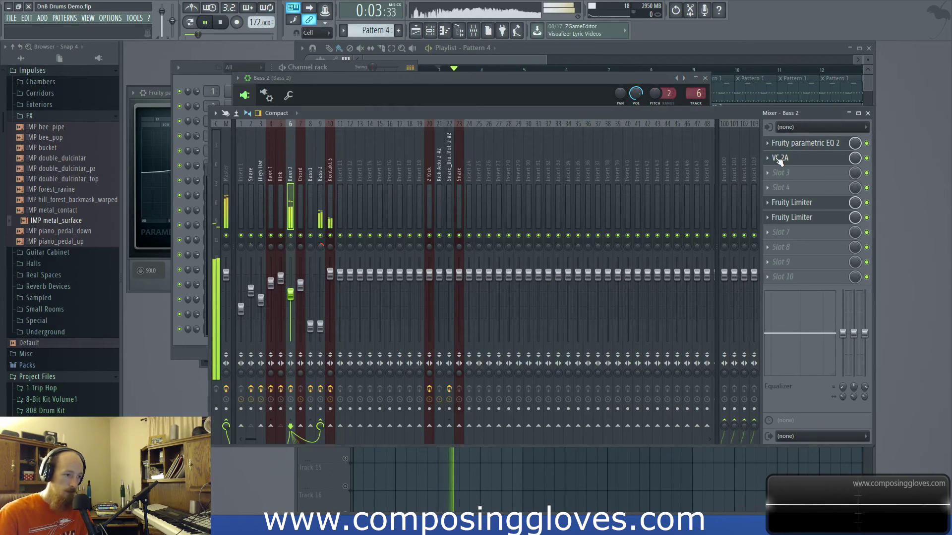
key(space)
Step: Audition Bass 2 with Massive's OSC3 amp turned down, then bring the OSC3 amp up to 78
click(443, 96)
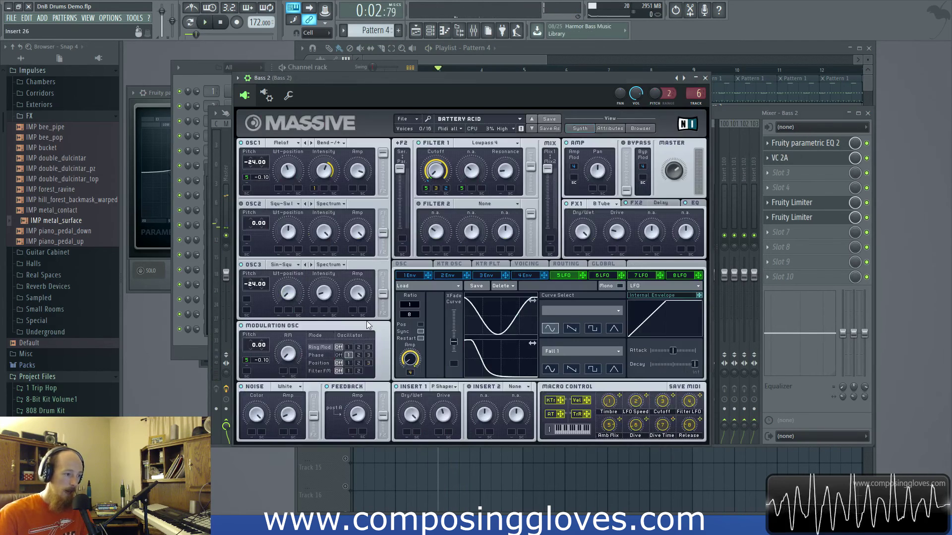
key(space)
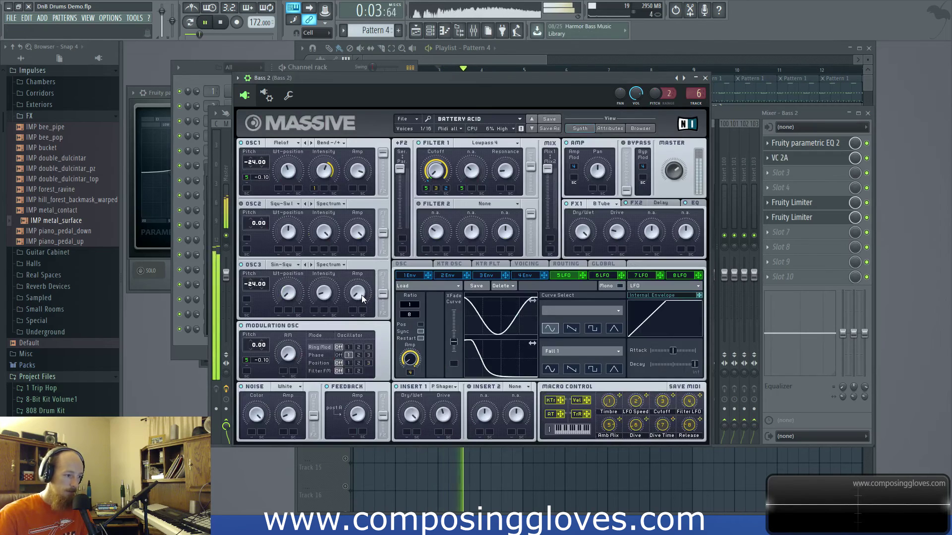
key(space)
key(space)
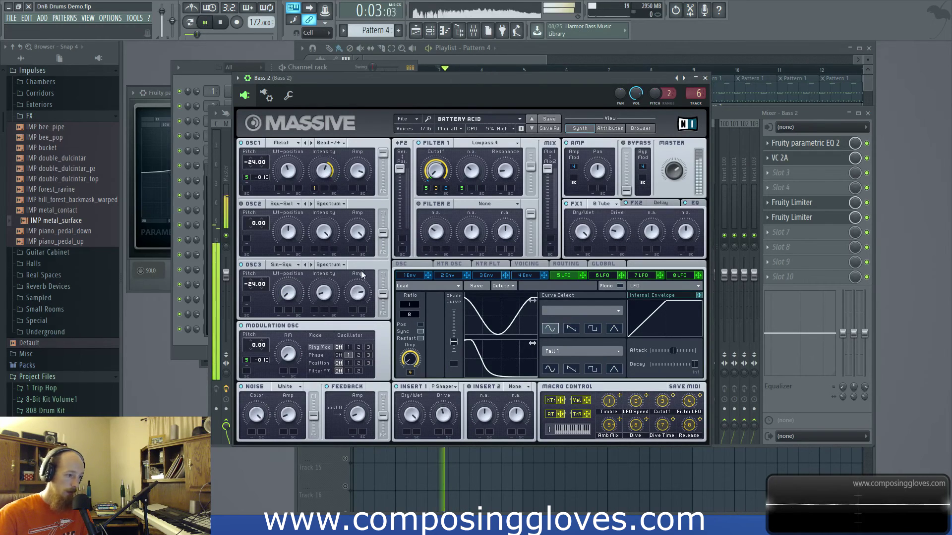
drag(356, 293, 359, 292)
key(space)
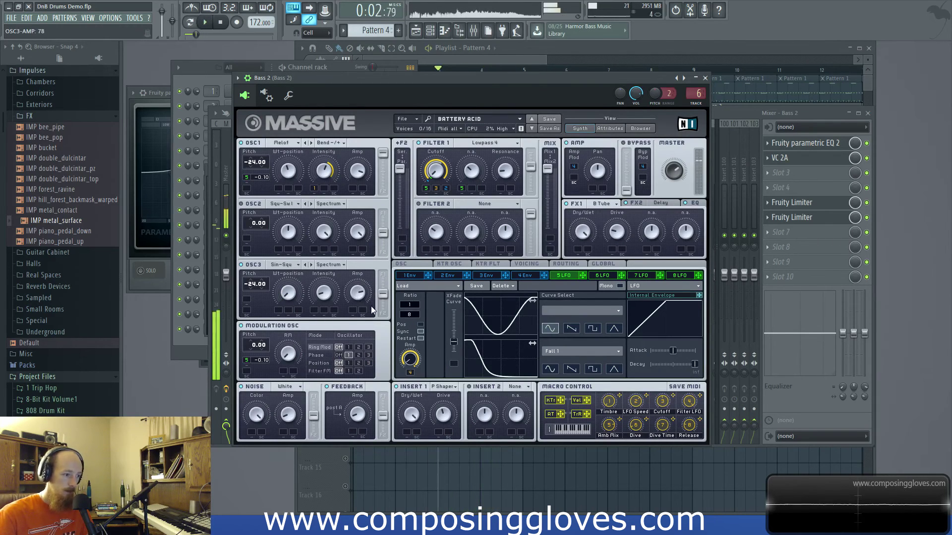
Step: Compare the soloed bass playback with the Bass 2 track's VC 2A compressor bypassed and enabled
click(748, 112)
click(798, 156)
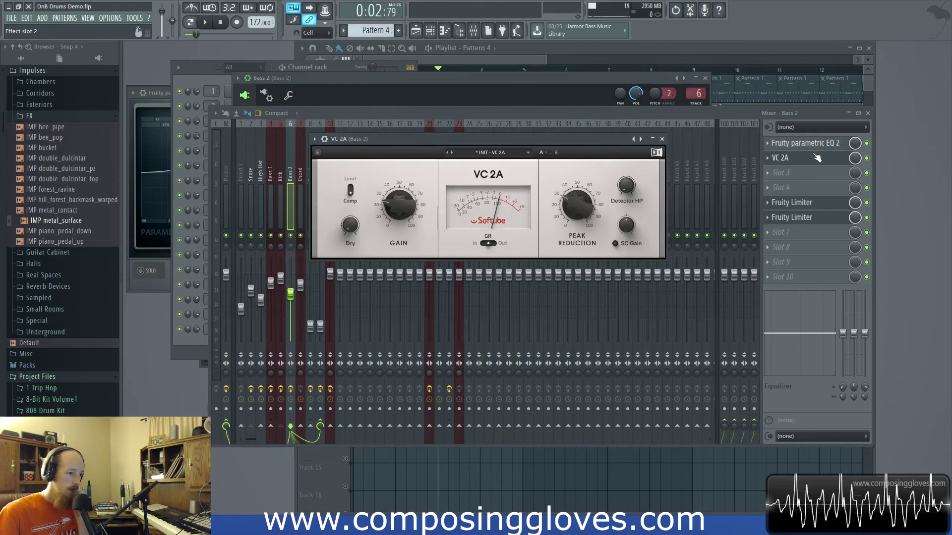
mouse_move(631, 187)
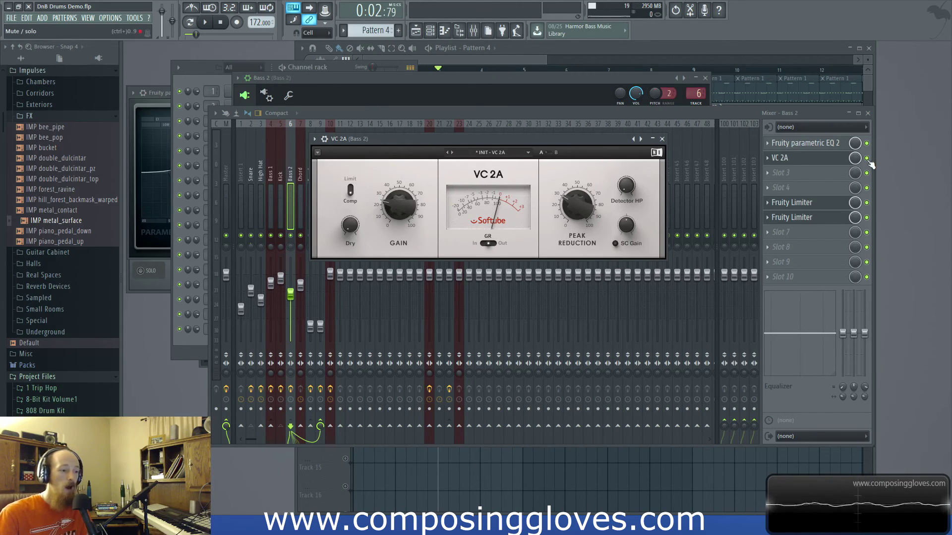
key(Escape)
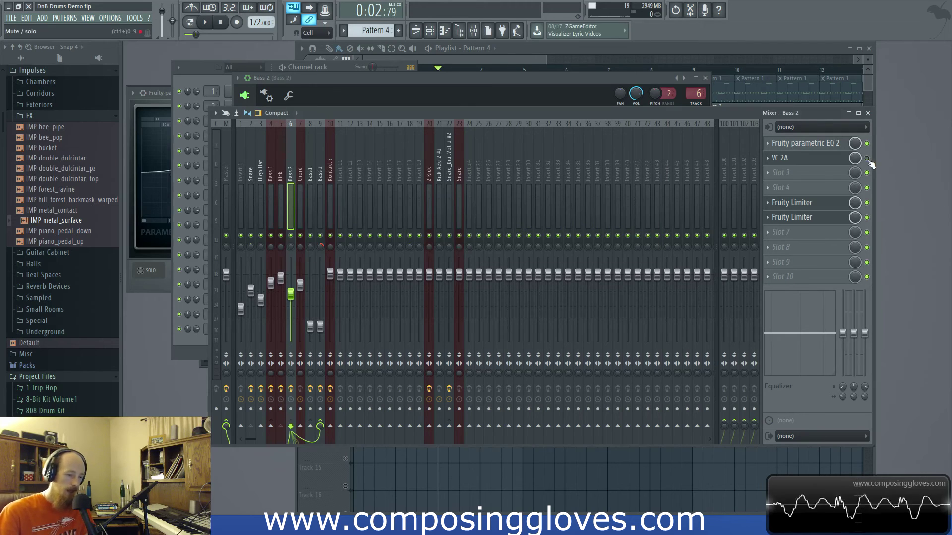
key(space)
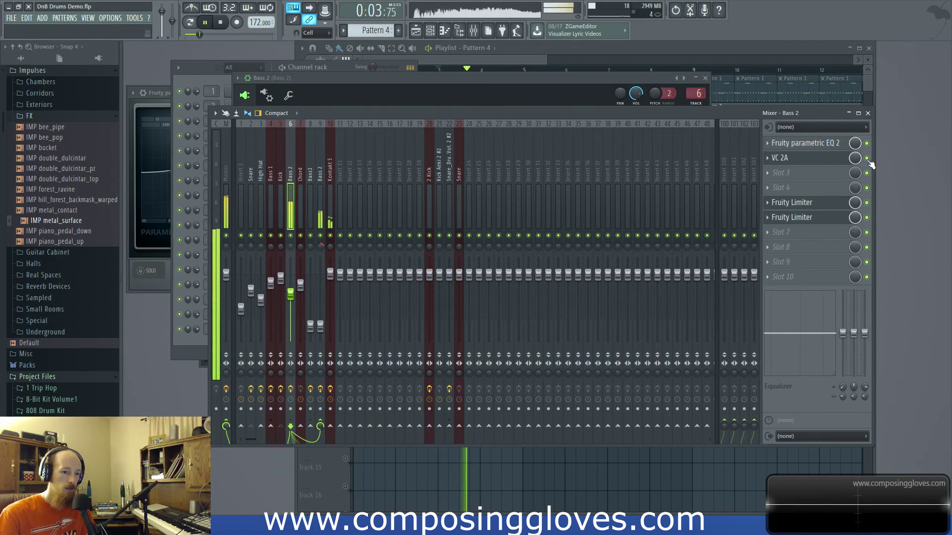
key(space)
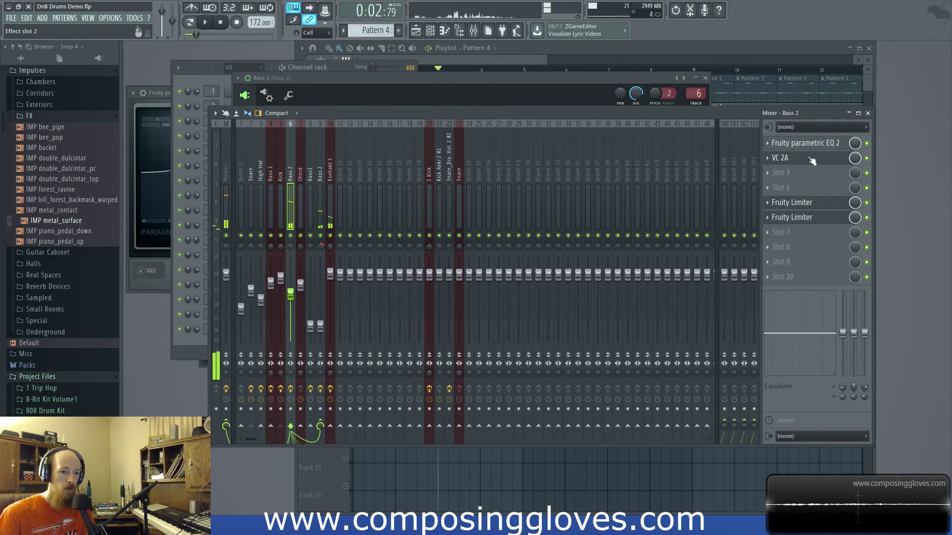
Step: Look over the two Fruity Limiters in effect slots 5 and 6 of the Bass 2 track
click(791, 203)
click(814, 202)
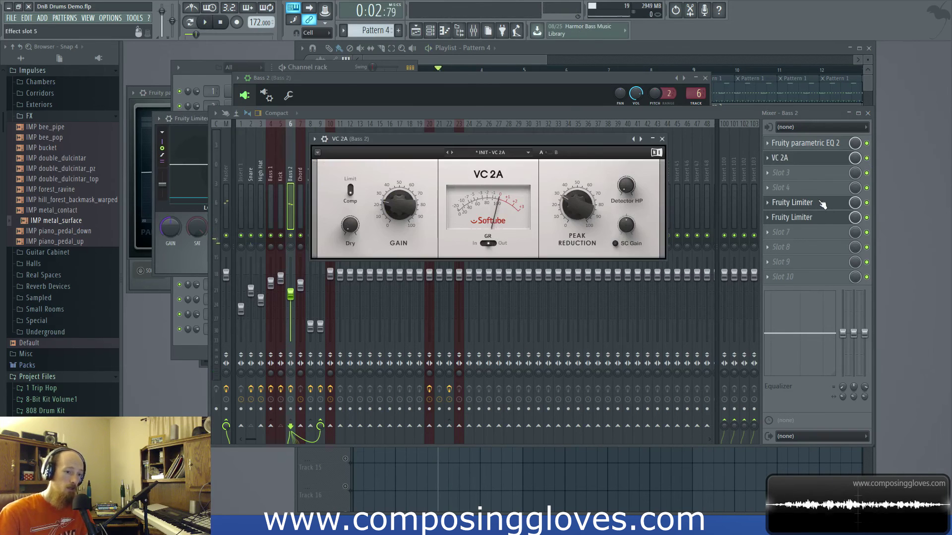
click(818, 206)
click(814, 223)
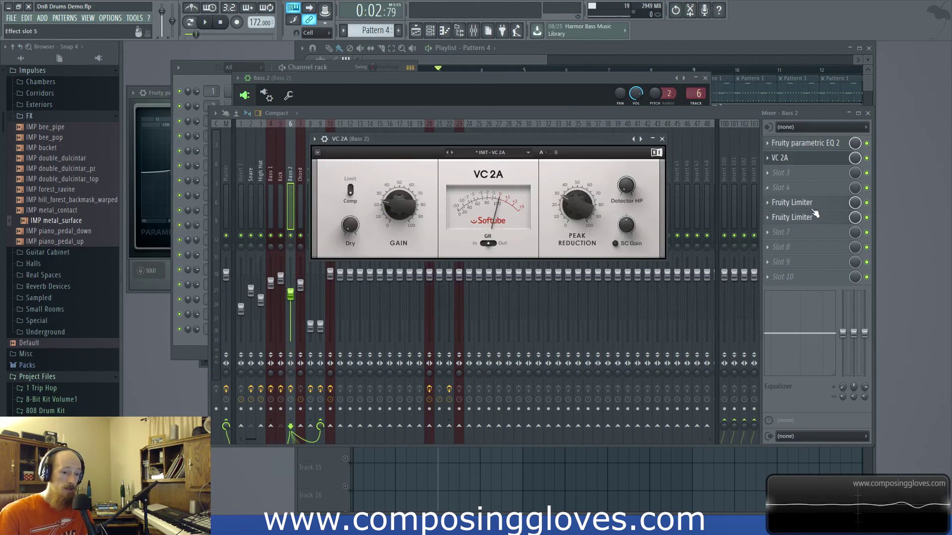
click(808, 218)
click(807, 217)
Step: Examine the Fruity WaveShaper curve and Fruity Stereo Shaper settings on the parallel Bass 2 track, mixer insert 9
drag(455, 107, 453, 108)
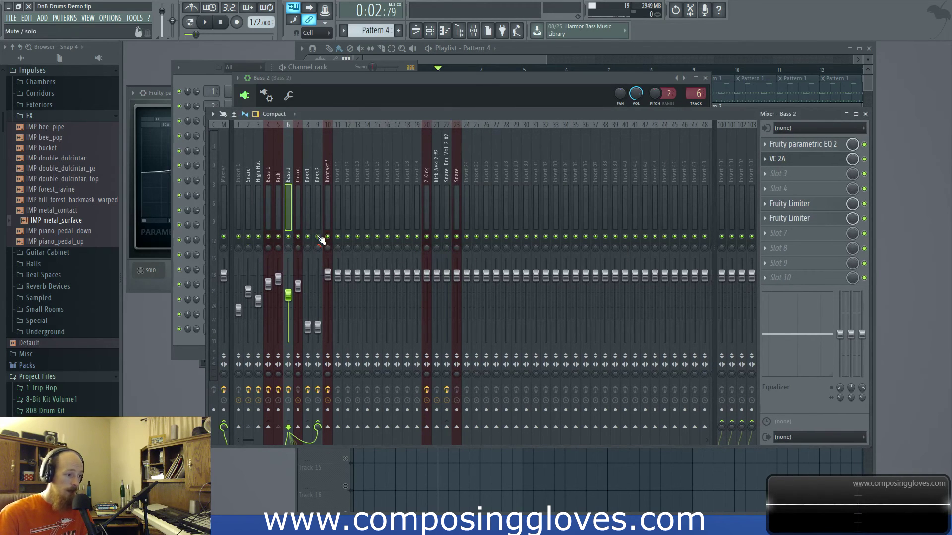
click(316, 192)
click(799, 145)
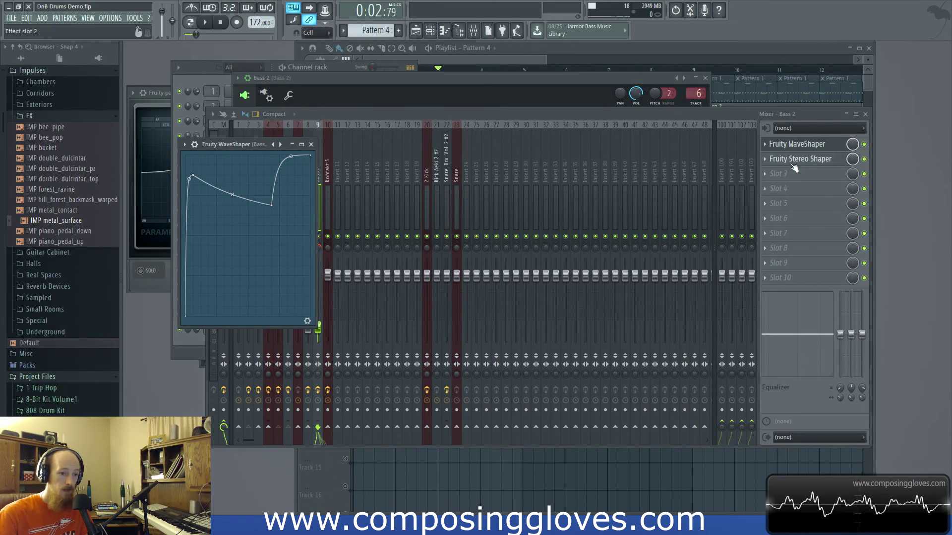
click(806, 160)
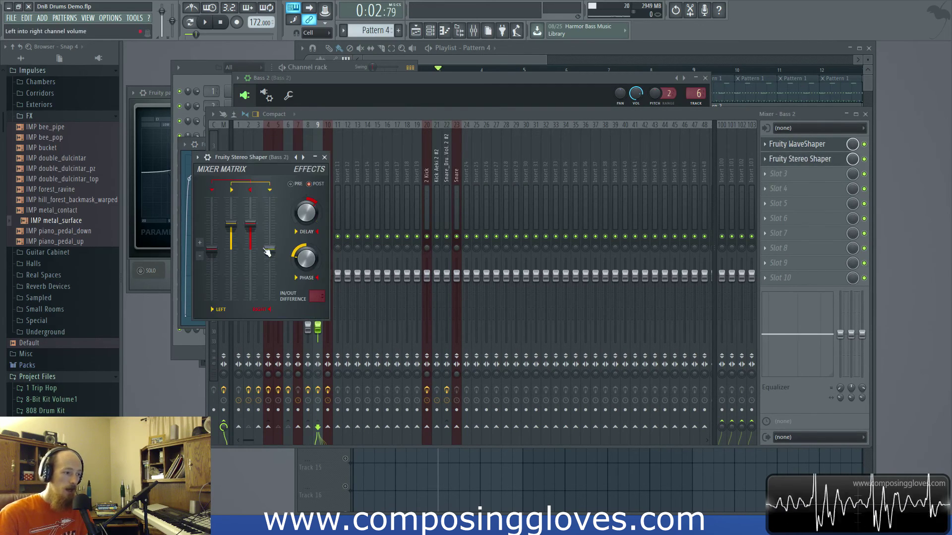
click(326, 157)
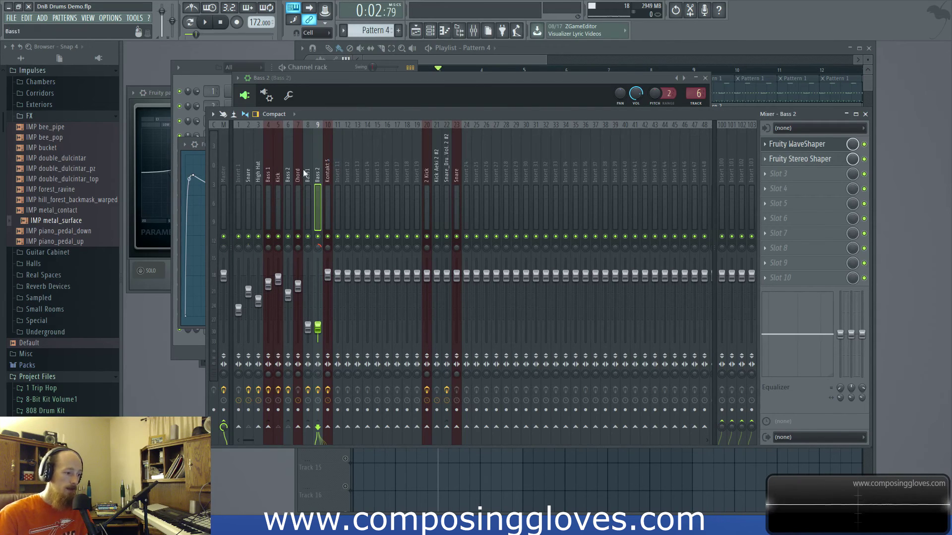
Step: Compare the soloed bass playback with the parallel Bass 2 mixer track muted and unmuted
key(space)
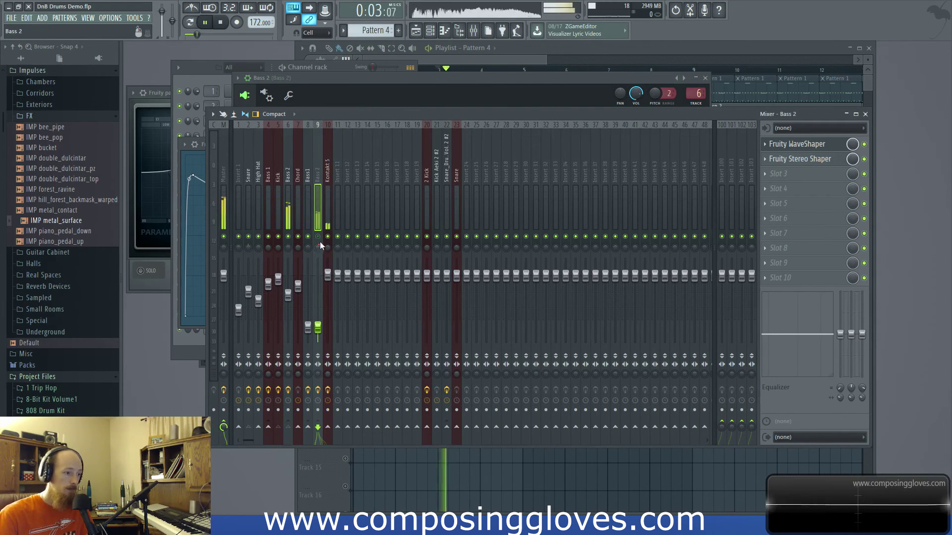
key(space)
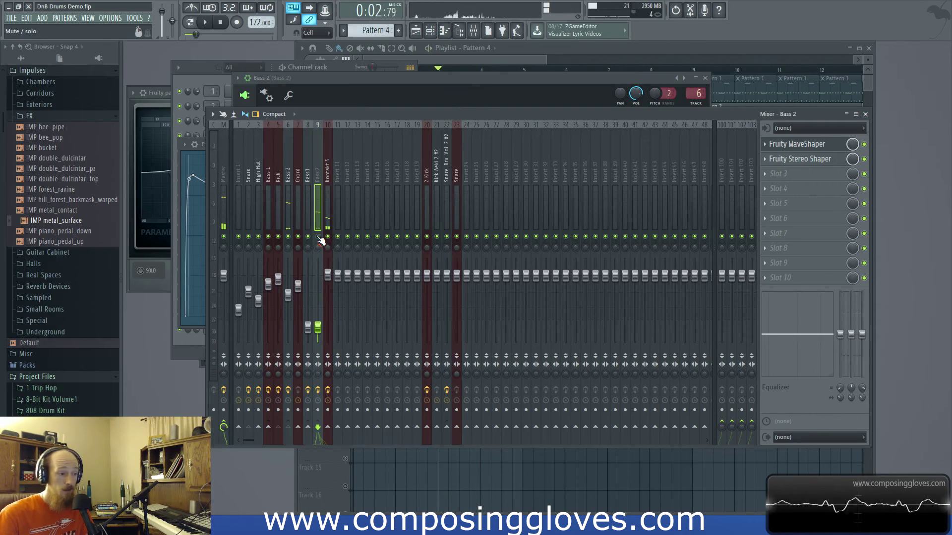
key(space)
key(space)
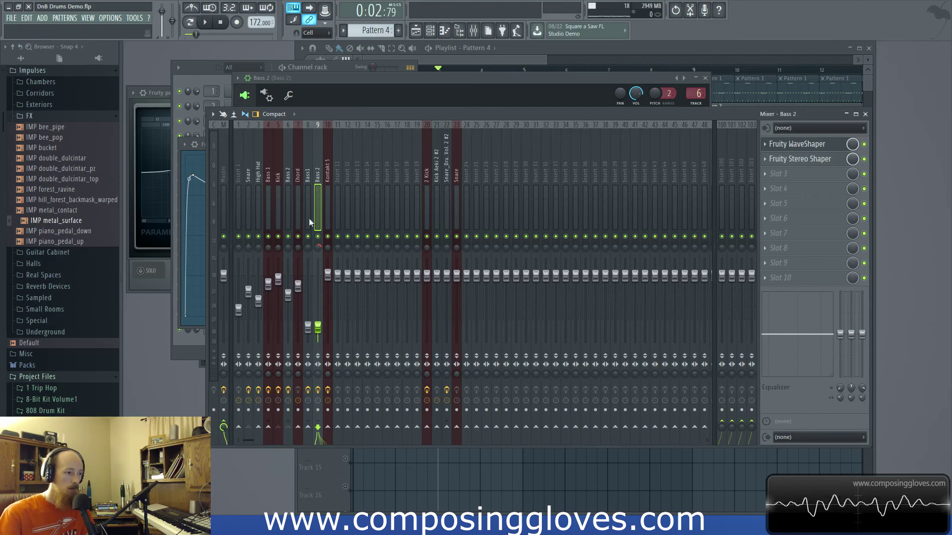
Step: Review the effect slots of the parallel Bass1, High Hat and parallel Bass 2 mixer tracks
click(308, 179)
click(314, 180)
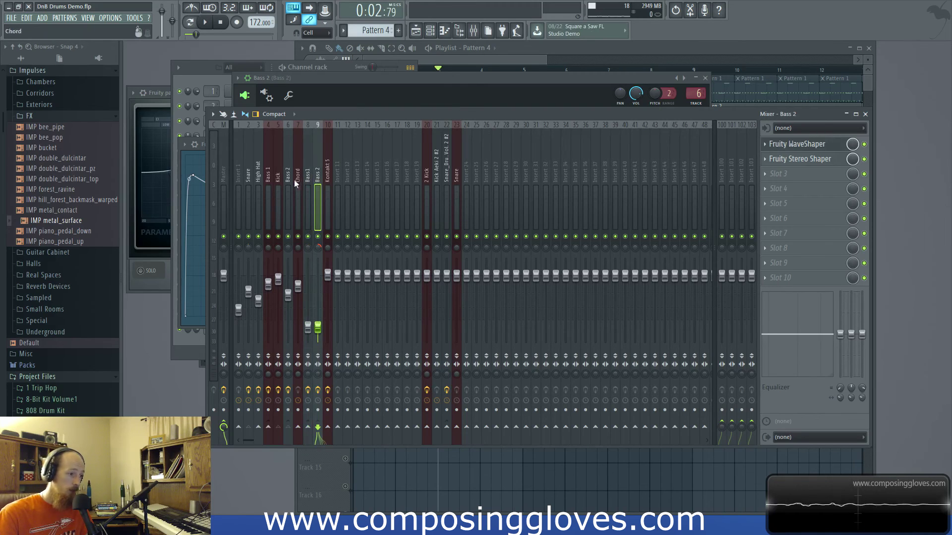
click(256, 181)
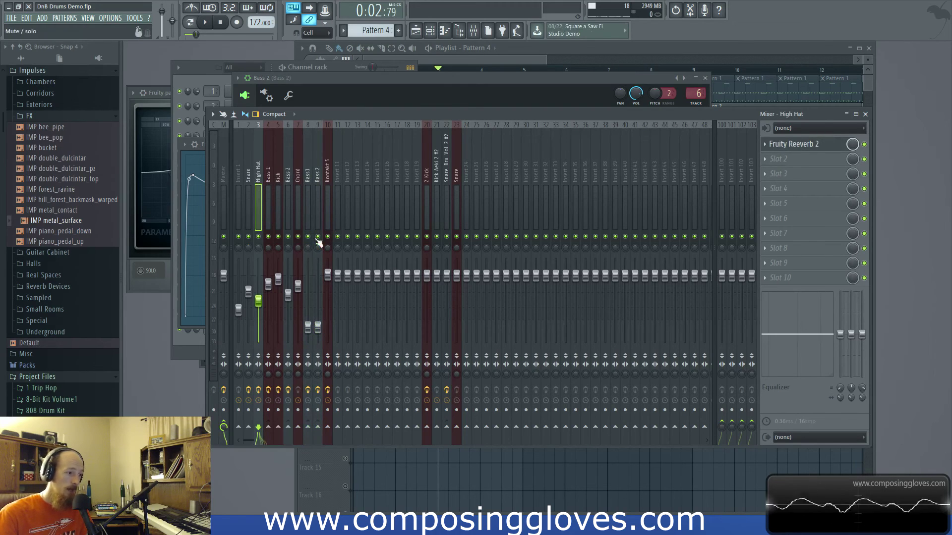
click(316, 188)
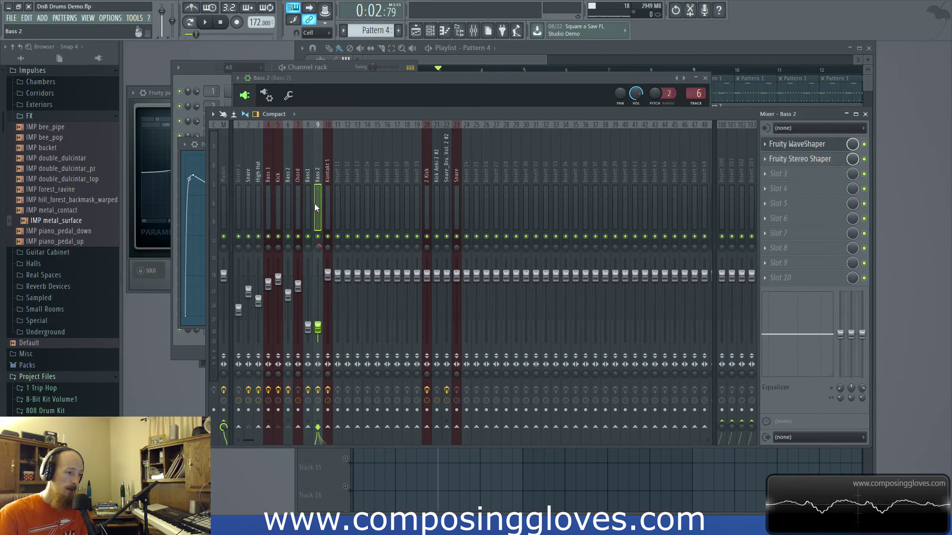
Step: Unsolo Track 2 in the playlist so all tracks are active, and play the full arrangement from the start
click(470, 56)
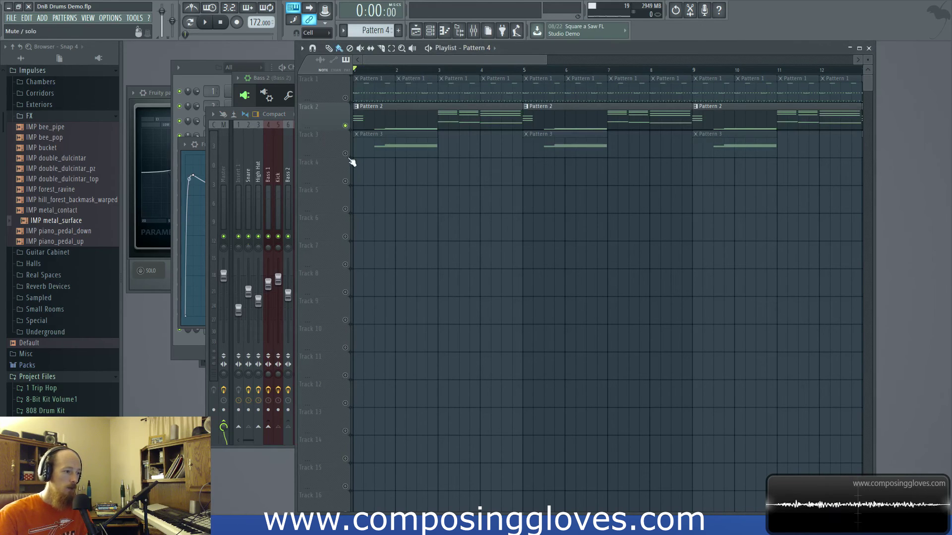
key(space)
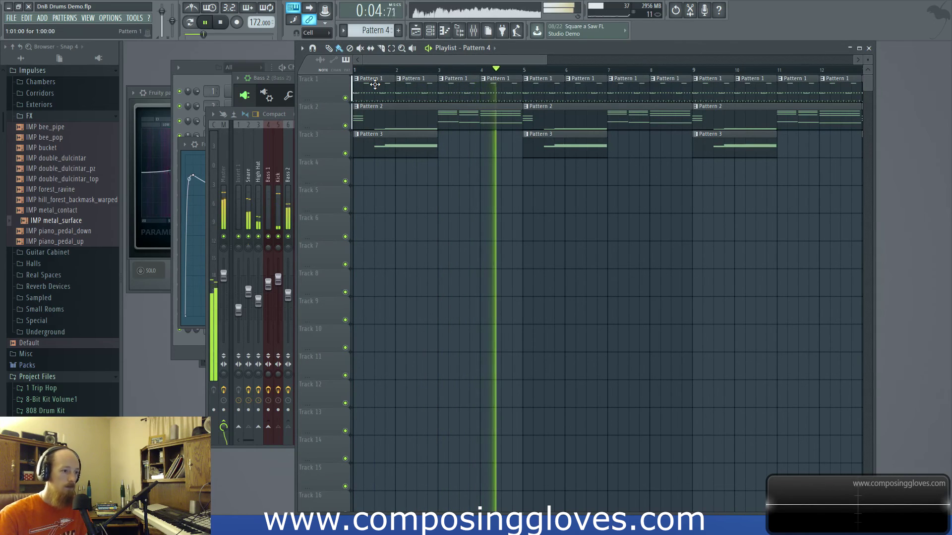
key(space)
scroll(385, 151, up, 2)
scroll(385, 151, down, 3)
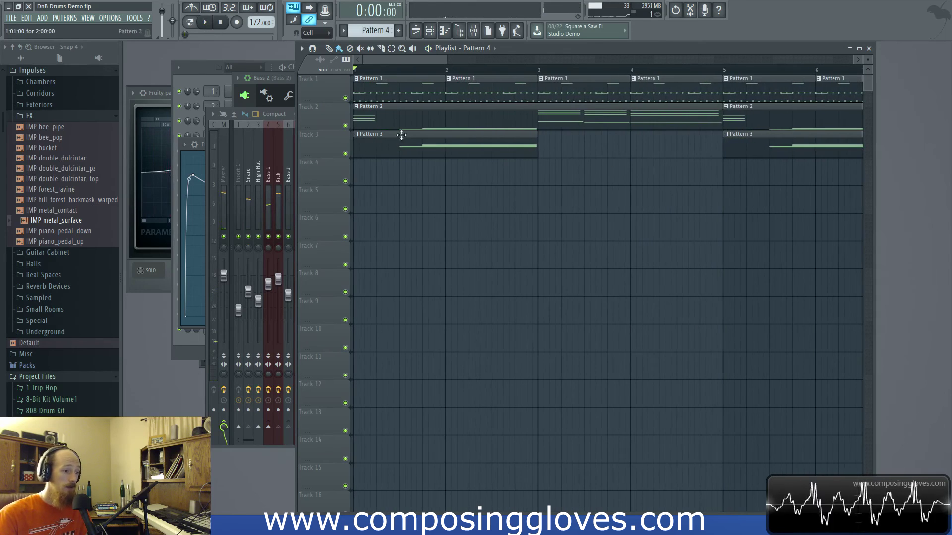
Step: Check the Bass1 and High Hat mixer effects and replay the opening bars of the full arrangement
click(270, 141)
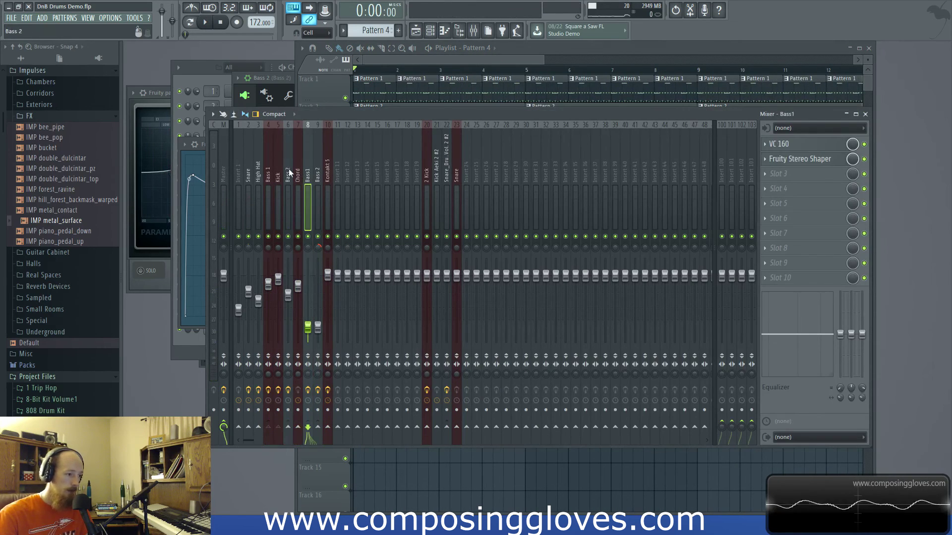
click(260, 164)
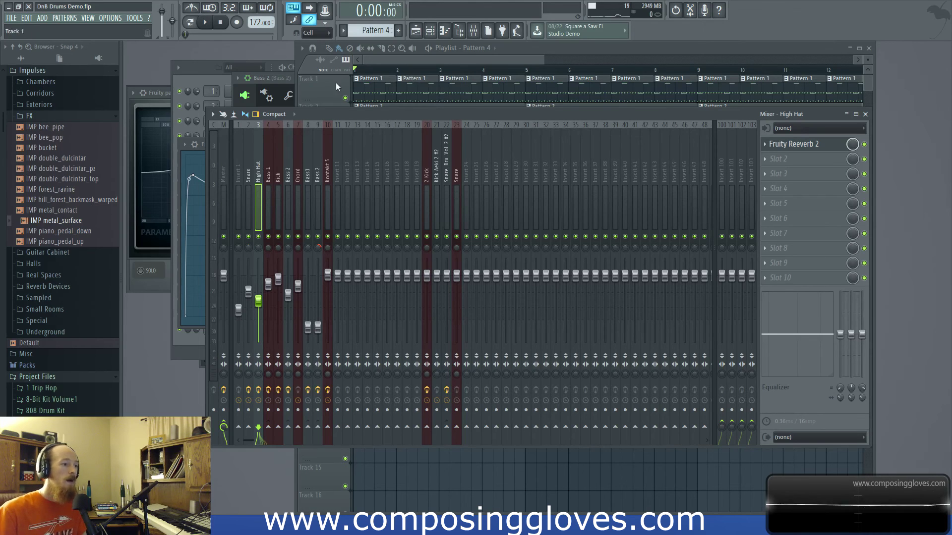
click(382, 107)
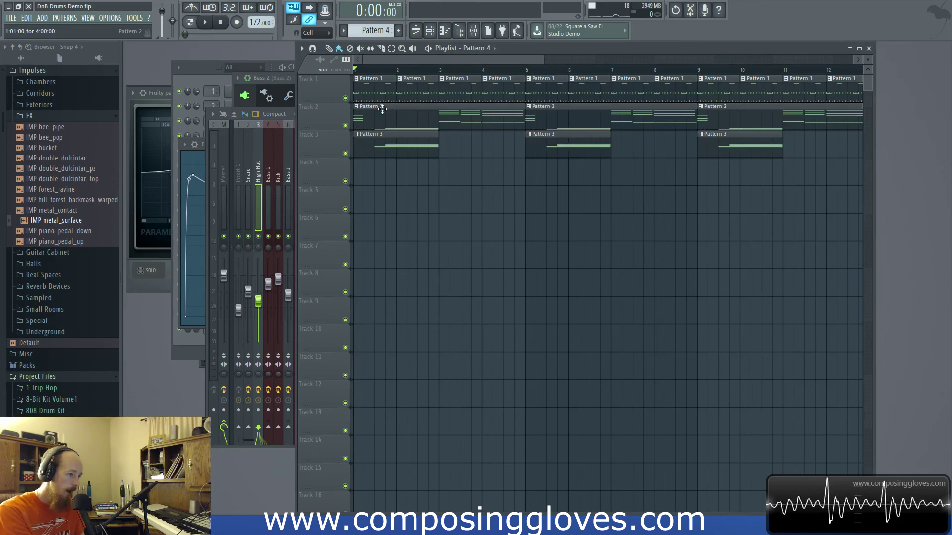
key(space)
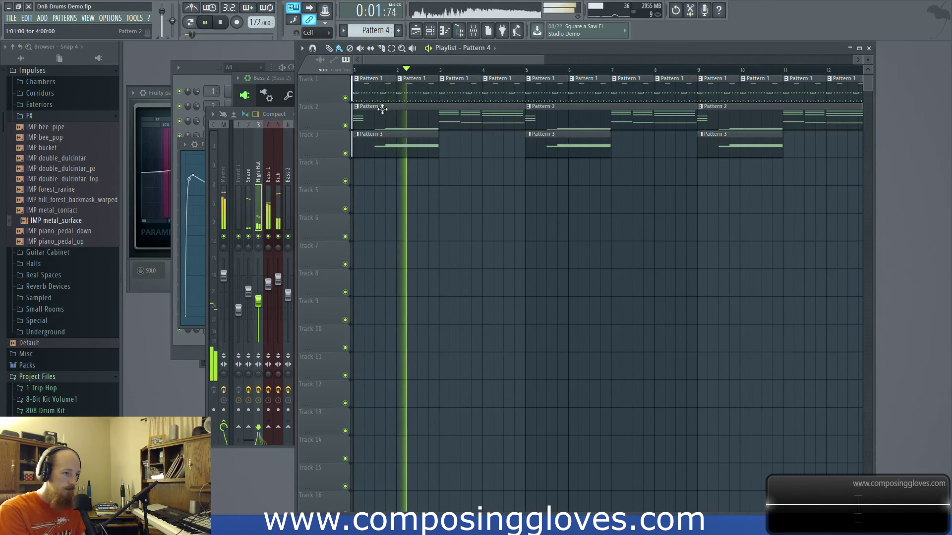
key(space)
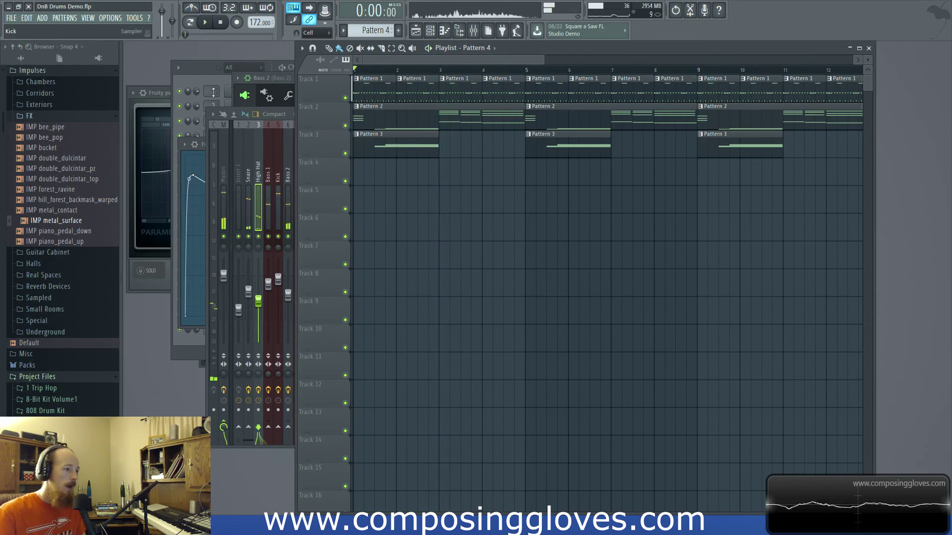
Step: Inspect the channel rack patterns and the Lev_Chh_021 sampler settings, and listen to the arrangement again
click(233, 94)
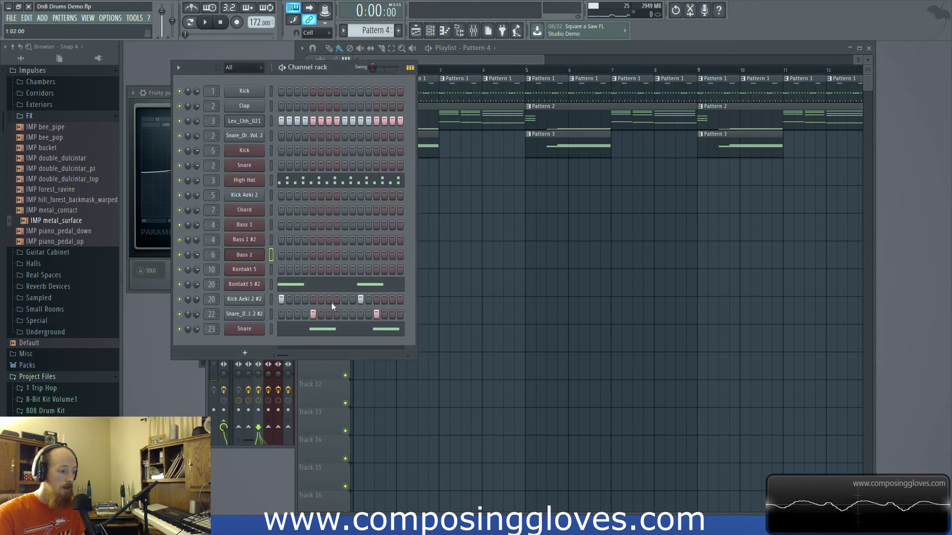
click(478, 75)
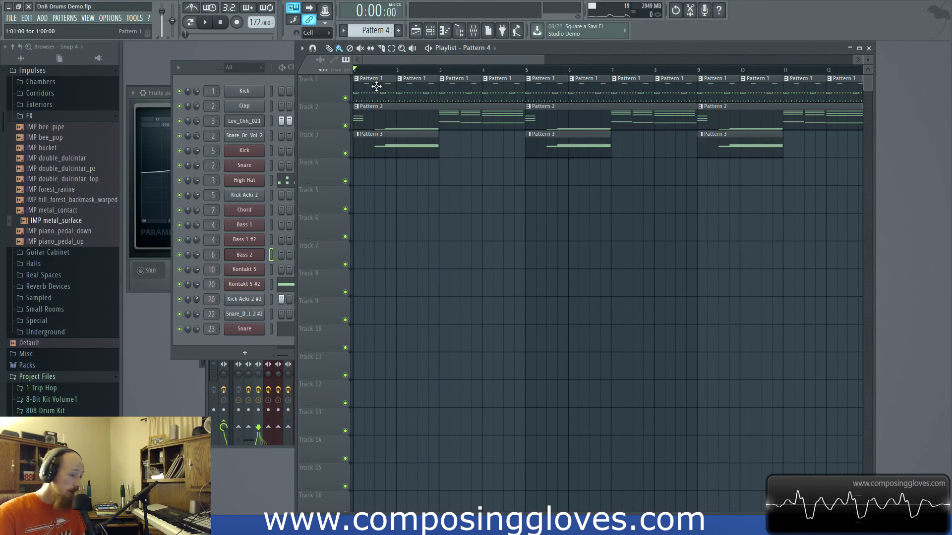
click(245, 121)
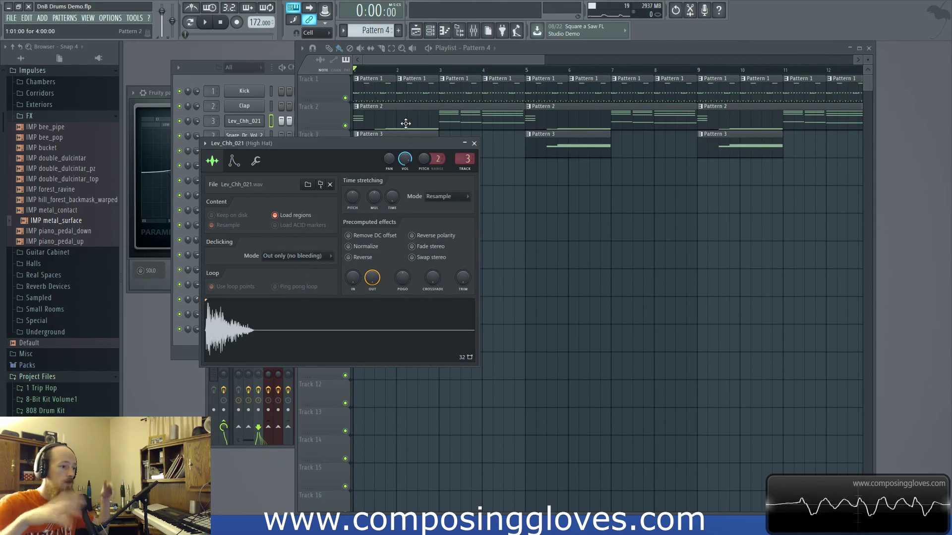
click(422, 59)
key(space)
drag(535, 70, 350, 92)
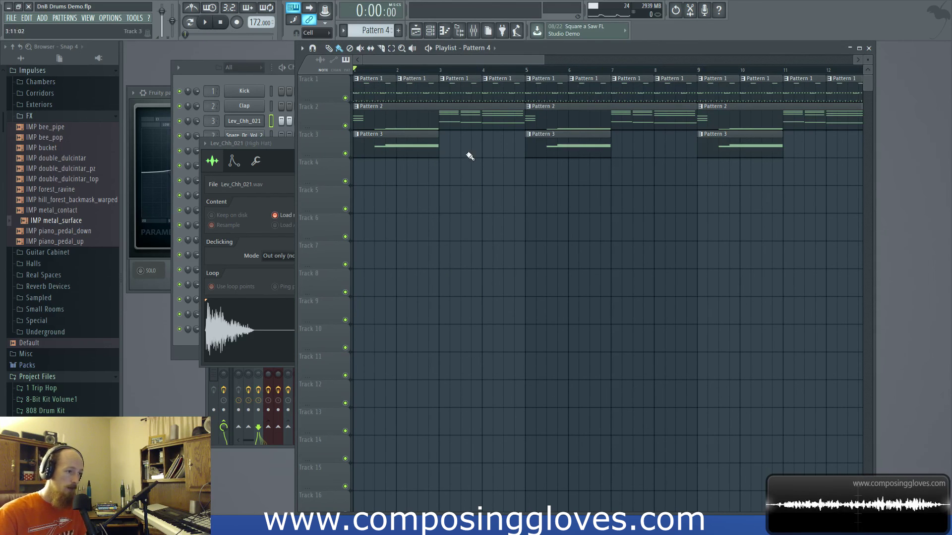
Step: Look over how the Pattern 1, Pattern 2 and Pattern 3 clips are laid out across the playlist
scroll(466, 154, up, 4)
scroll(477, 180, down, 5)
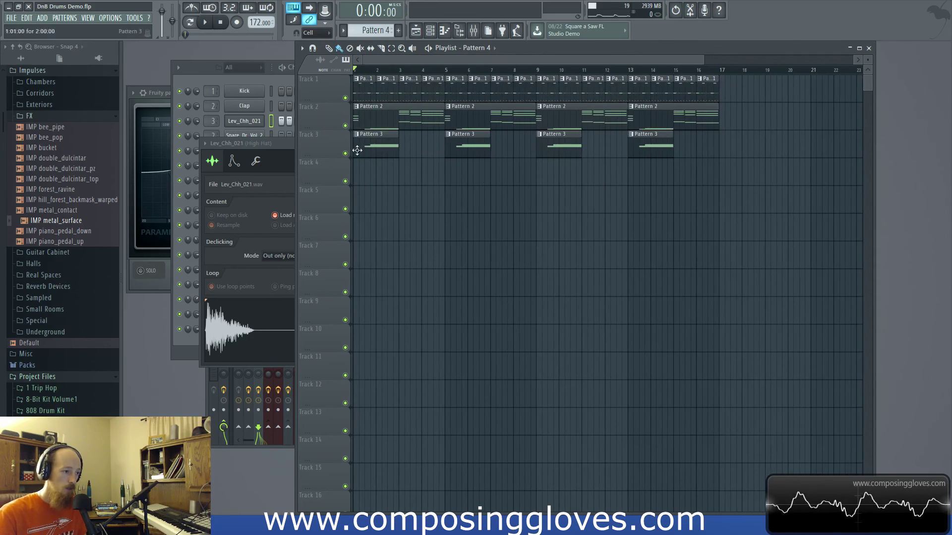
scroll(436, 174, up, 4)
scroll(393, 149, up, 2)
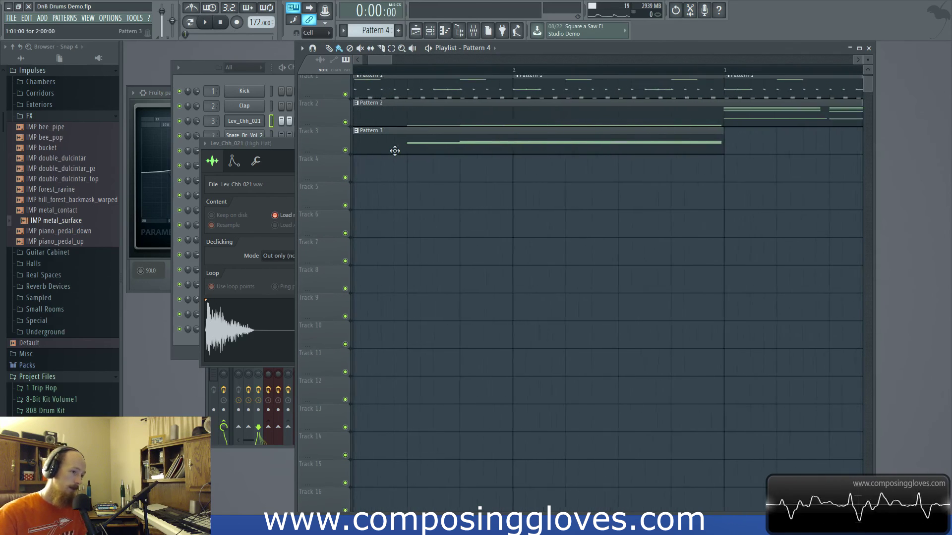
scroll(461, 167, down, 4)
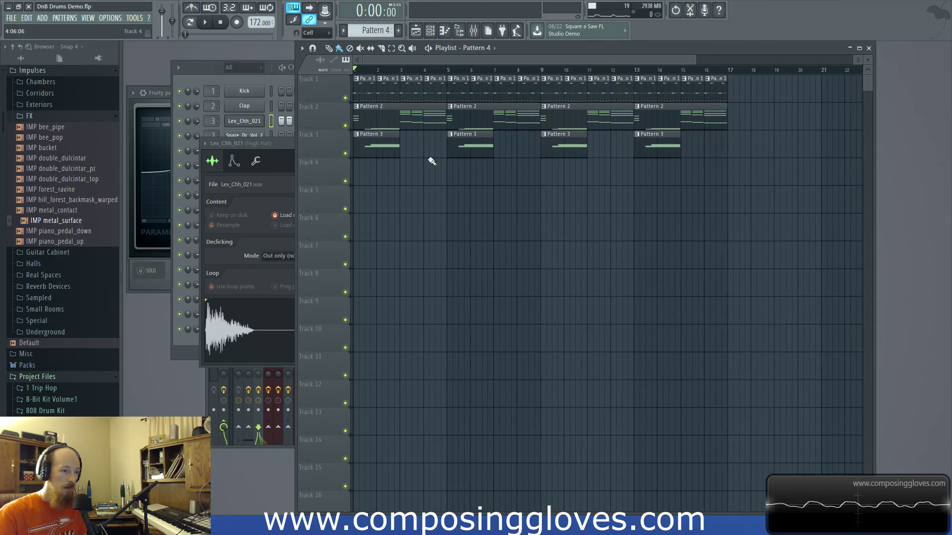
drag(355, 75, 793, 154)
click(793, 154)
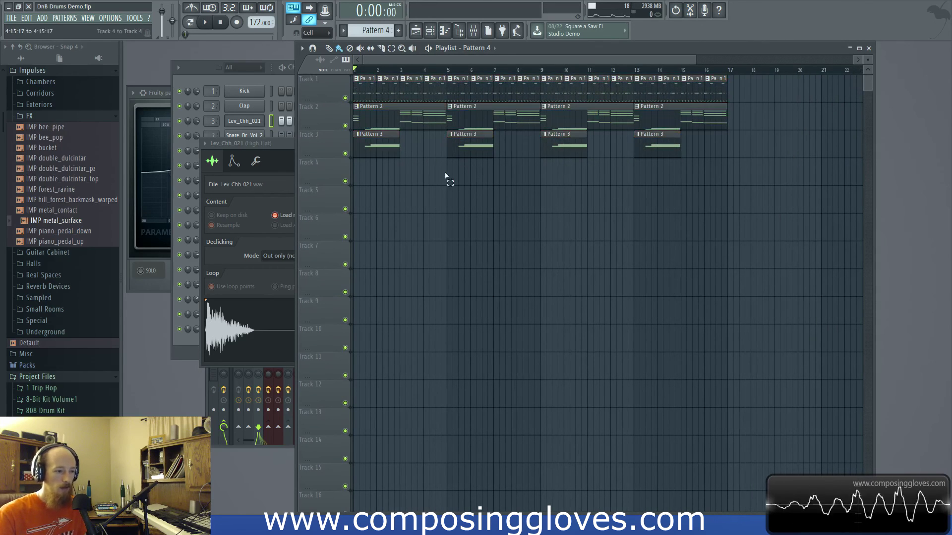
Step: Take a last look at the mixer tracks and return to the complete playlist arrangement
click(473, 31)
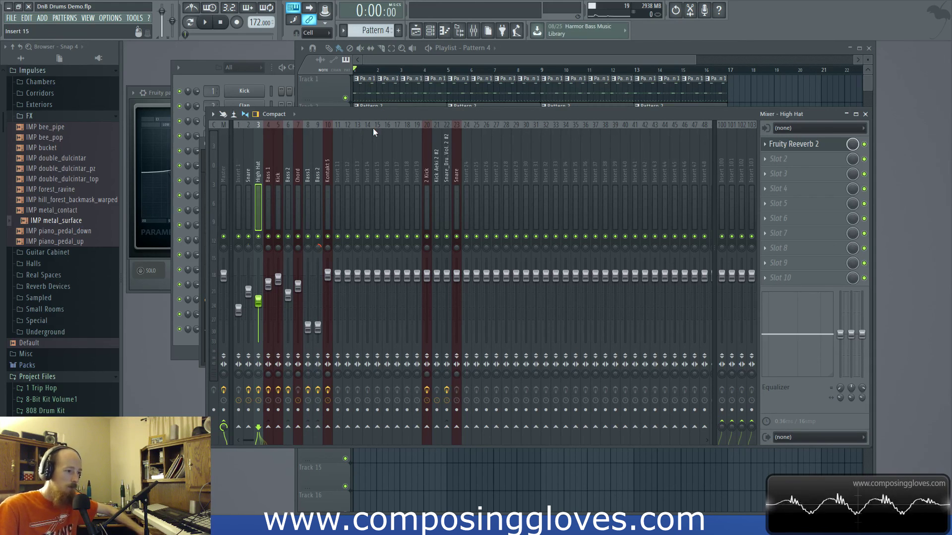
click(588, 63)
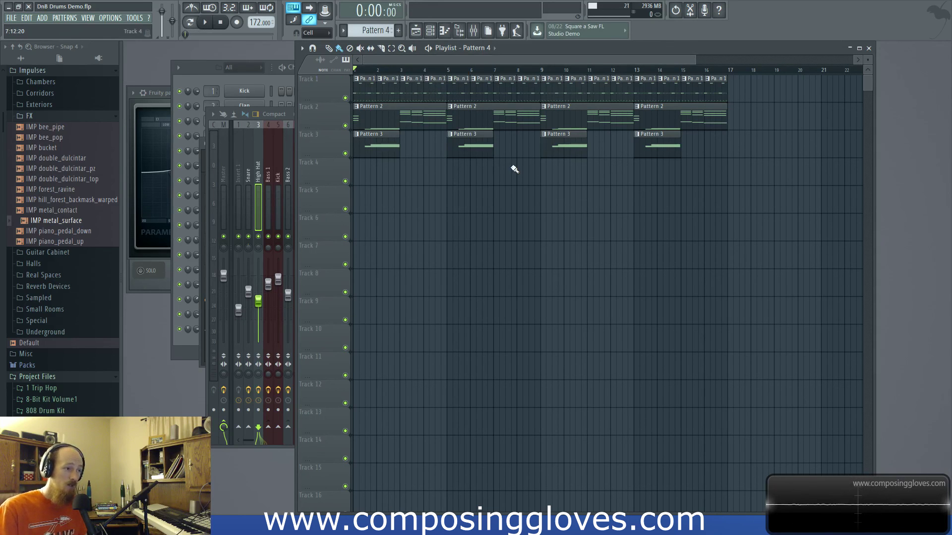
scroll(439, 235, down, 3)
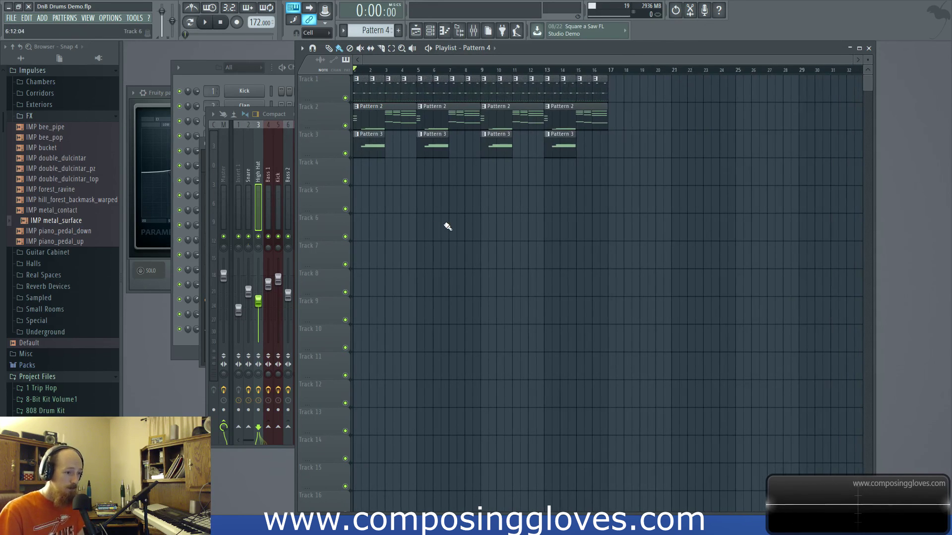